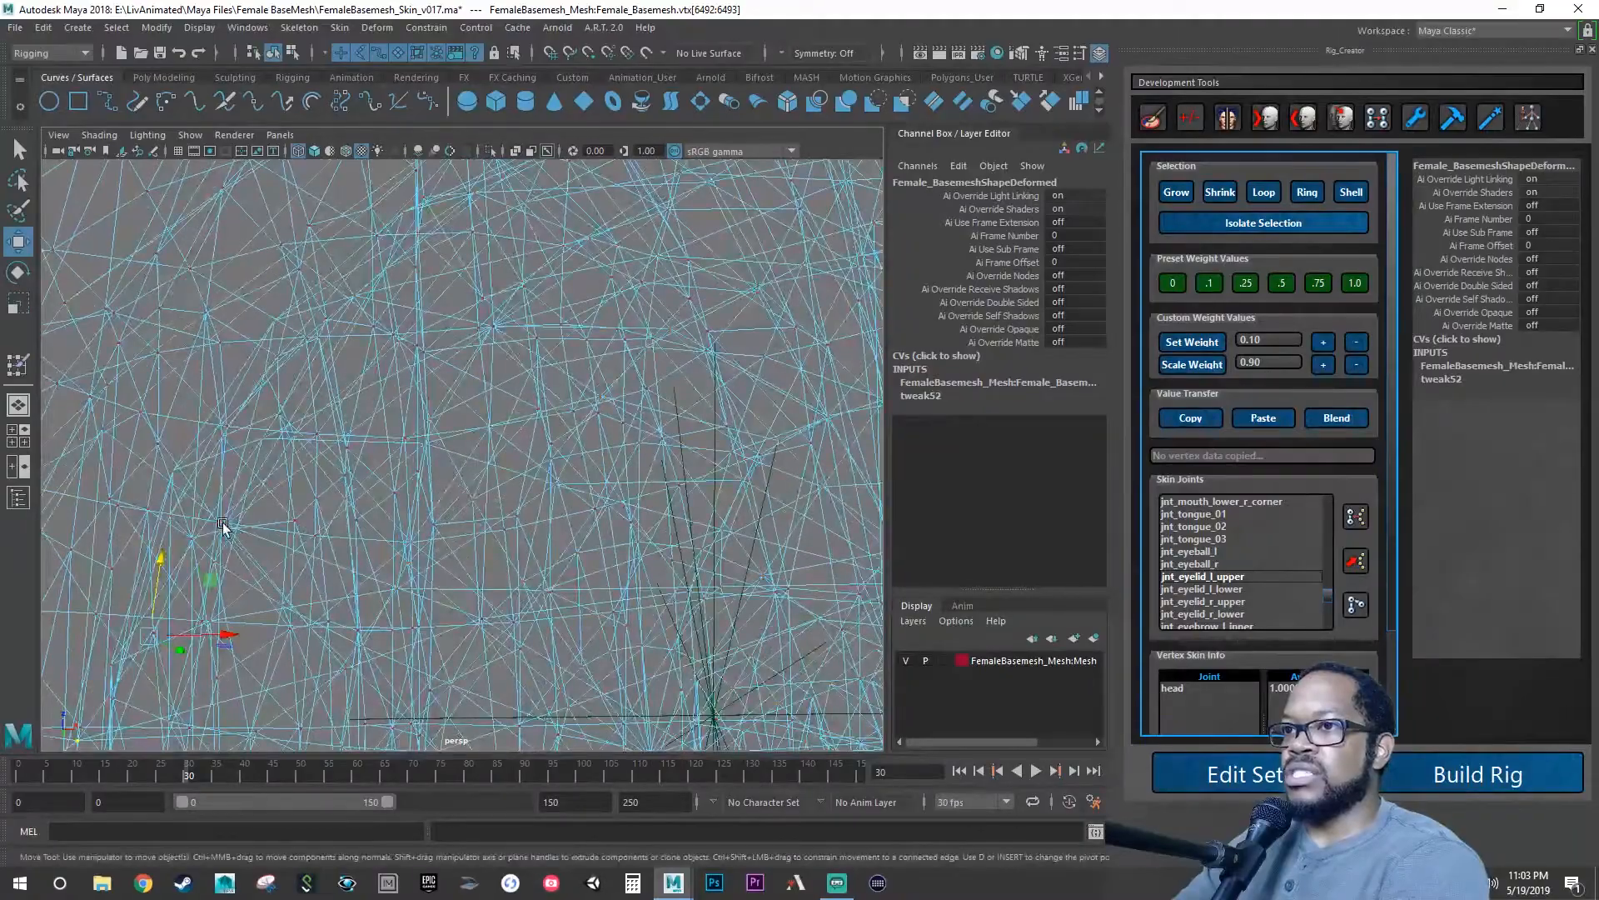
Frame the character's left eye and display the mesh with smooth shading instead of wireframe.
left_click_drag(254, 524, 356, 556, "alt")
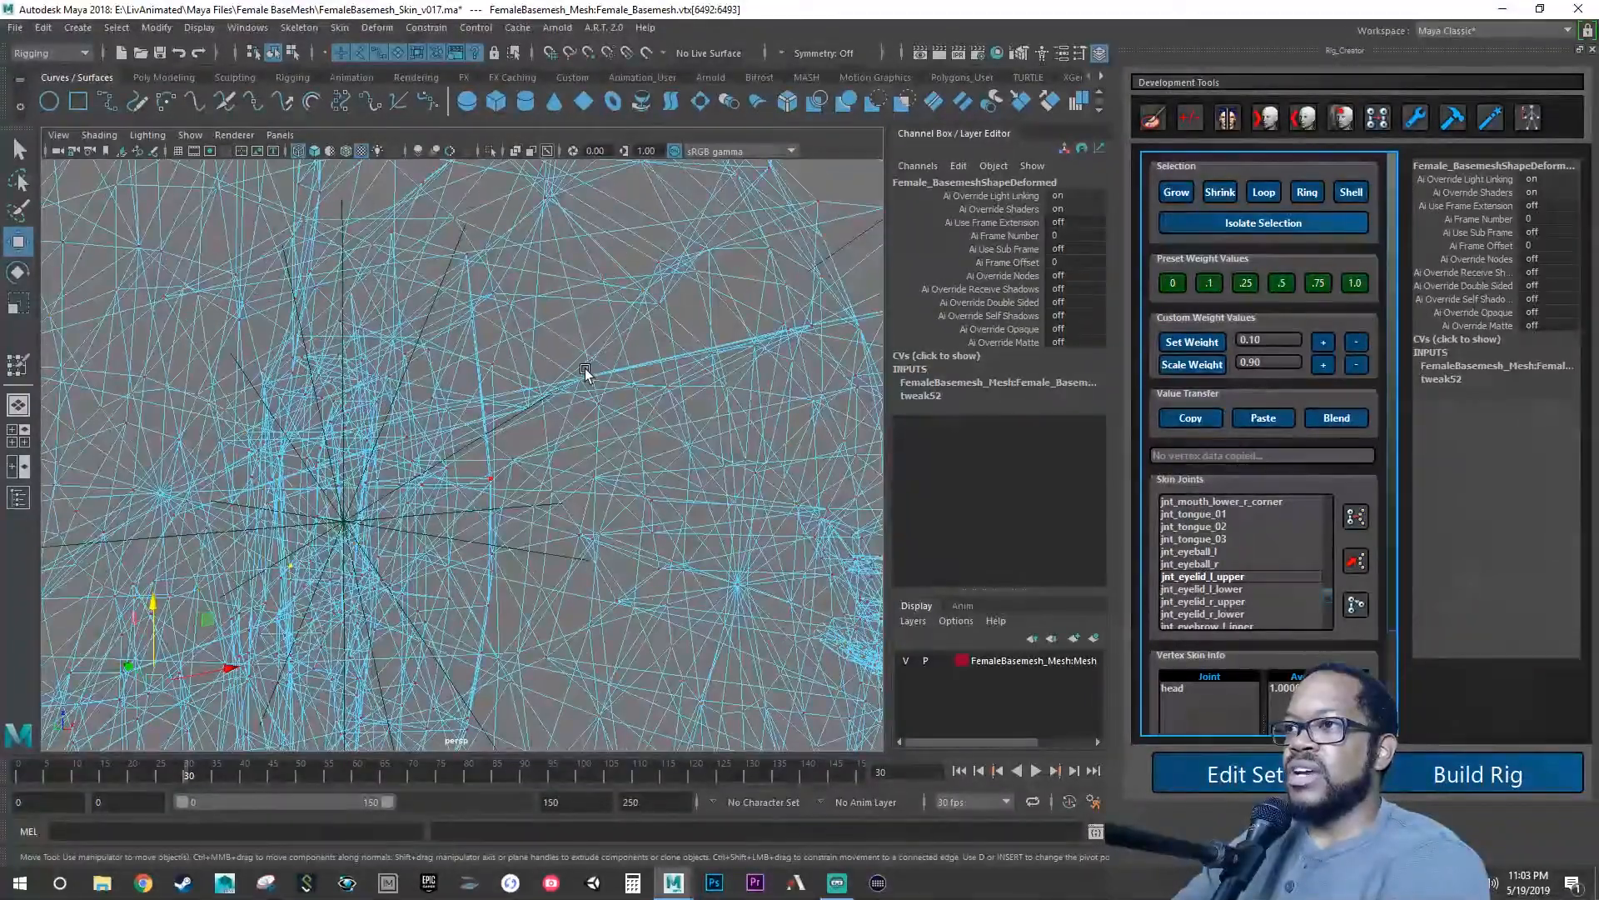
right_click_drag(583, 381, 775, 401, "alt")
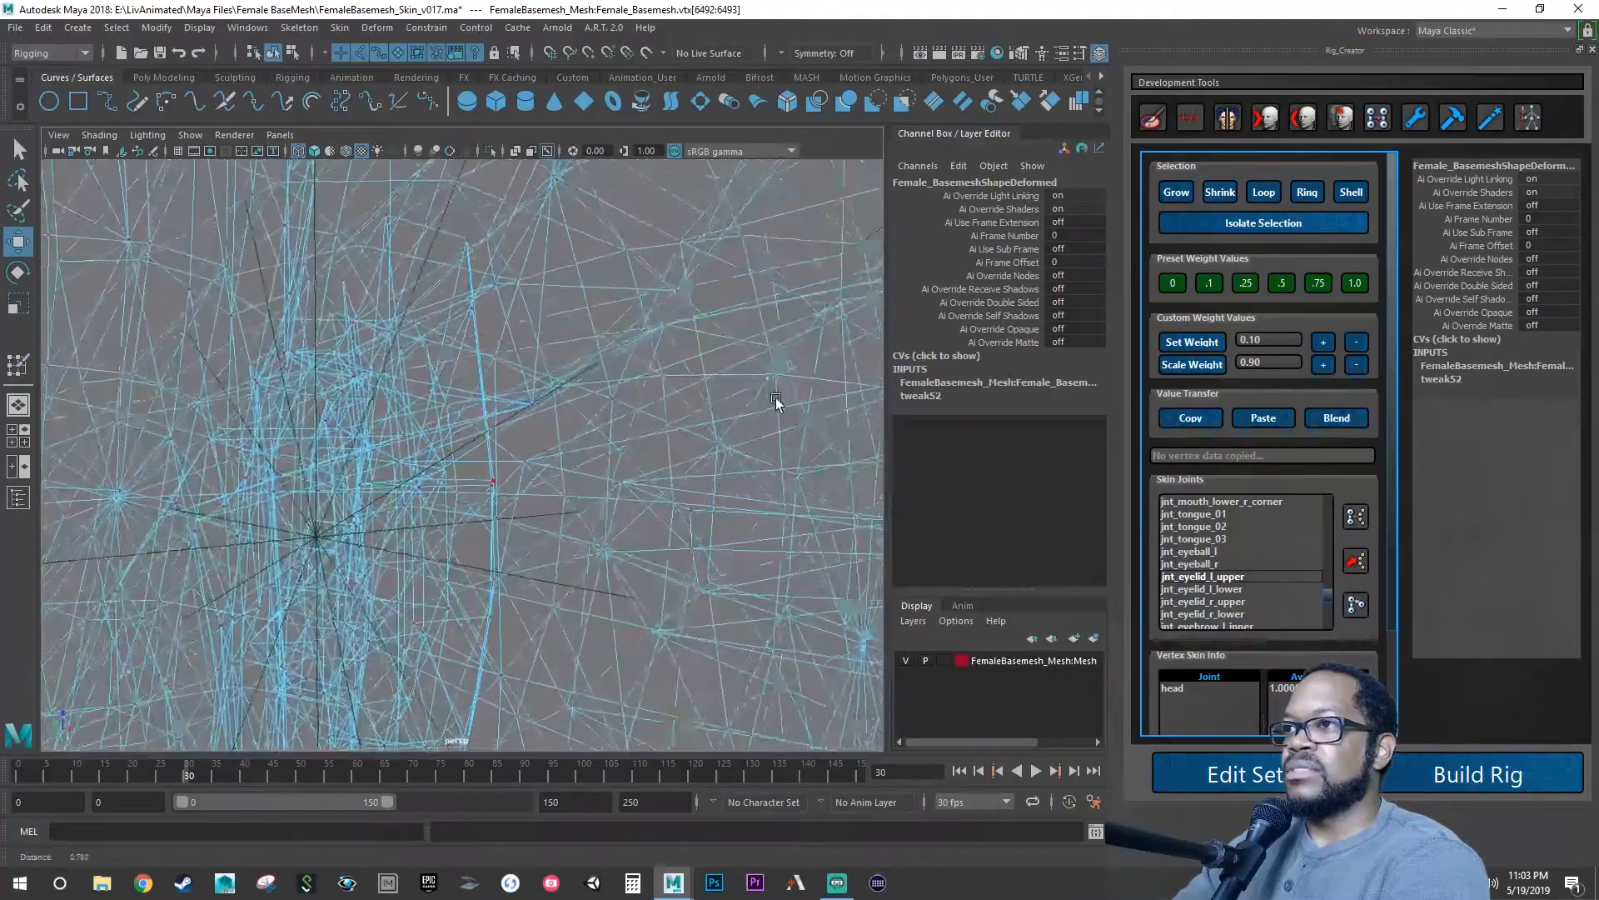
left_click_drag(775, 401, 440, 431, "alt")
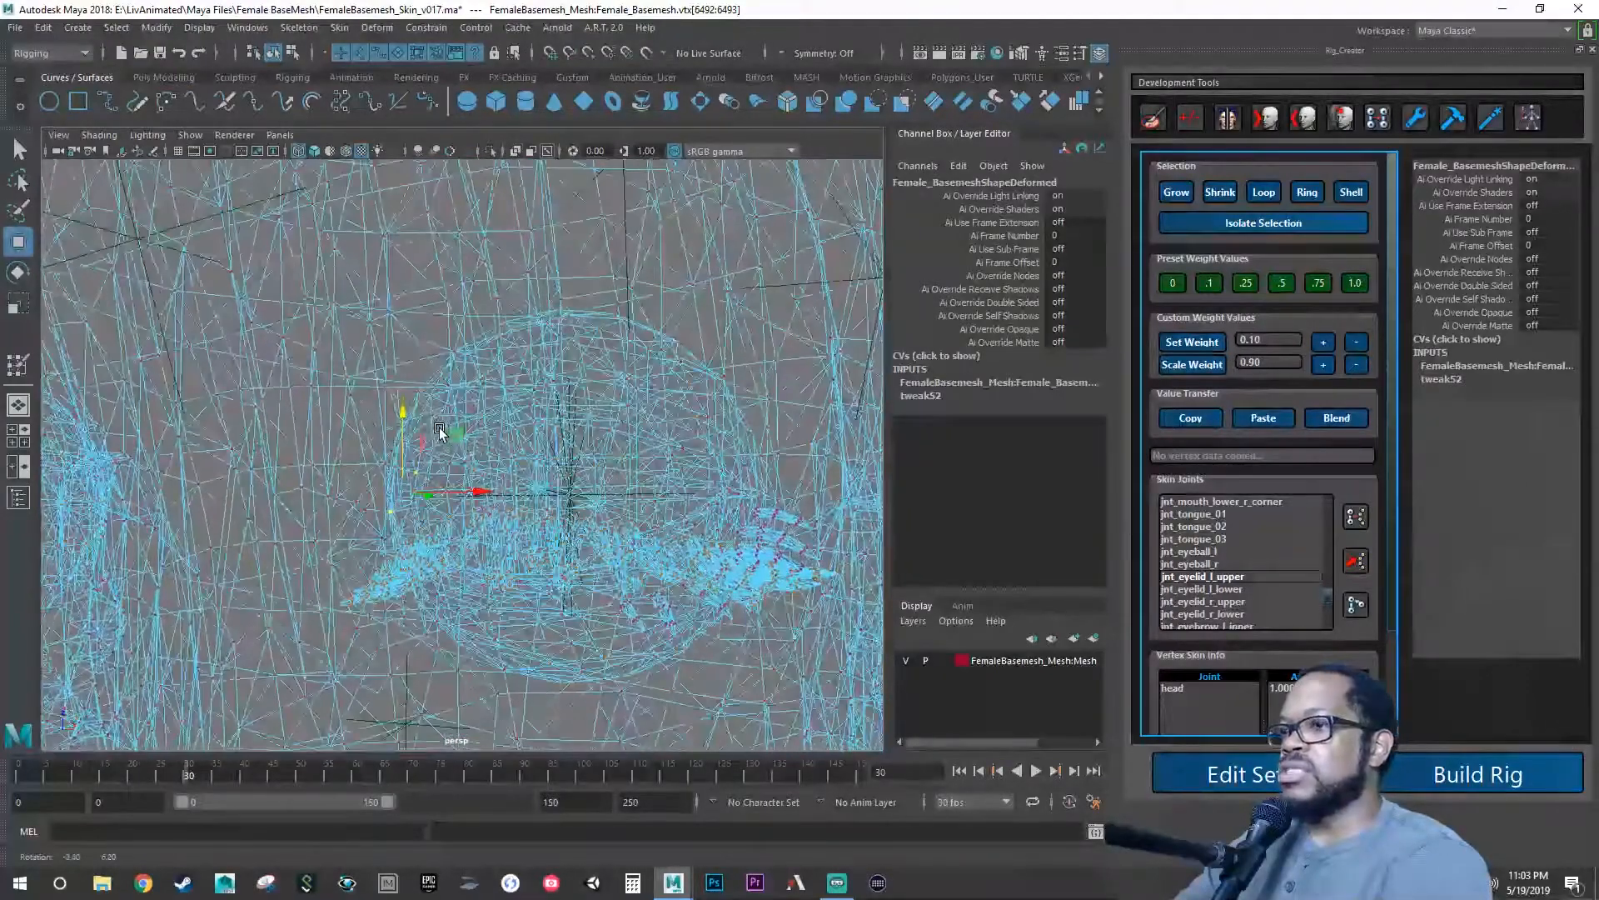
left_click(316, 153)
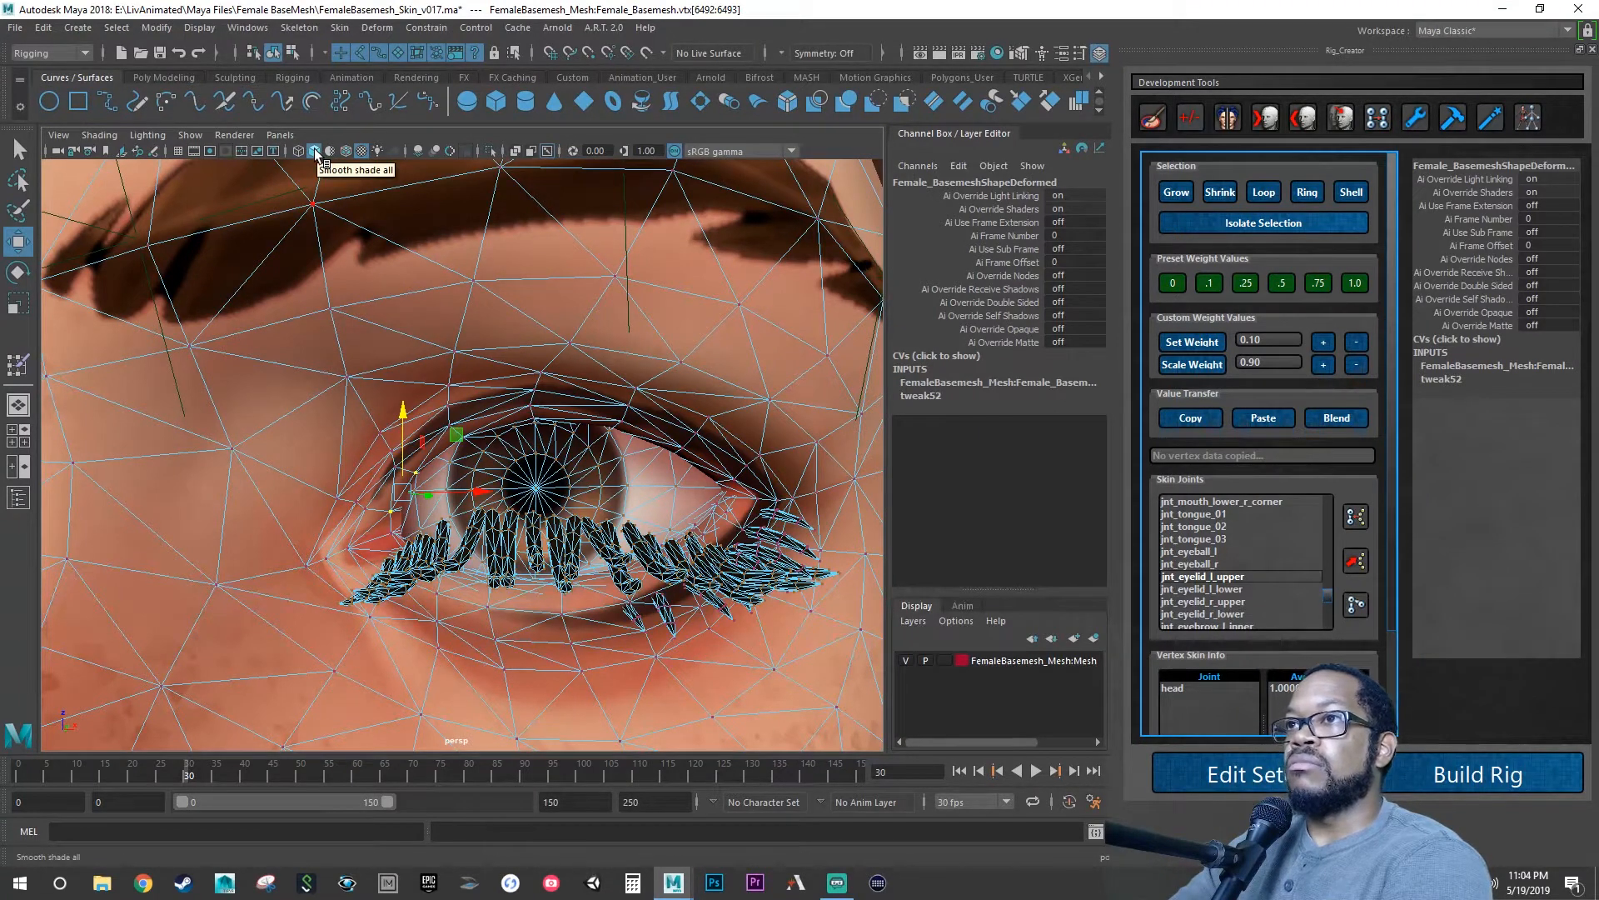
scroll(495, 432, "down", 3)
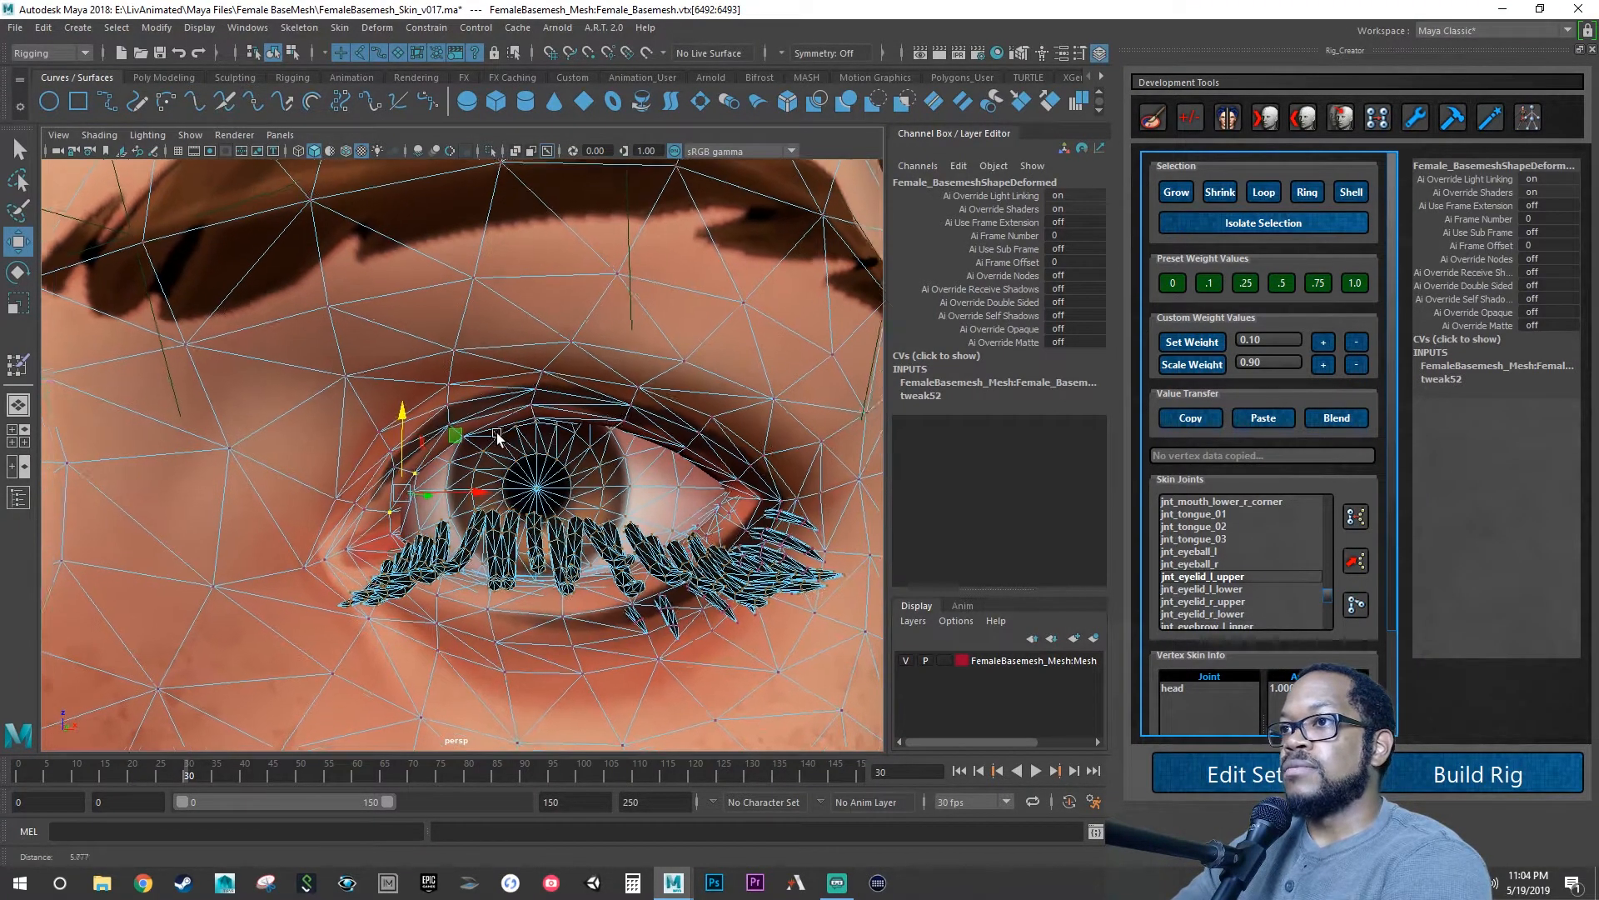
Return the mesh to object mode, select the jnt_eyeball_l joint and key it at frame 0.
right_click_drag(507, 406, 558, 383)
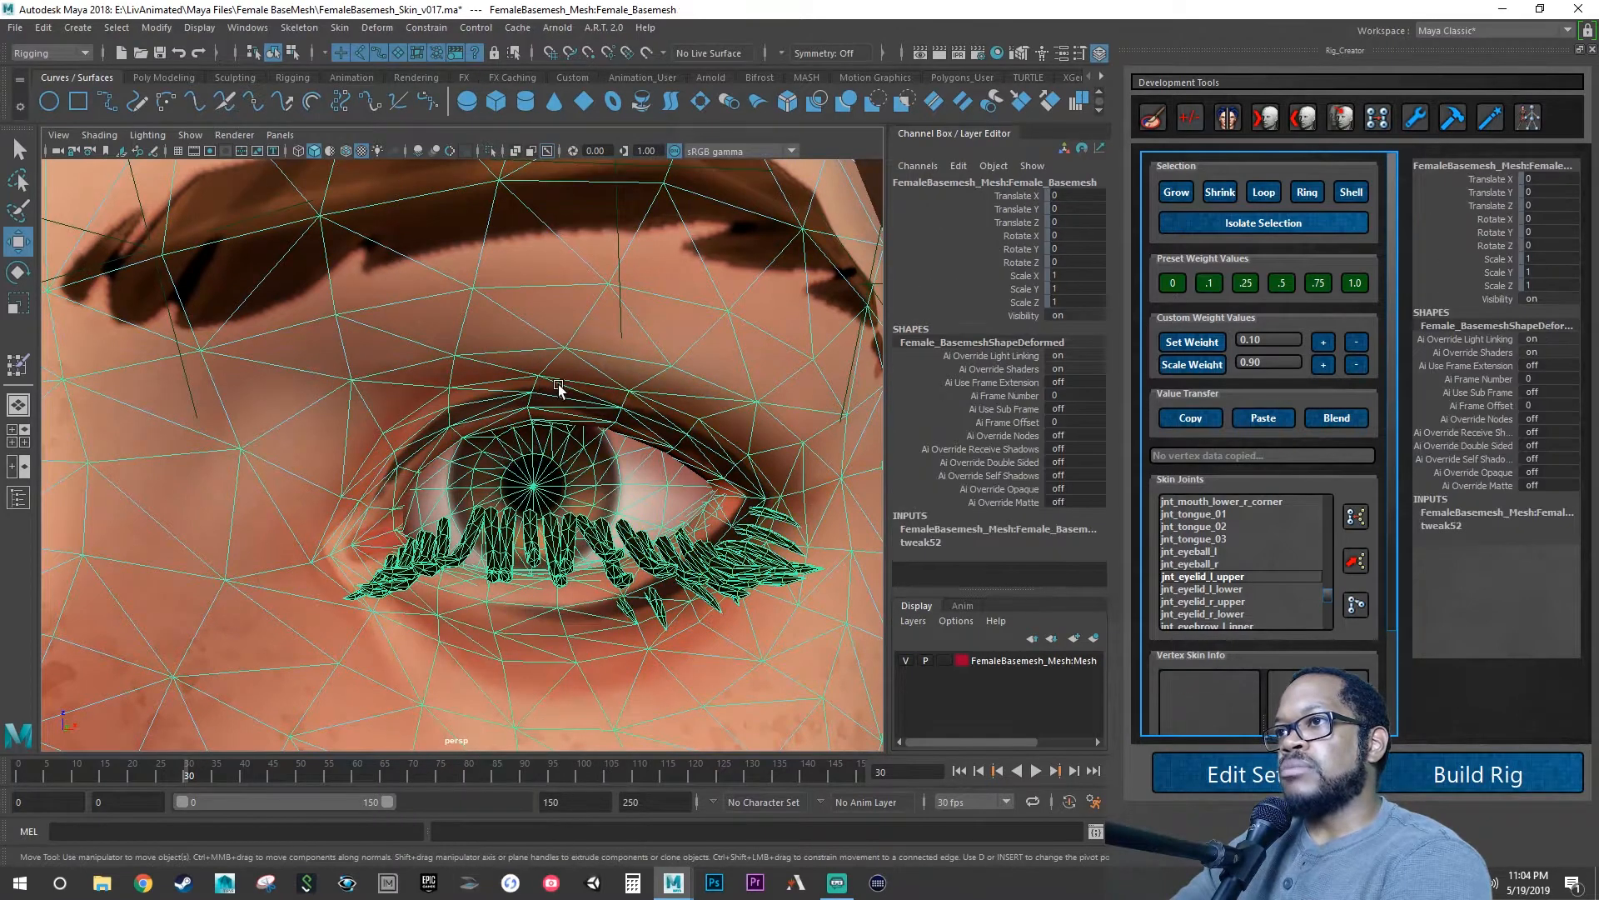
left_click(19, 500)
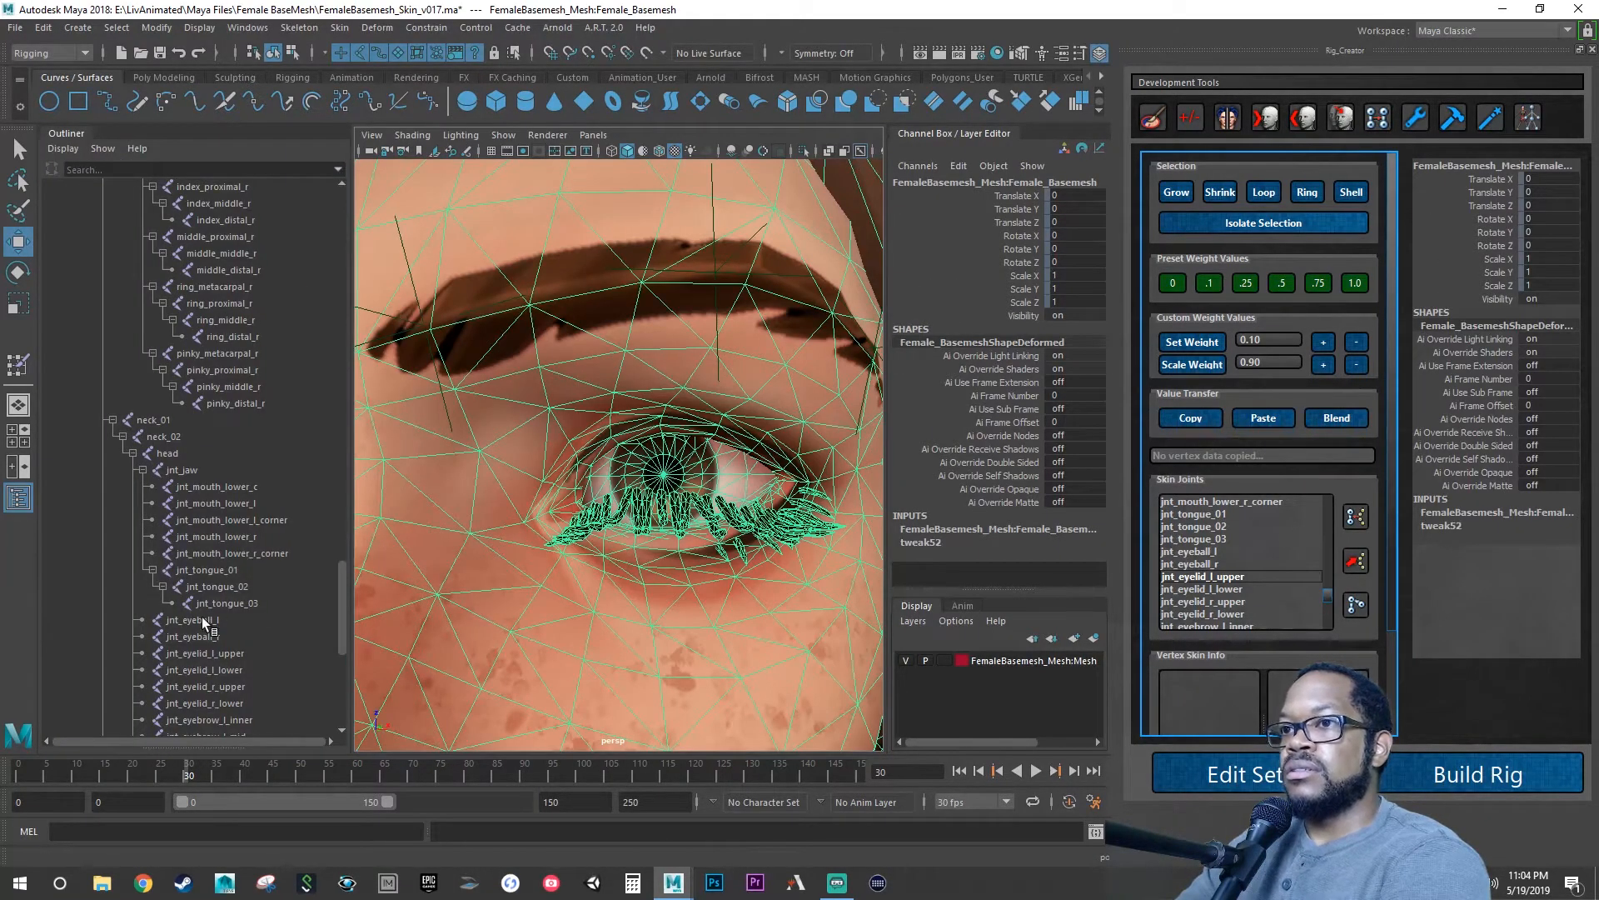
left_click(202, 618)
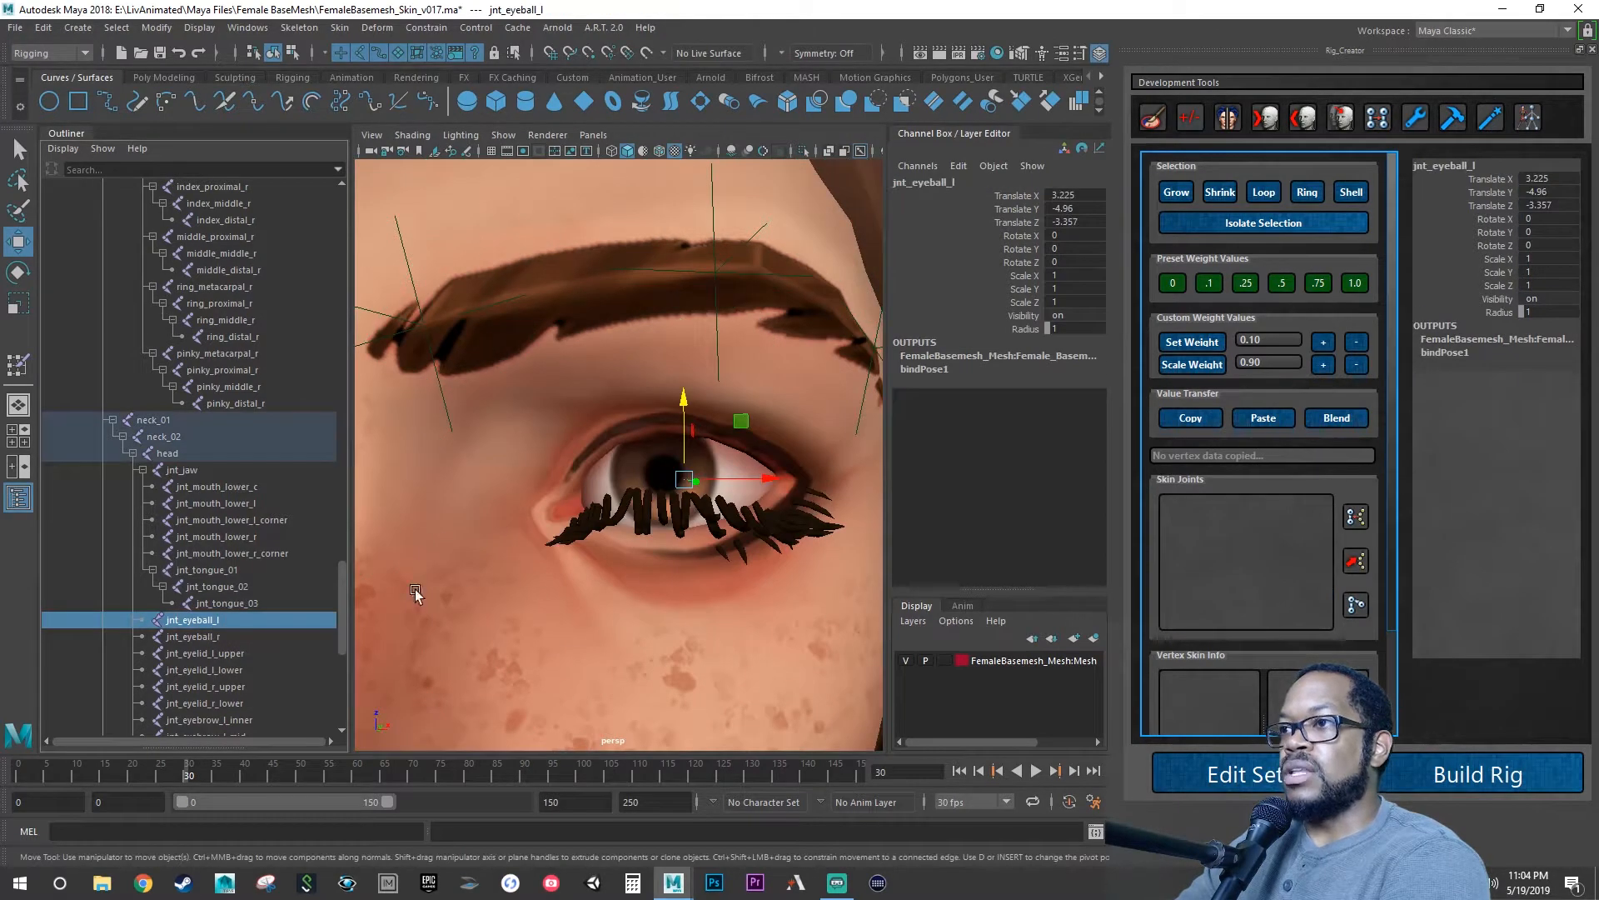
left_click(15, 776)
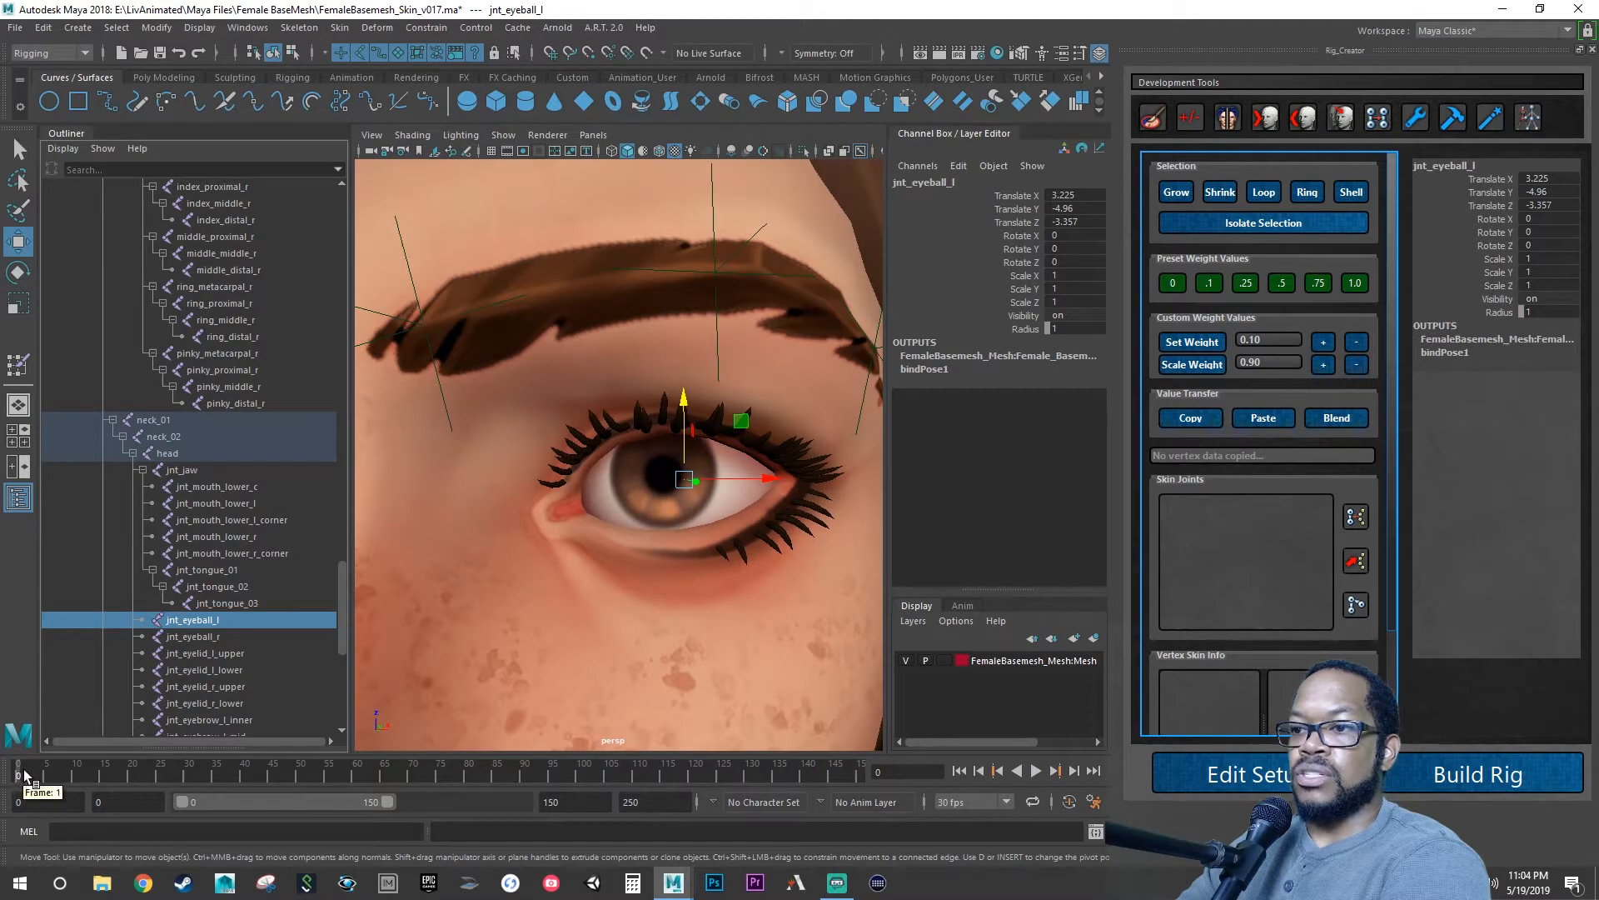
key("s")
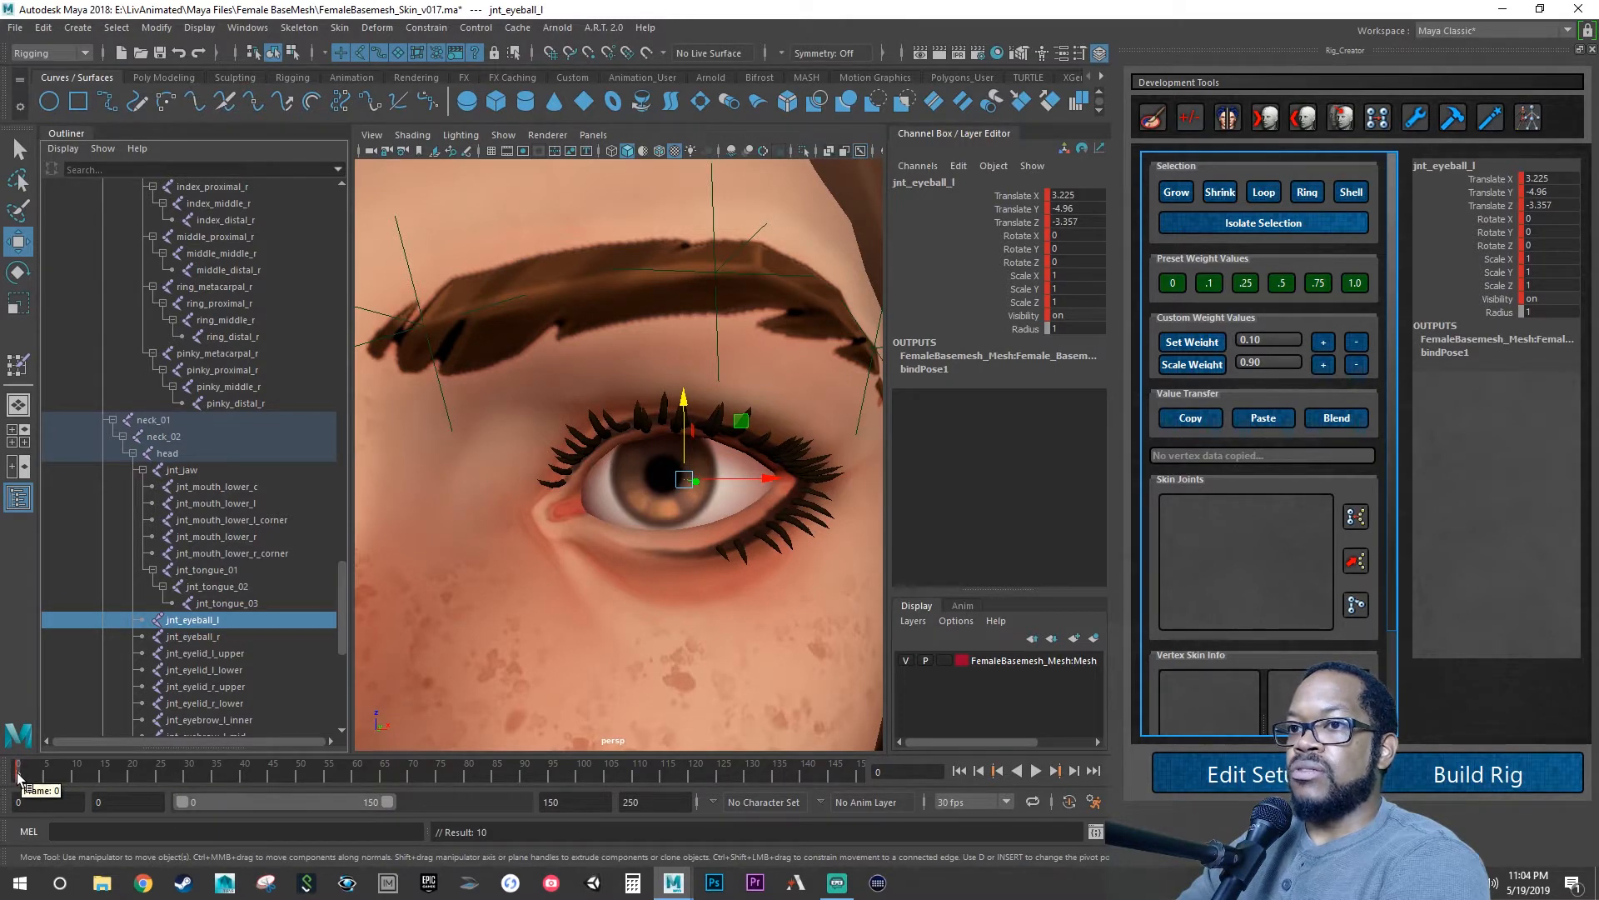
At frame 5, move jnt_eyeball_l back out of the eye socket to a Translate Z of -13.308.
key("alt+v")
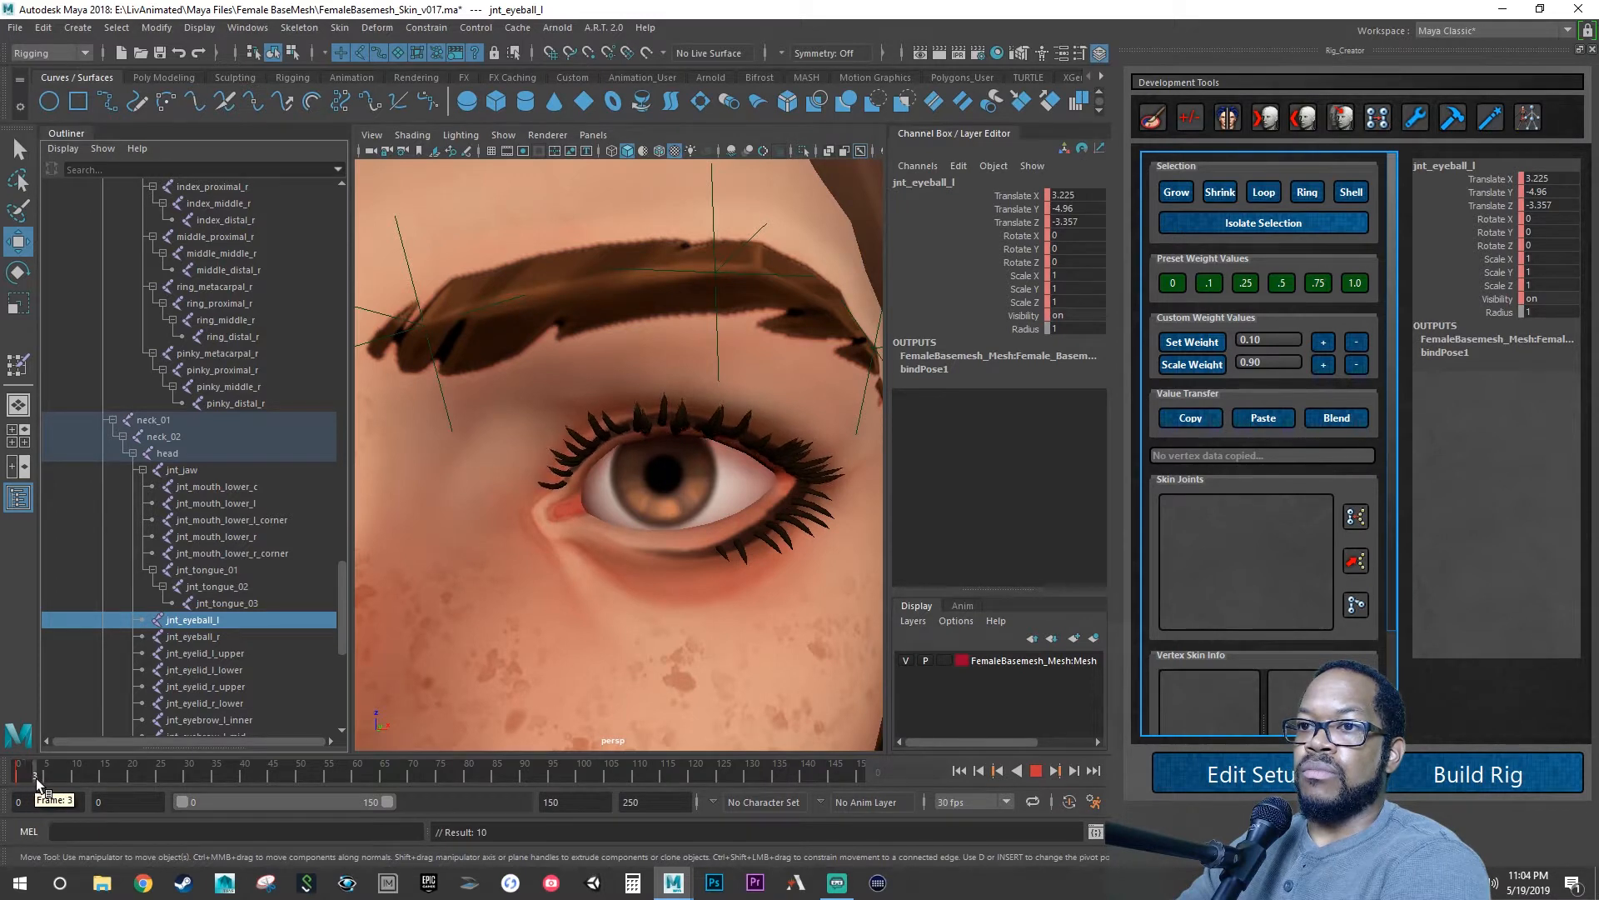
left_click(46, 777)
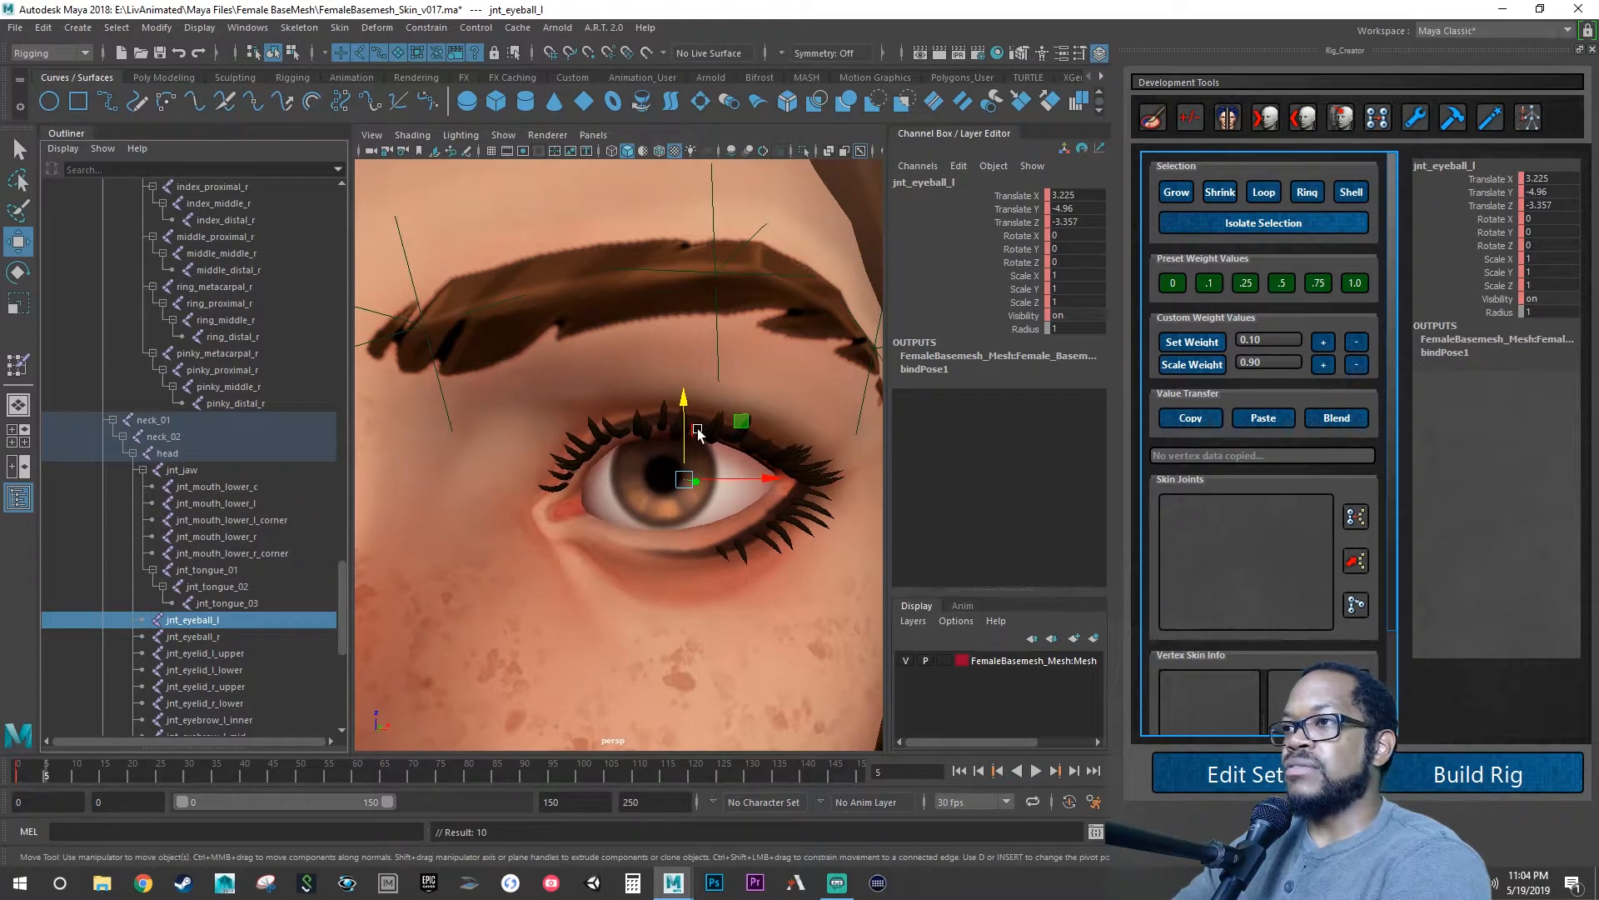
right_click_drag(751, 537, 702, 437, "alt")
left_click_drag(712, 458, 1005, 496)
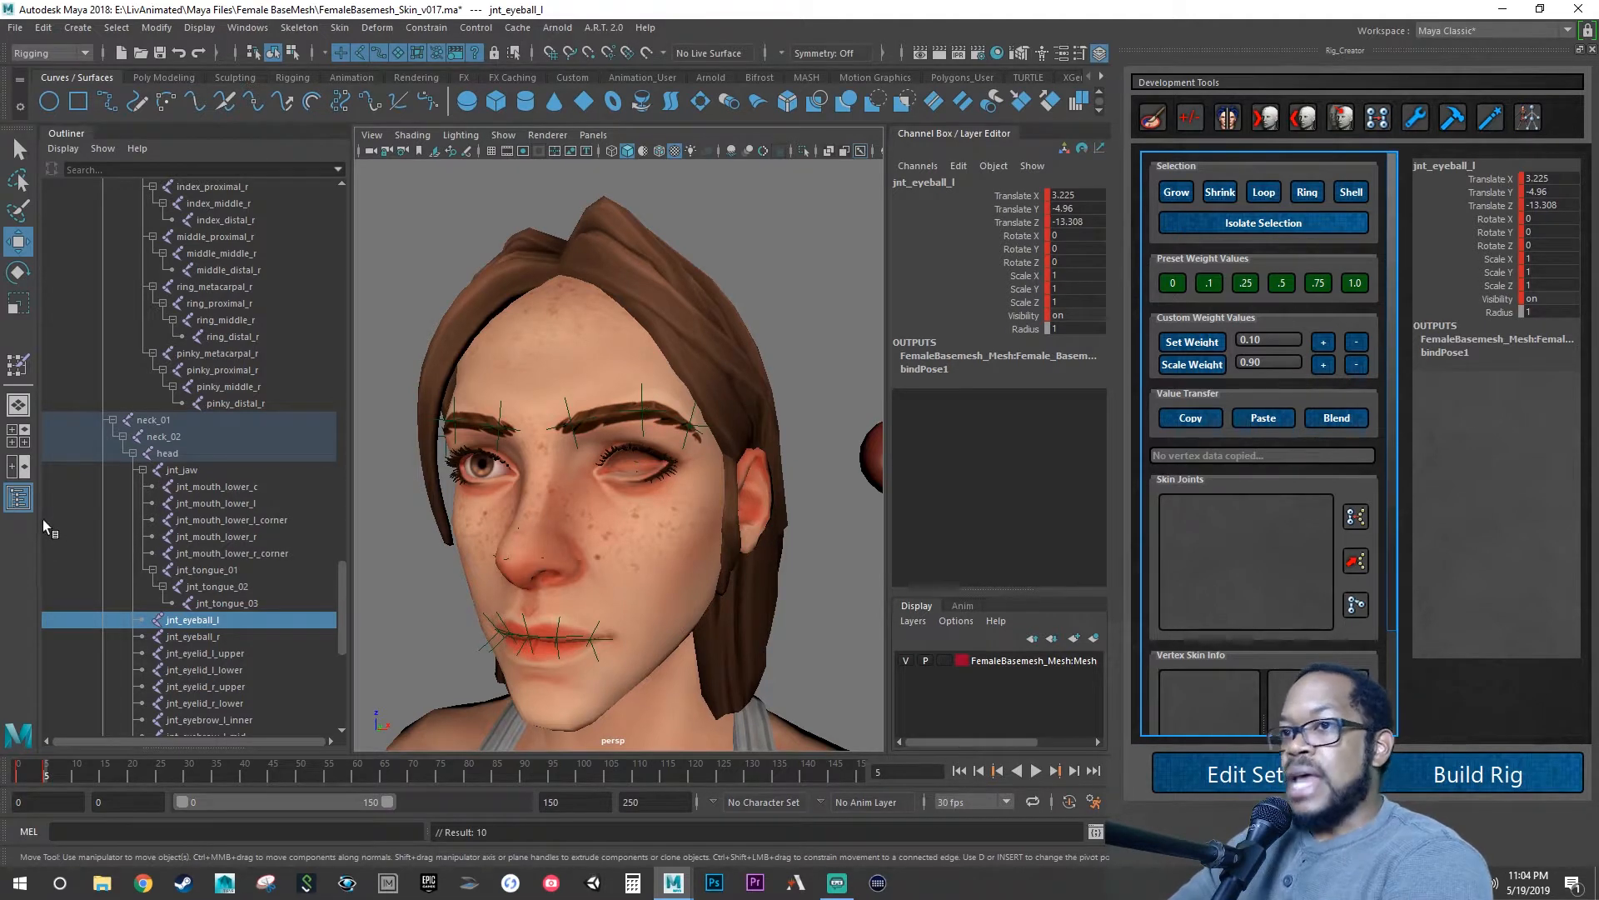
left_click(18, 502)
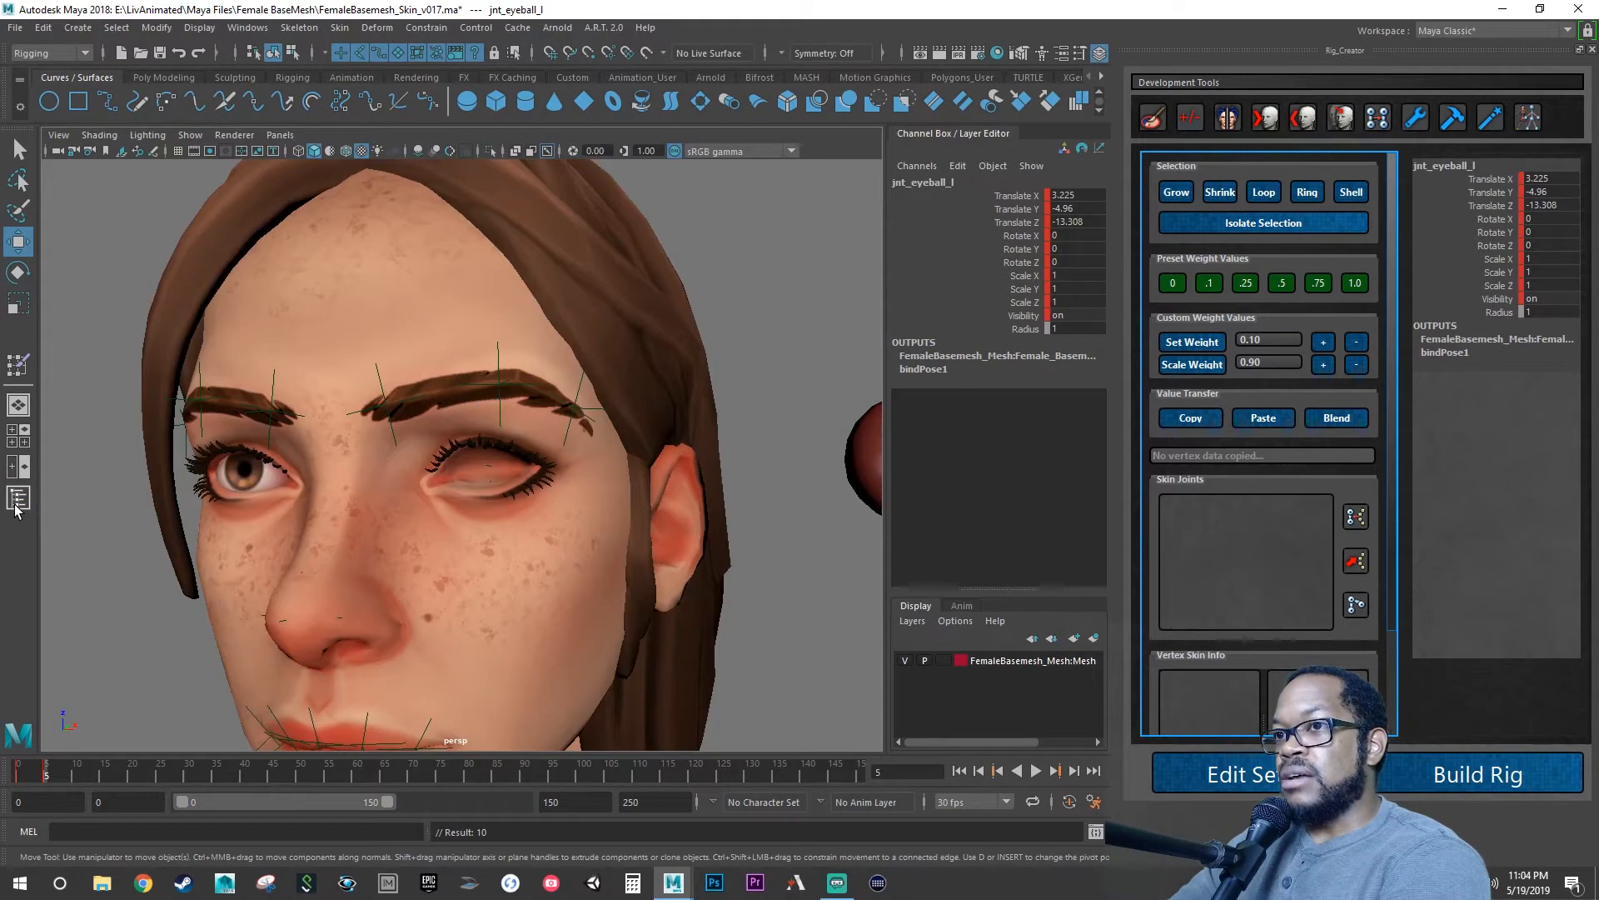
Switch the head mesh to vertex mode and go to frame 30 with the inside of the left upper eyelid in close view.
left_click(516, 563)
right_click_drag(516, 407, 458, 412)
scroll(400, 456, "up", 10)
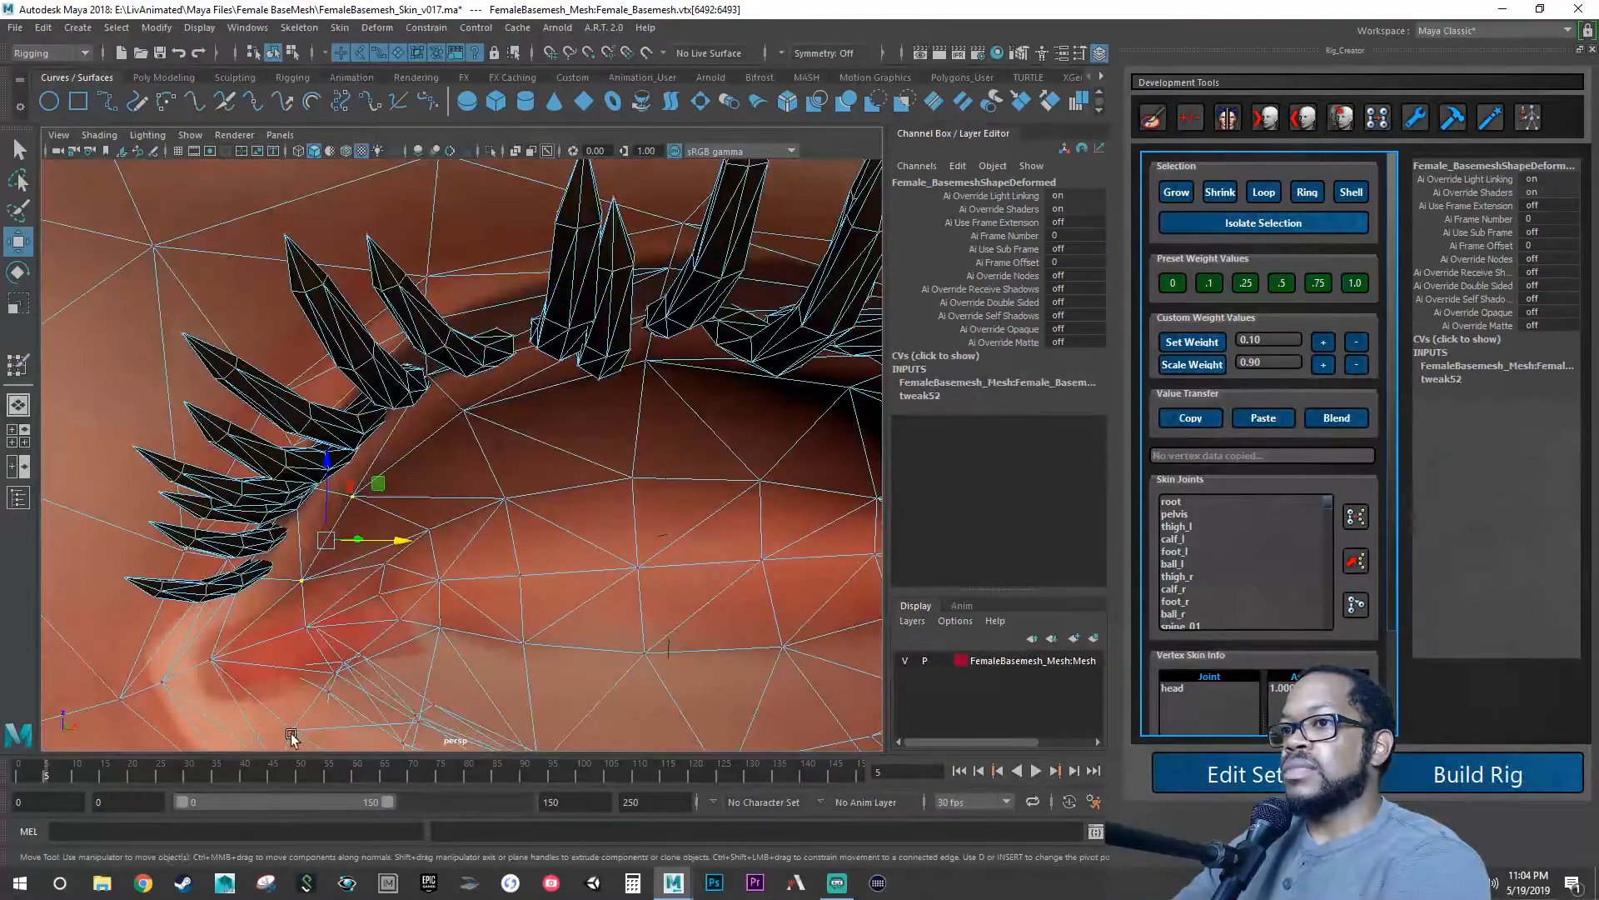
left_click(183, 773)
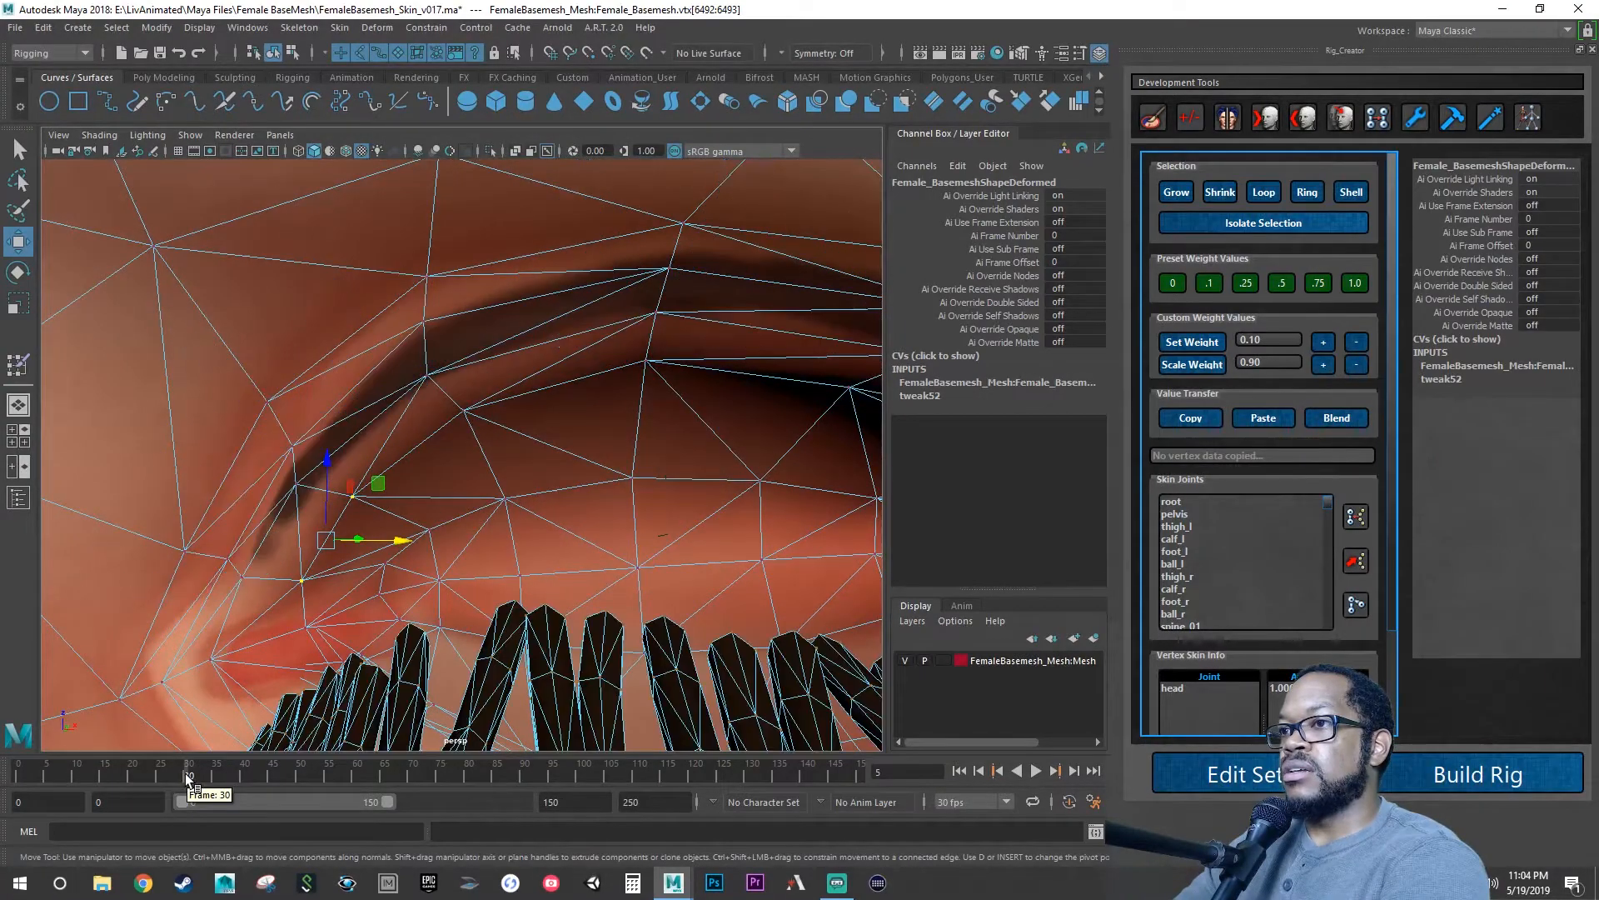
left_click_drag(456, 491, 500, 472, "alt")
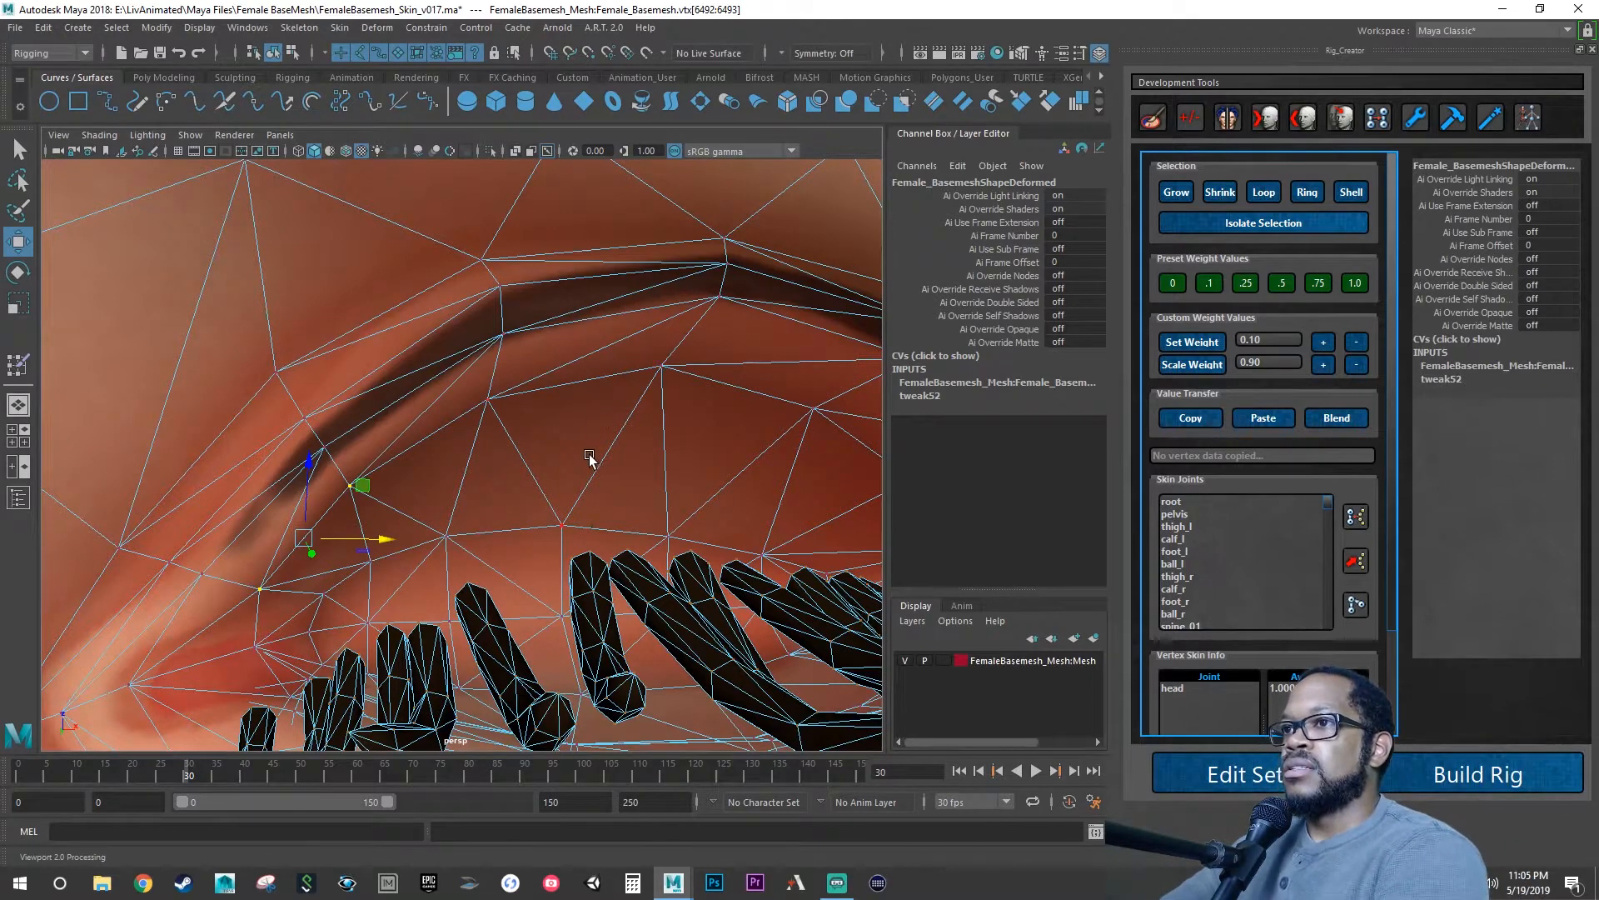
left_click_drag(589, 456, 533, 390, "alt")
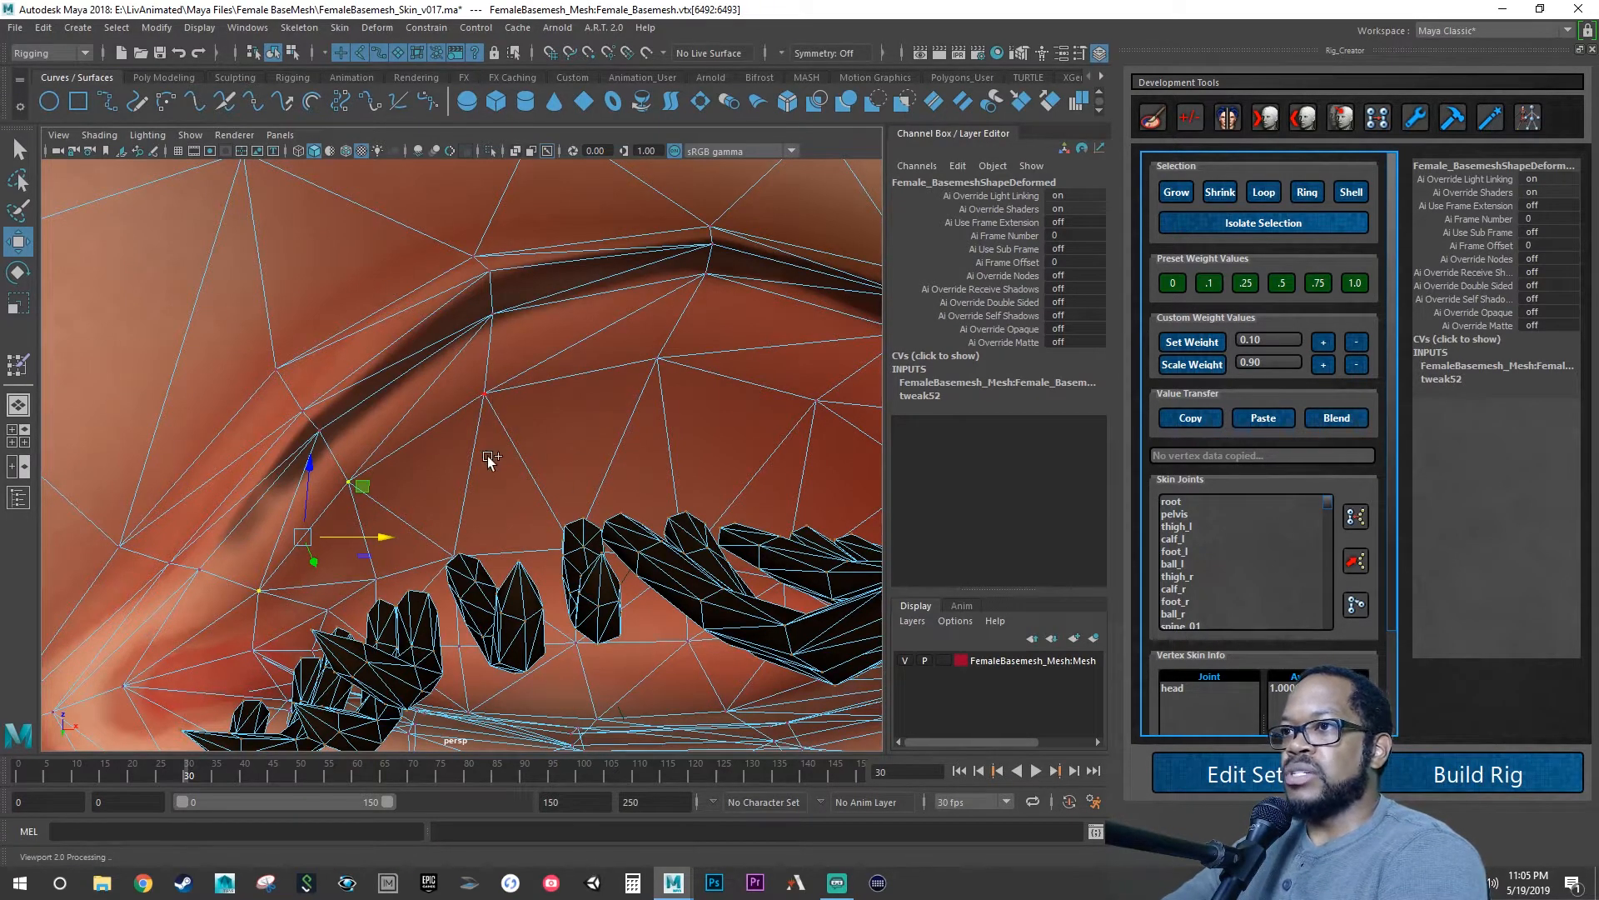
Extend the vertex selection along the inner row of the left upper eyelid, from the inner corner to the outer corner.
left_click(484, 391, "shift")
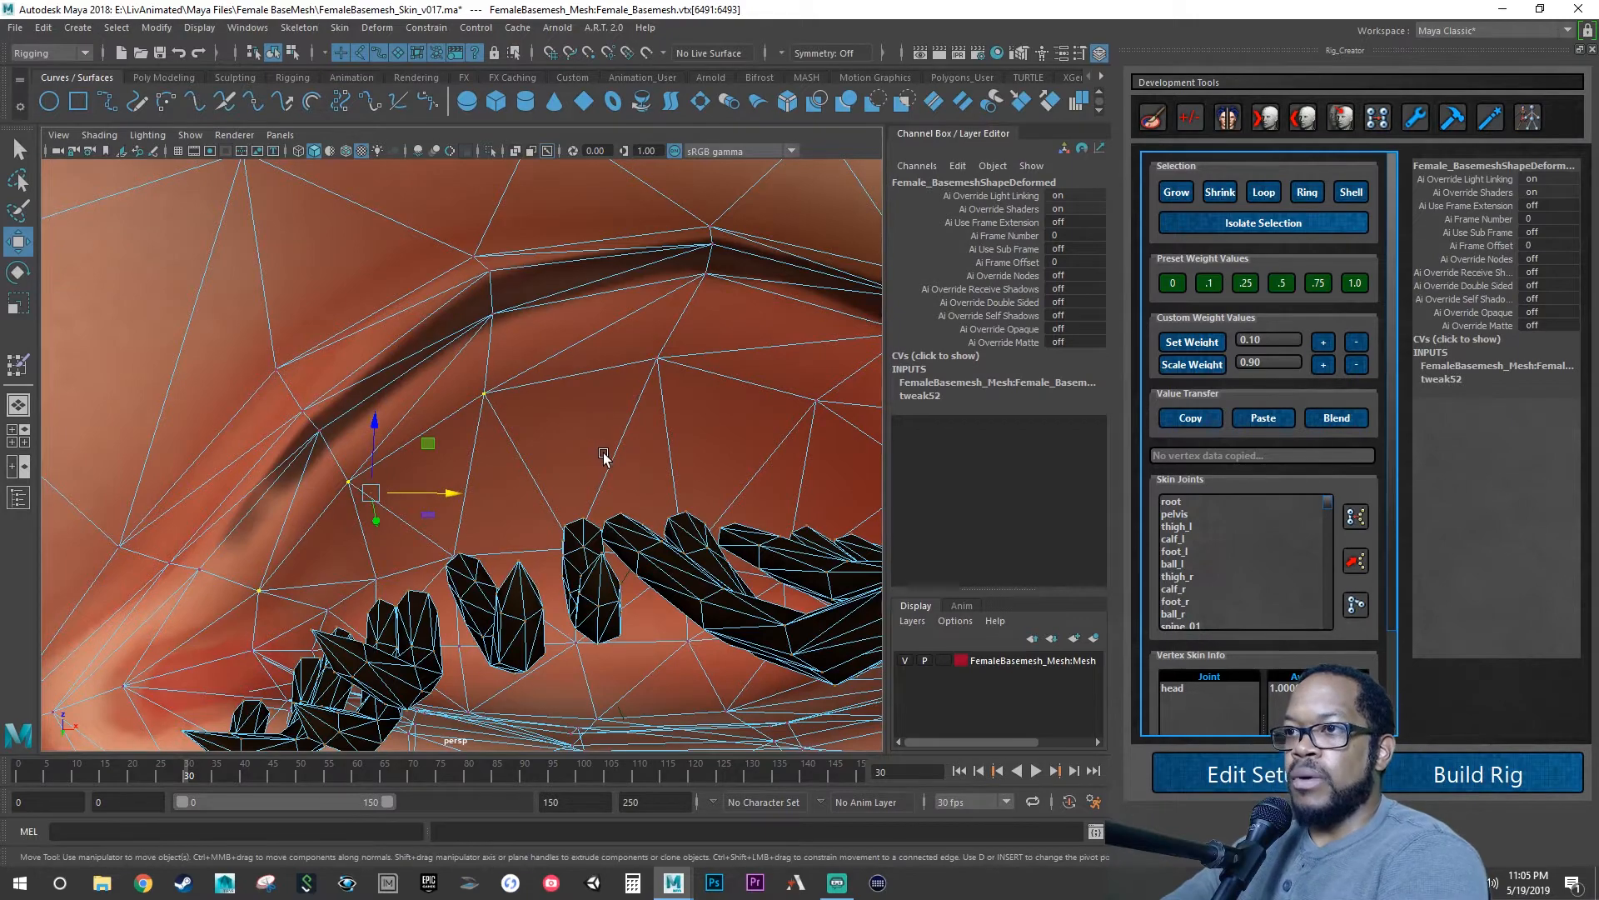
middle_click_drag(608, 458, 486, 464, "alt")
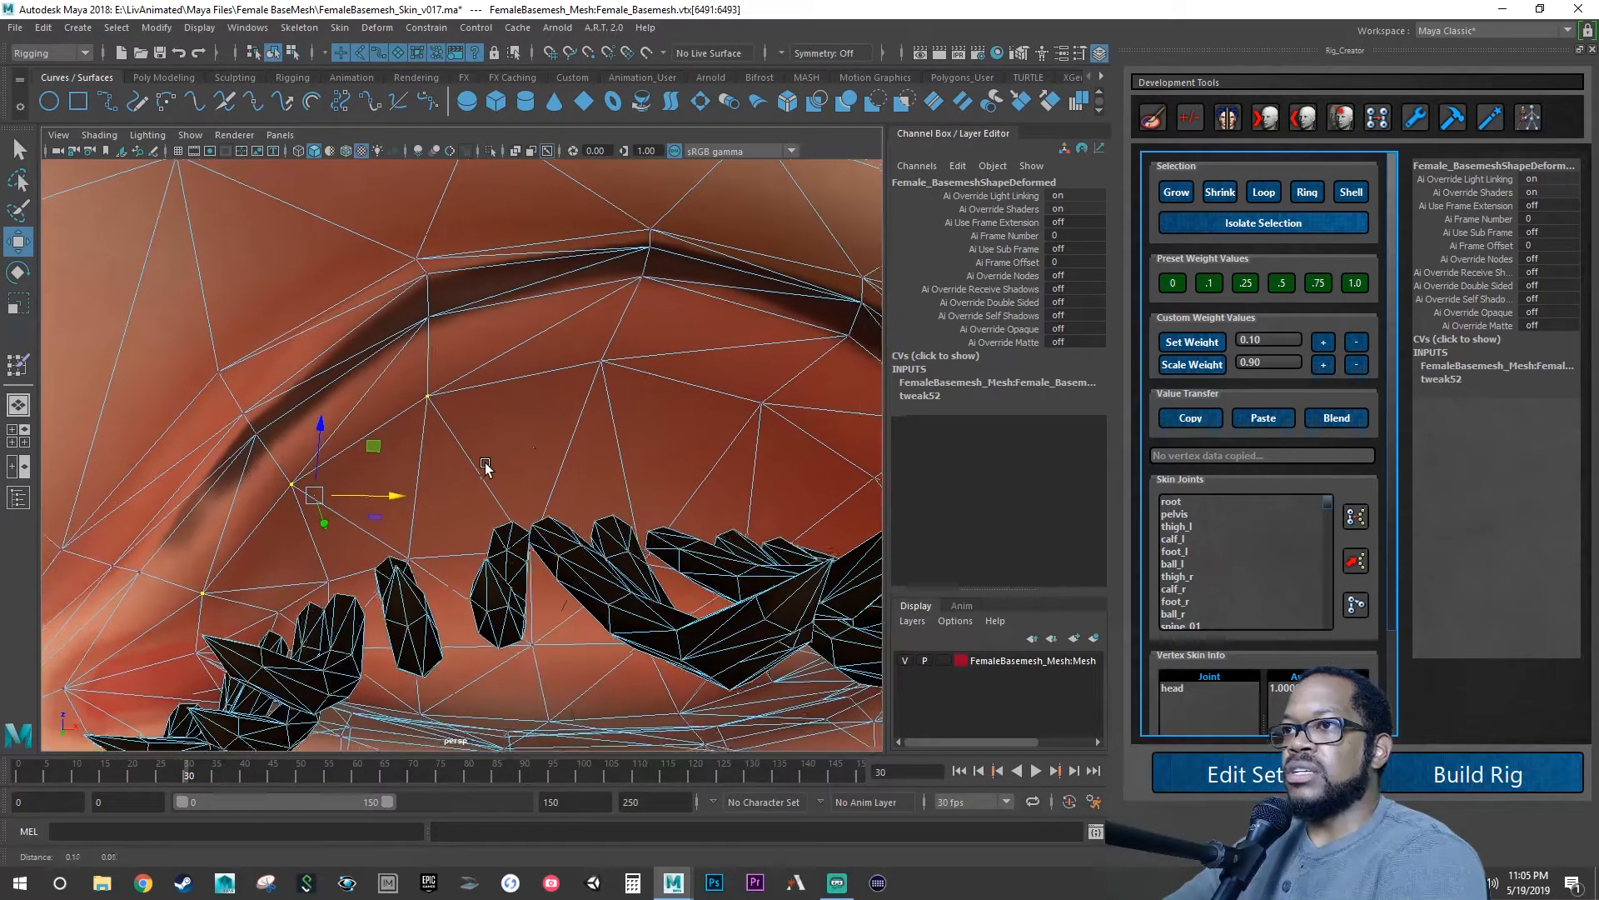
left_click(600, 361, "shift")
left_click(760, 404, "shift")
right_click_drag(713, 464, 564, 464, "alt")
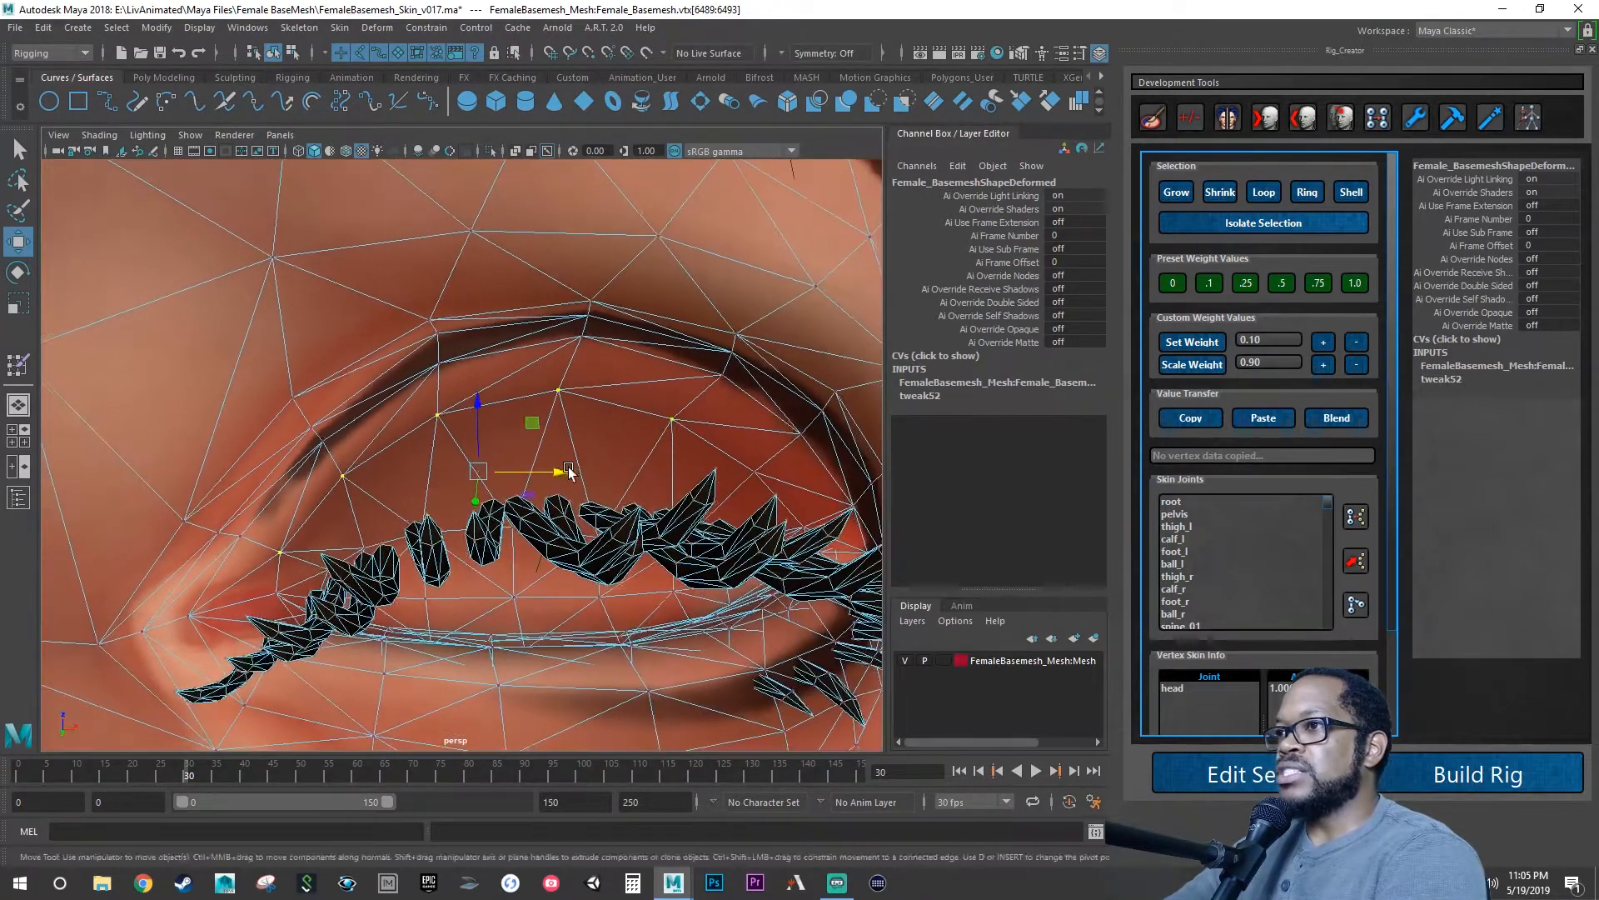
left_click_drag(609, 470, 707, 530, "alt")
left_click(727, 483, "shift")
left_click(804, 518, "shift")
right_click_drag(707, 530, 598, 519, "alt")
middle_click_drag(598, 518, 619, 519, "alt")
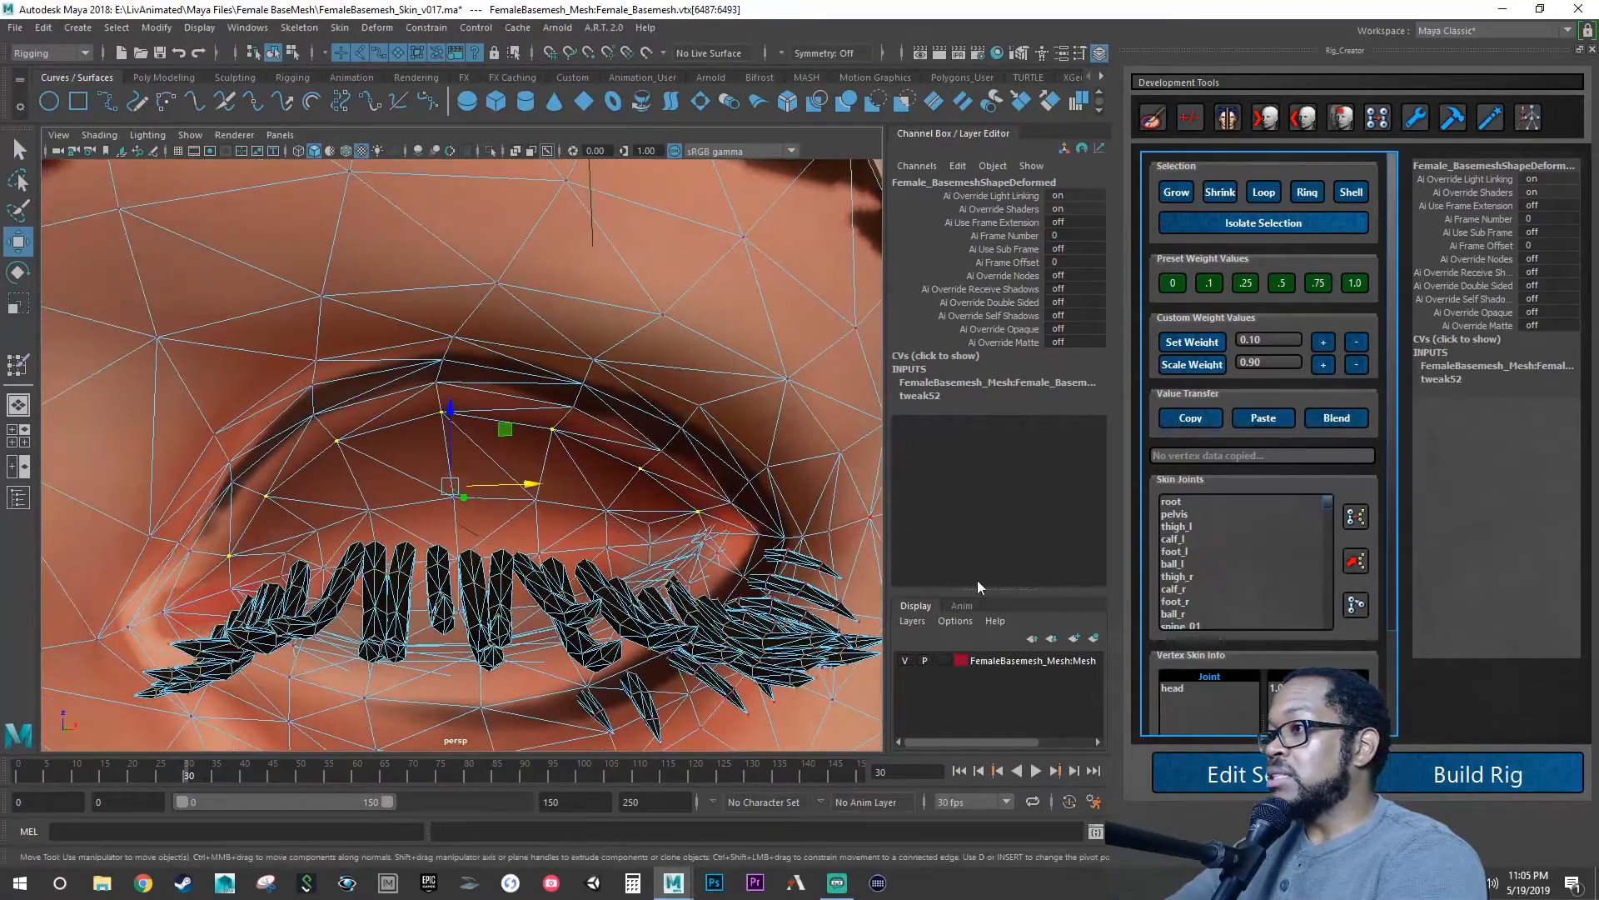
Assign the selected inner eyelid vertices a skin weight of 1.0 on the jnt_eyelid_l_upper joint.
scroll(1223, 567, "down", 4)
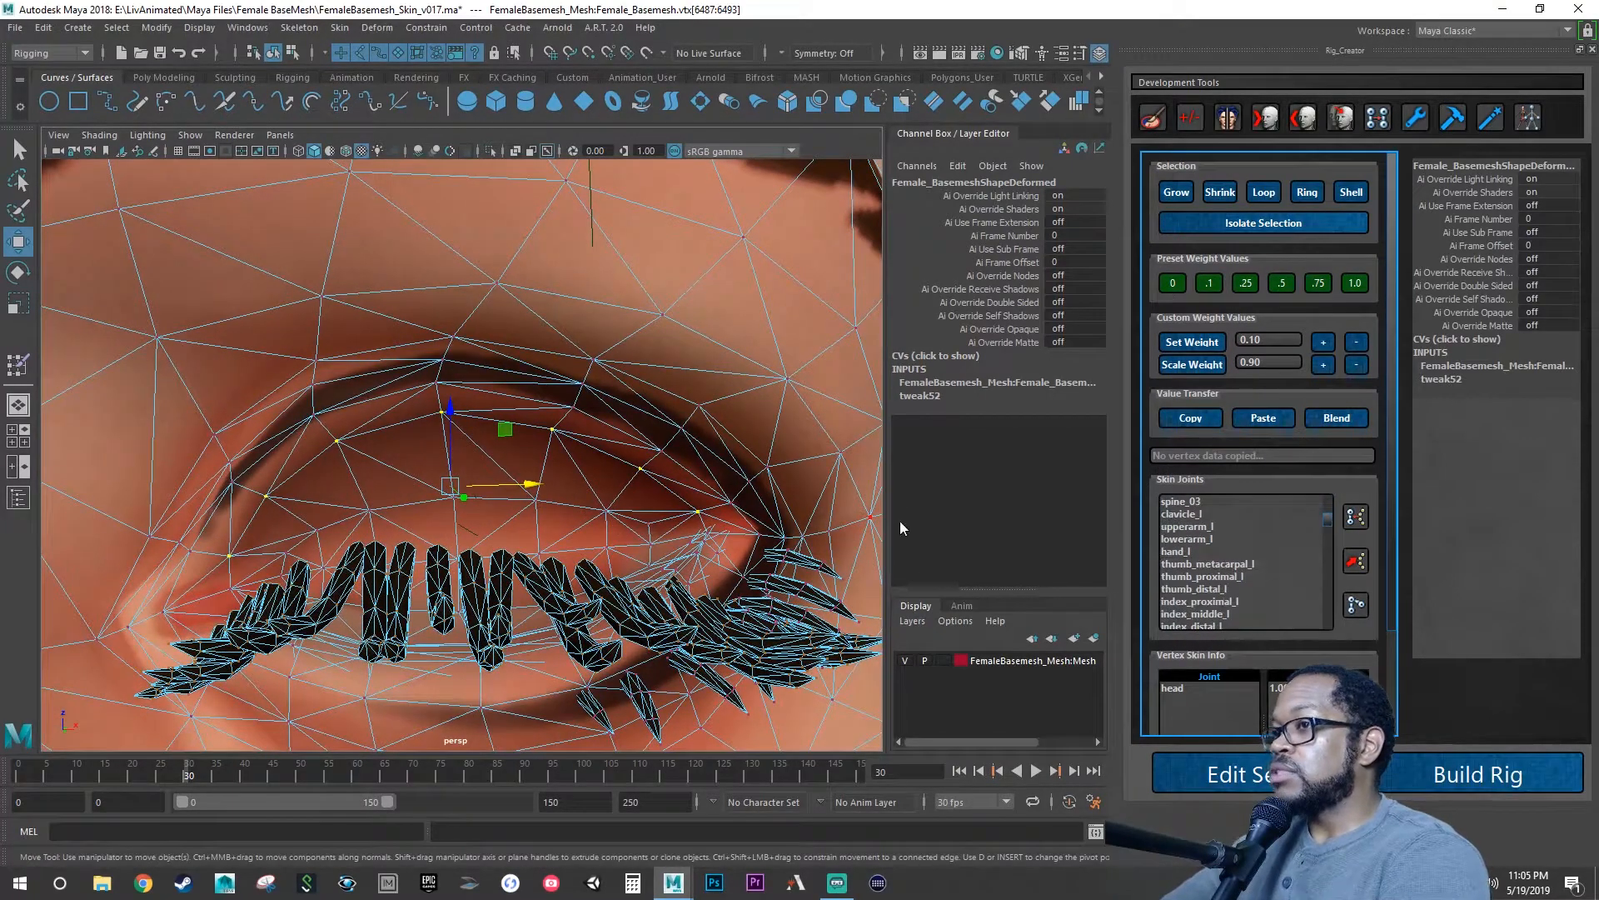
scroll(1227, 547, "down", 4)
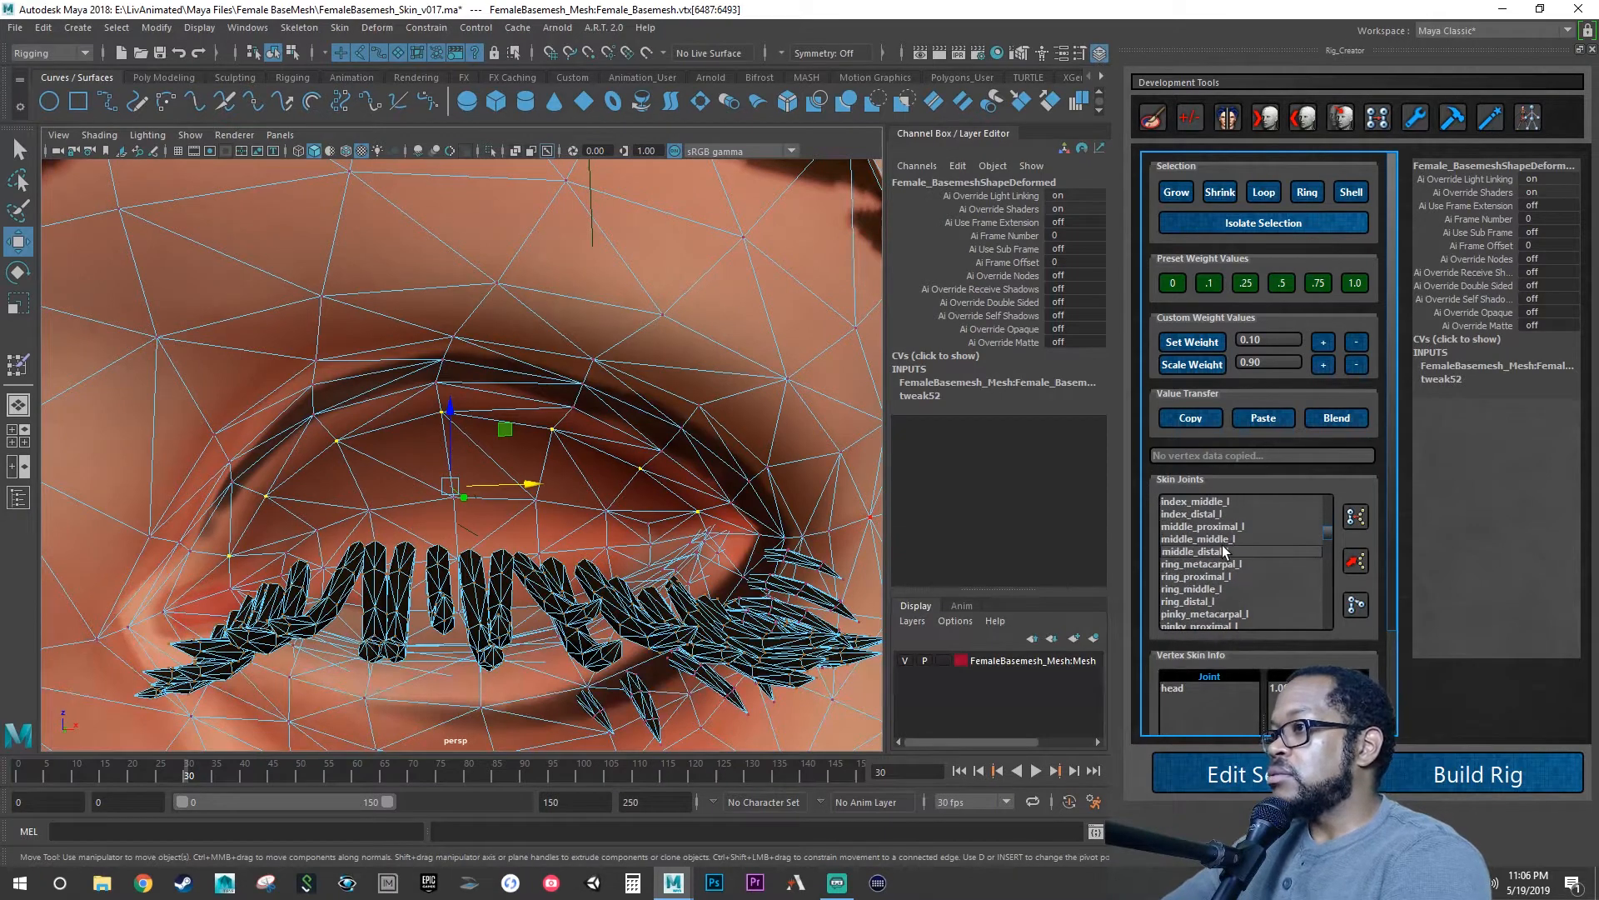
scroll(1221, 548, "down", 5)
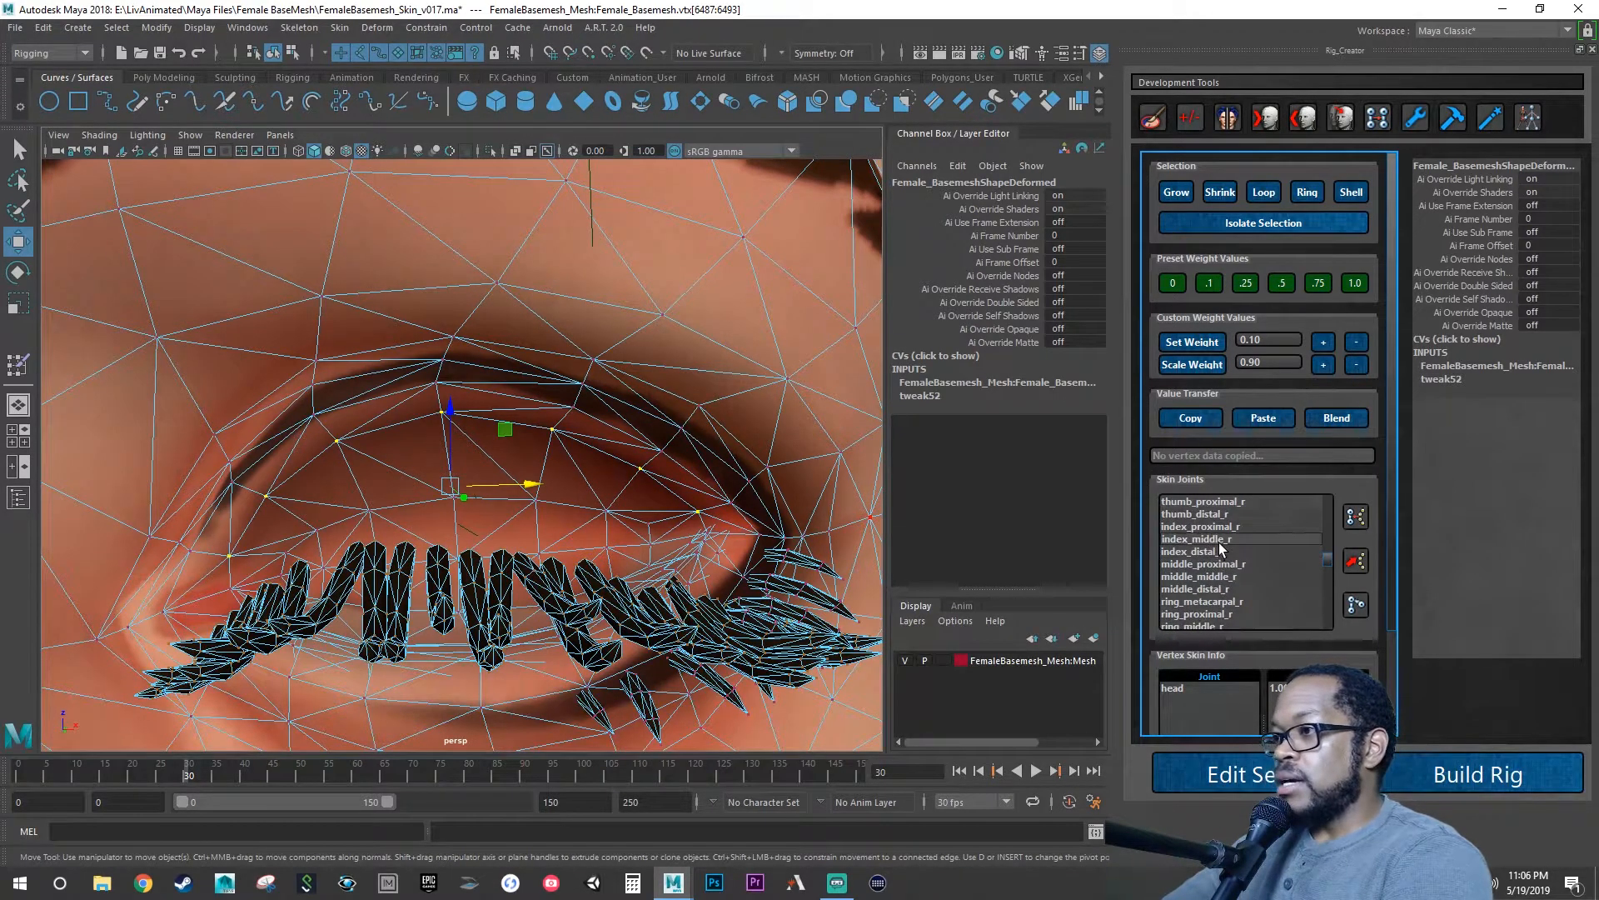
scroll(1220, 542, "down", 4)
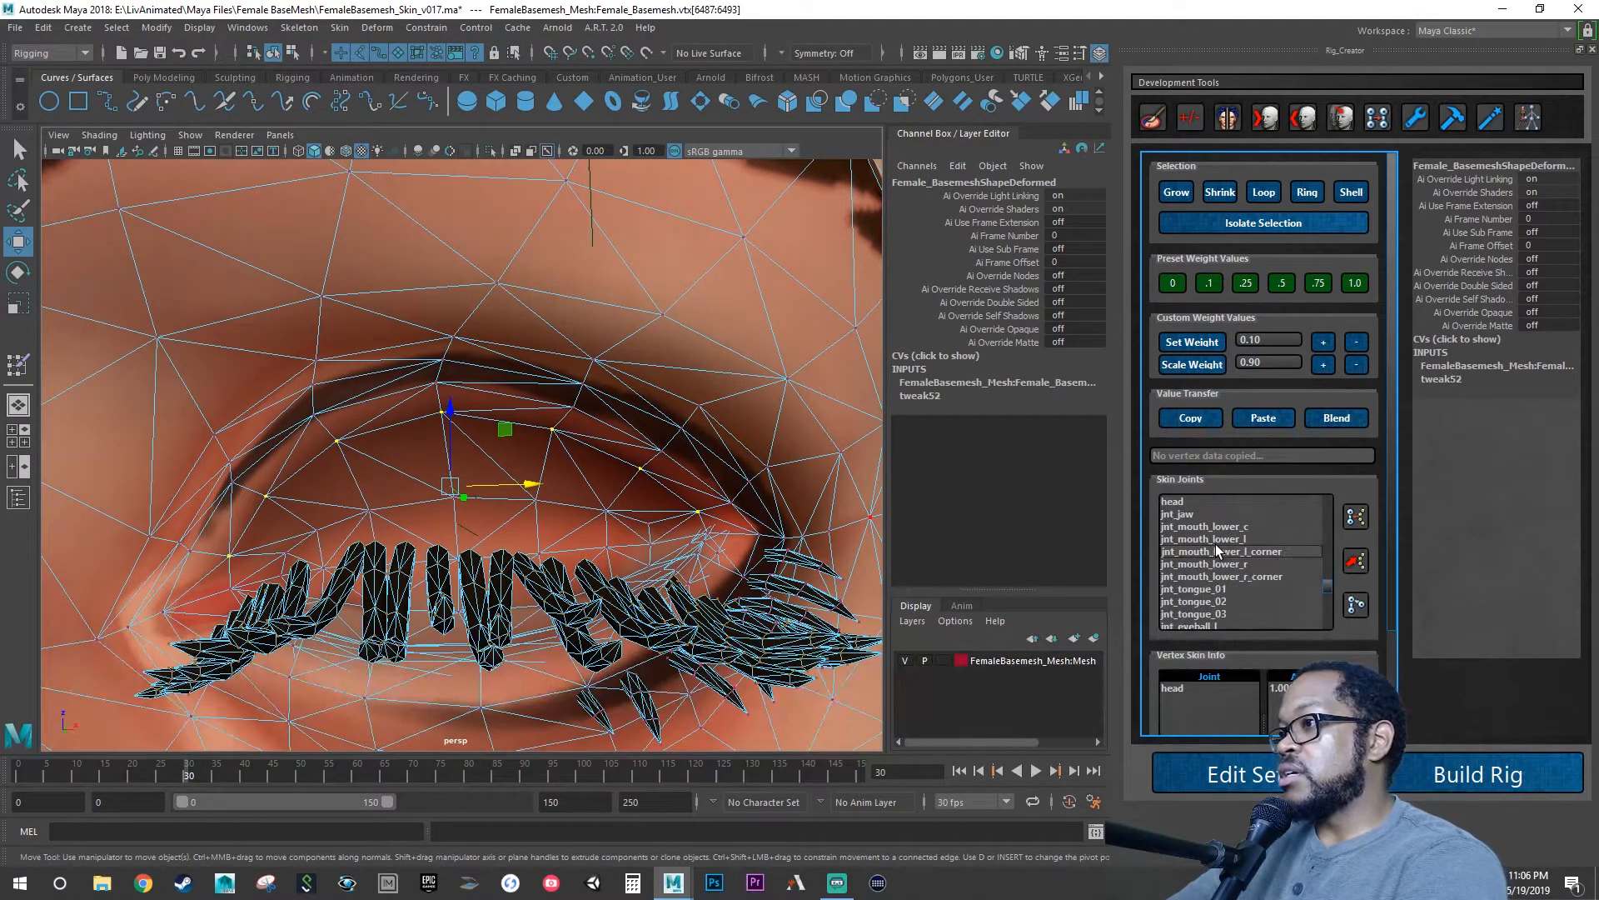
scroll(1237, 559, "down", 4)
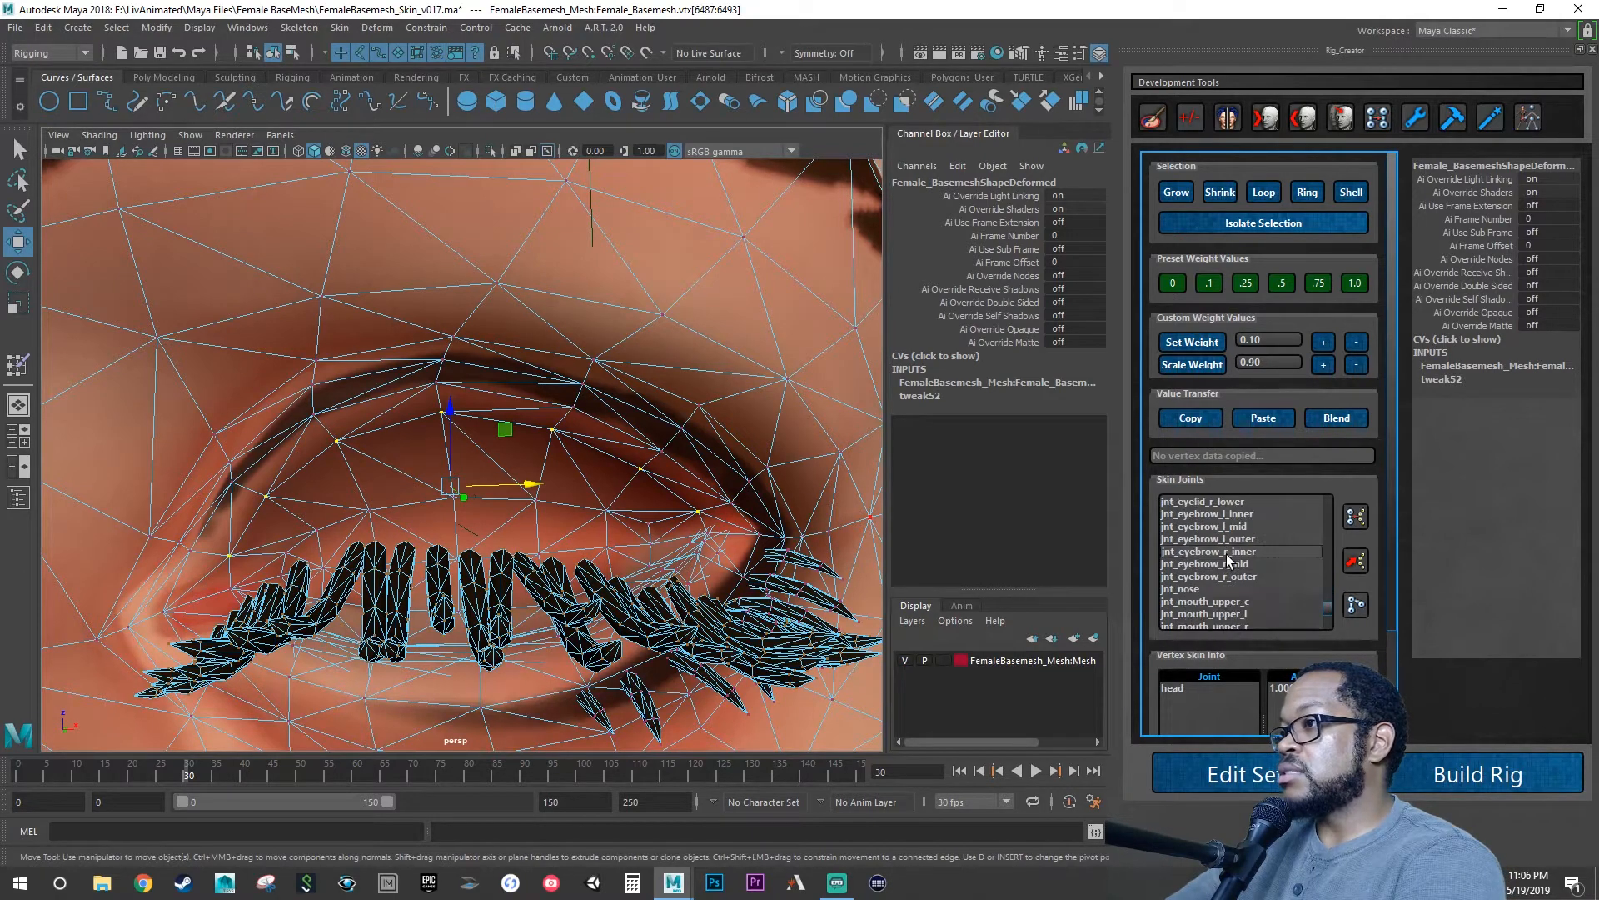
scroll(1229, 558, "up", 2)
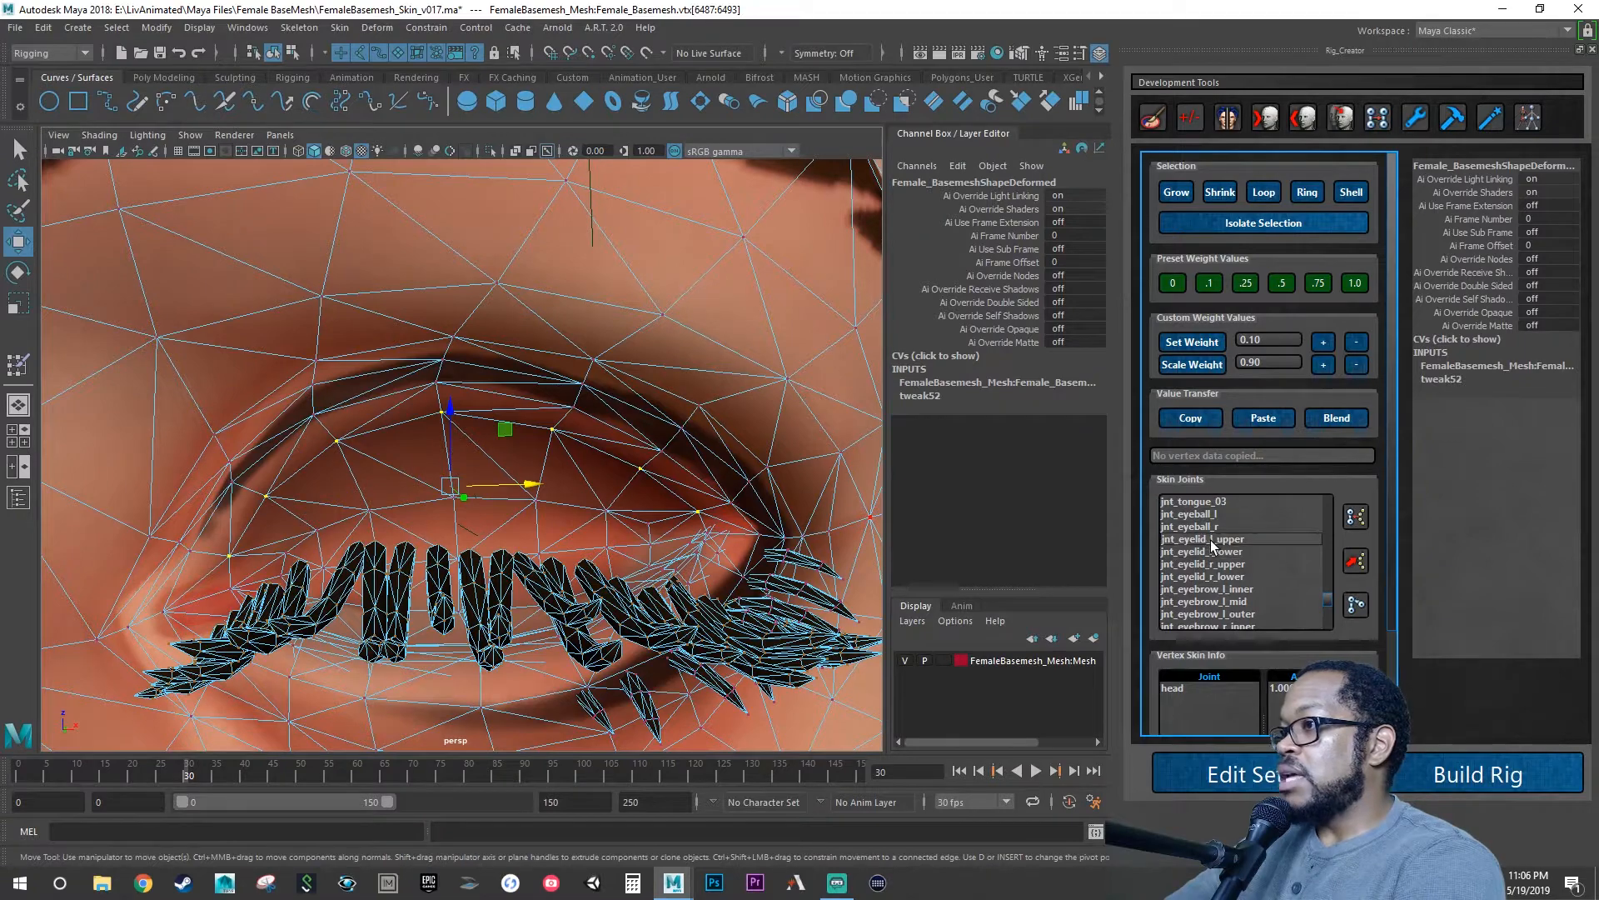
left_click(1215, 540)
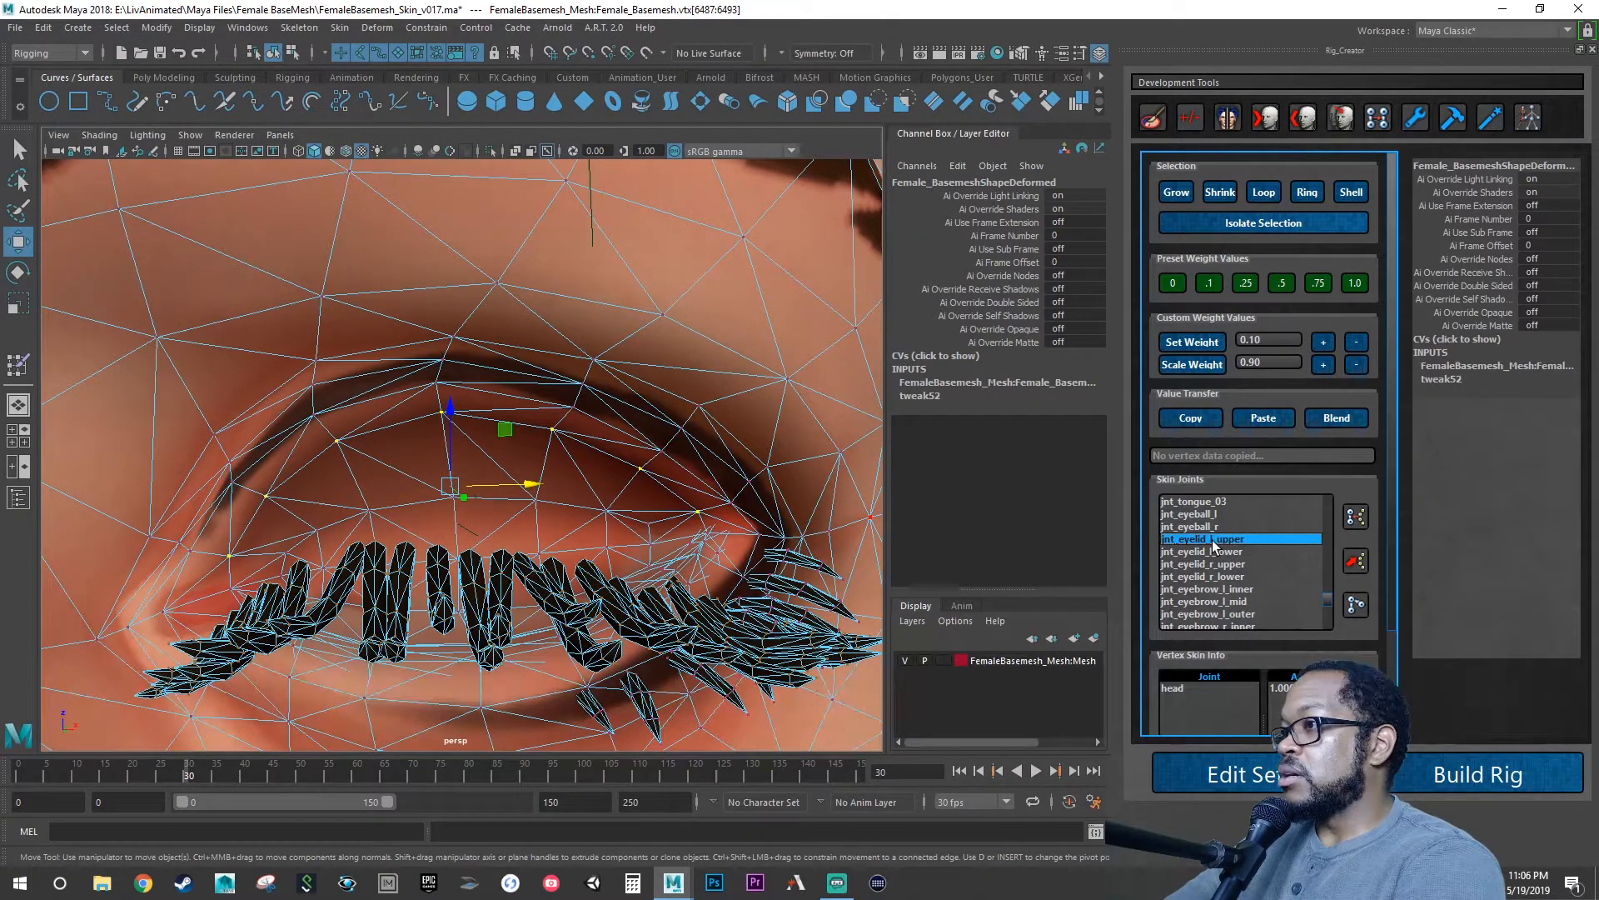
left_click(1354, 282)
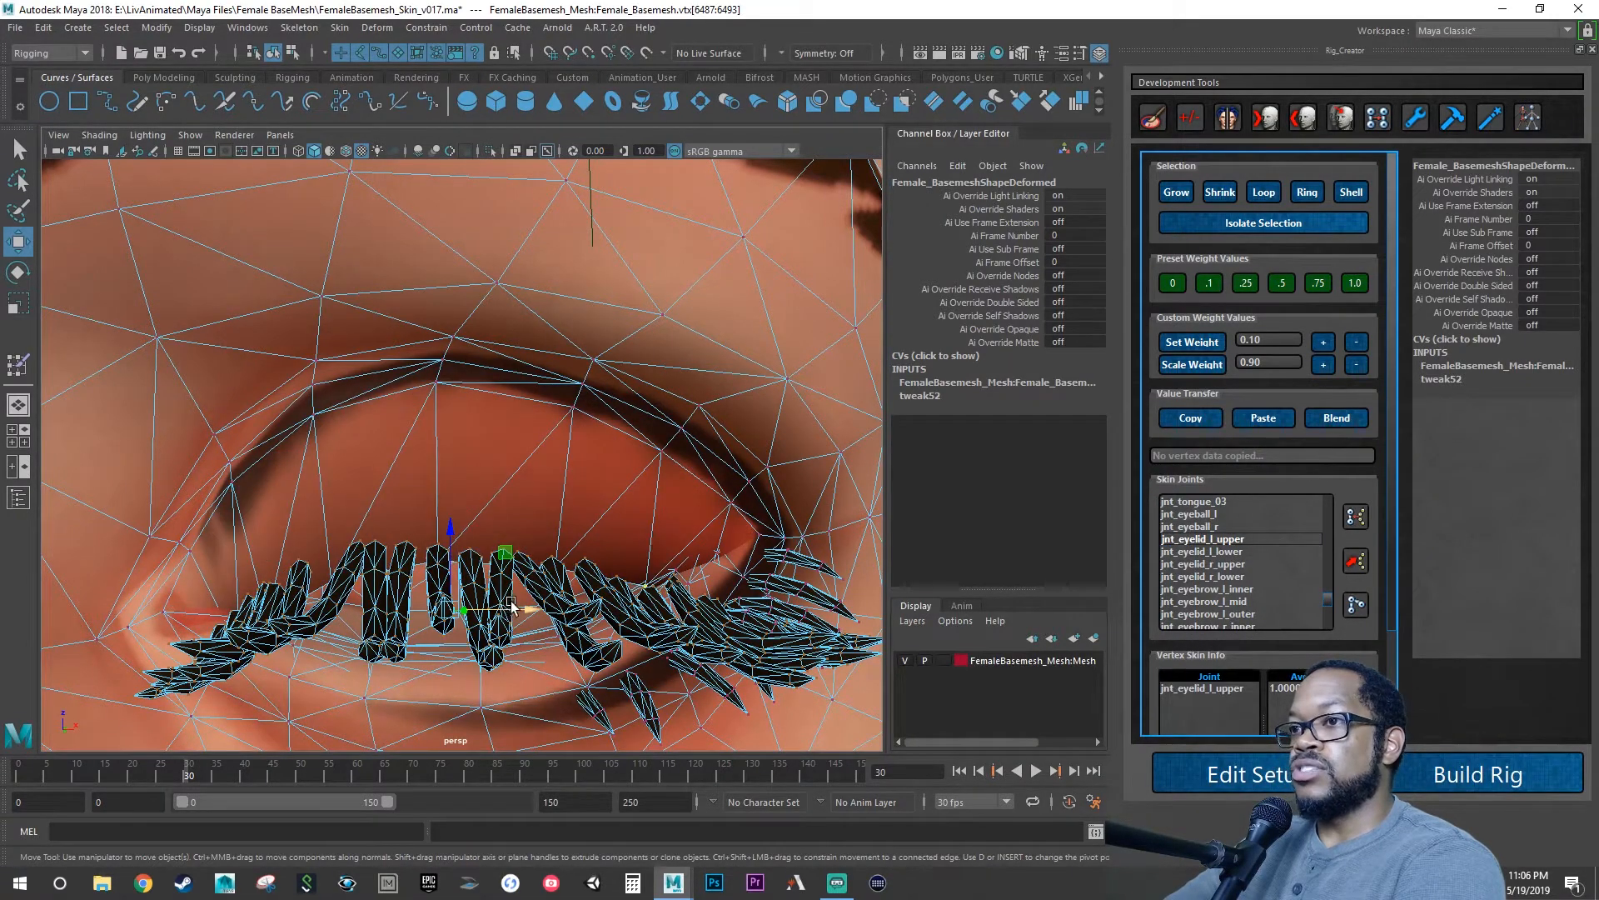
Examine the closed left upper eyelid from several angles and from the far side of the nose.
left_click_drag(691, 586, 516, 607, "alt")
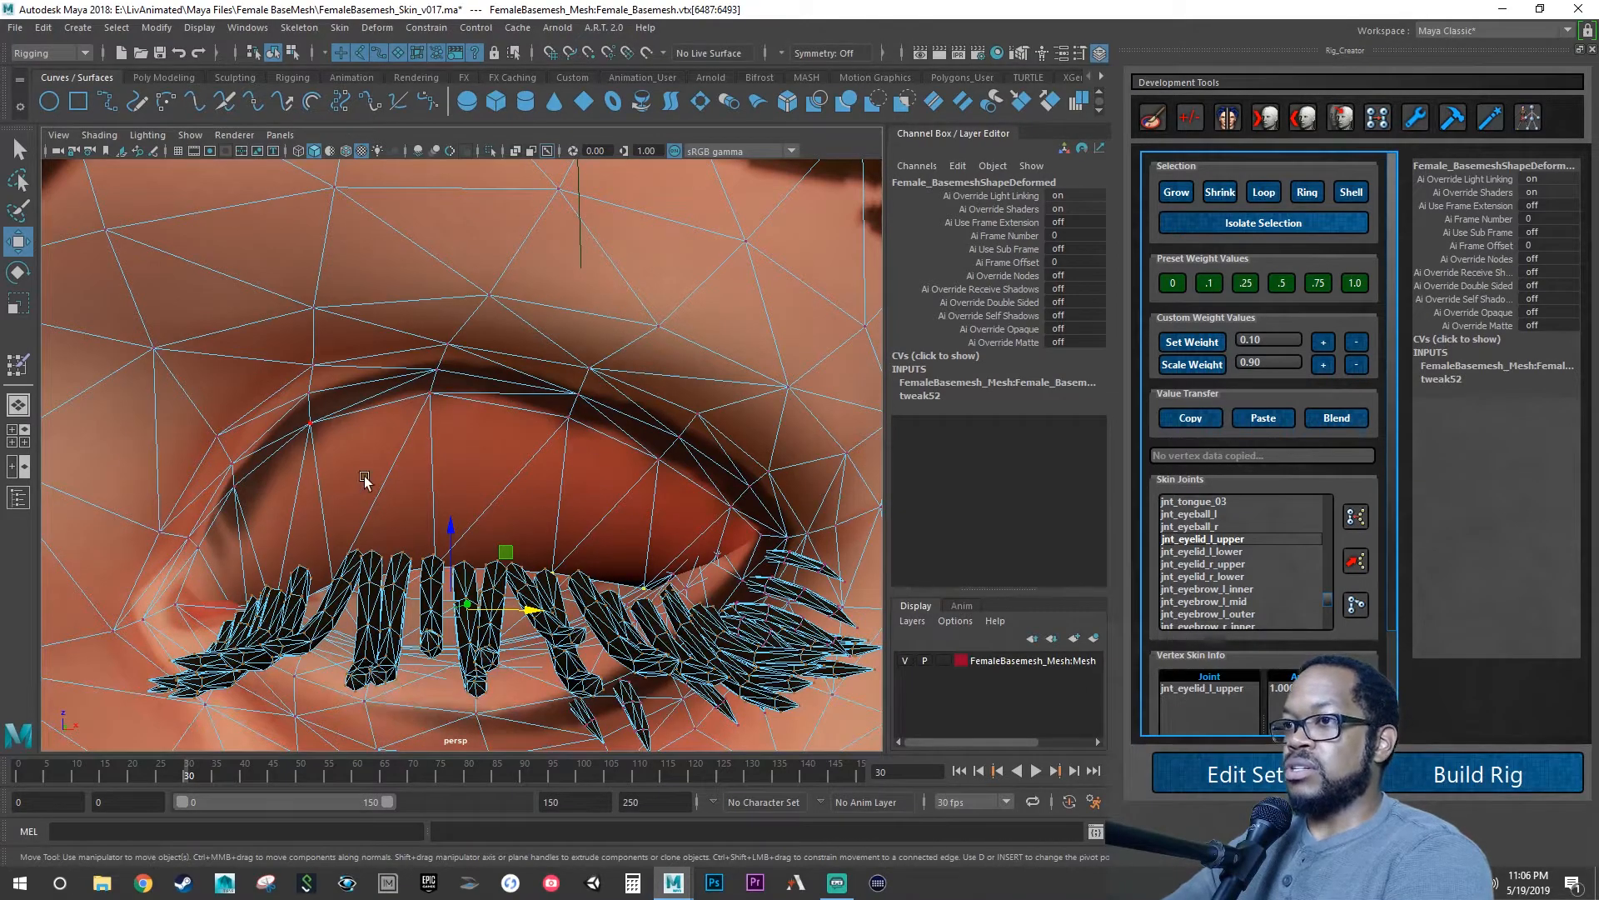
left_click_drag(416, 546, 495, 509, "alt")
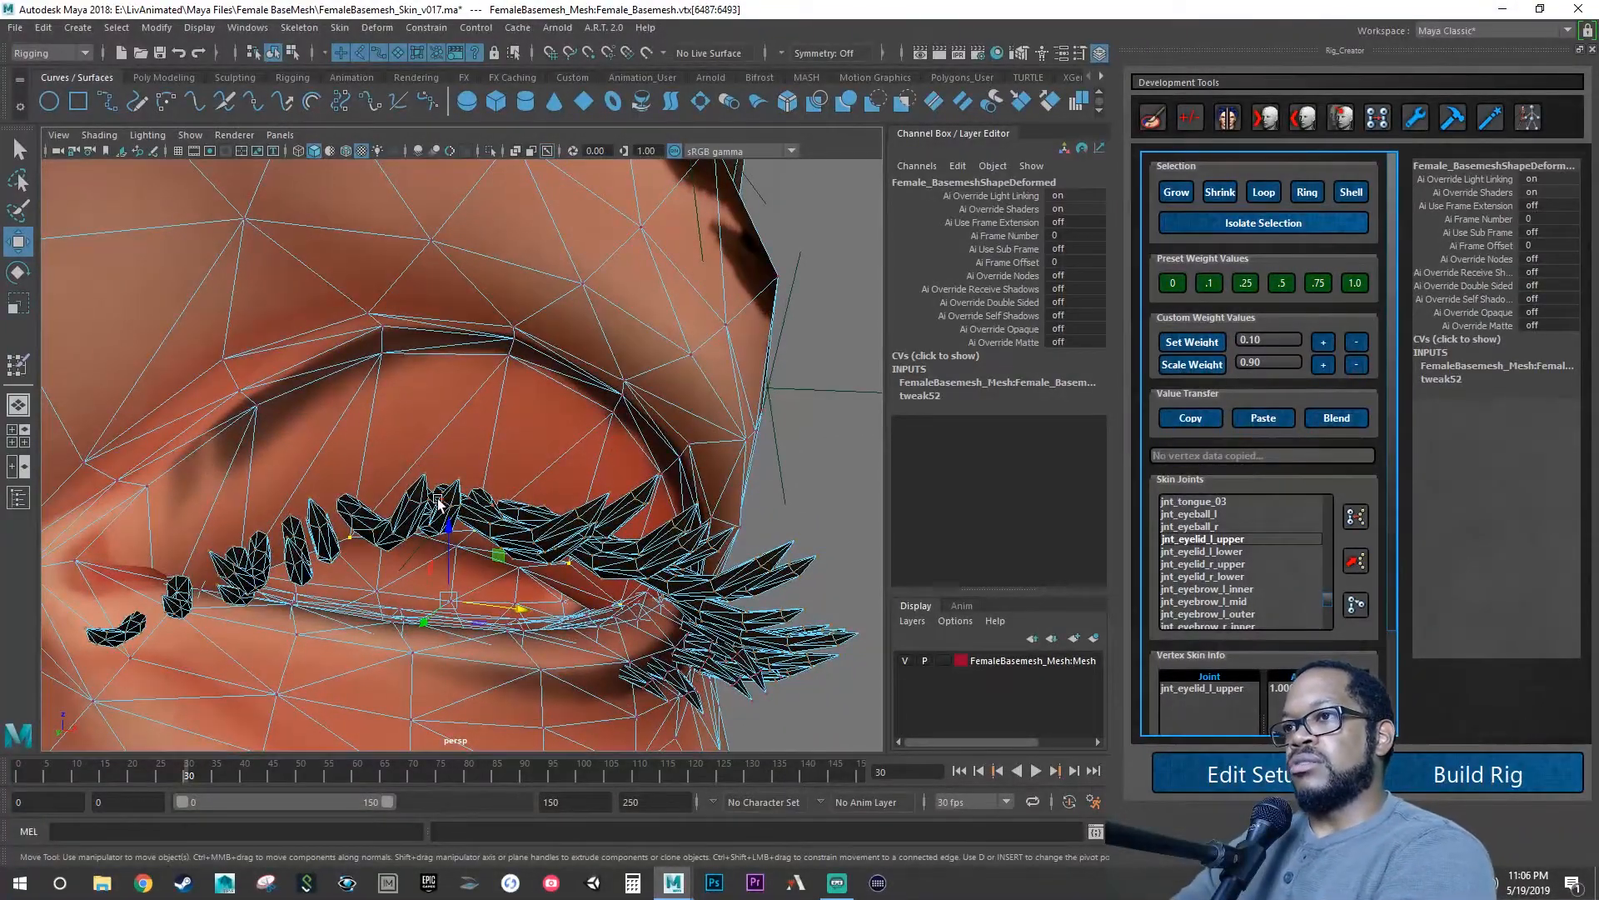
middle_click_drag(495, 505, 669, 502, "alt")
right_click_drag(669, 502, 633, 524, "alt")
middle_click_drag(449, 434, 447, 477, "alt")
left_click_drag(446, 476, 206, 501, "alt")
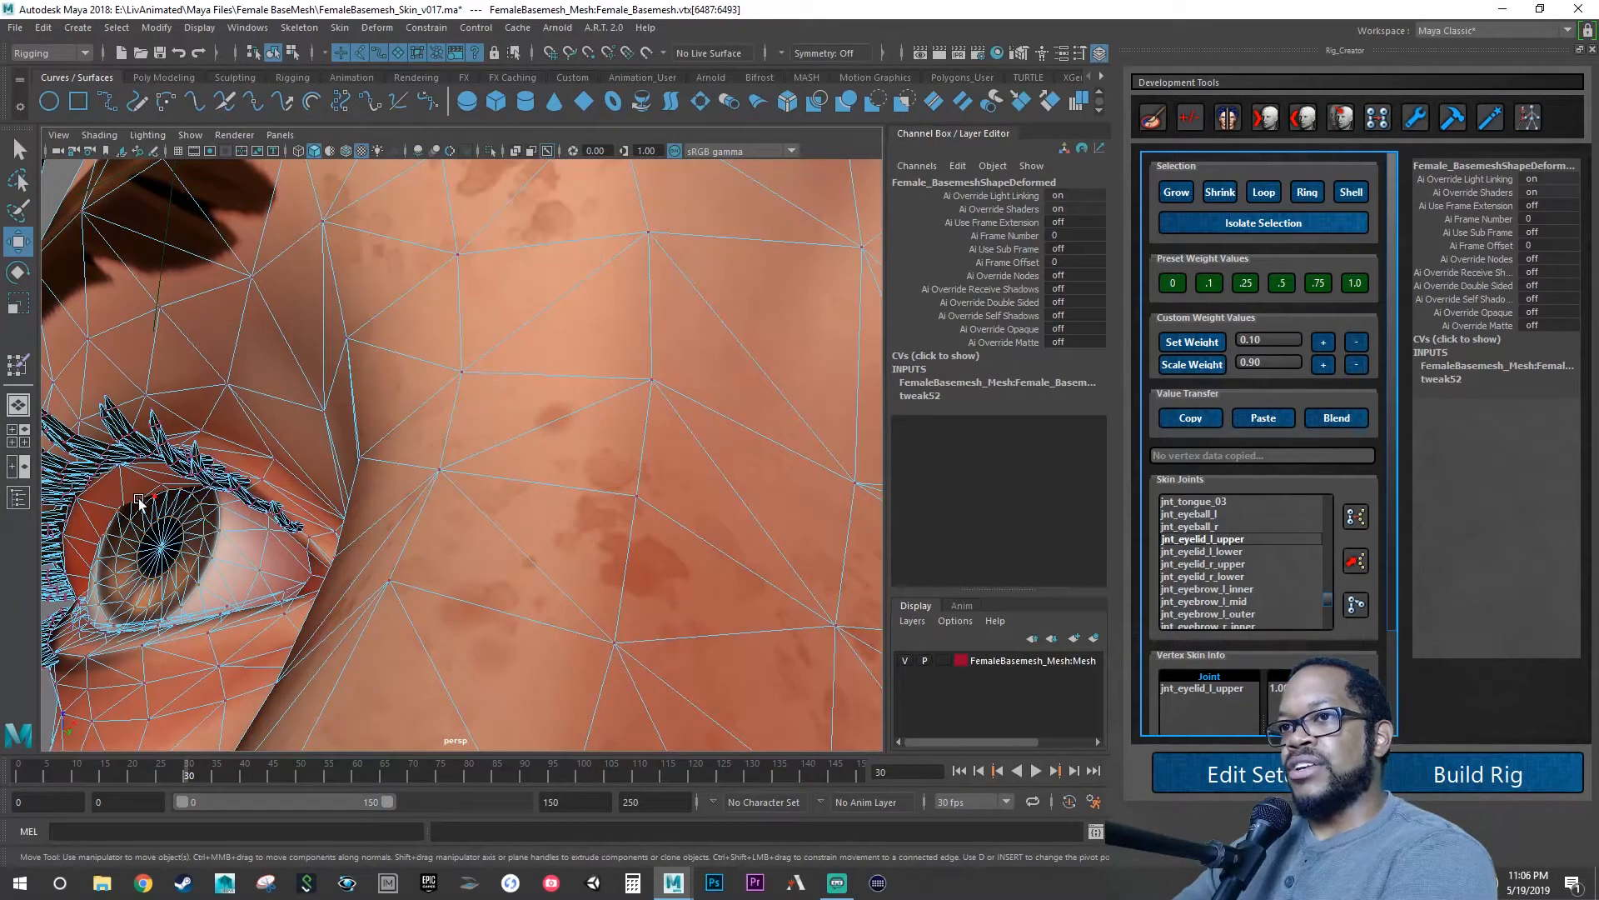
left_click_drag(345, 517, 418, 522, "alt")
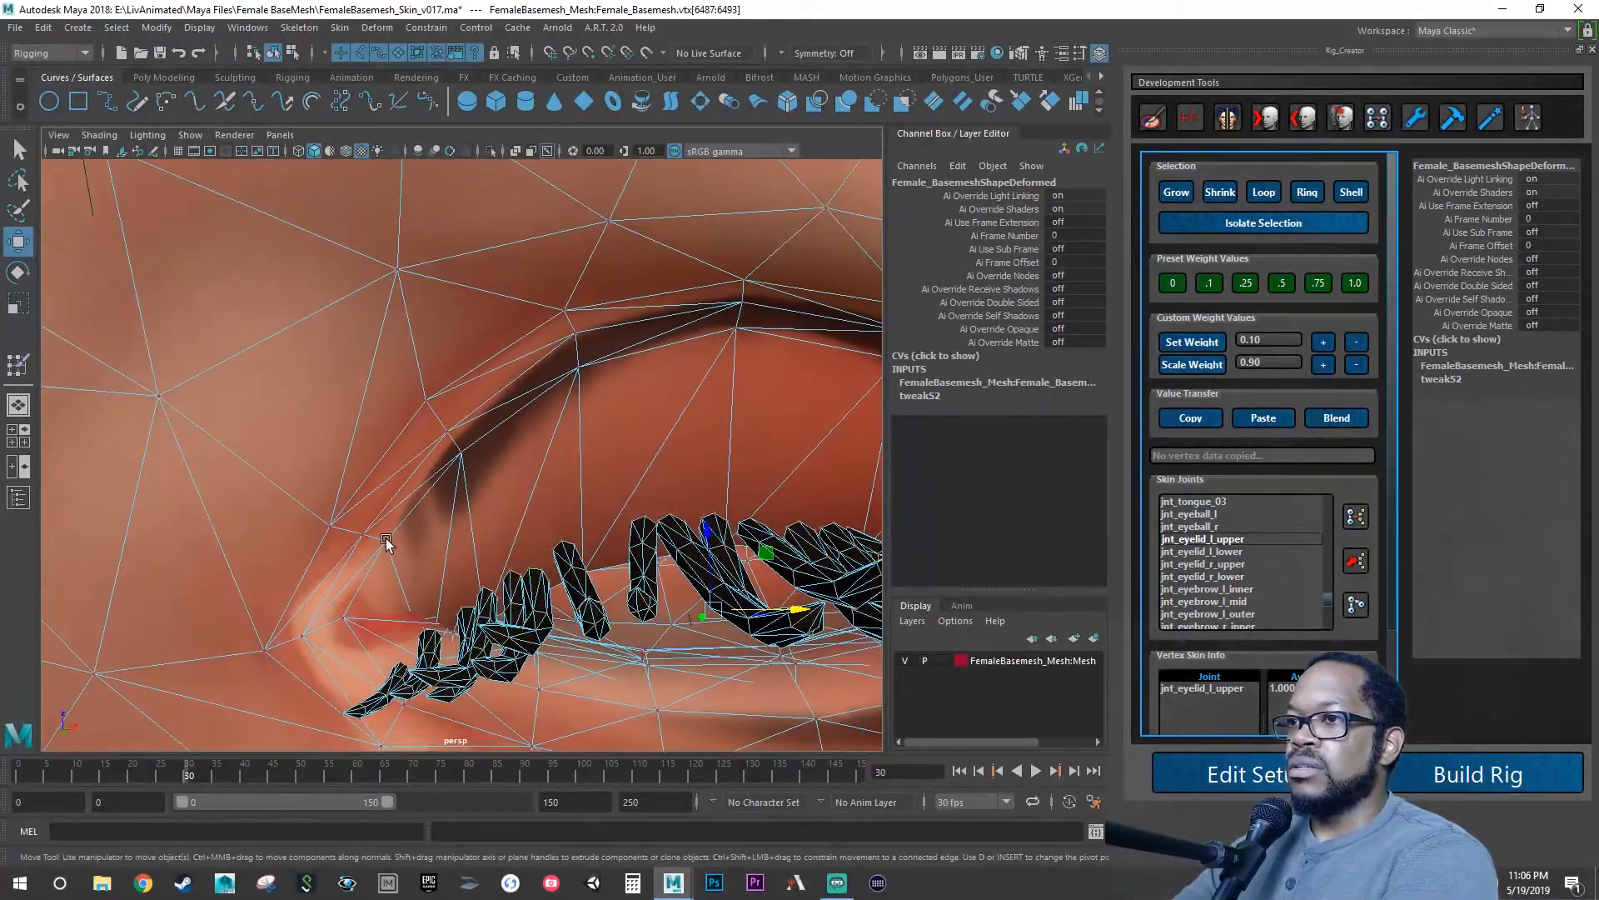
Select the inner row of vertices just under the left upper eyelid crease and assign a weight of 1.0 on jnt_eyelid_l_upper.
left_click(386, 540)
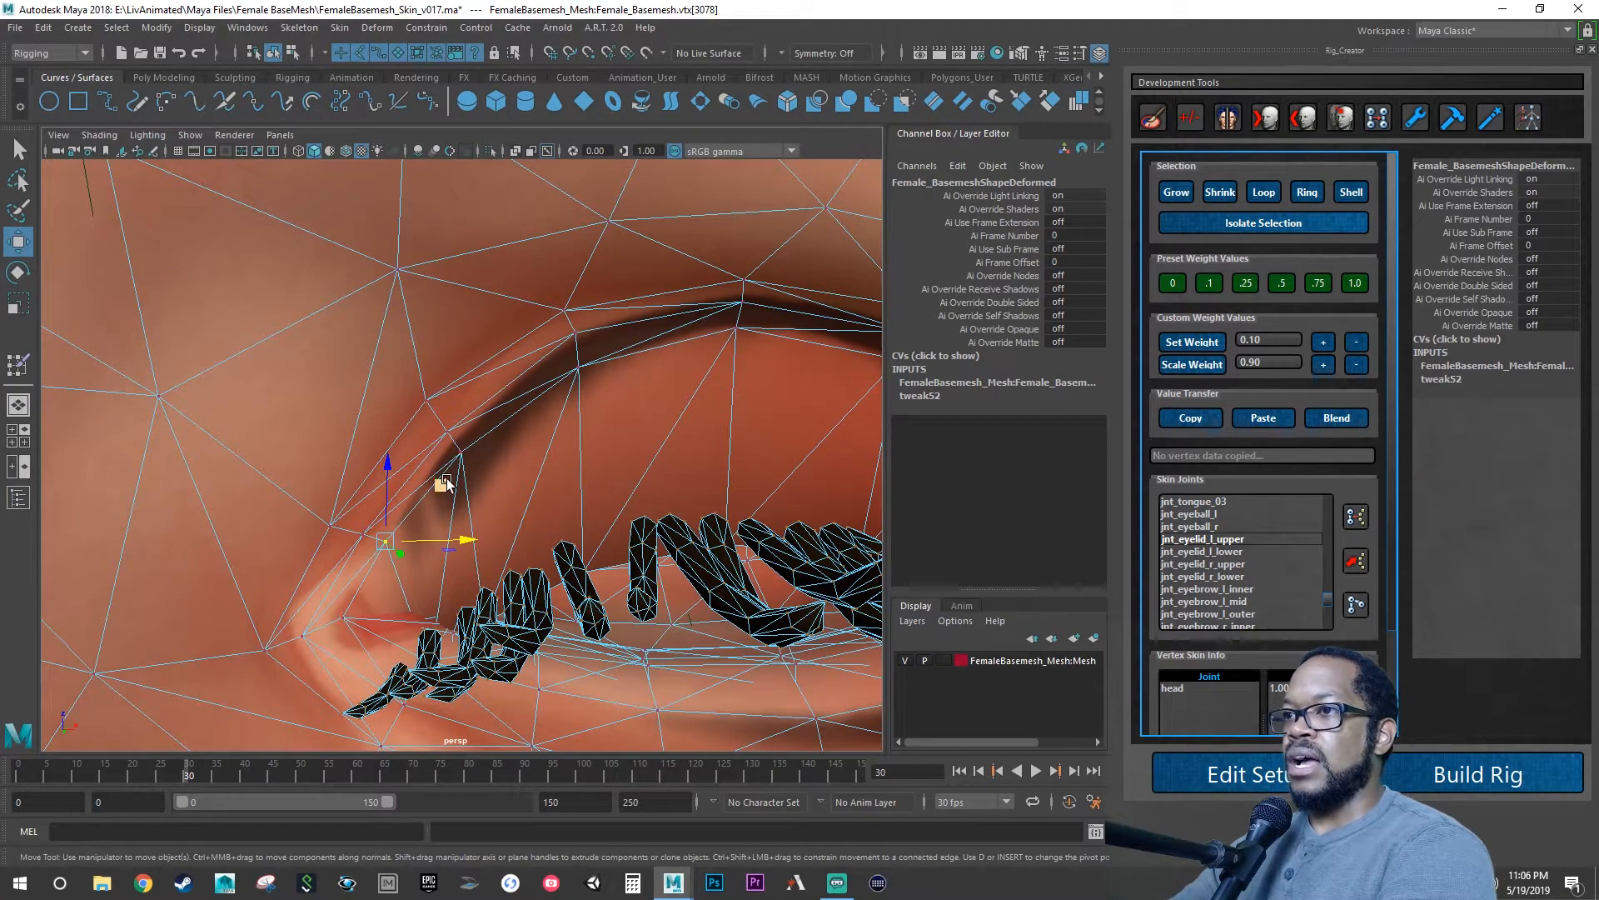
left_click(583, 371, "shift")
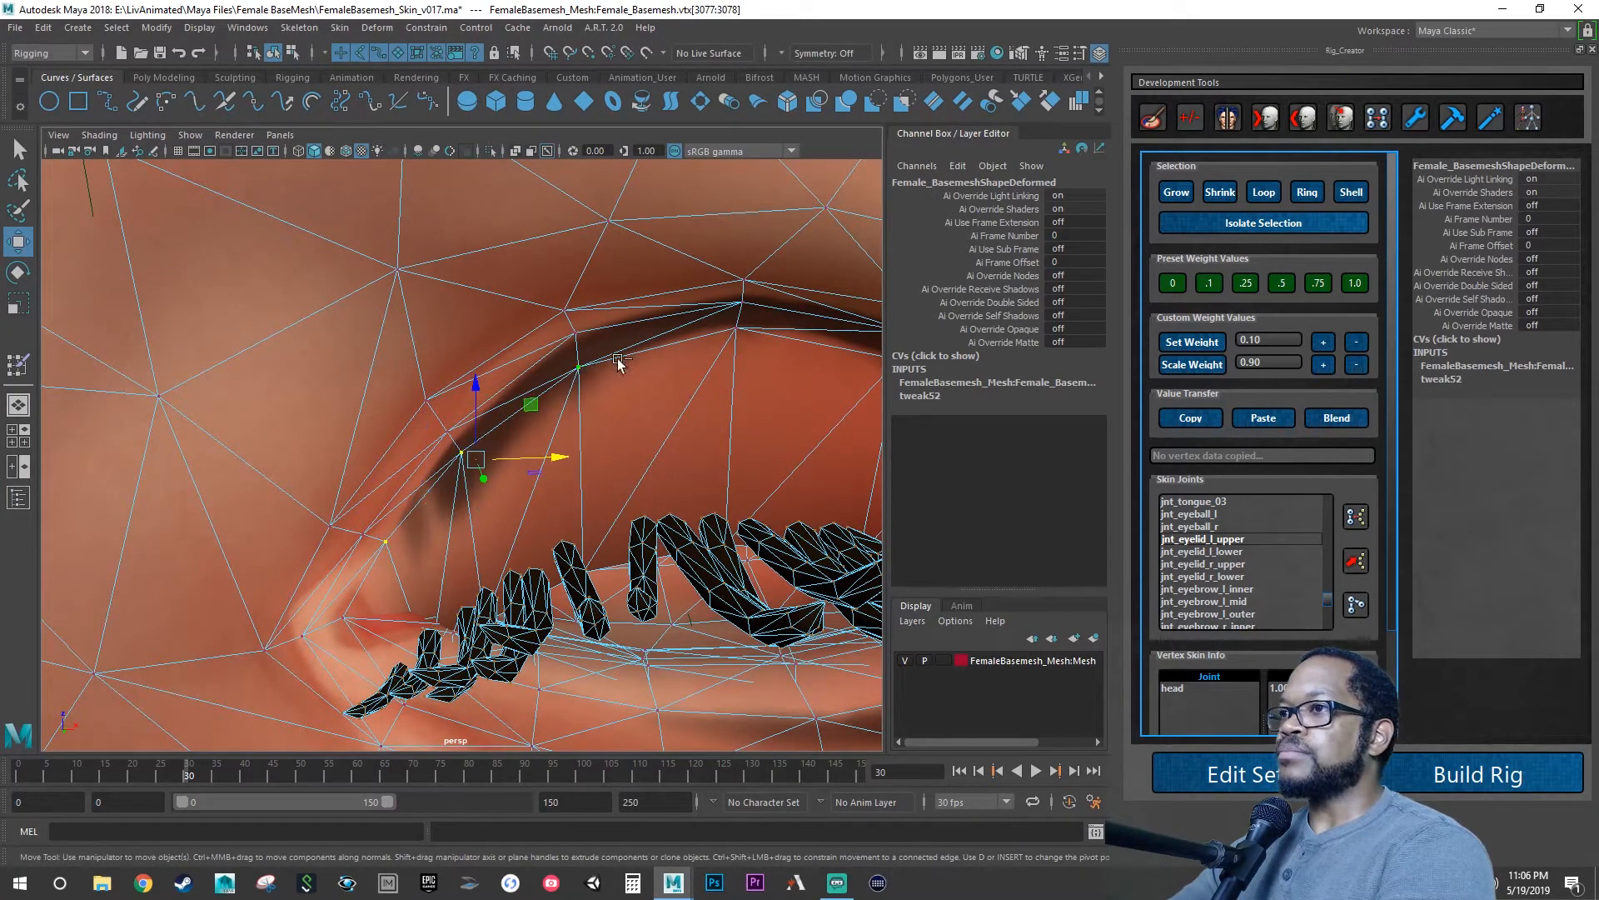
left_click_drag(751, 357, 663, 383, "alt")
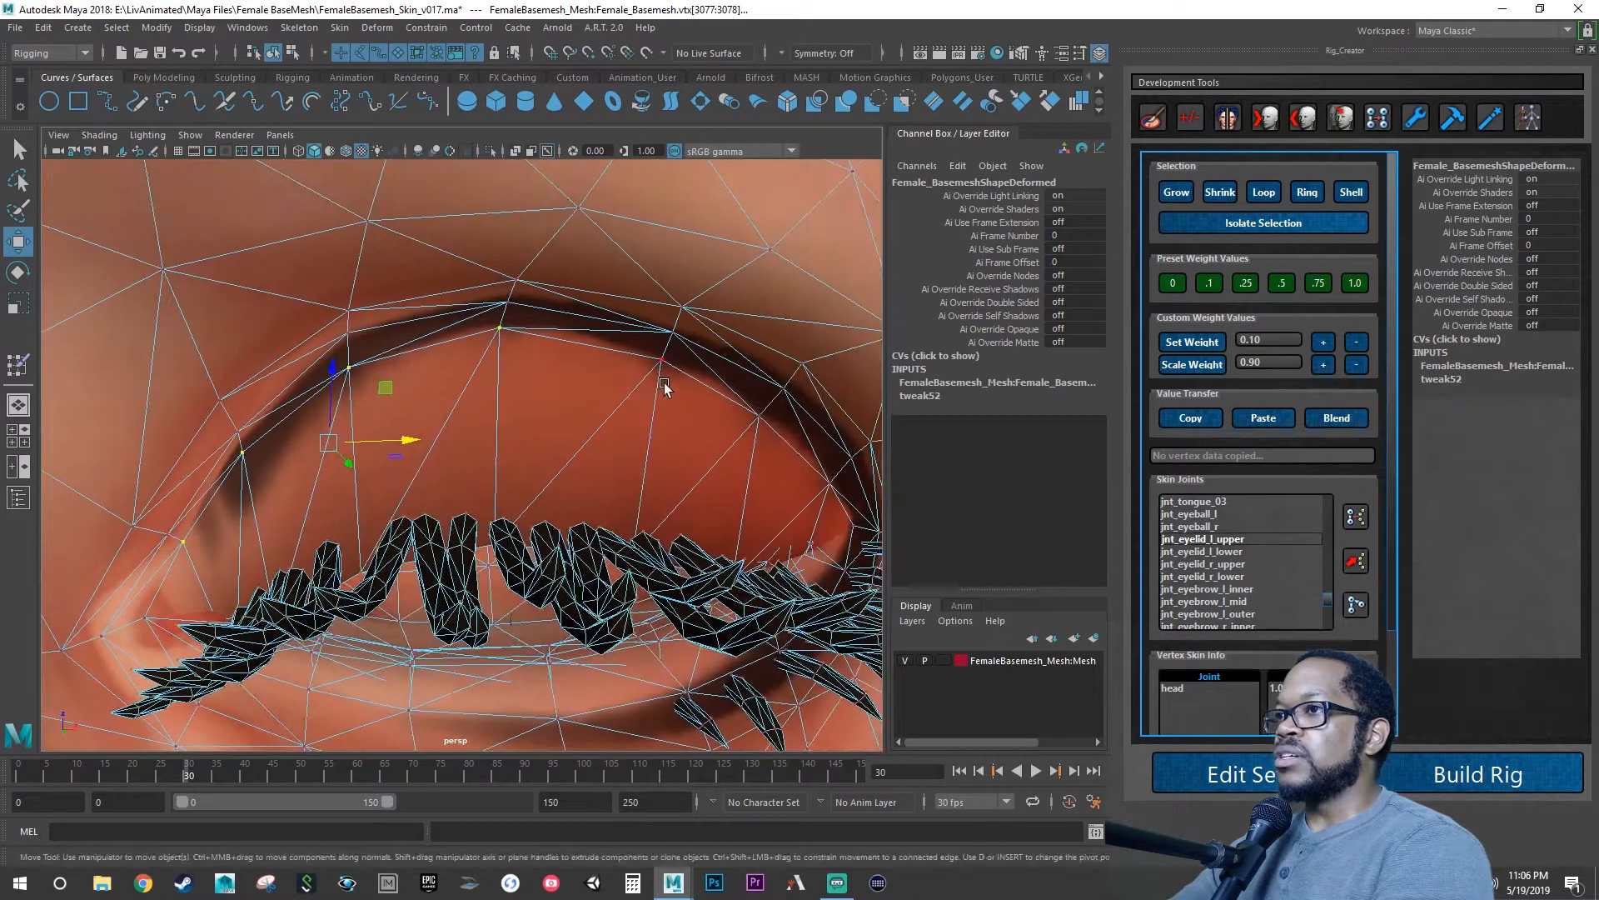
left_click(664, 364, "shift")
left_click(754, 416, "shift")
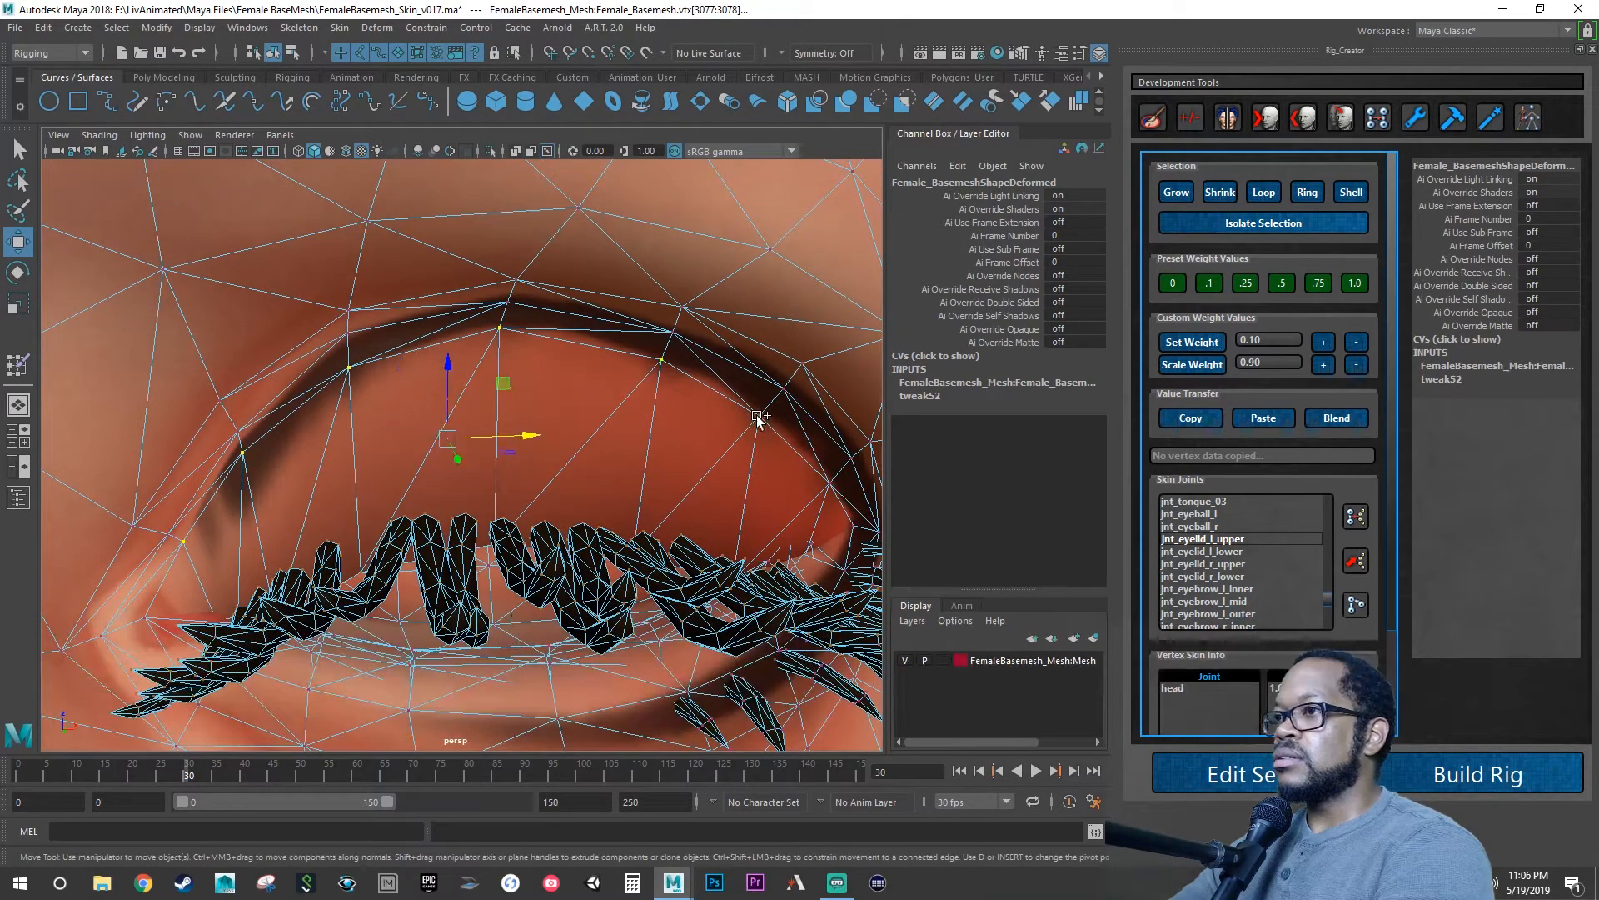
left_click(829, 484, "shift")
left_click_drag(811, 538, 754, 570, "alt")
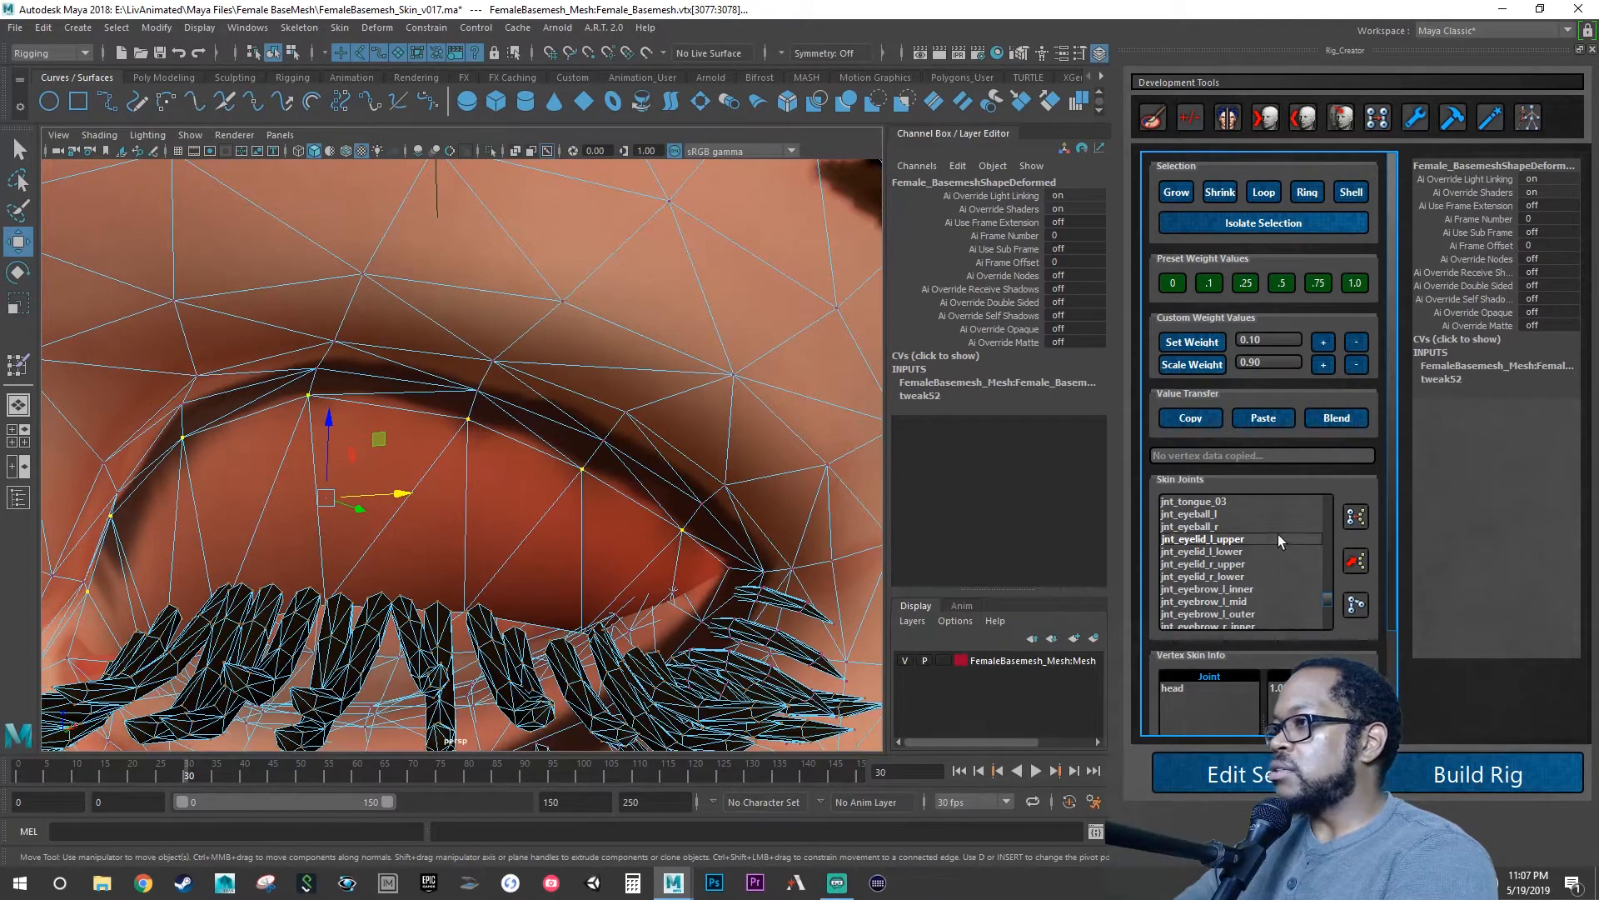
left_click(1353, 284)
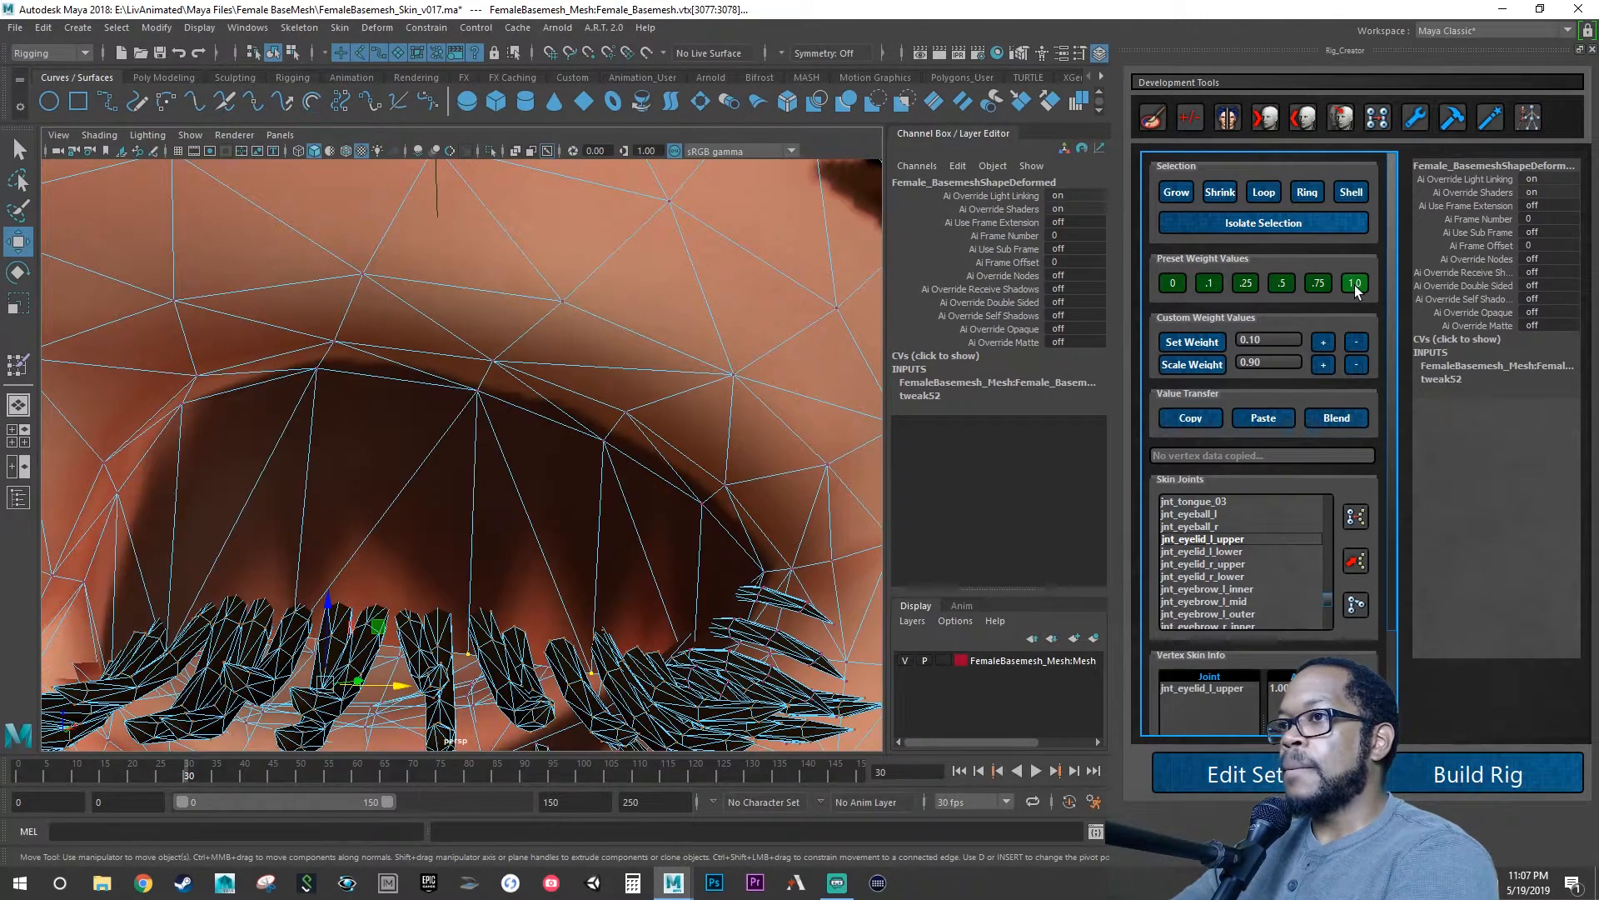
Select the vertex row along the left upper eyelid crease, corner to corner, and assign a weight of .5 on jnt_eyelid_l_upper.
left_click_drag(657, 498, 601, 523, "alt")
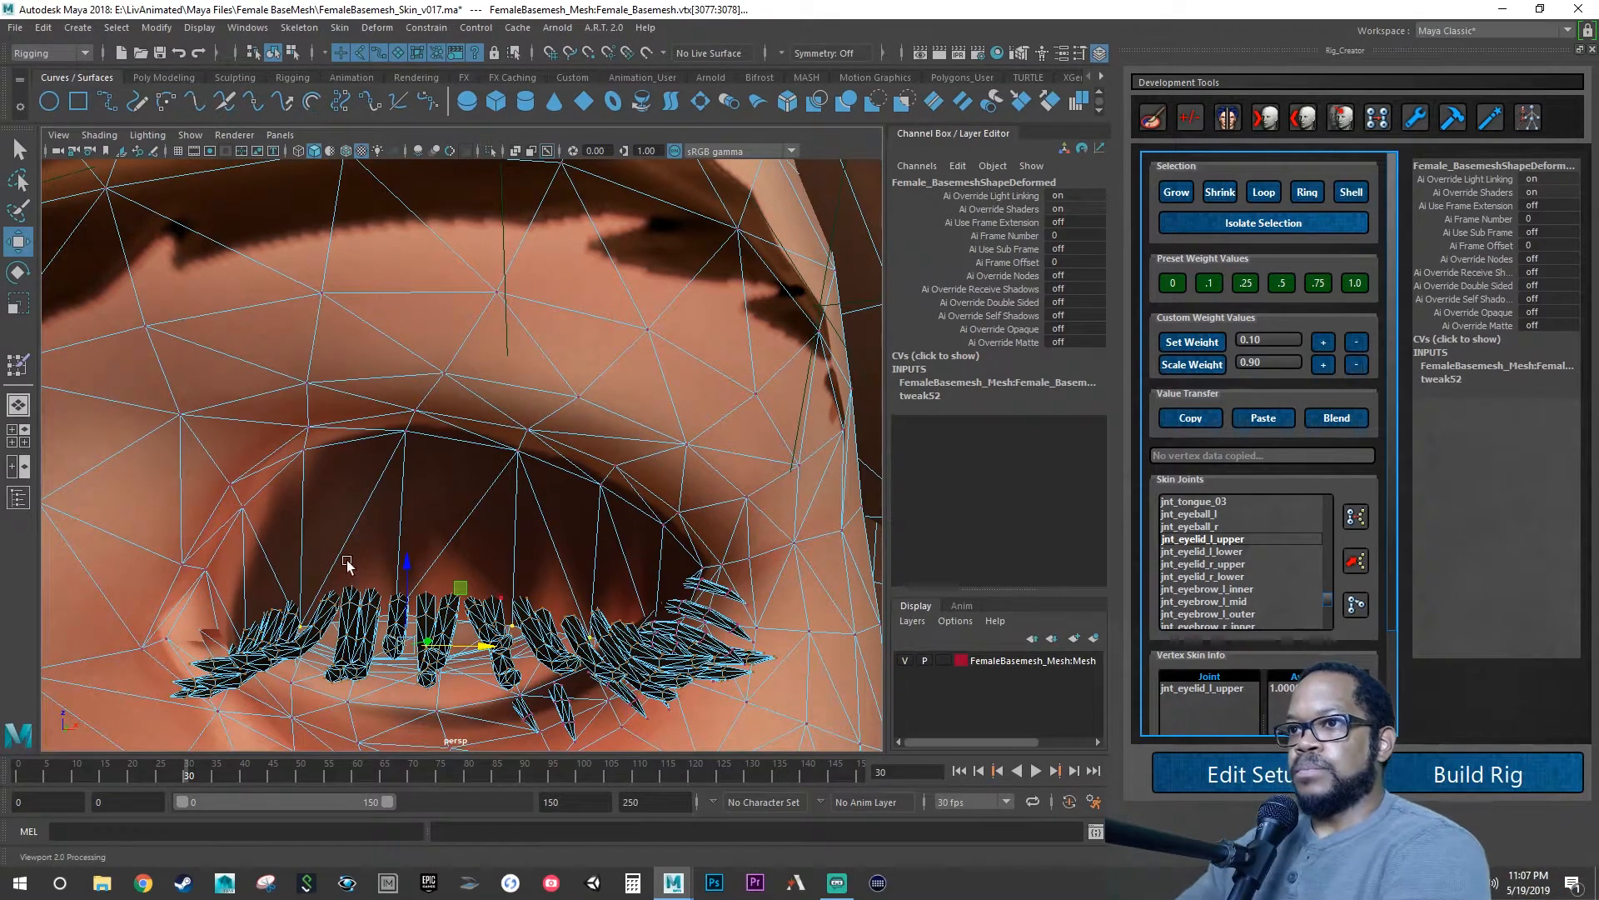
left_click(205, 569)
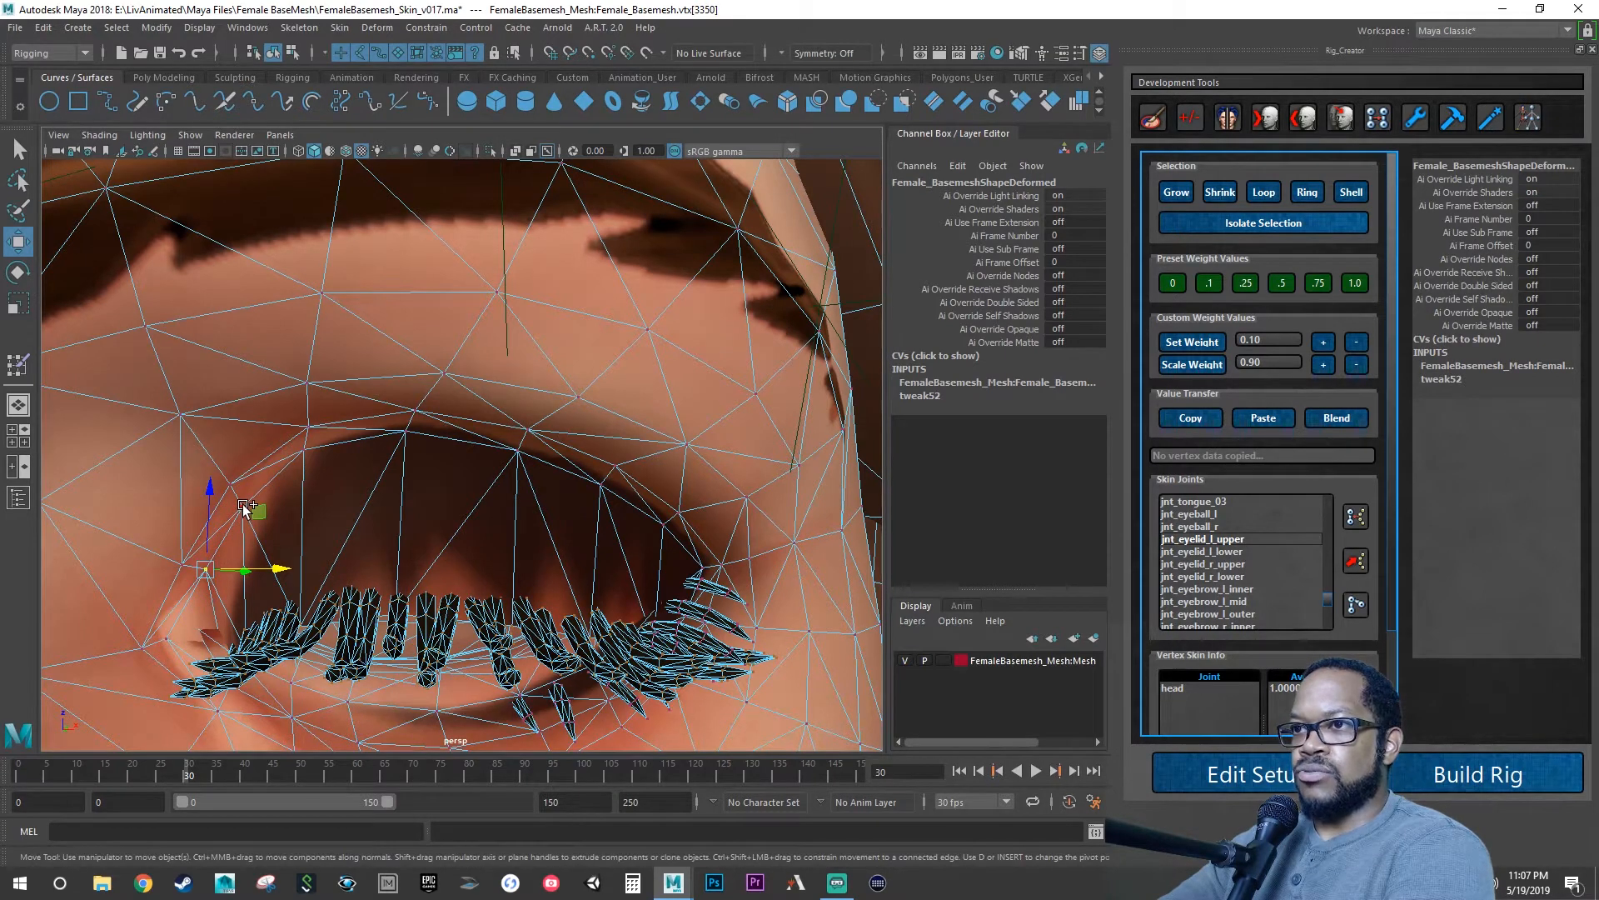
left_click(242, 505, "shift")
left_click(307, 430, "shift")
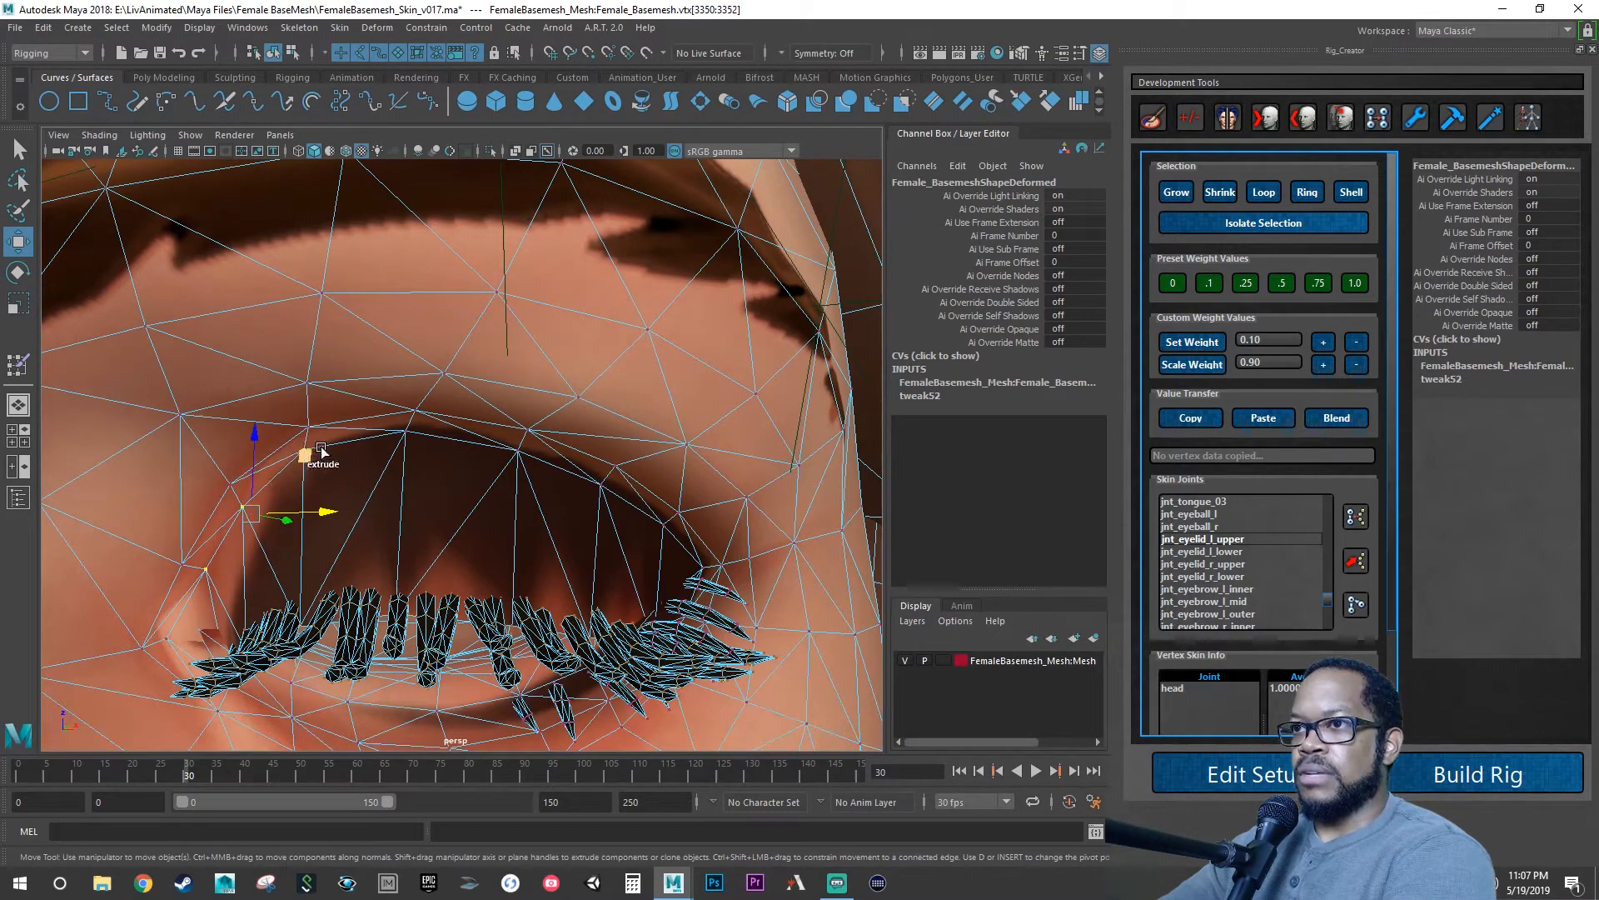
left_click(406, 432, "shift")
left_click(517, 451, "shift")
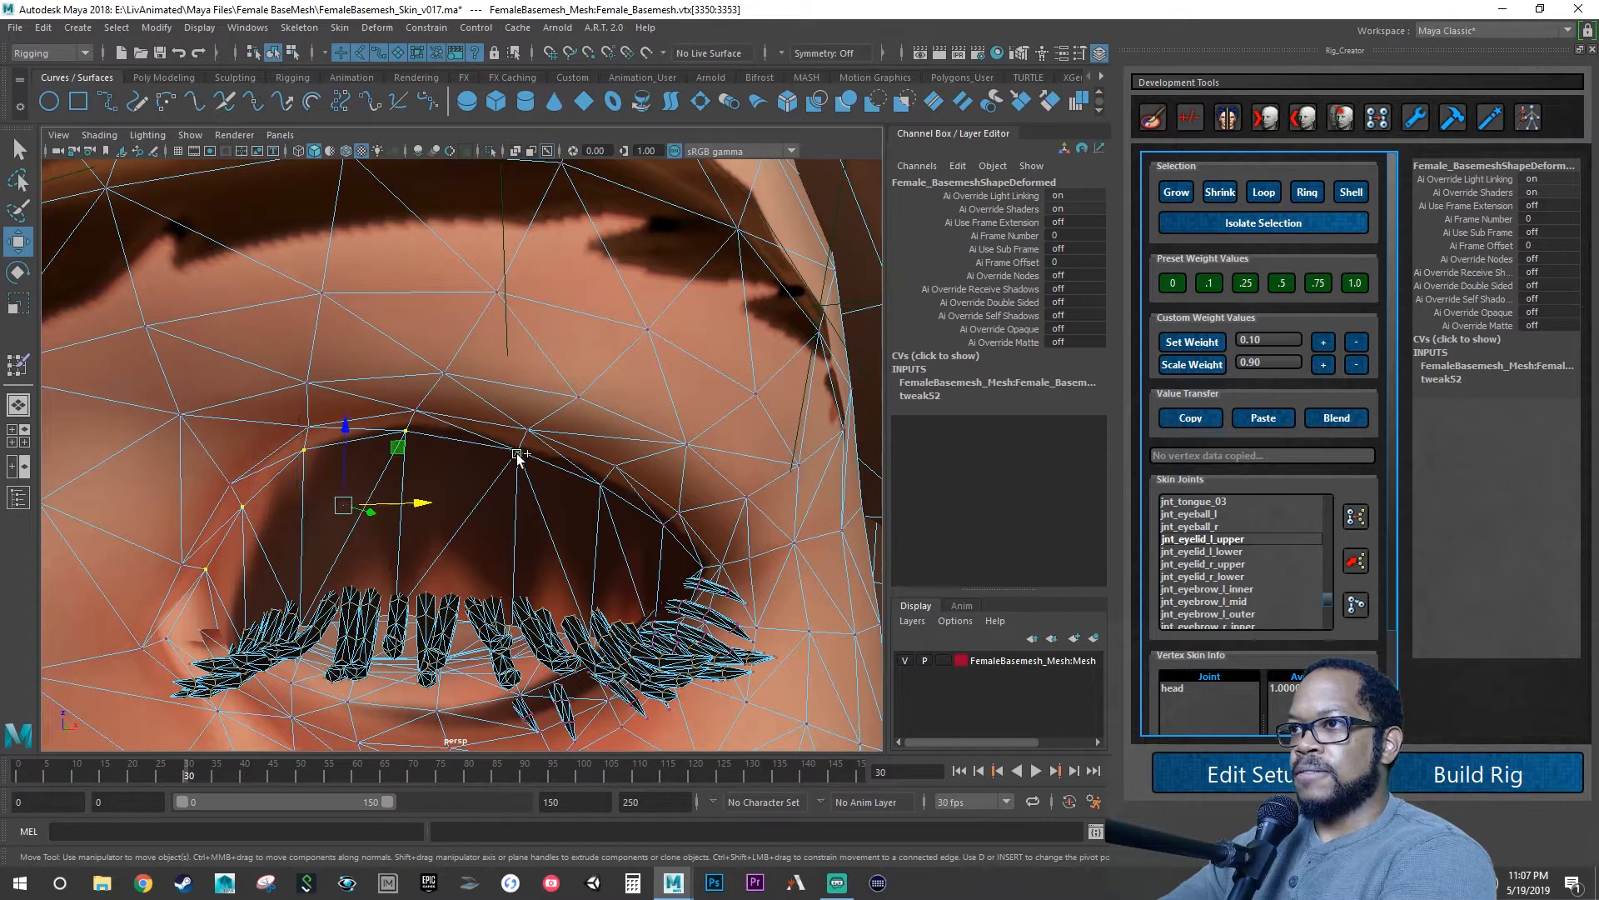
left_click(601, 485, "shift")
left_click(661, 525, "shift")
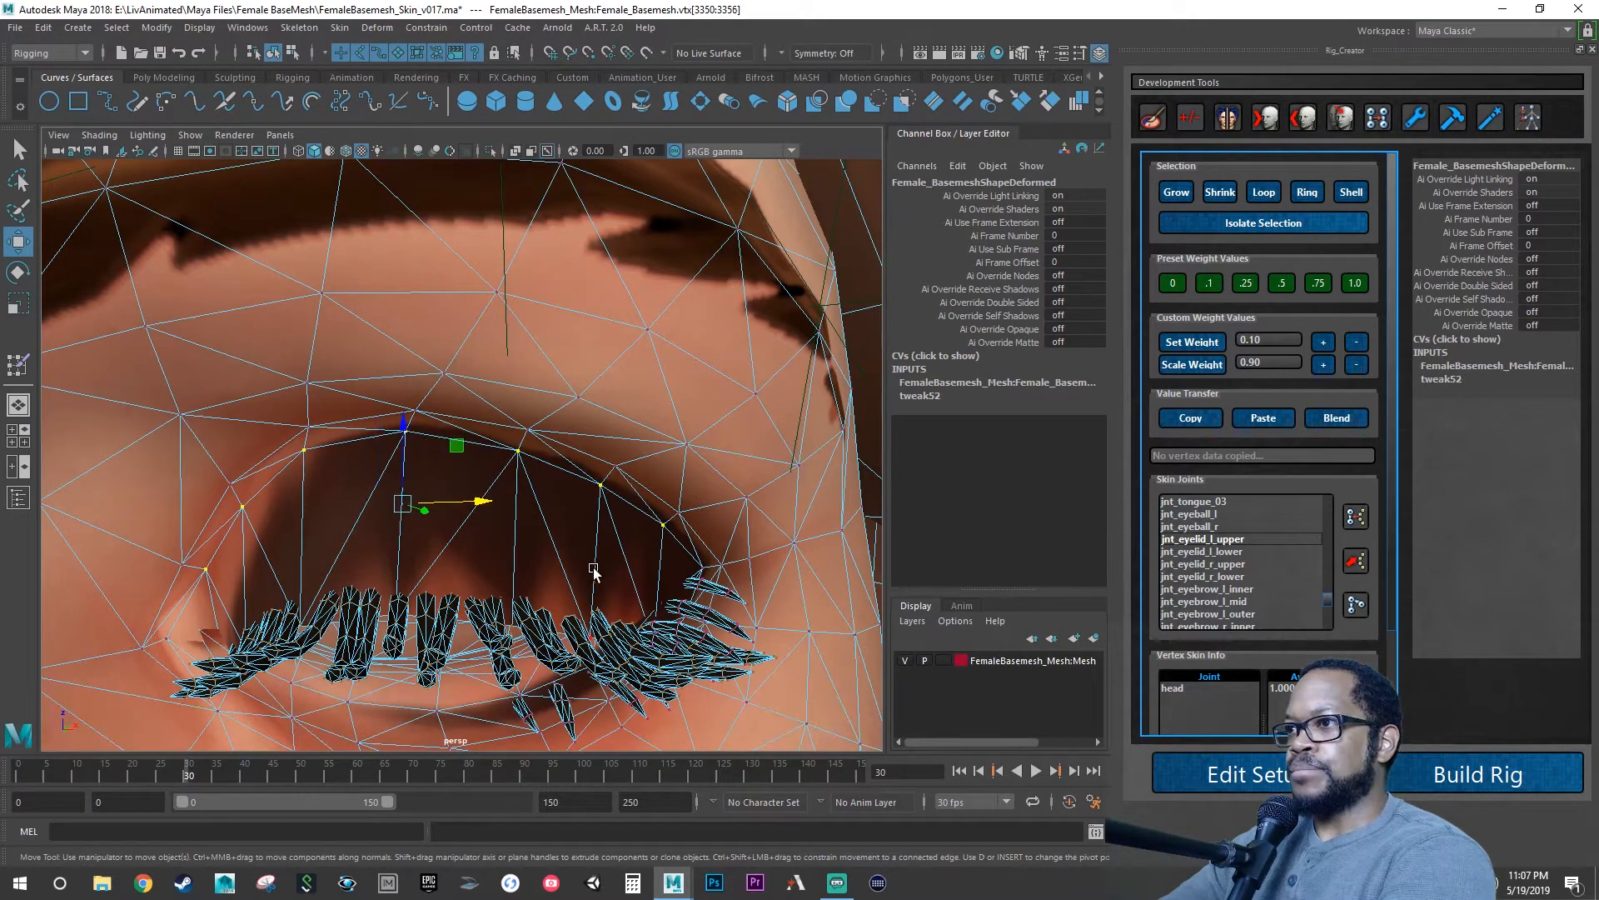
left_click_drag(593, 567, 689, 564, "alt")
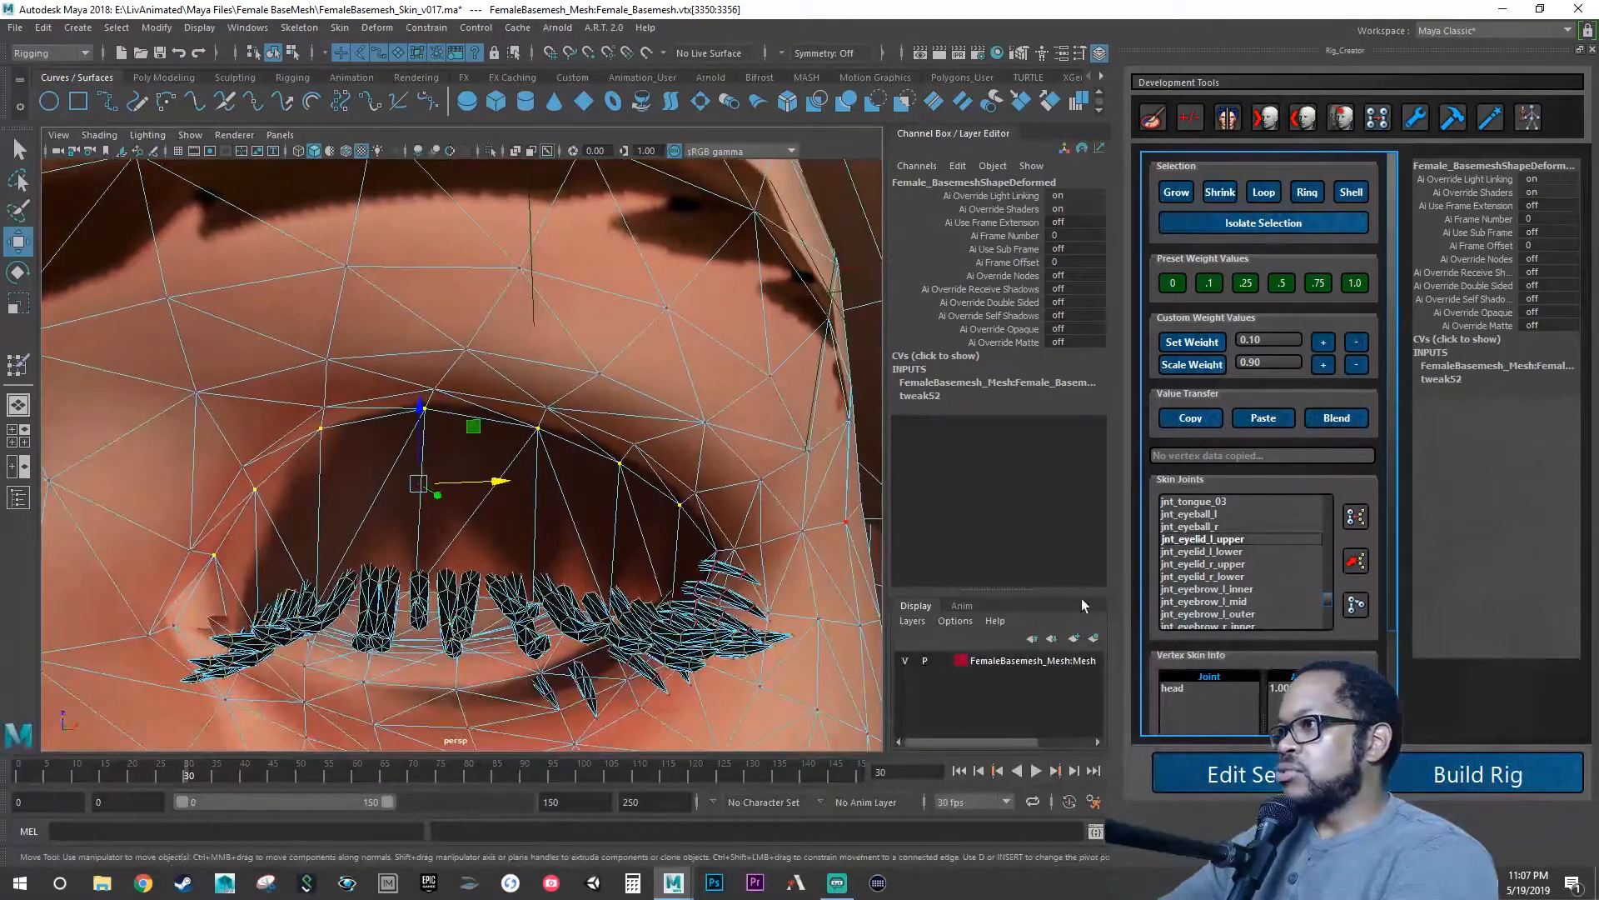
left_click(1282, 286)
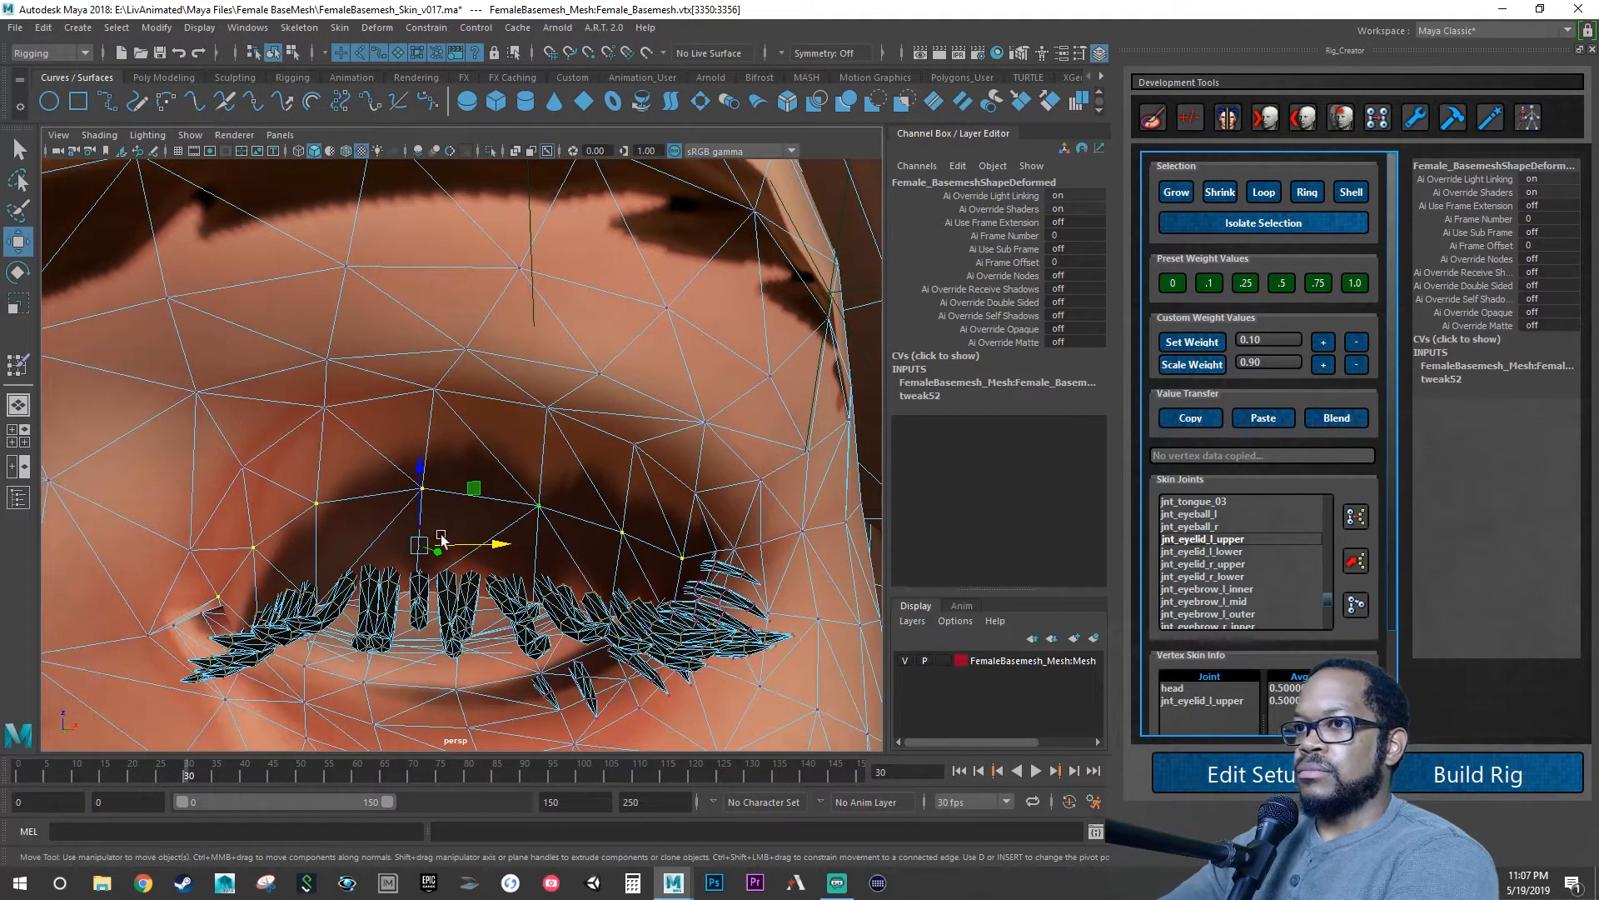
Select the vertex row just above the left eyelid crease, corner to corner, and assign a weight of .25 on jnt_eyelid_l_upper.
left_click_drag(267, 573, 338, 603, "alt")
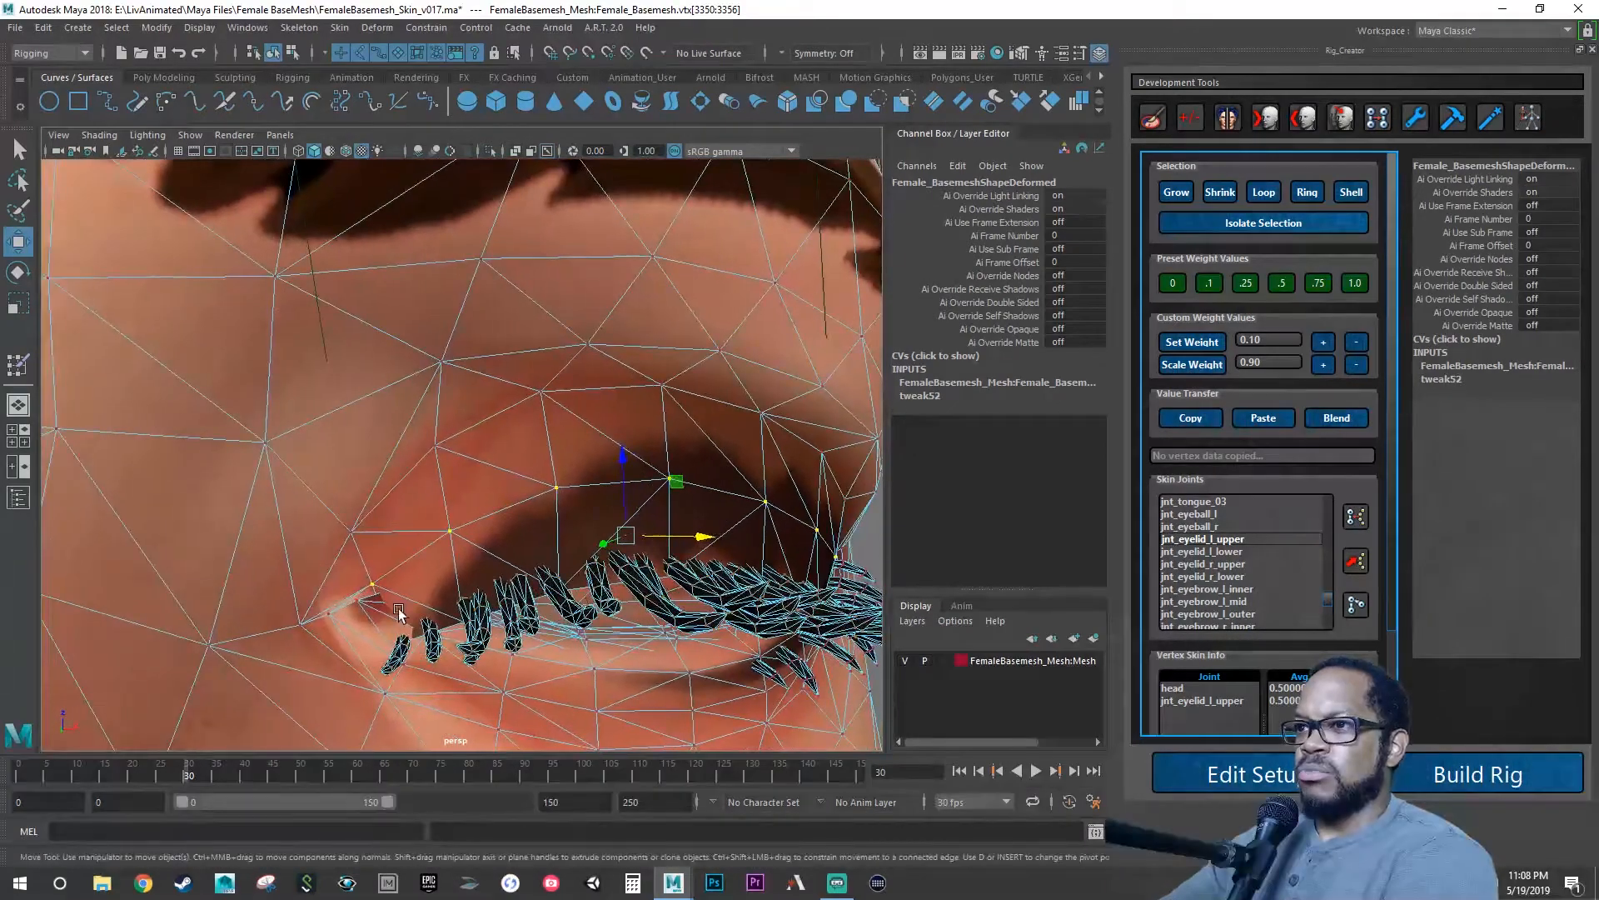
left_click_drag(520, 620, 523, 533, "alt")
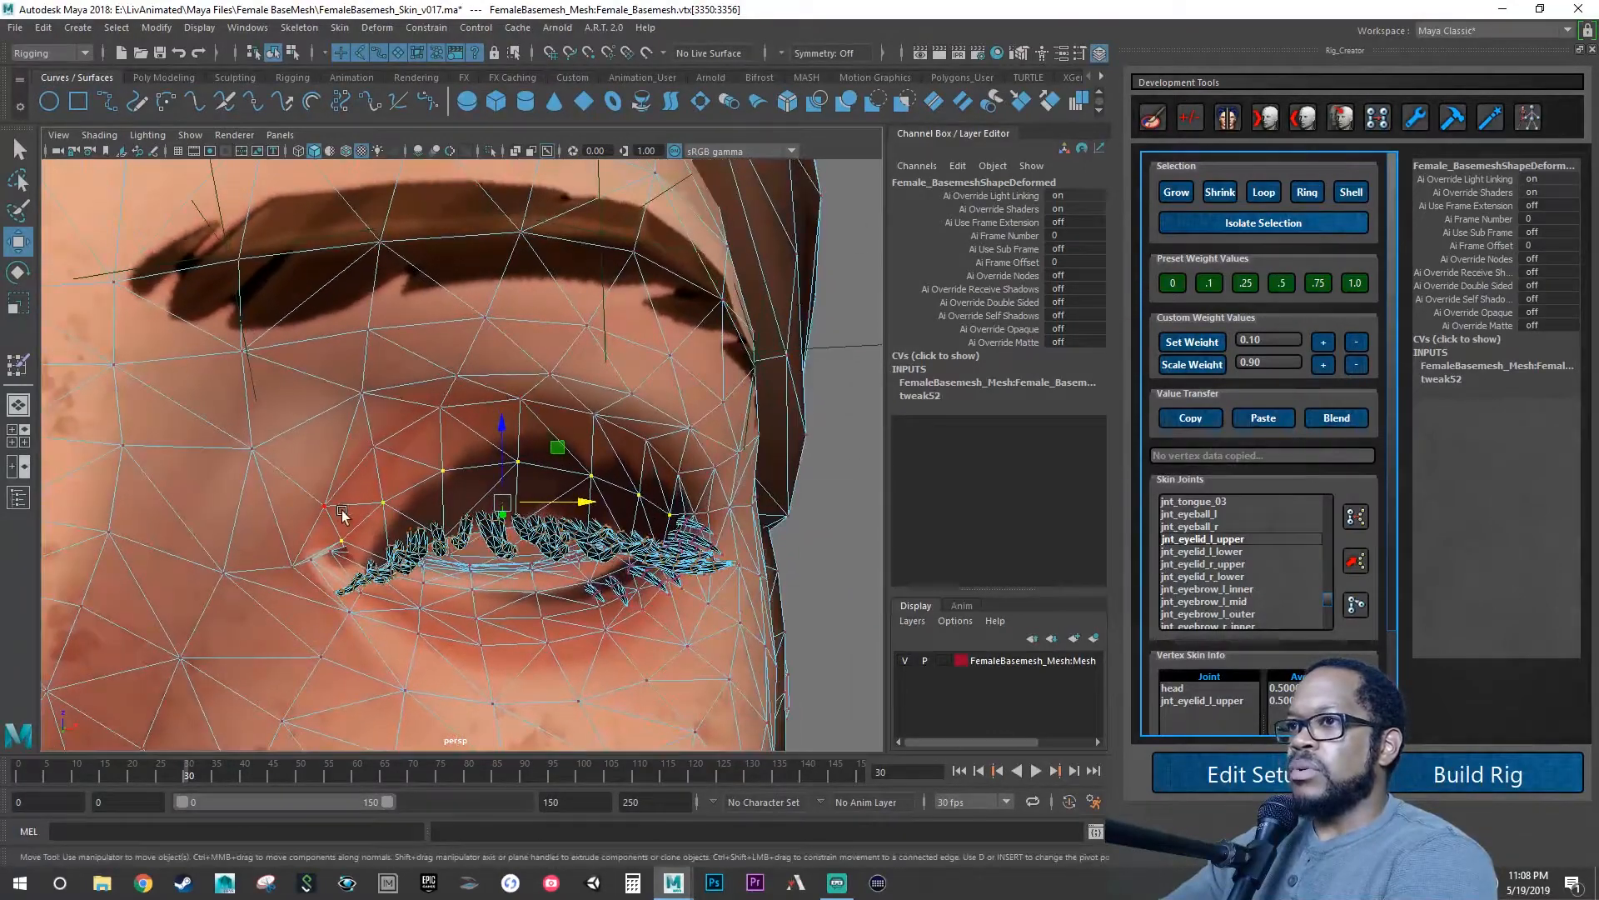
left_click_drag(375, 475, 390, 494, "alt")
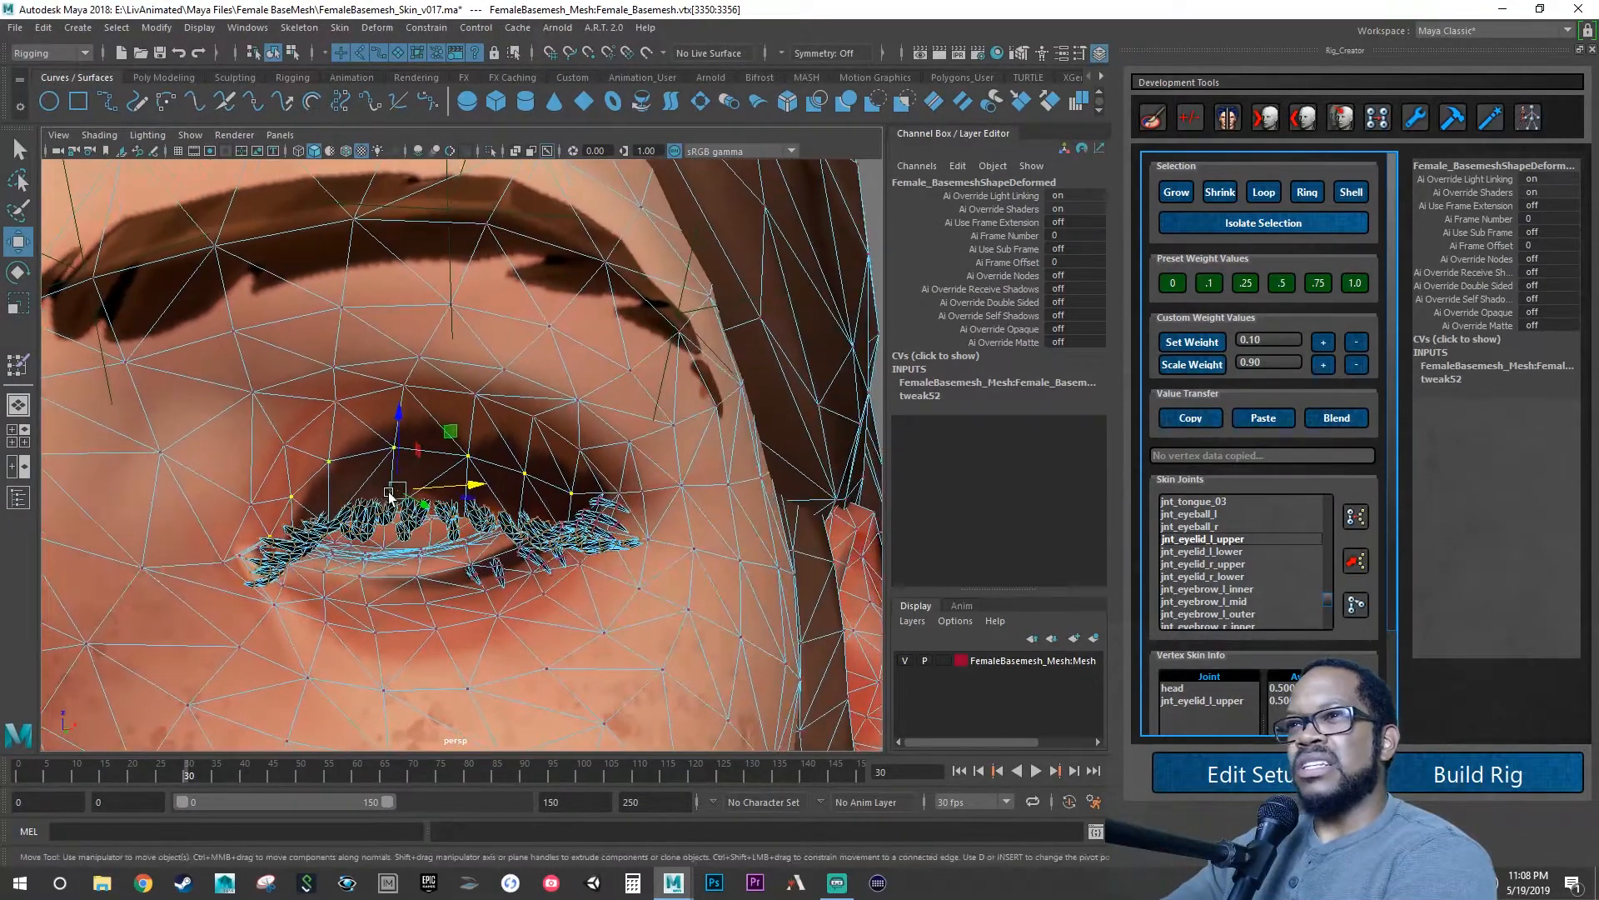
left_click(253, 504)
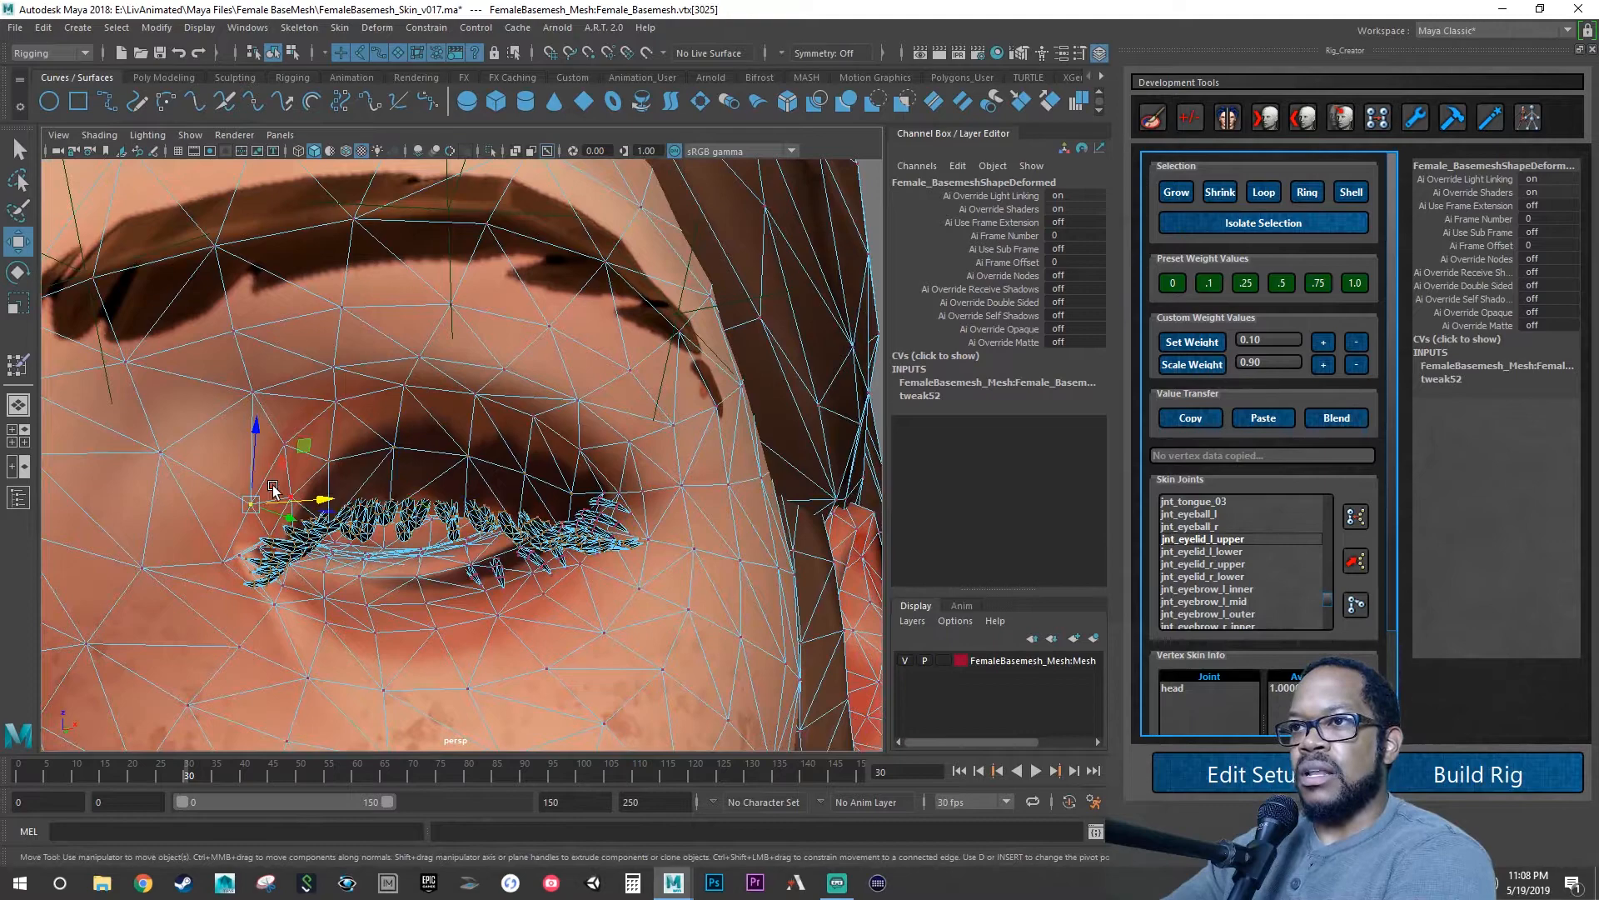
left_click(285, 441, "shift")
left_click_drag(322, 461, 377, 473, "alt")
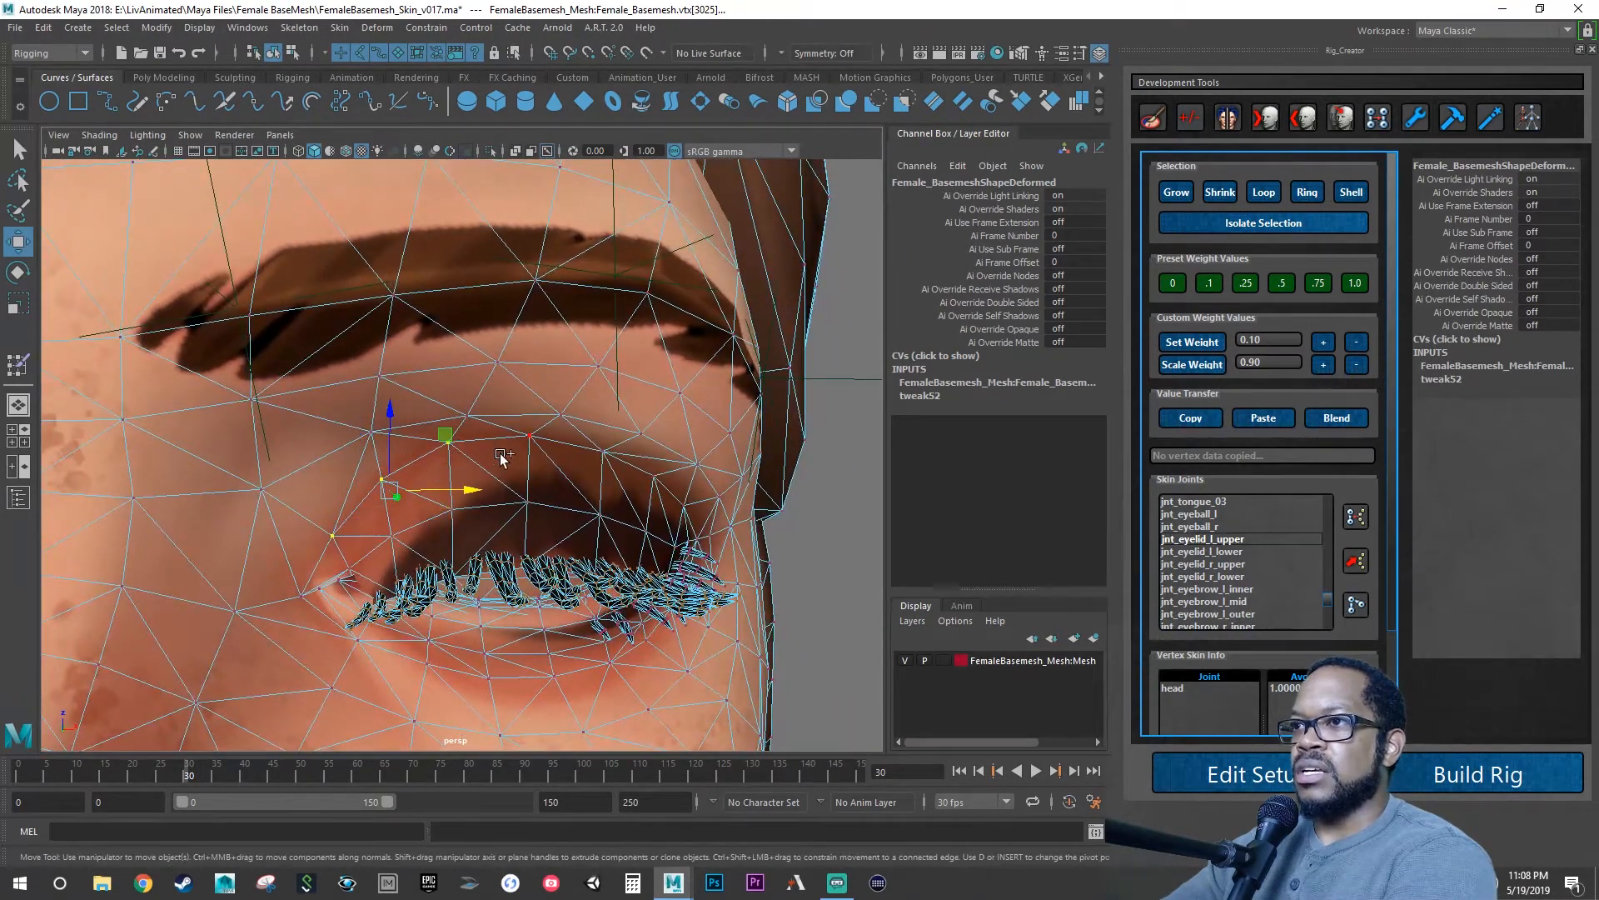
mouse_move(500, 453)
left_mouse_down("alt")
mouse_move(703, 474)
mouse_move(525, 438)
left_mouse_up("alt")
left_click(486, 374, "shift")
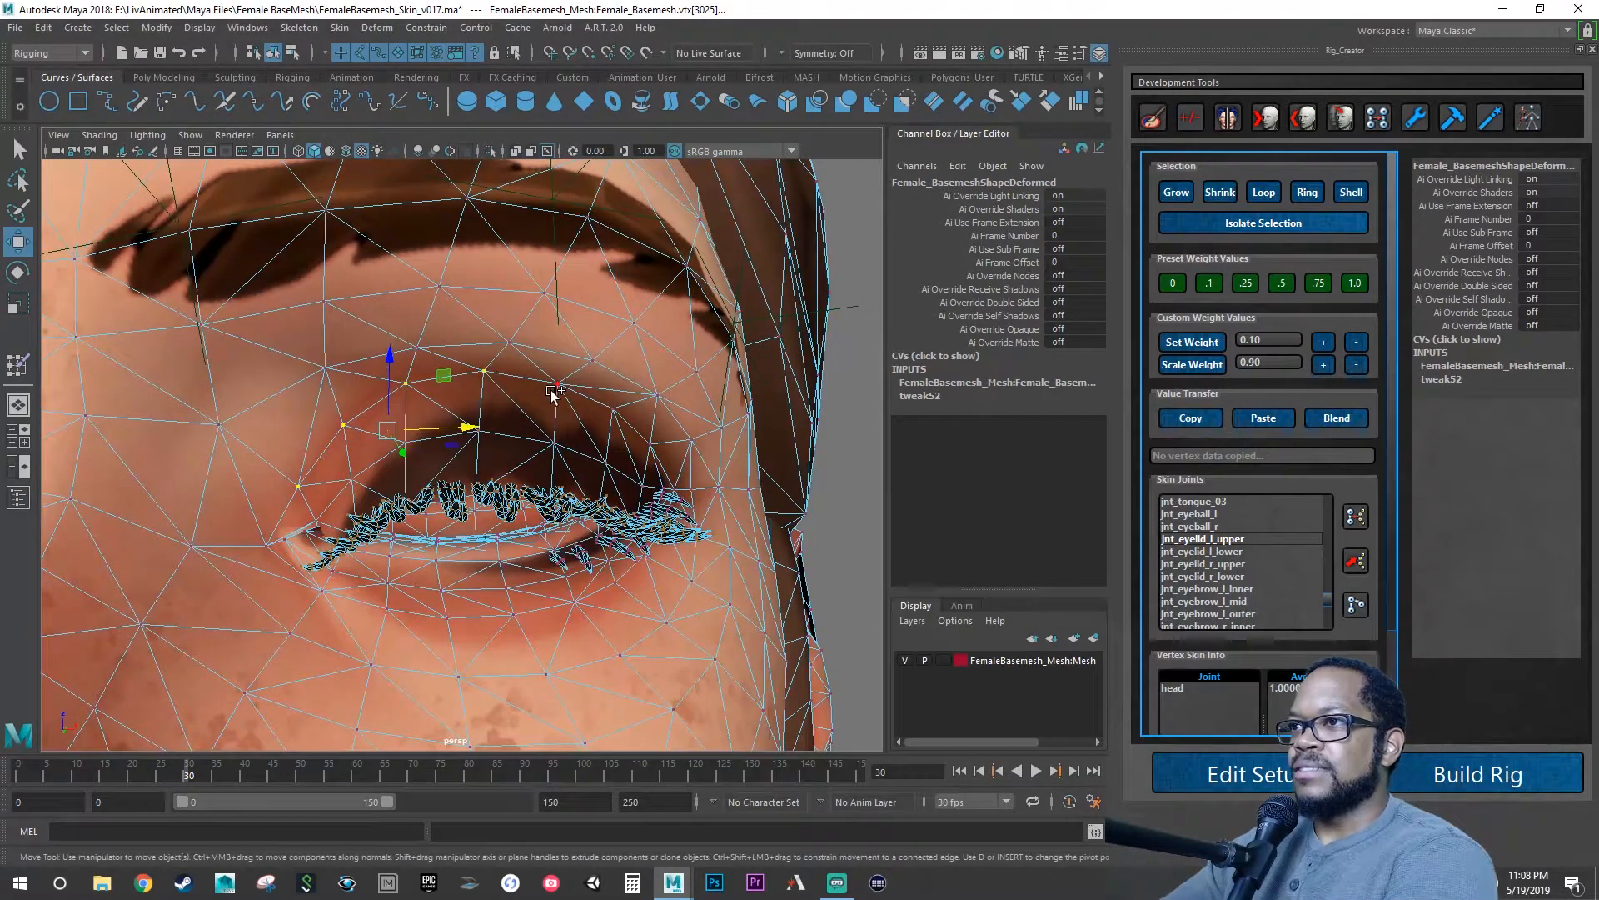
left_click(559, 386, "shift")
left_click(613, 409, "shift")
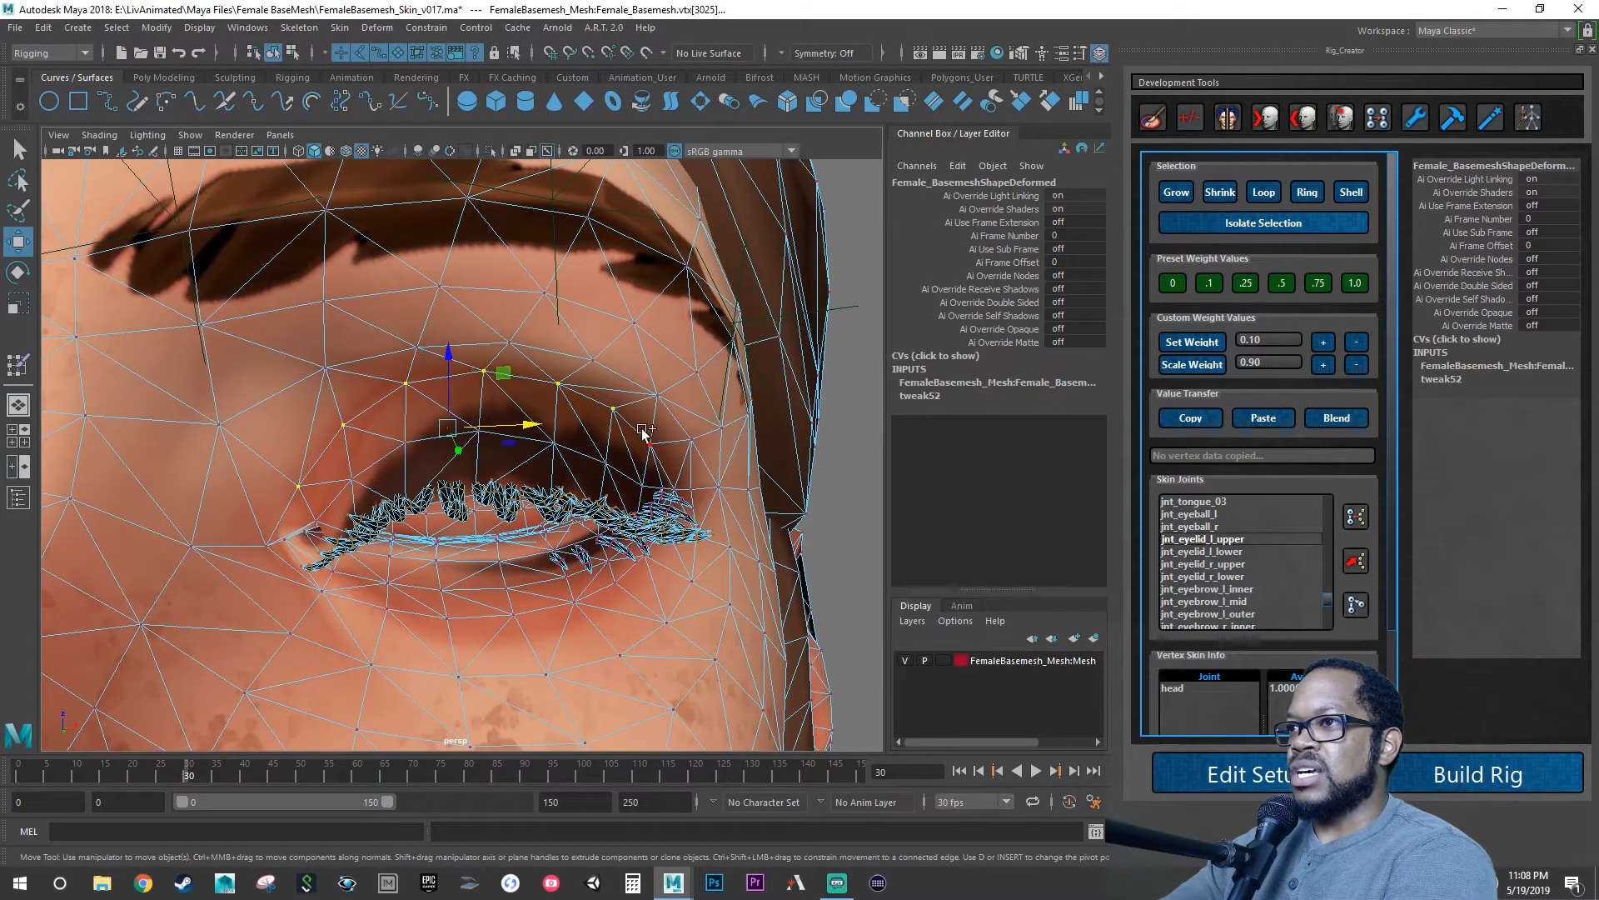
left_click(654, 443, "shift")
mouse_move(658, 454)
left_mouse_down("alt")
mouse_move(586, 464)
mouse_move(638, 461)
left_mouse_up("alt")
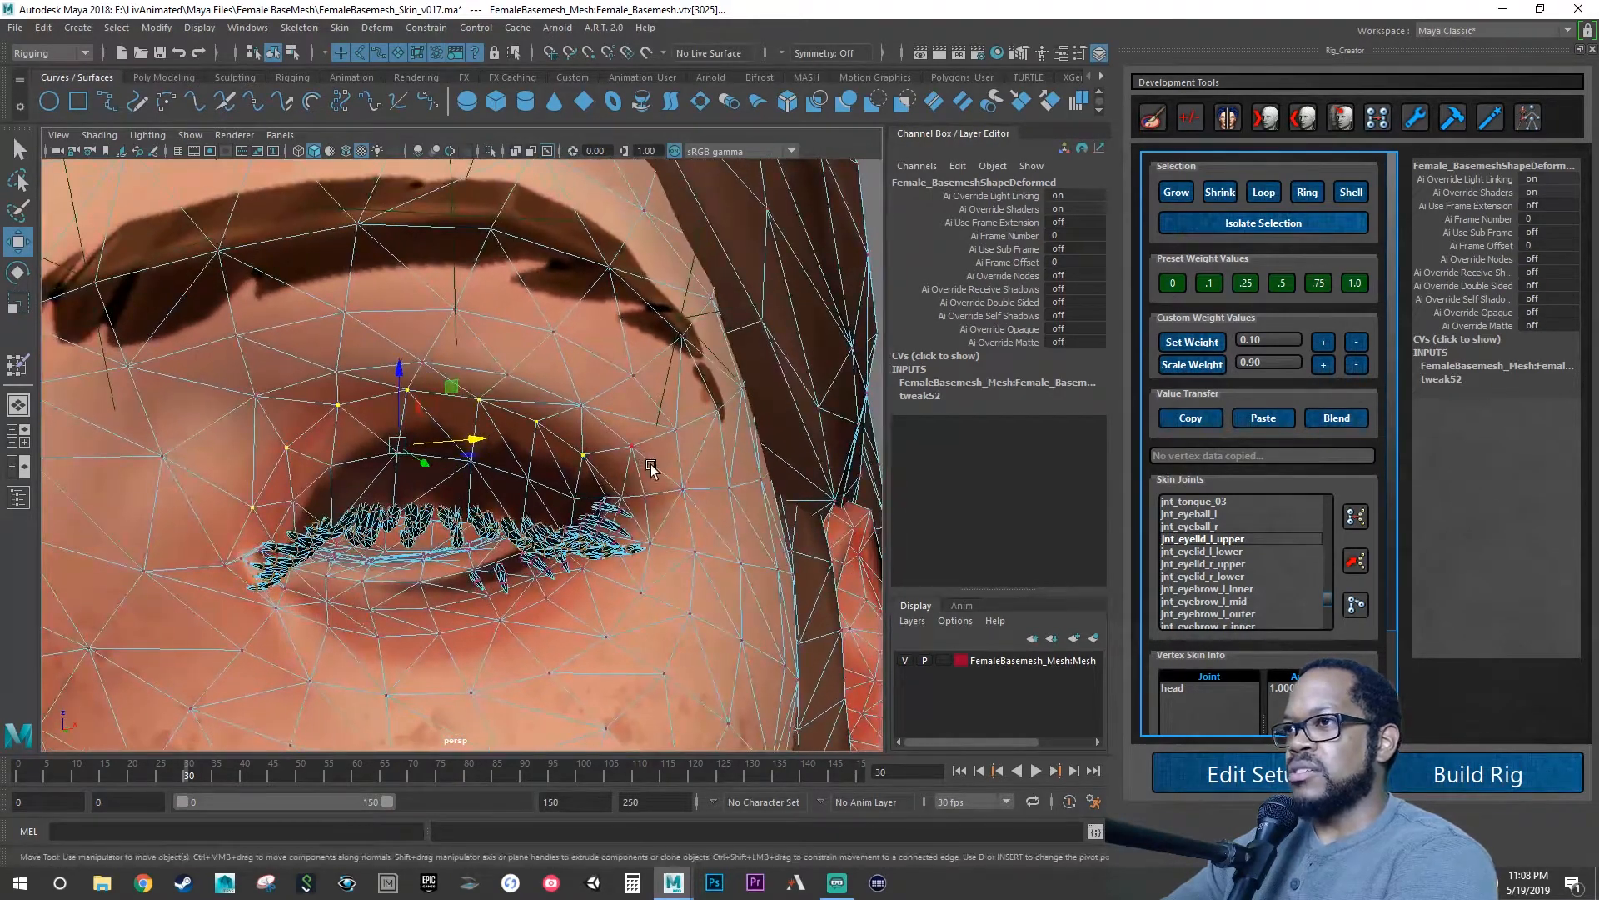
left_click(1246, 284)
Try a weight of .1 on the row above the crease, and set it back to .25.
left_click_drag(822, 395, 621, 412, "alt")
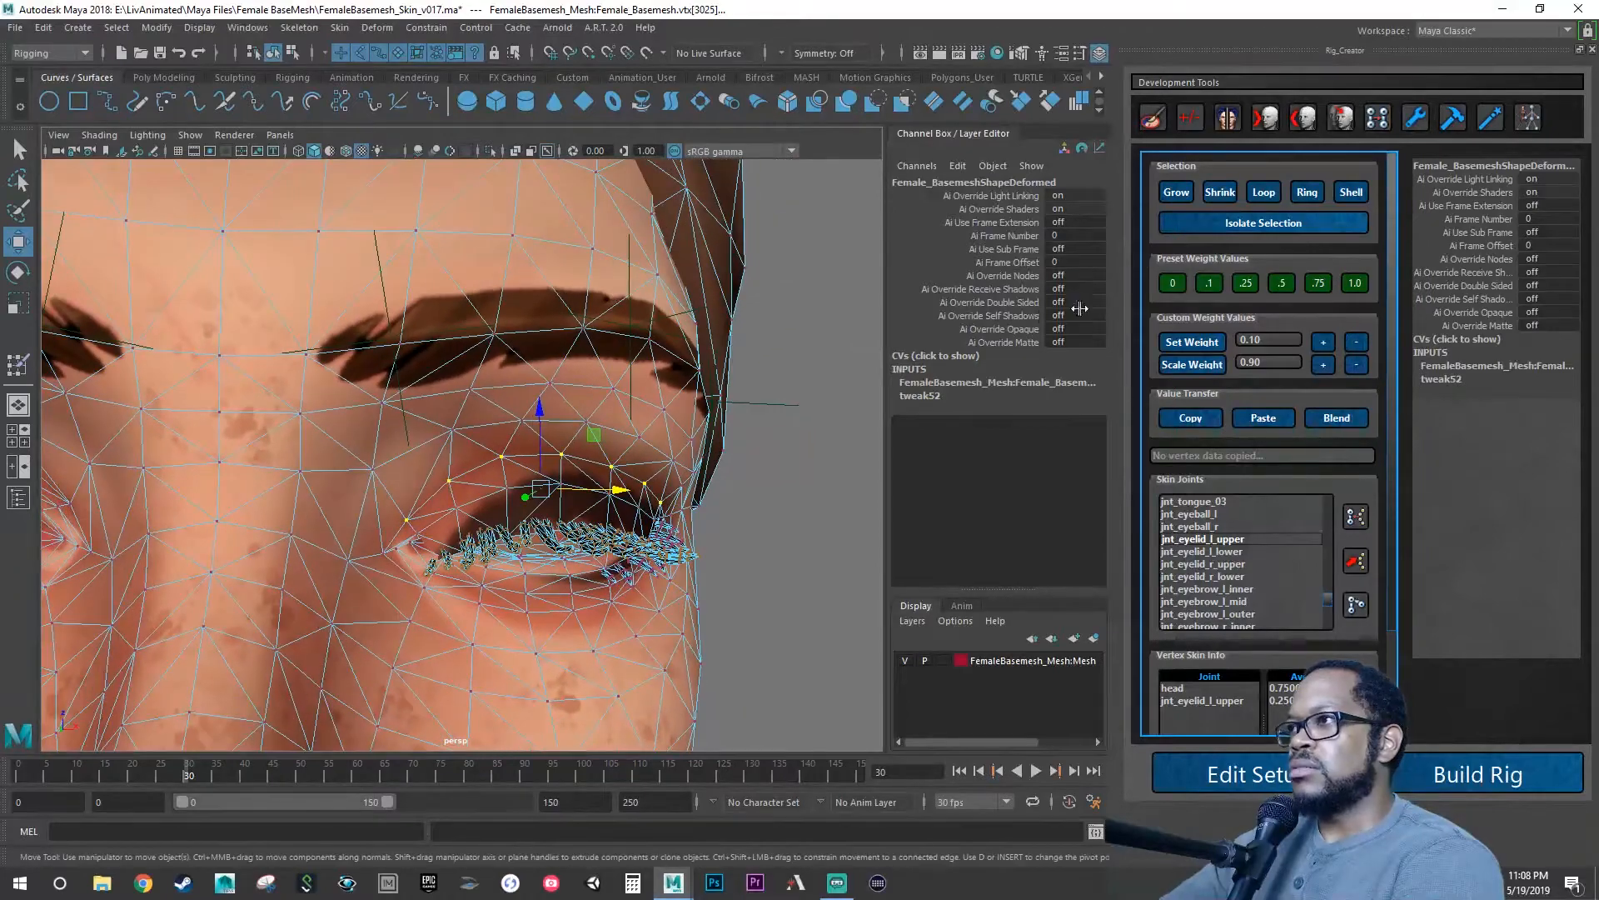
left_click(1209, 284)
left_click(1246, 283)
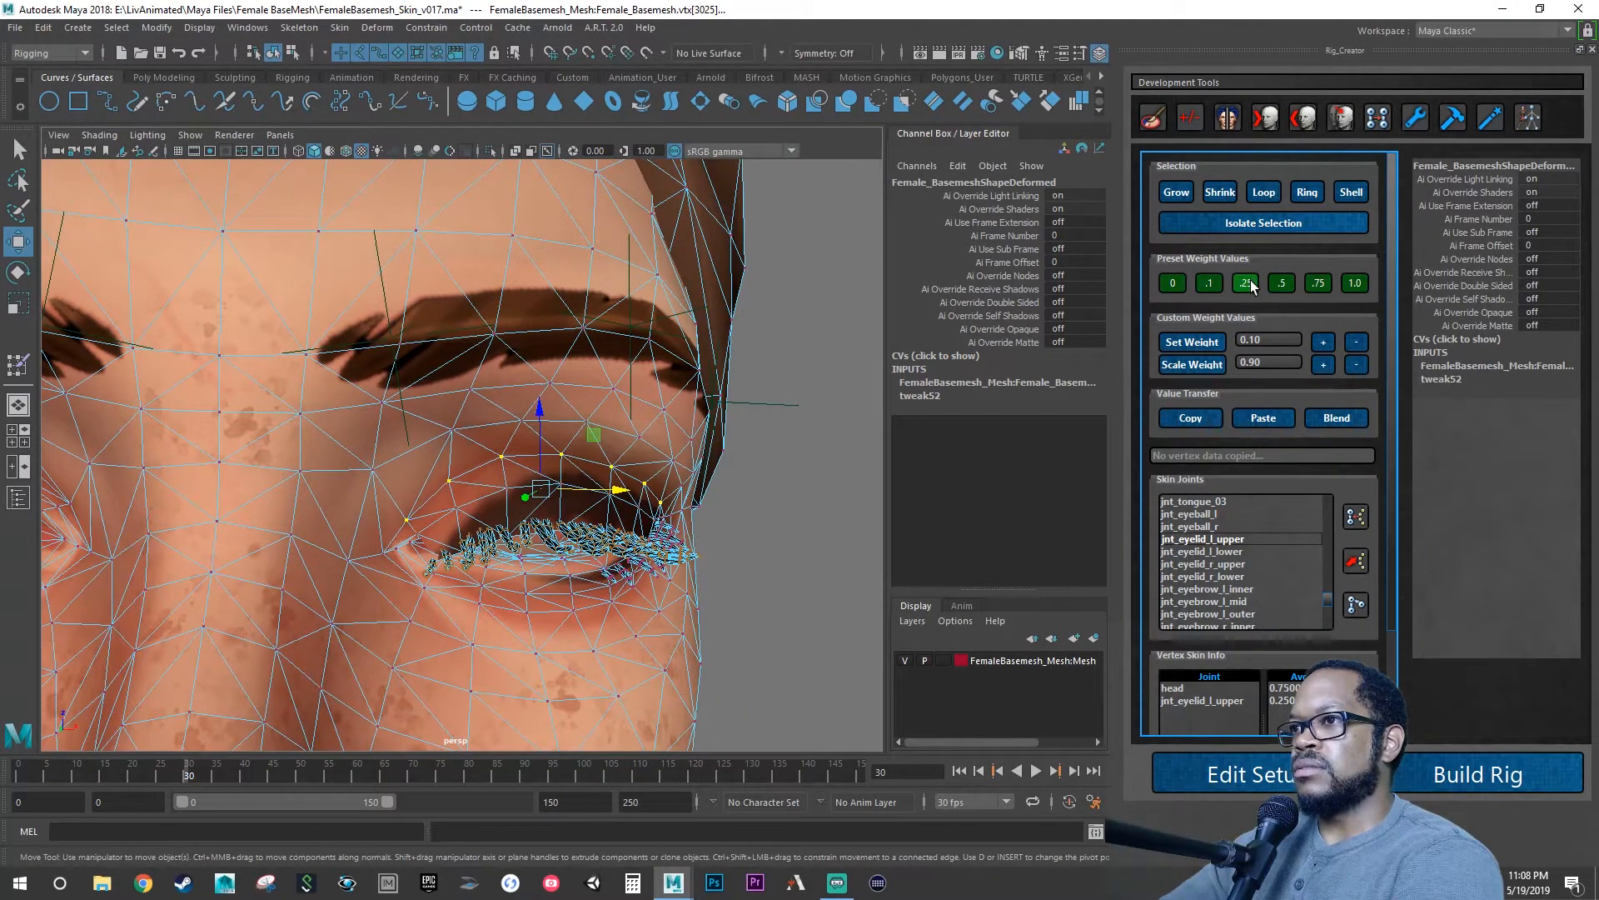
Reselect the crease row of left upper eyelid vertices and increase its jnt_eyelid_l_upper weight by 0.10 to 0.6.
left_click_drag(746, 401, 585, 404, "alt")
middle_click_drag(475, 408, 526, 409, "alt")
right_click_drag(594, 414, 630, 436, "alt")
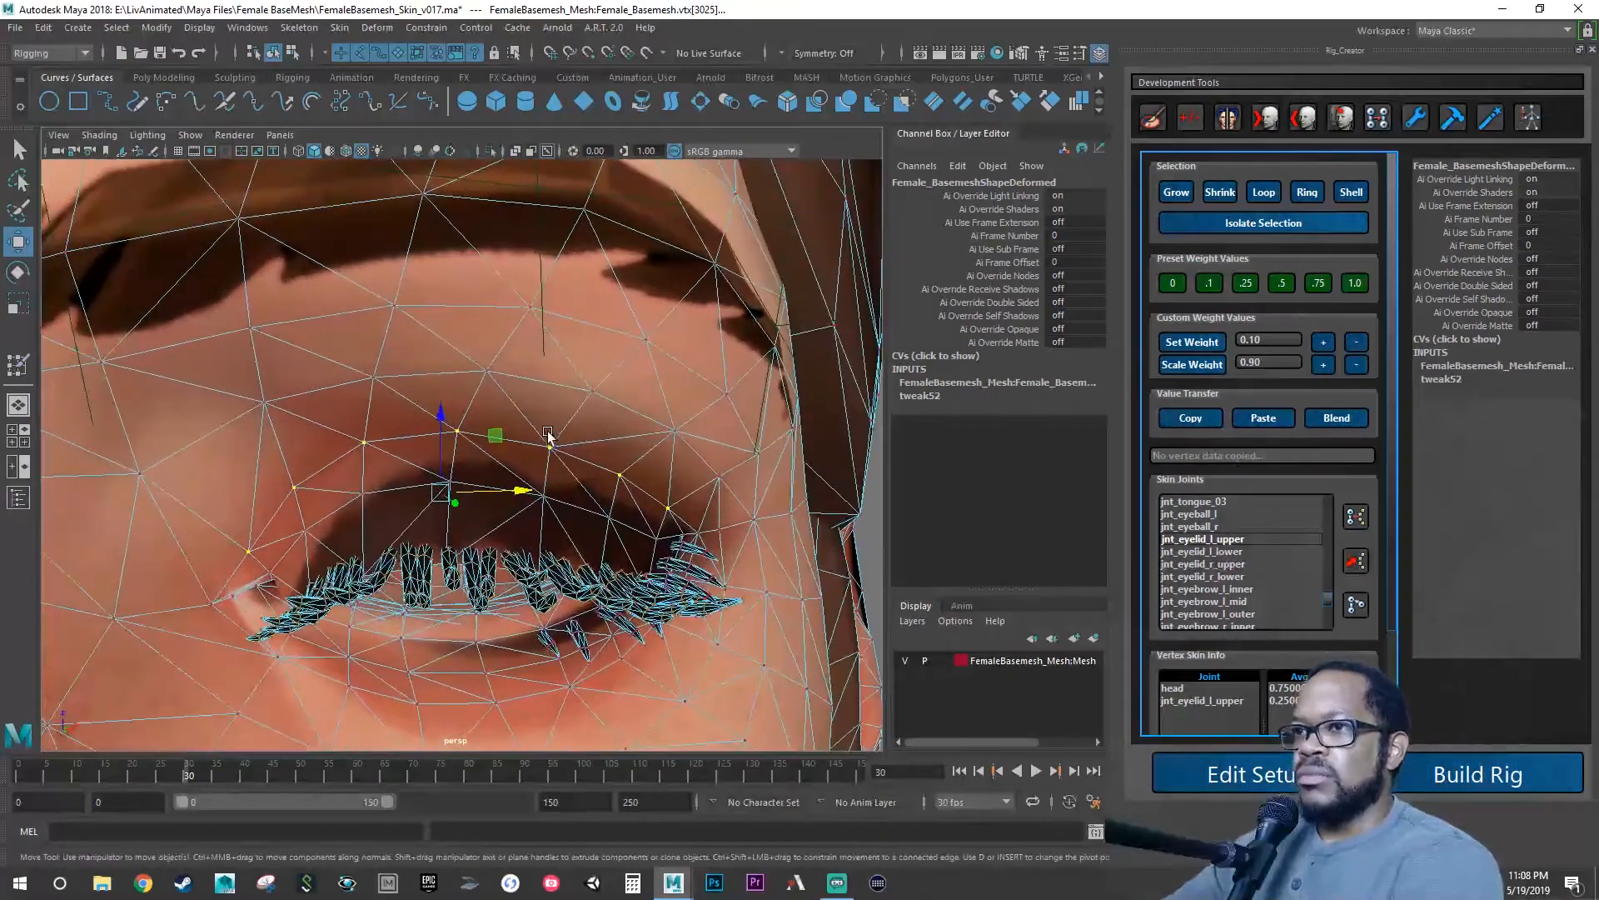
middle_click_drag(534, 433, 517, 470, "alt")
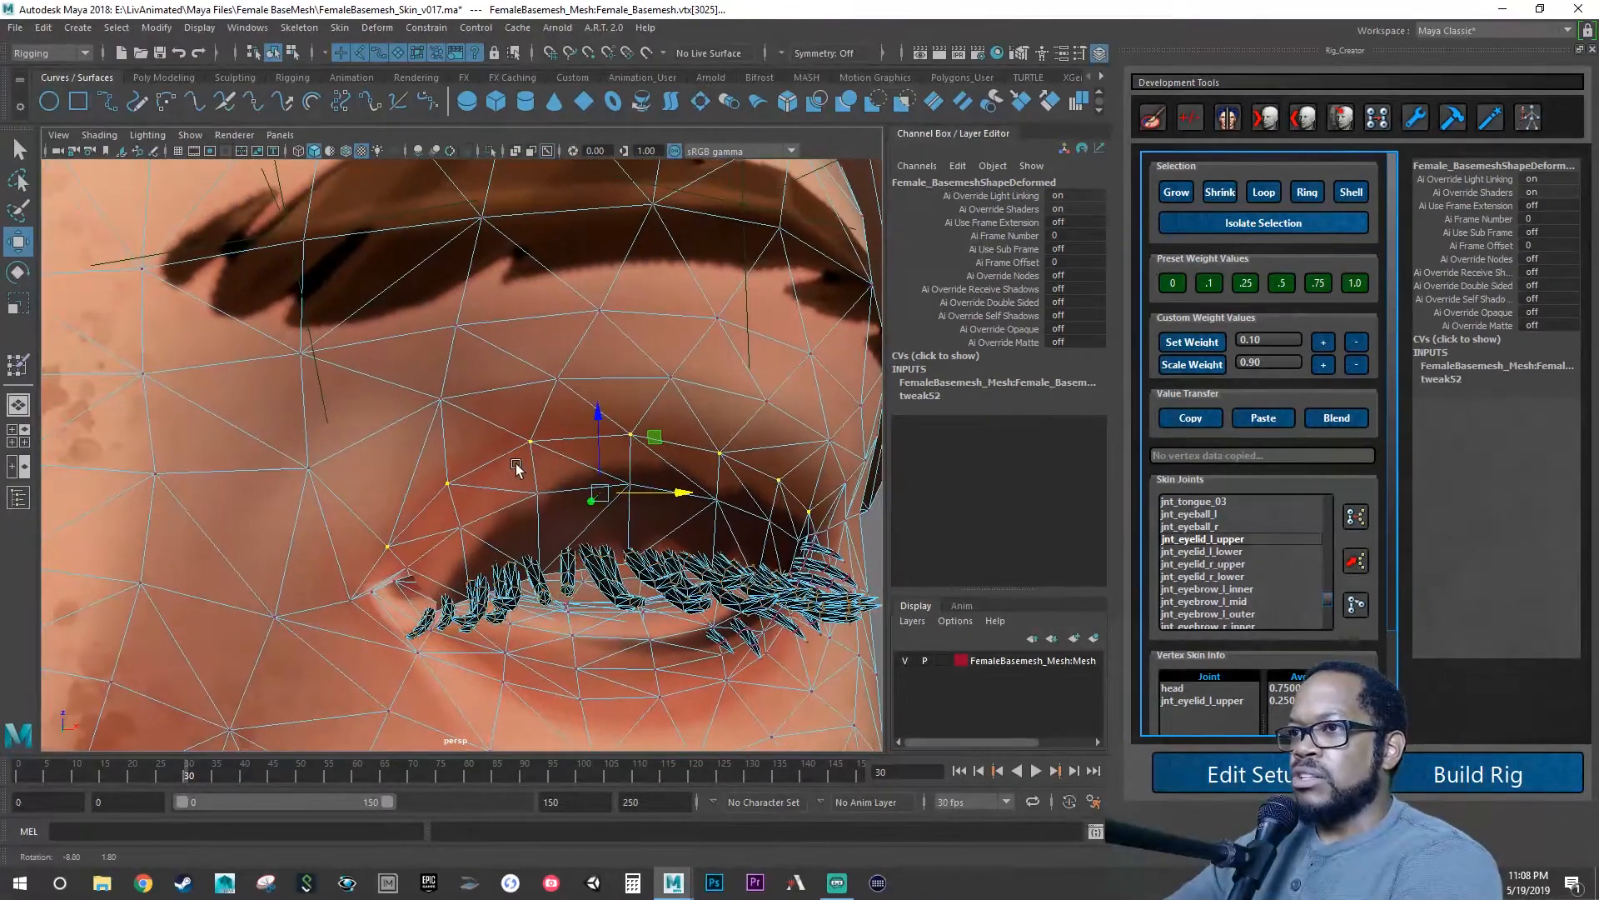
left_click(460, 527)
left_click(407, 570)
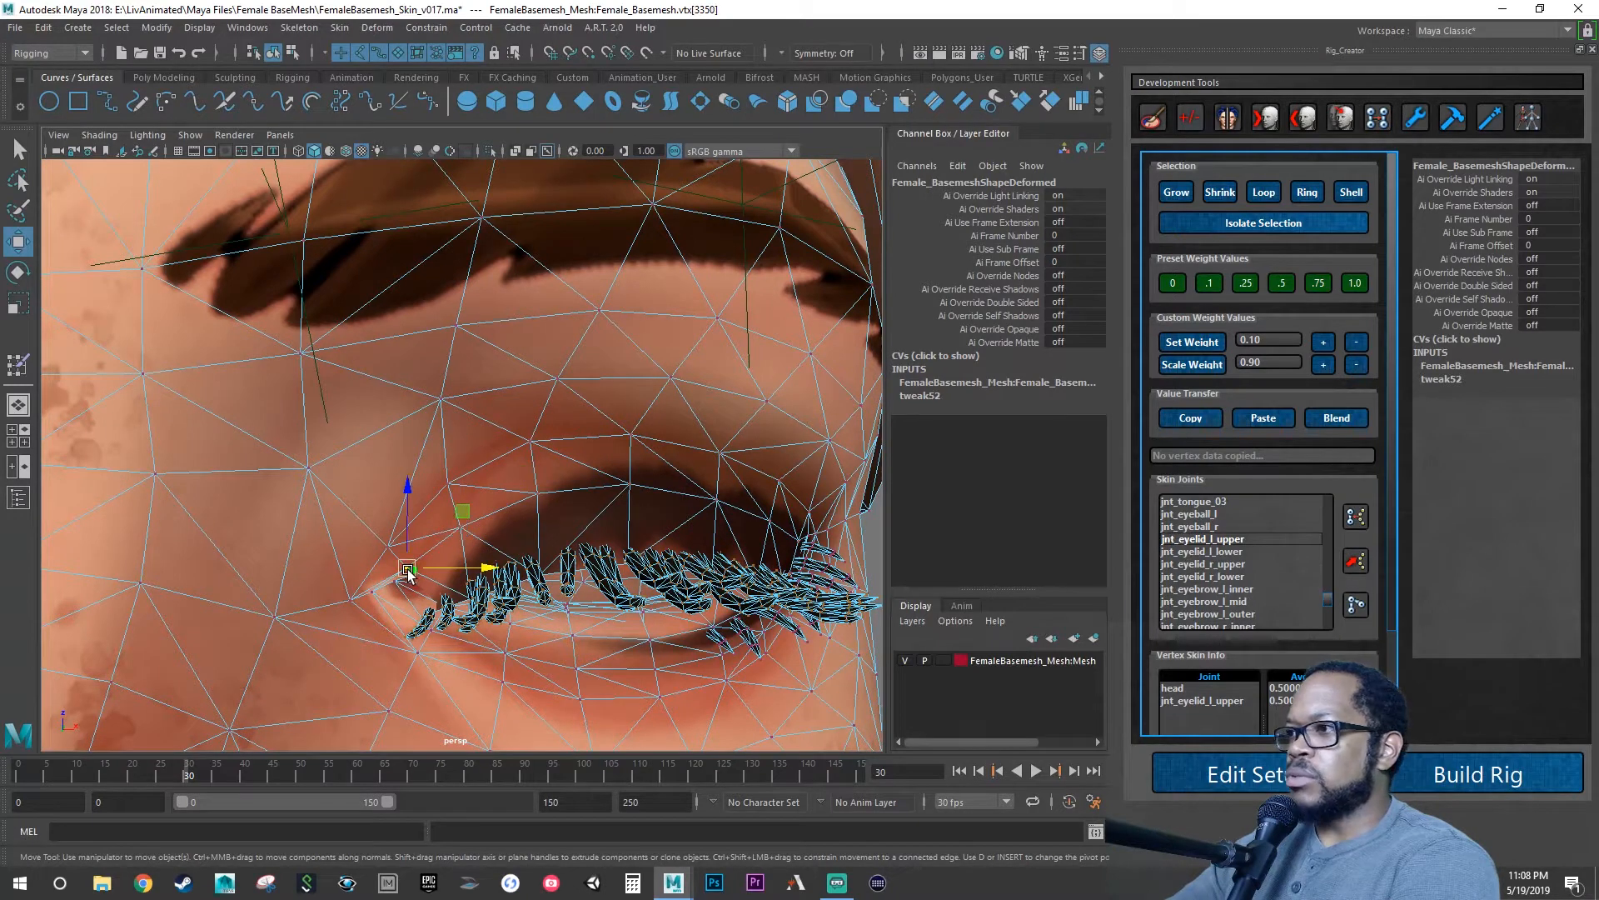
left_click(463, 528, "shift")
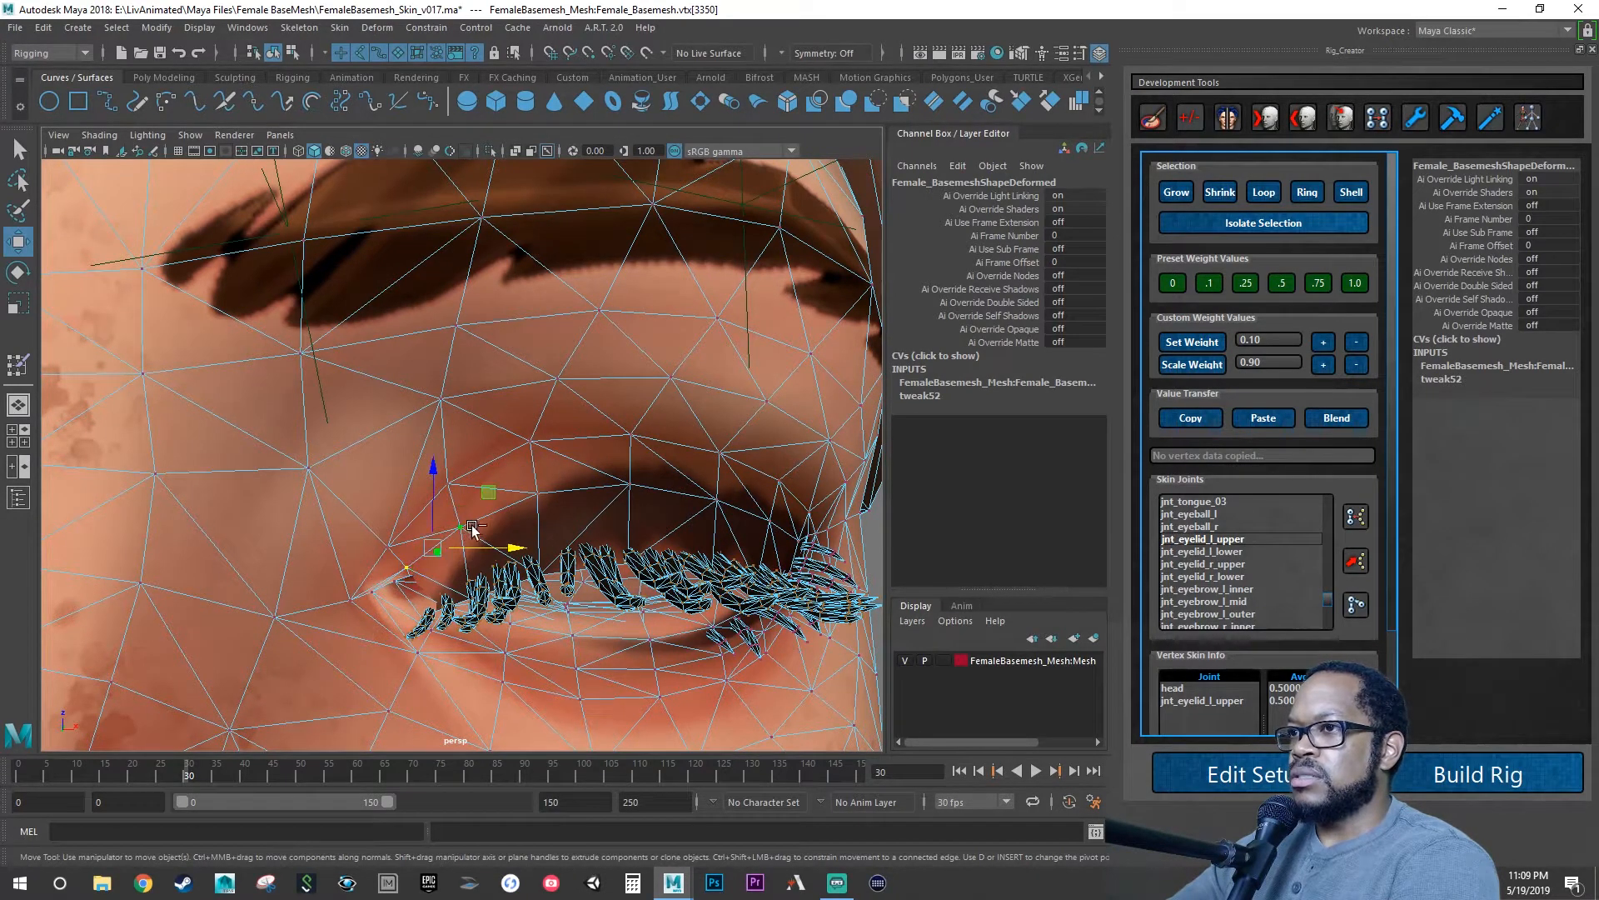
left_click(626, 486, "shift")
left_click(720, 502, "shift")
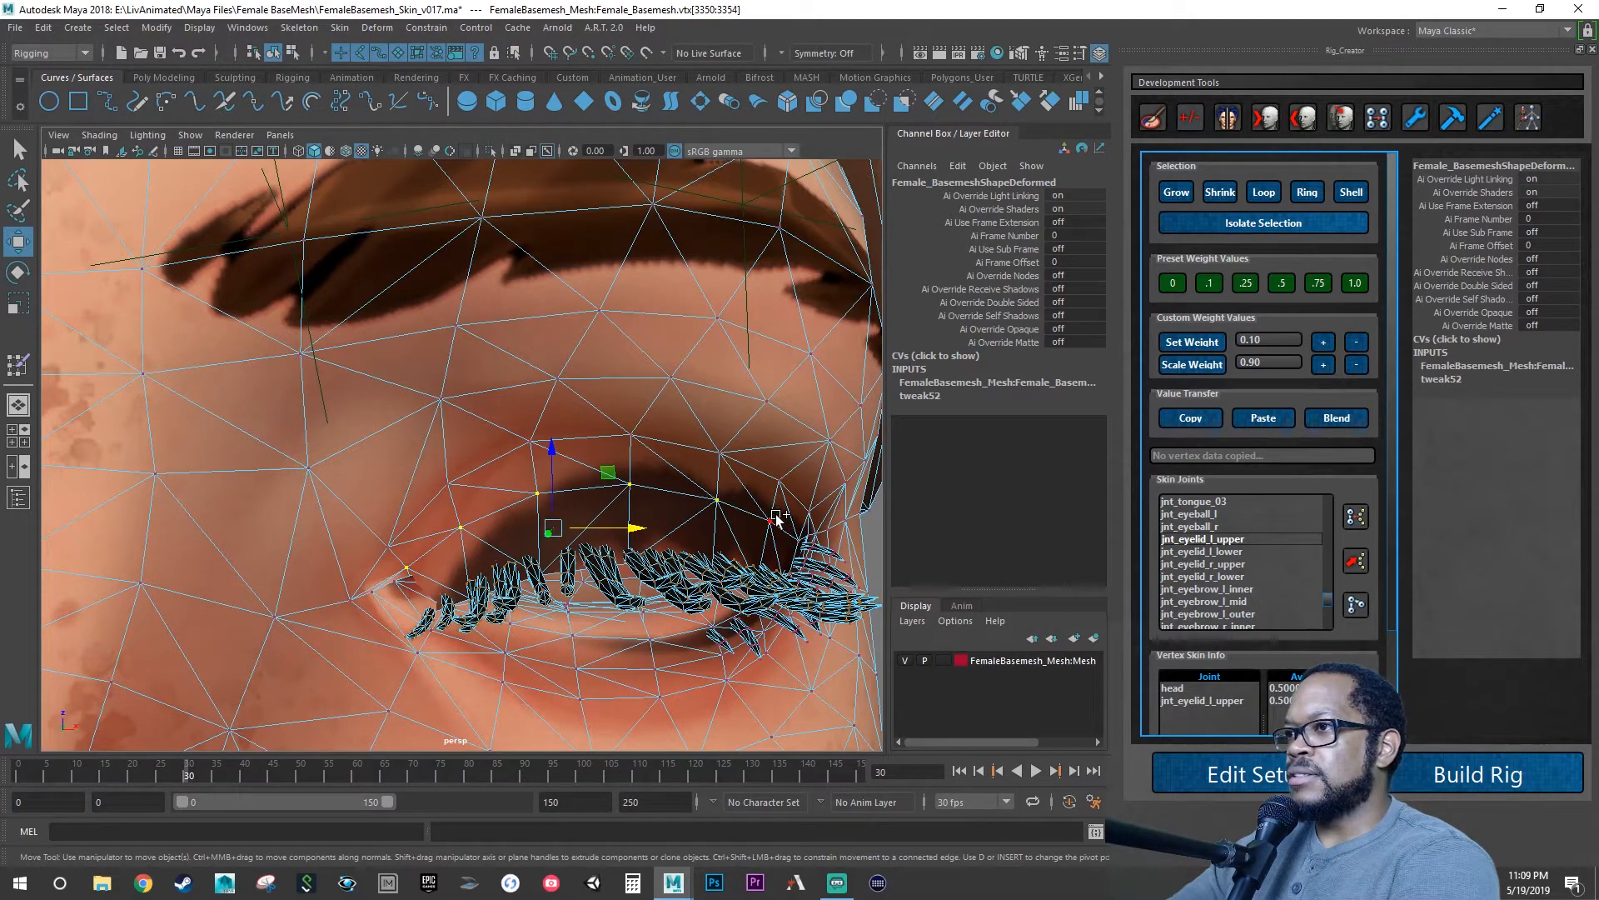
left_click(771, 522, "shift")
mouse_move(798, 538)
left_mouse_down("alt")
mouse_move(723, 520)
mouse_move(805, 520)
left_mouse_up("alt")
left_click(650, 492, "shift")
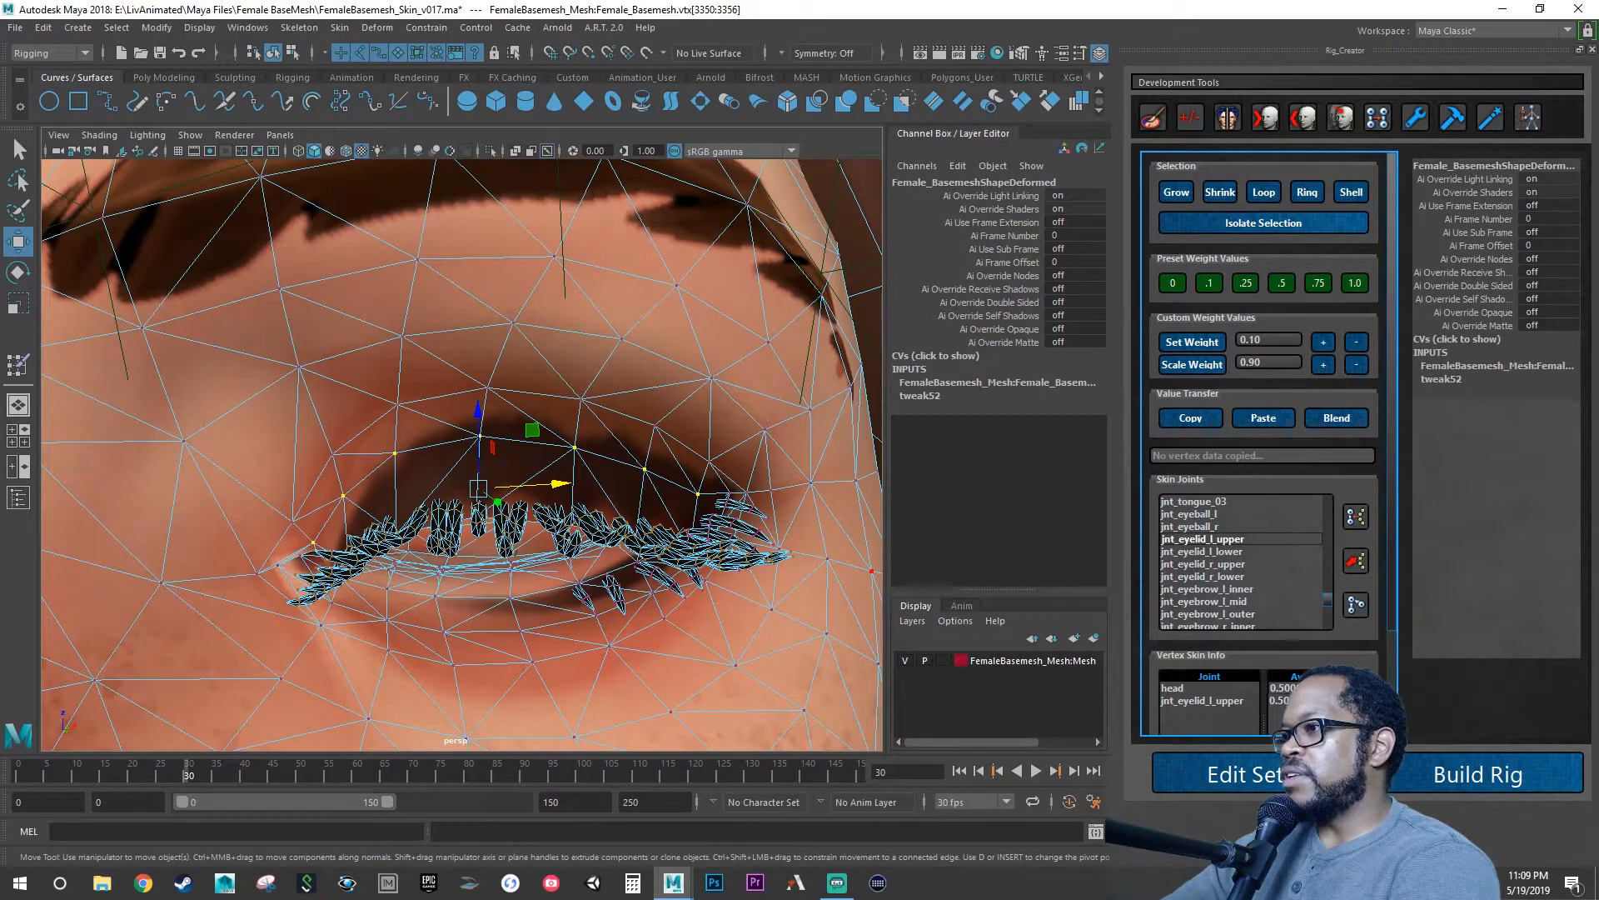
left_click(1324, 342)
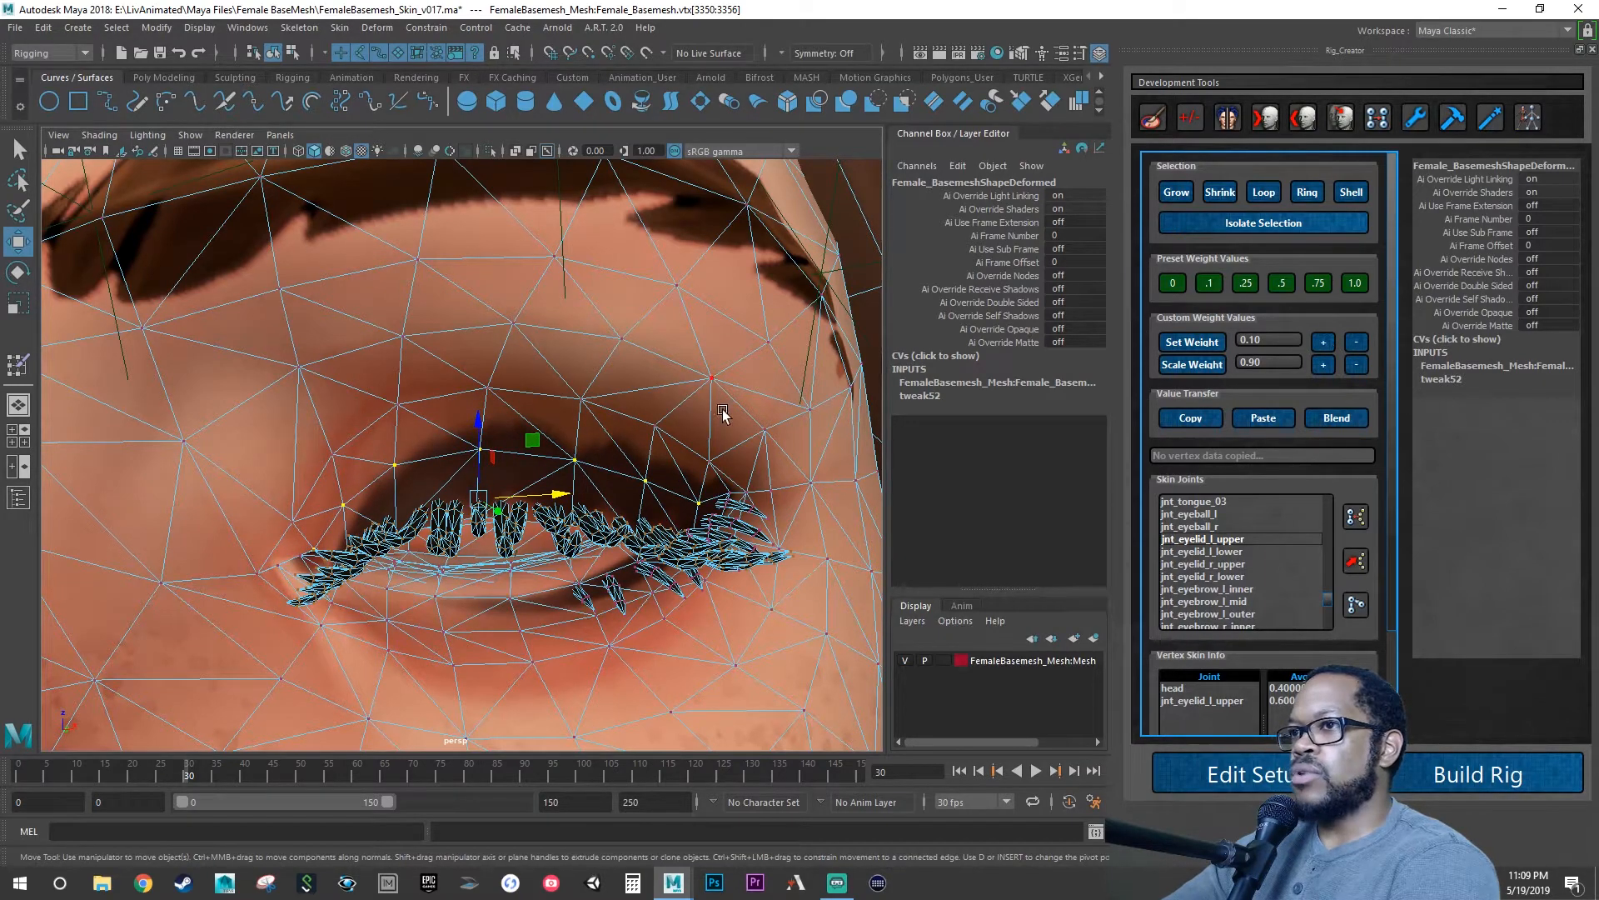
mouse_move(606, 455)
left_mouse_down("alt")
mouse_move(700, 455)
mouse_move(503, 465)
mouse_move(633, 451)
left_mouse_up("alt")
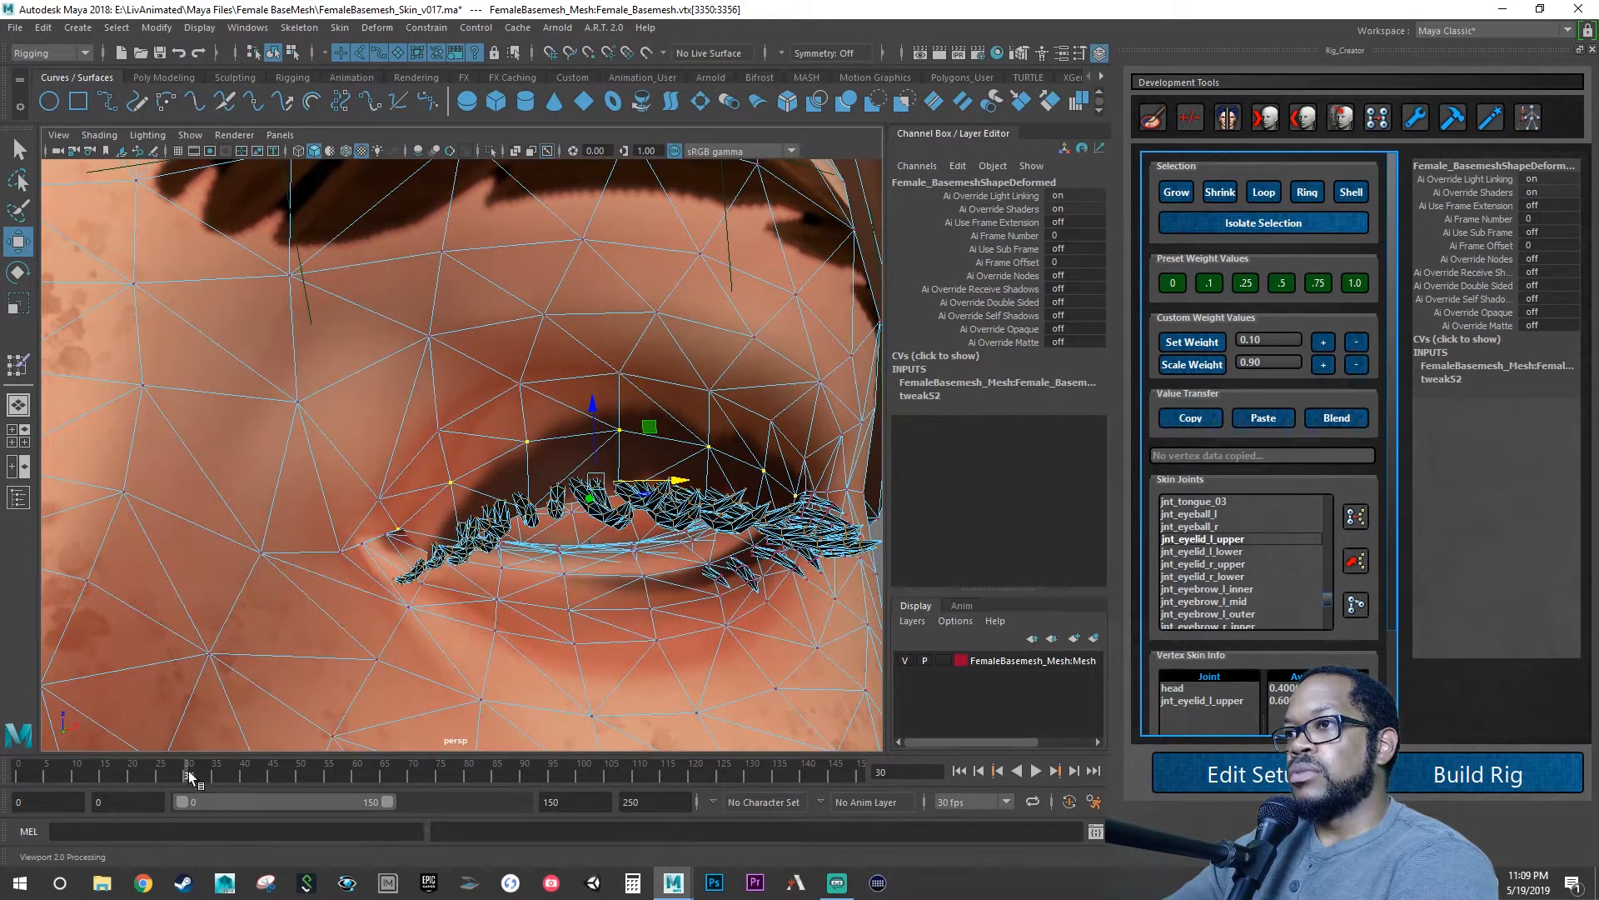
Scrub the timeline back and forth between frame 0 and frame 76 to examine how the left upper eyelid closes.
left_click_drag(196, 775, 341, 669)
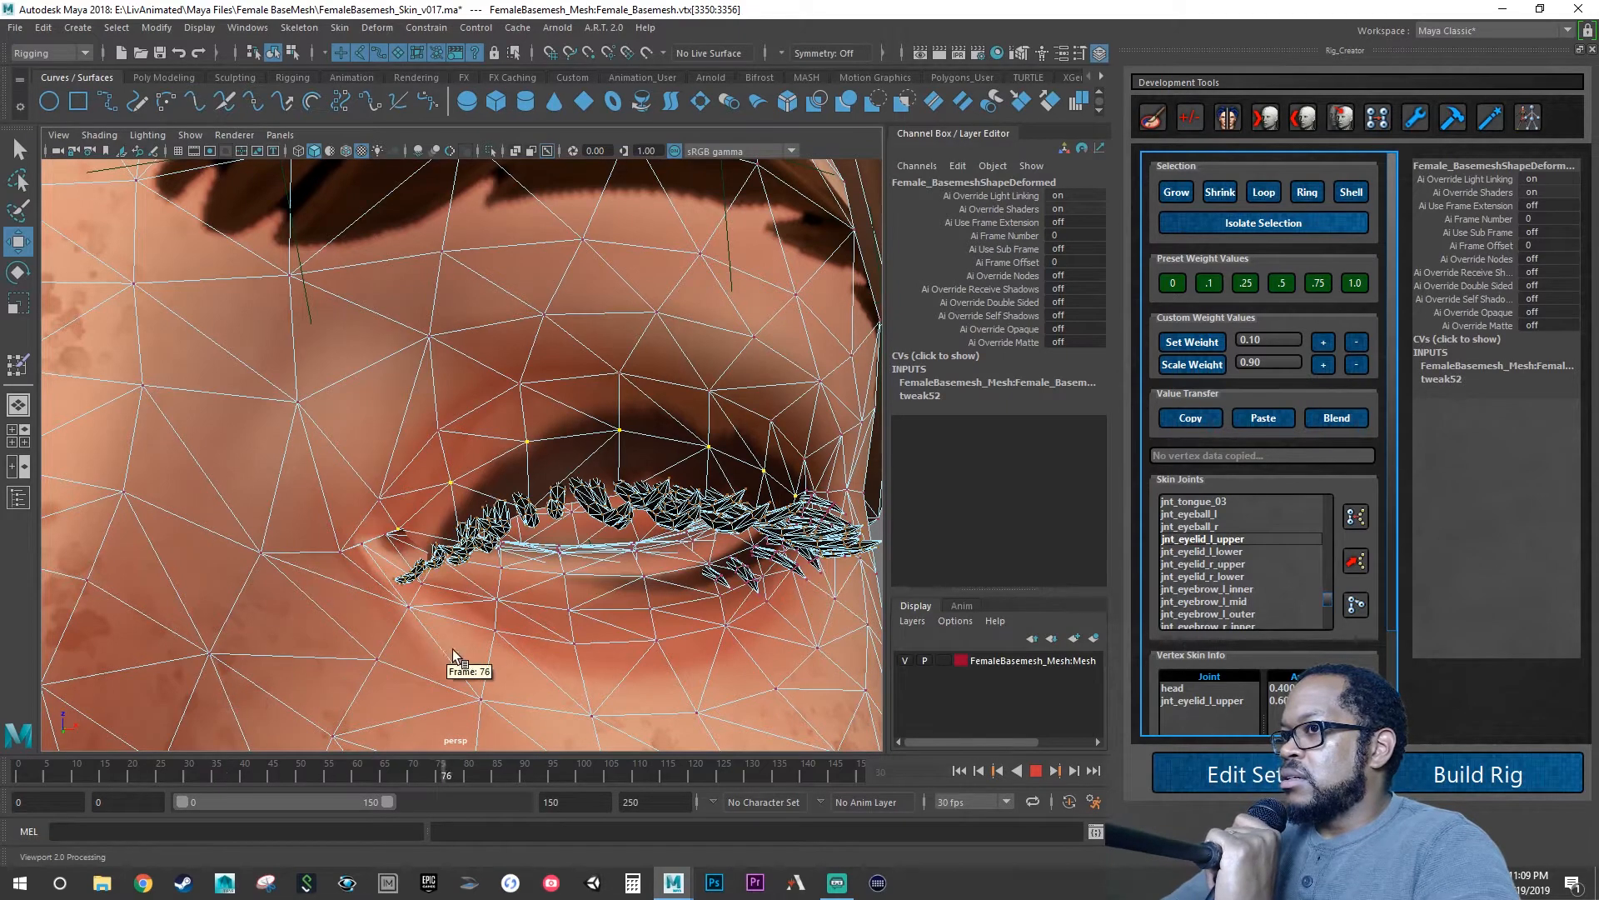
left_click_drag(452, 648, 170, 591)
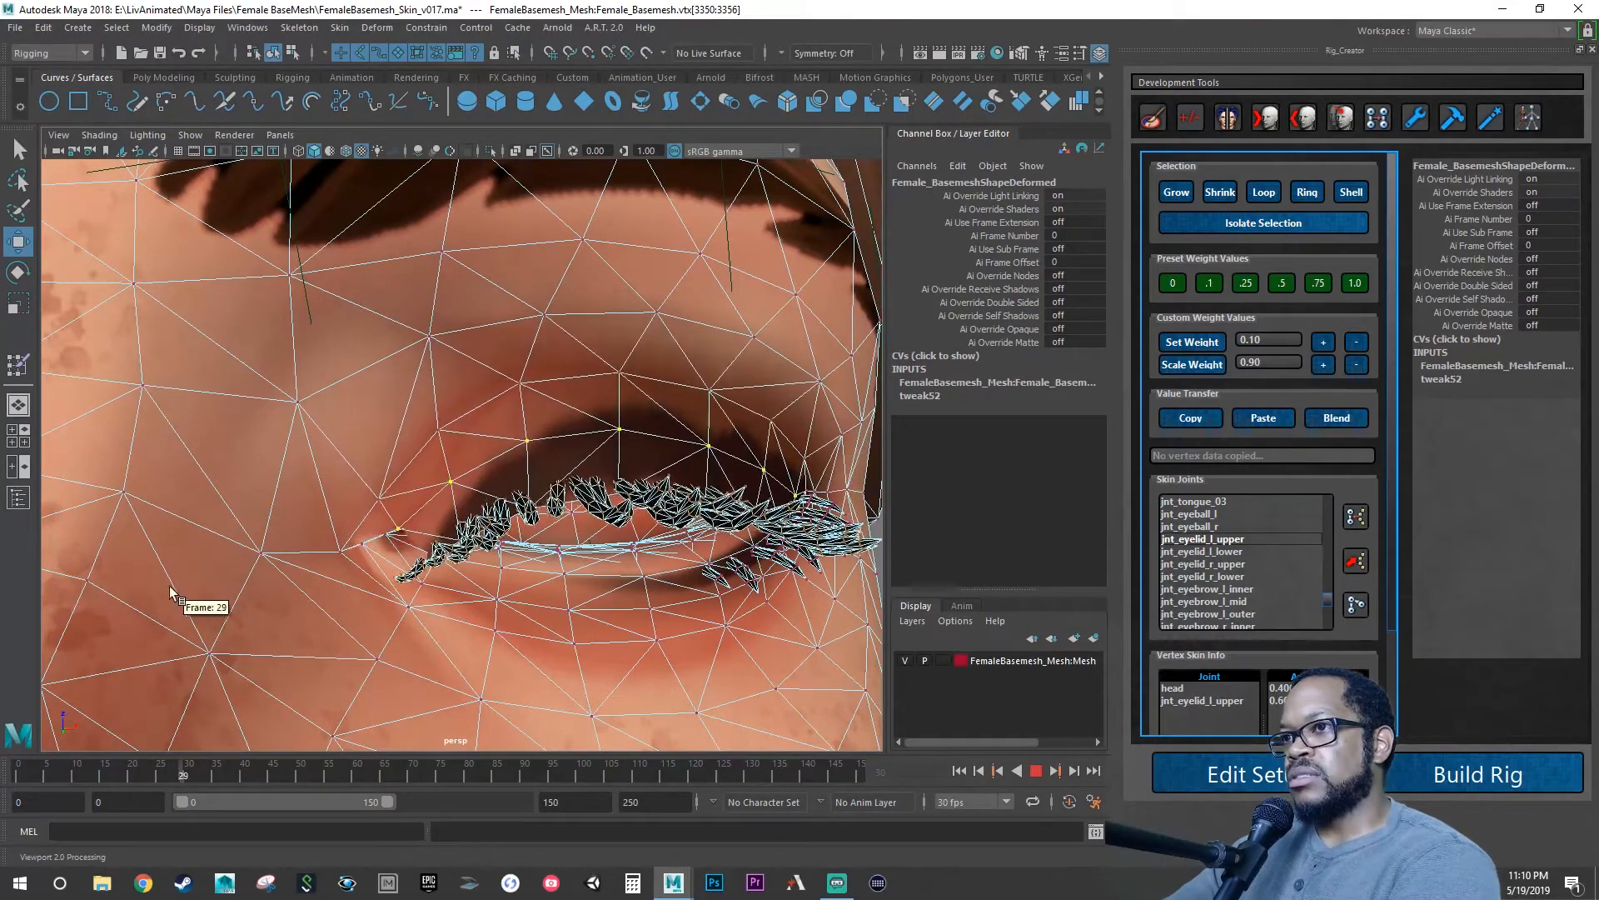
left_click_drag(58, 585, 122, 585)
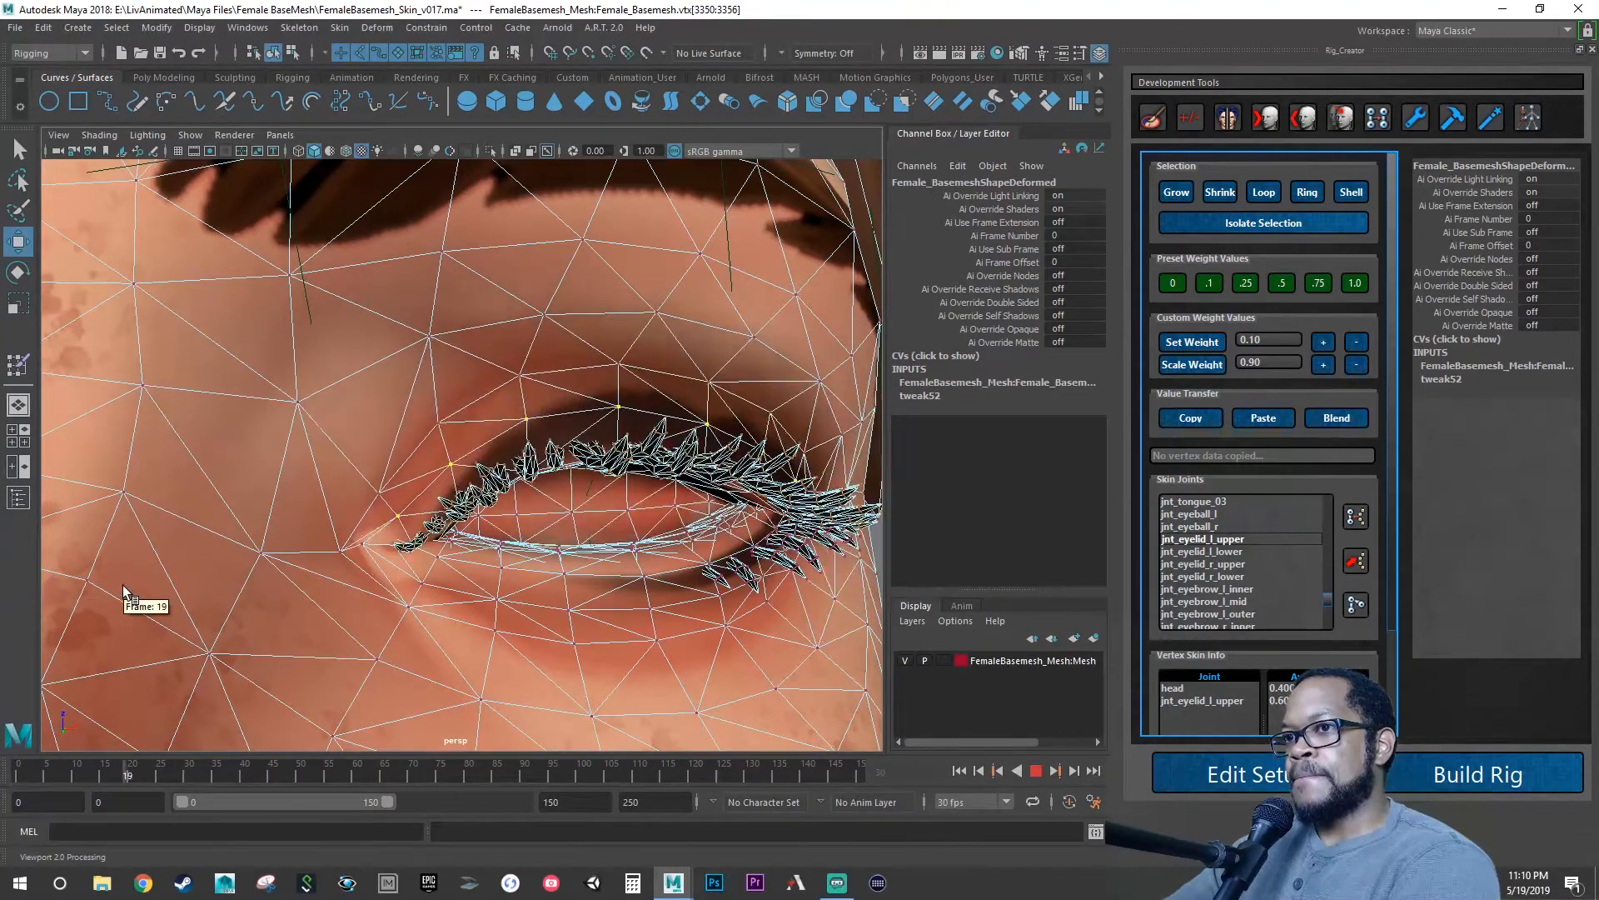
left_click_drag(2, 598, 6, 597)
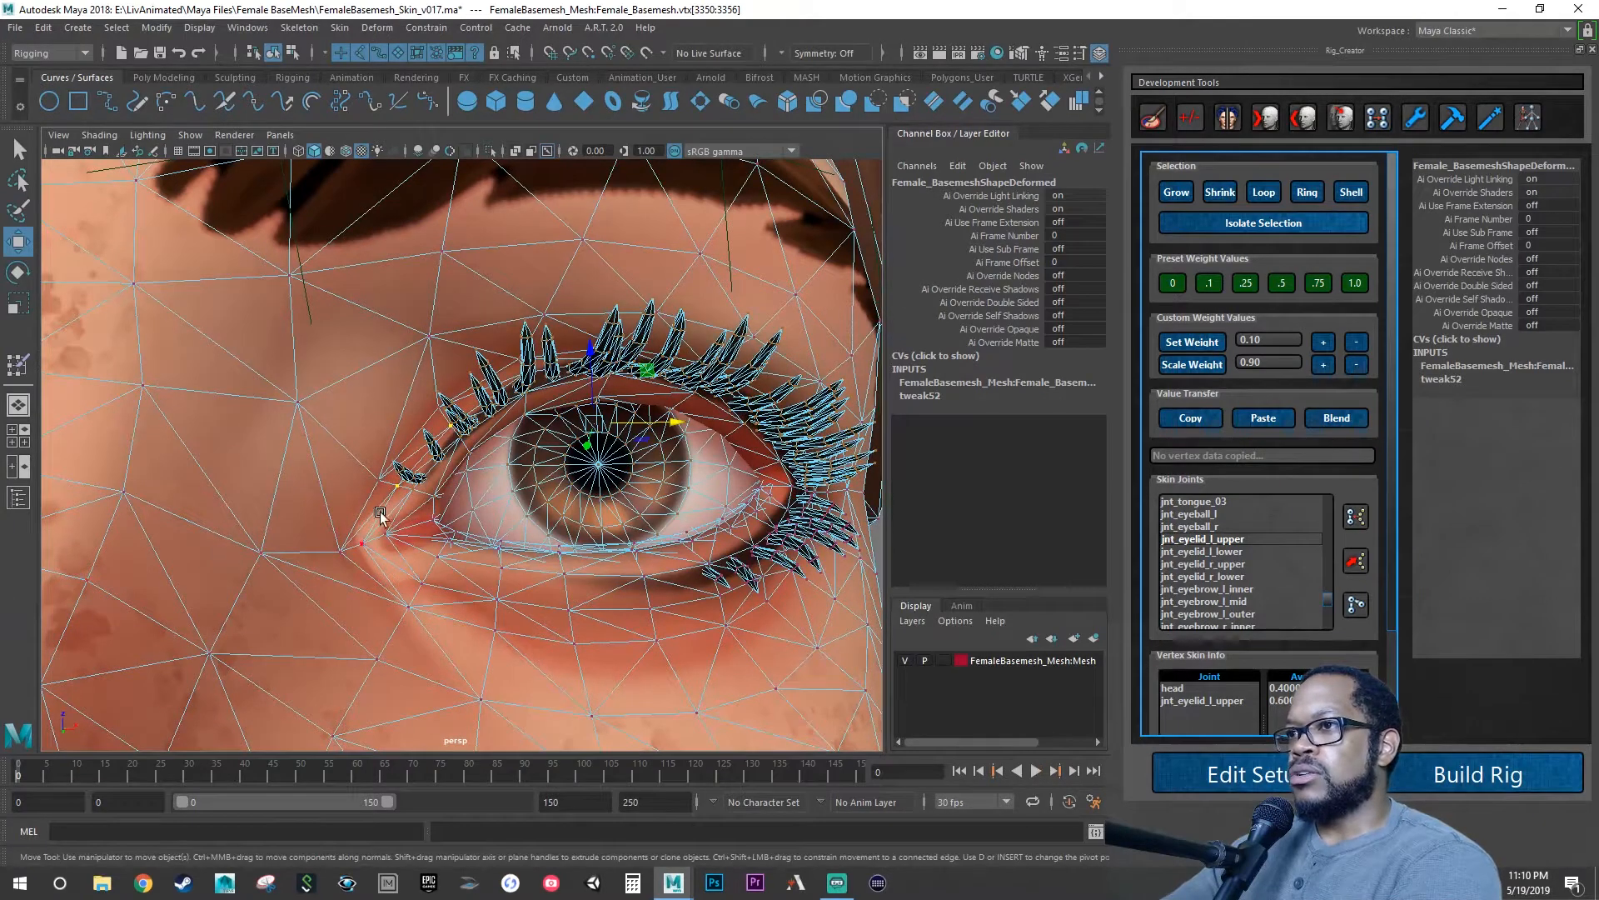
Return the face mesh to object mode and select the jnt_eyeball_l joint in the Outliner.
right_click(500, 483)
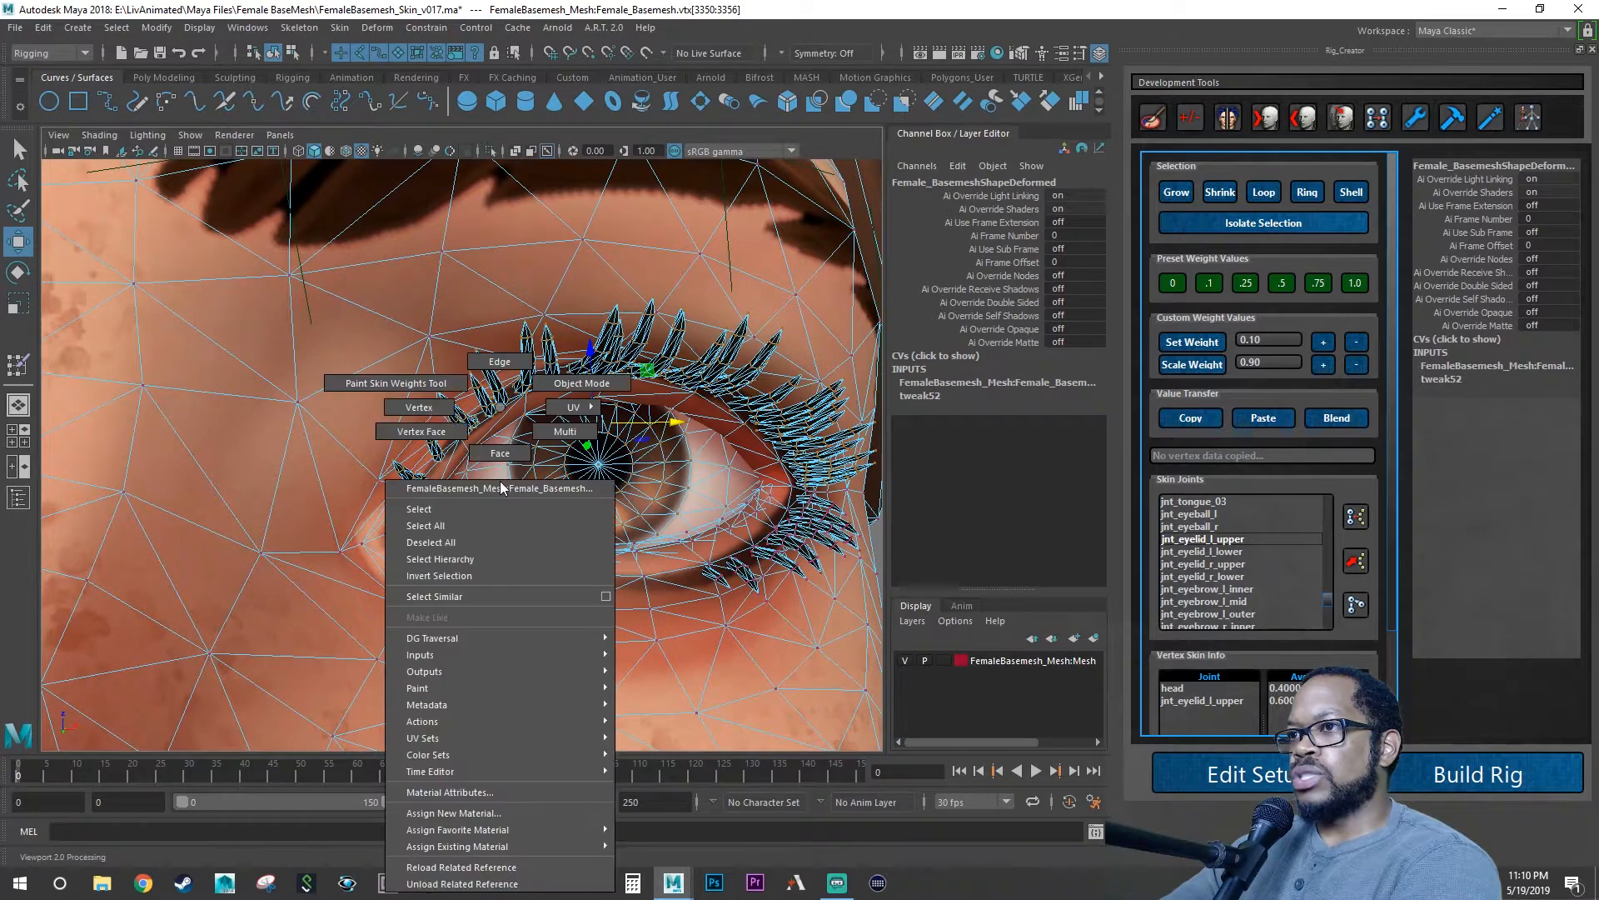
left_click(563, 385)
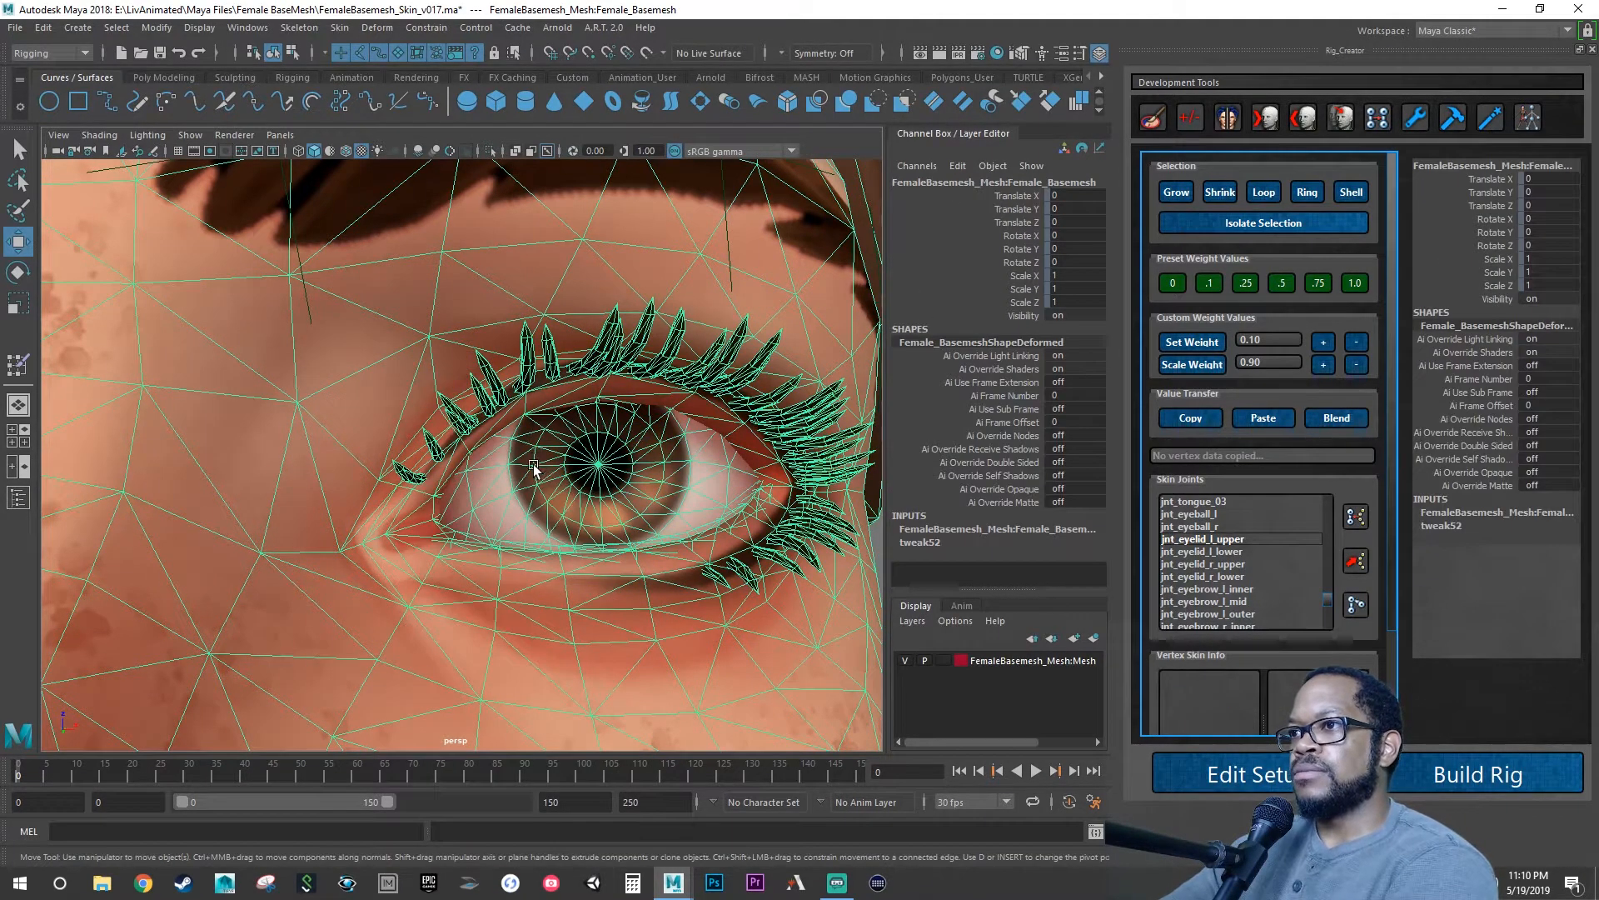
left_click(19, 499)
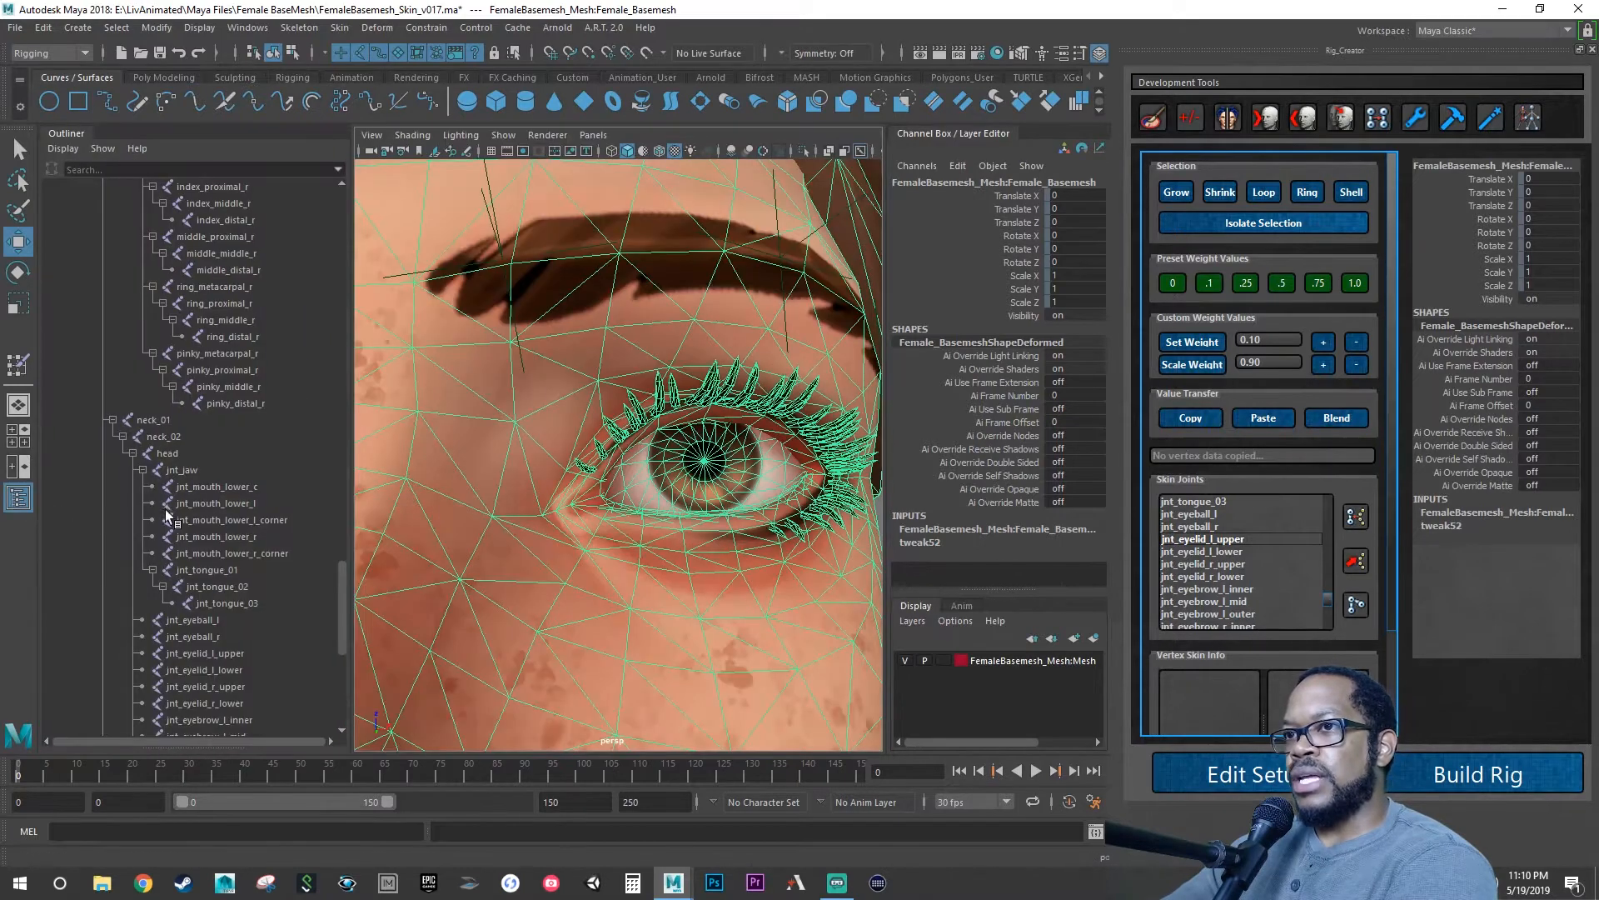
left_click(183, 620)
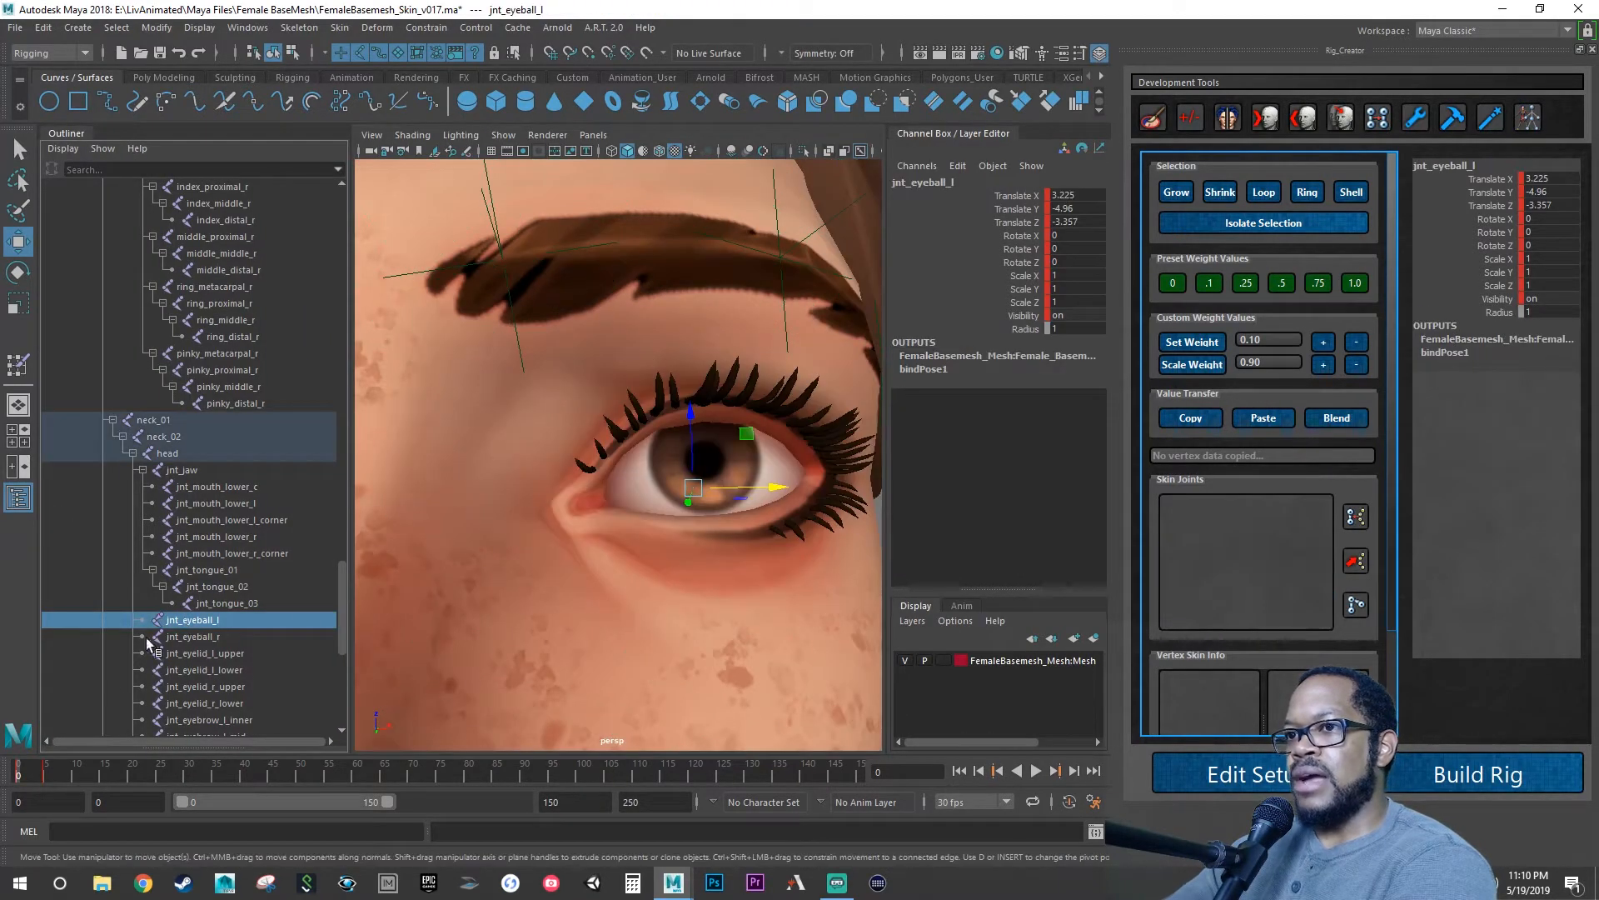
key("alt+v")
left_click_drag(46, 783, 49, 777)
left_click_drag(48, 773, 35, 768, "shift")
right_click(46, 768)
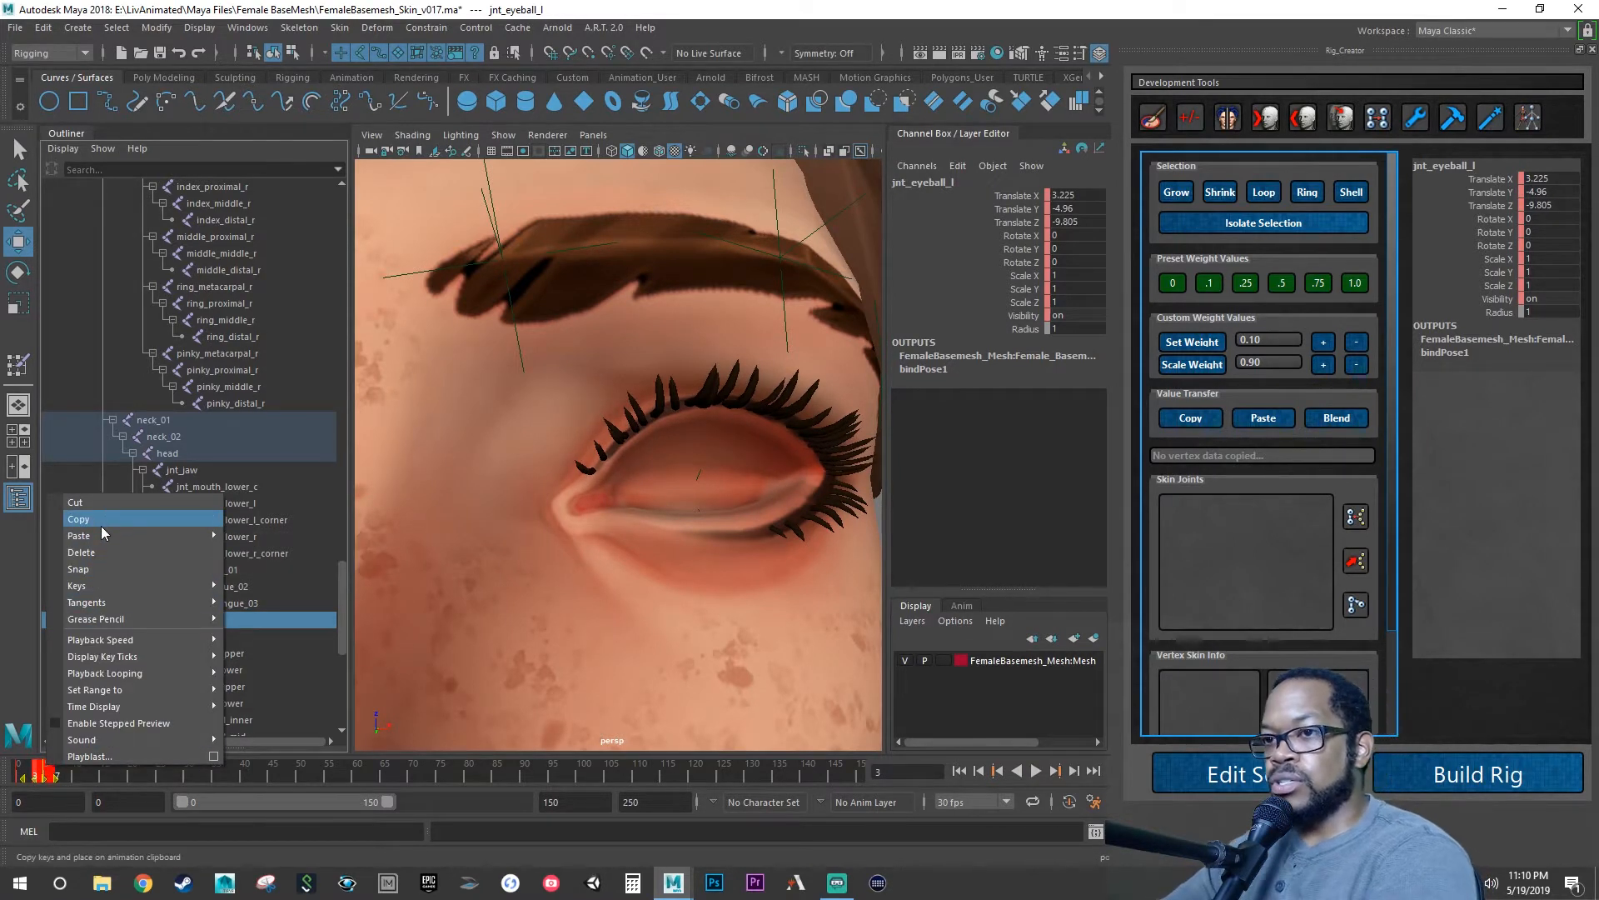
left_click(75, 786)
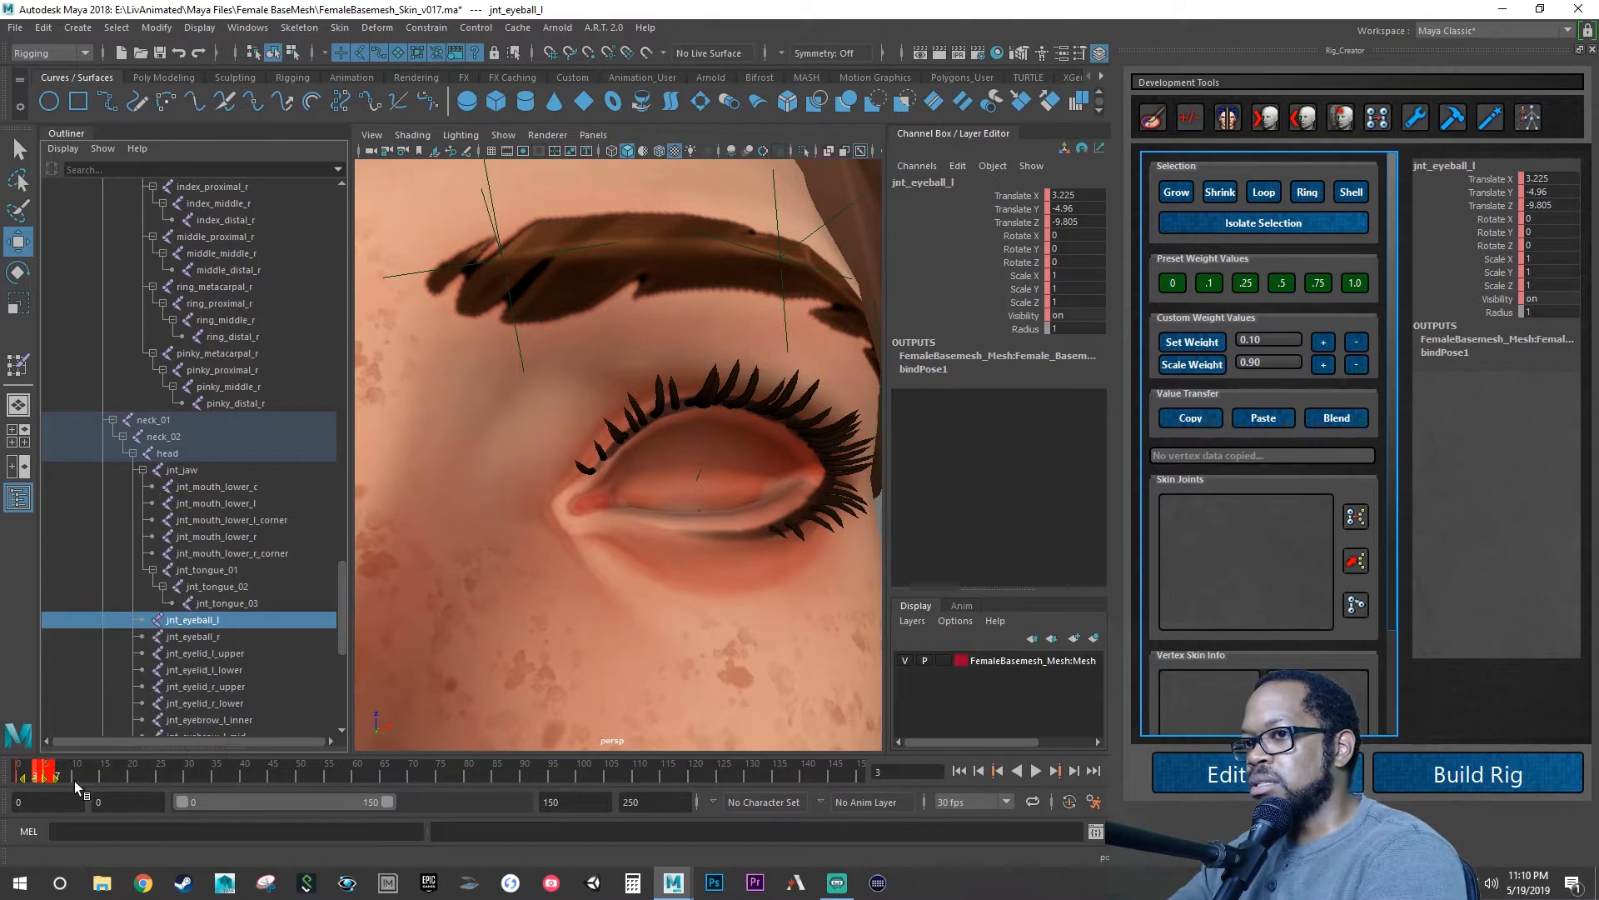
mouse_move(73, 781)
left_mouse_down()
mouse_move(97, 774)
mouse_move(46, 778)
left_mouse_up()
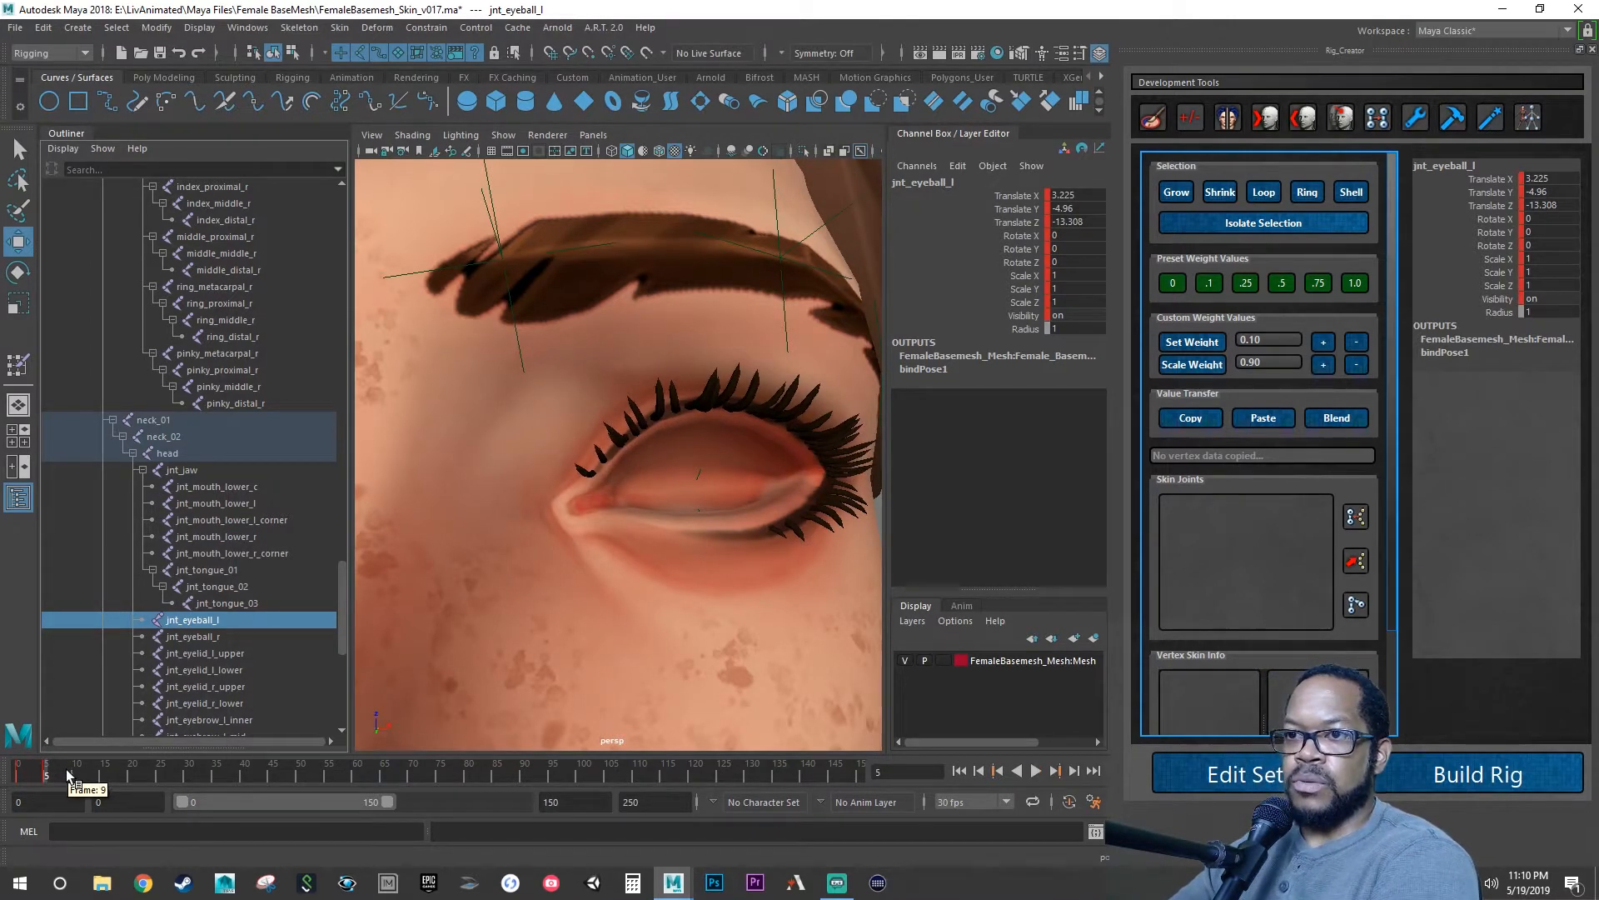
left_click(160, 775)
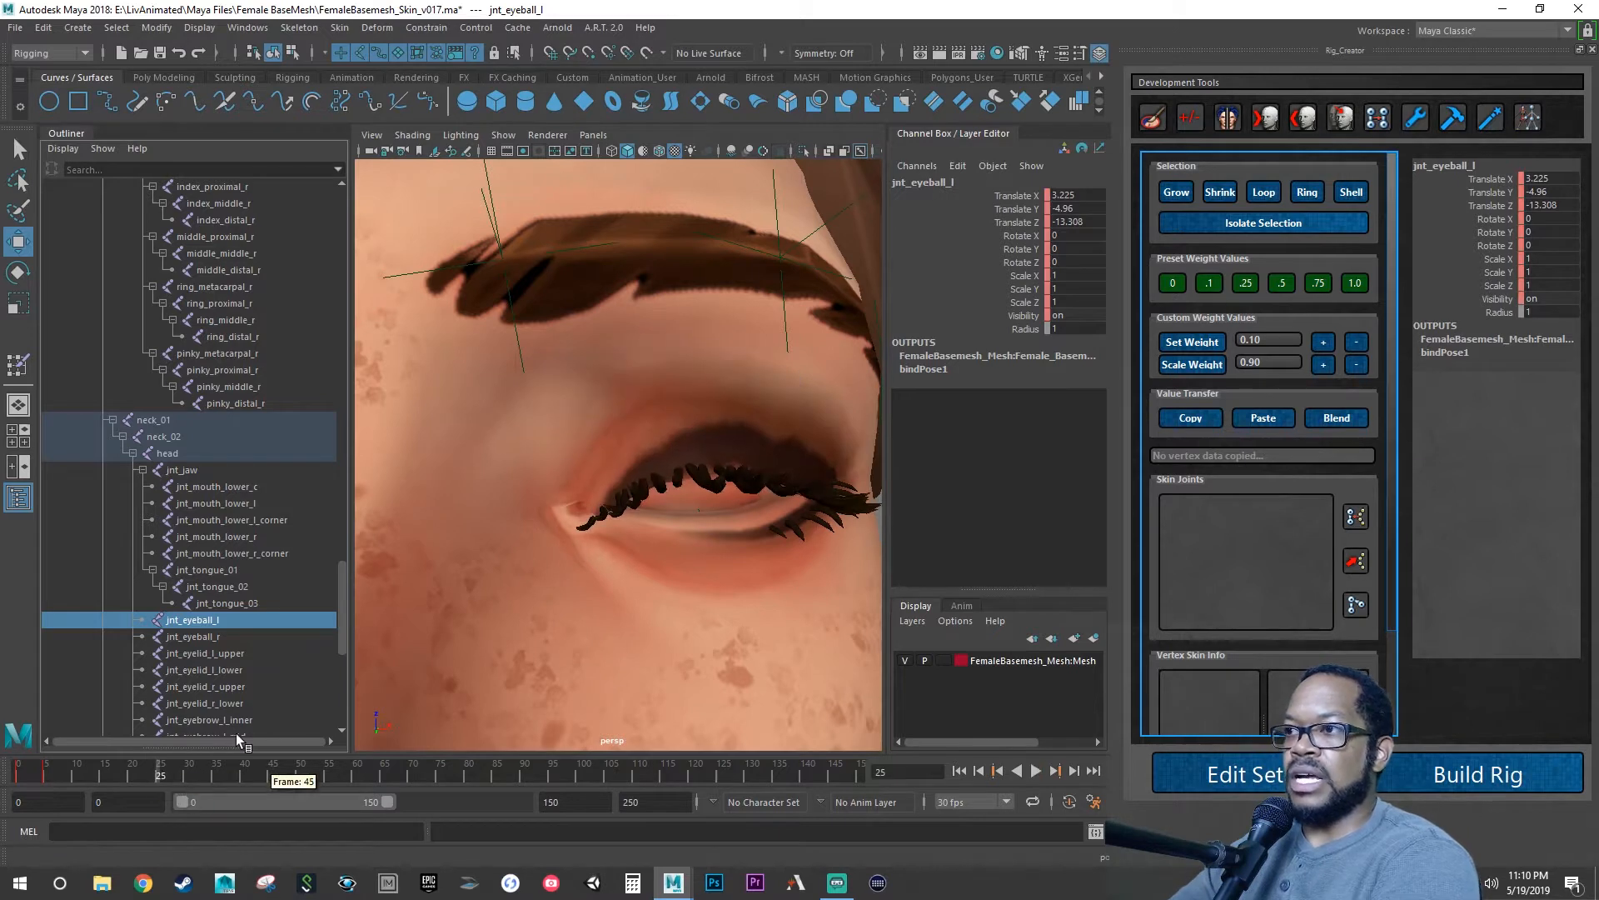
left_click(999, 773)
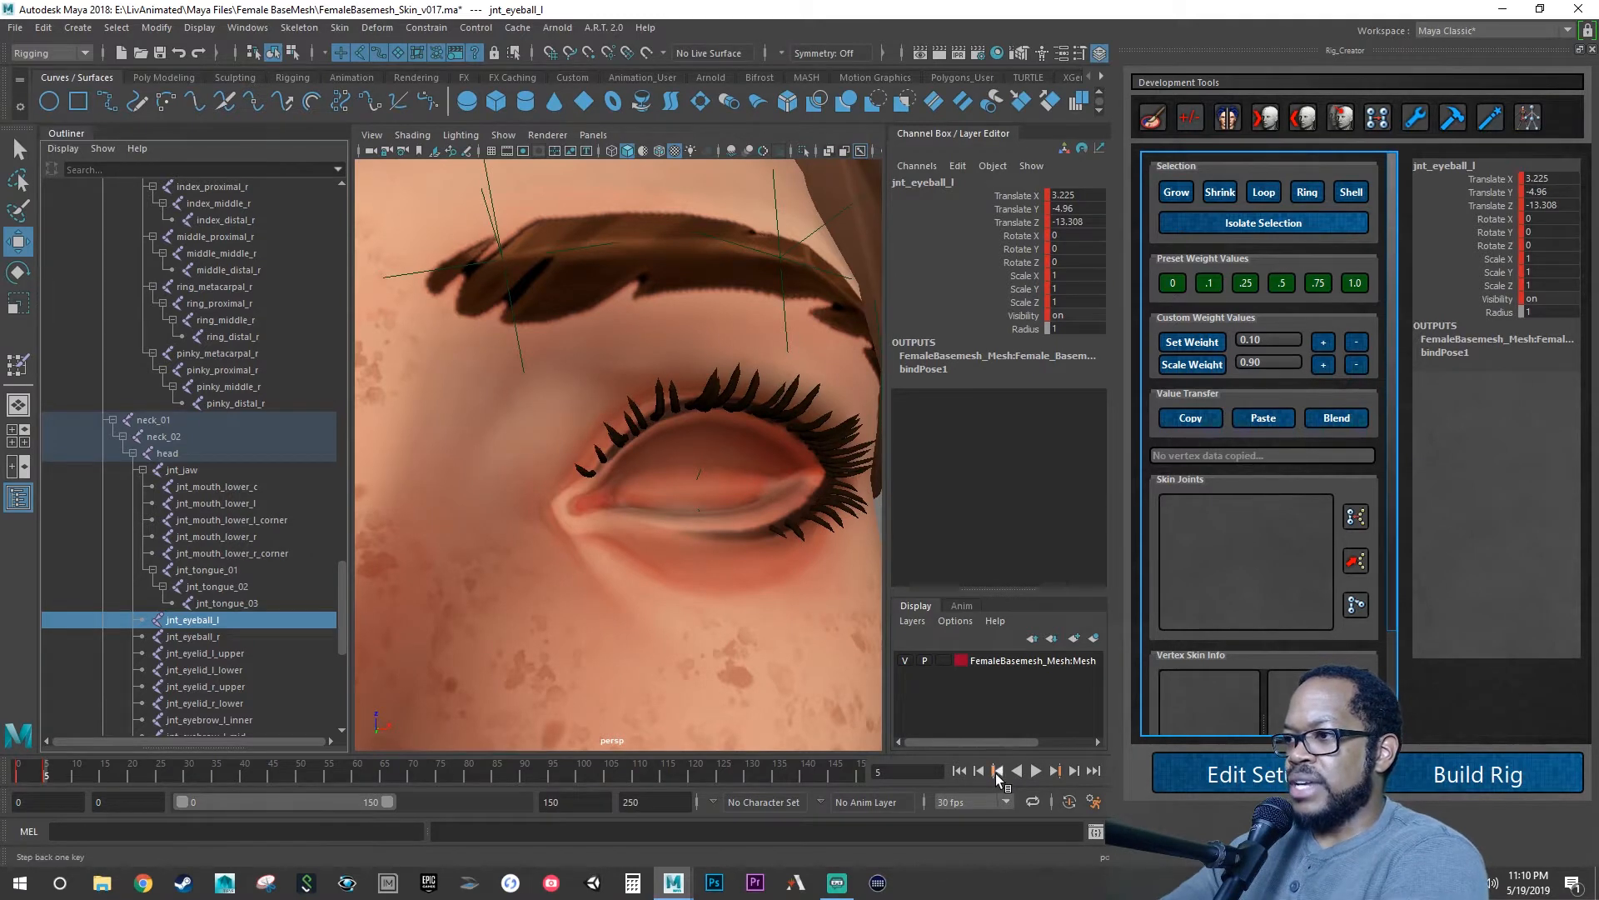
left_click(996, 772)
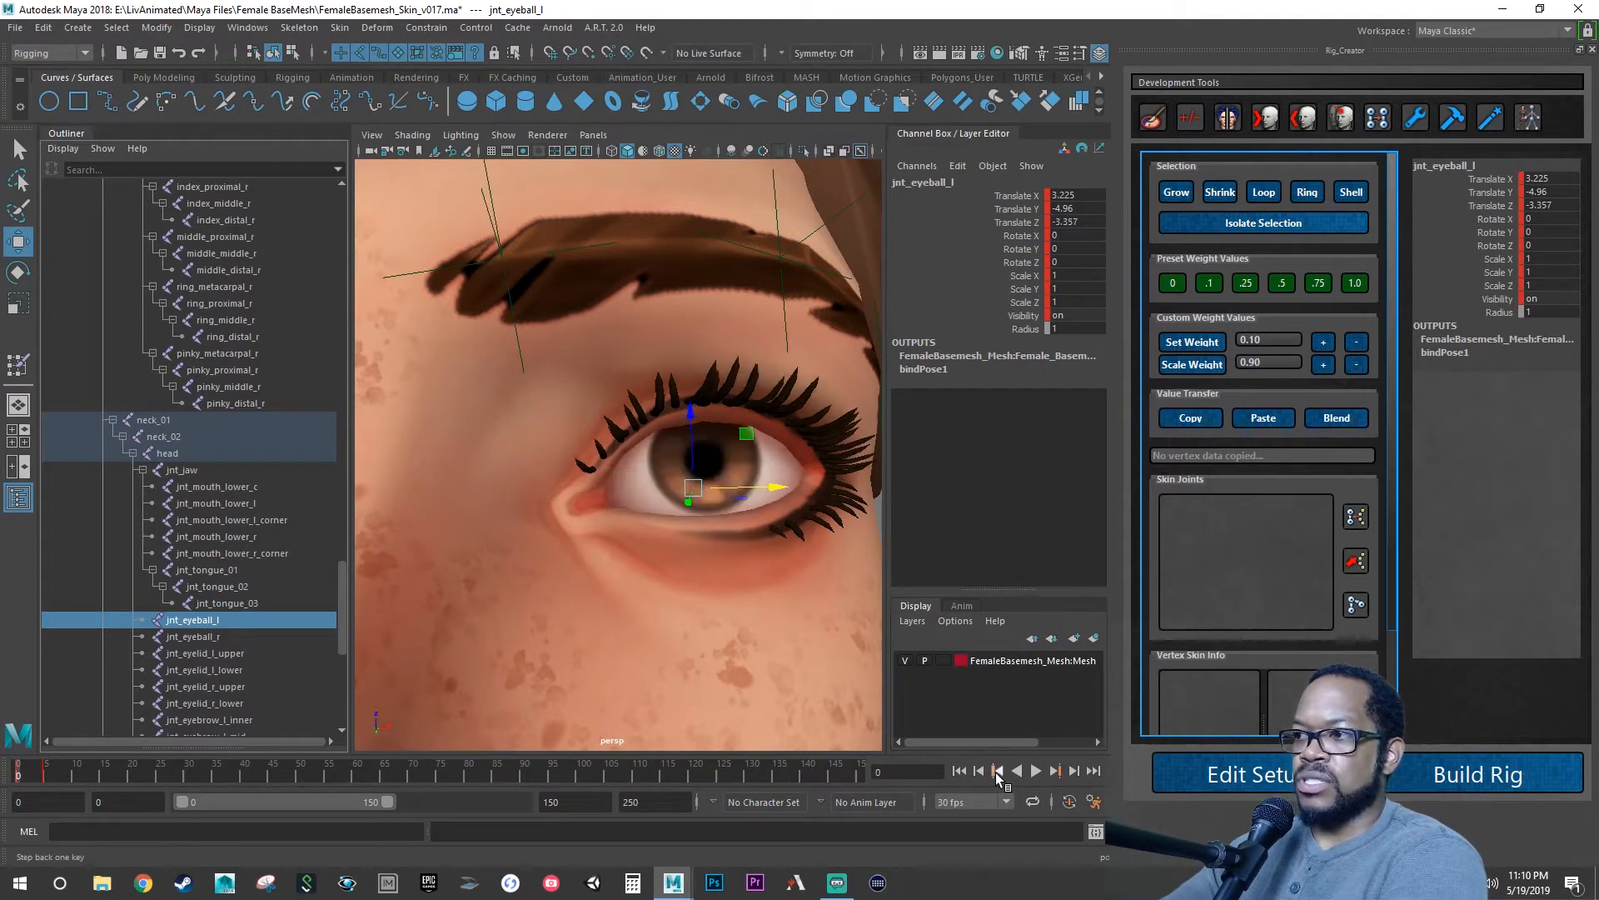
left_click(998, 772)
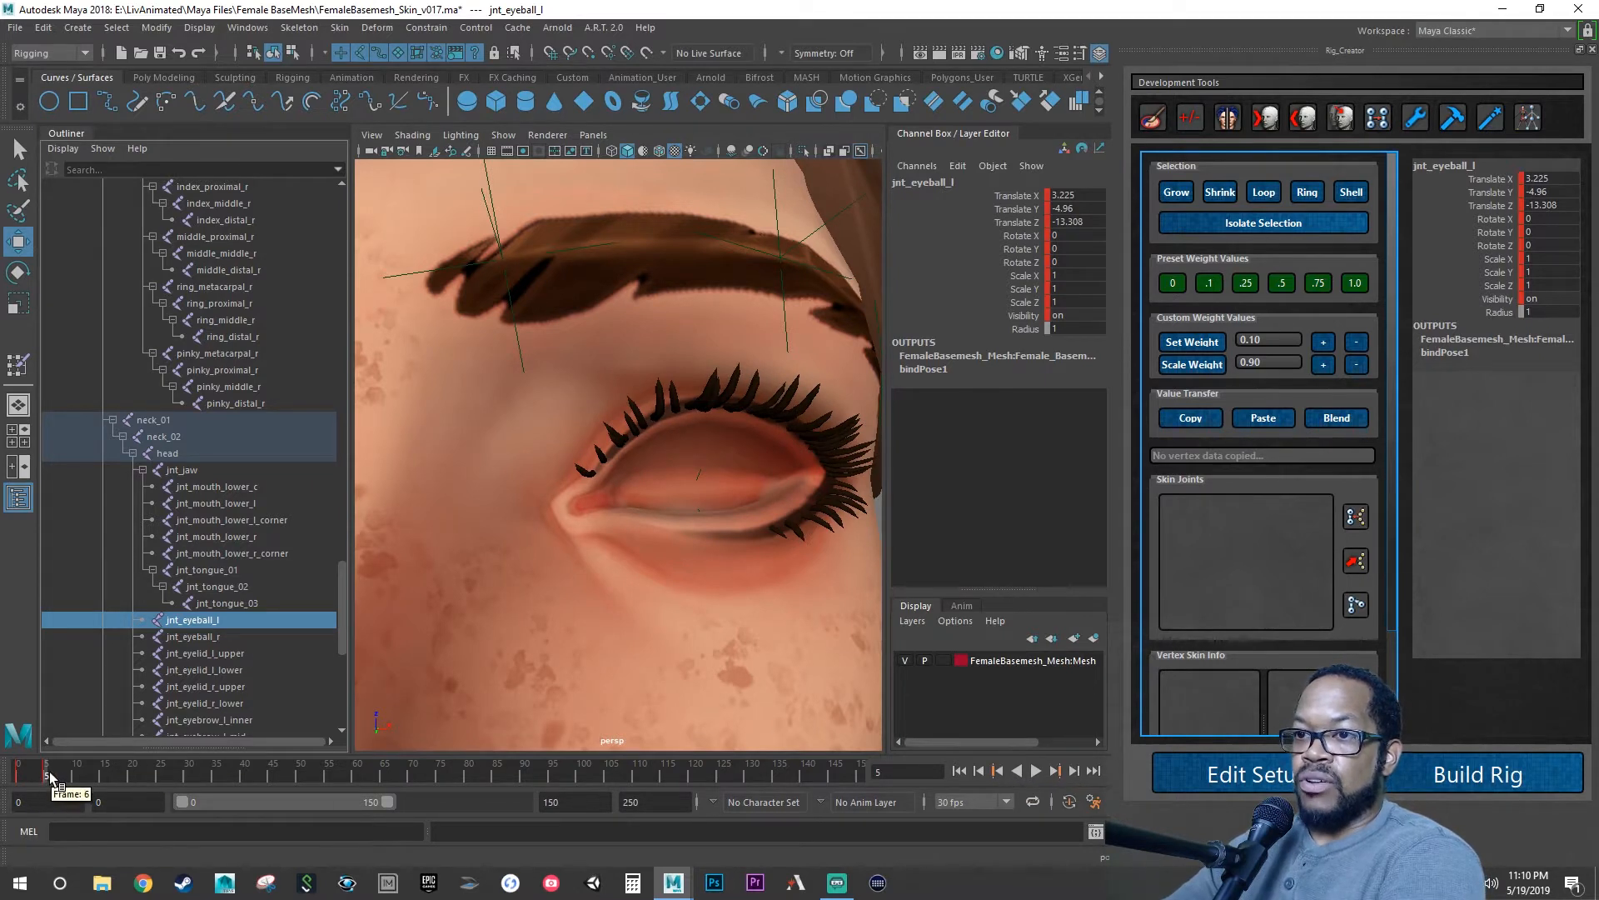
left_click_drag(58, 773, 35, 775, "shift")
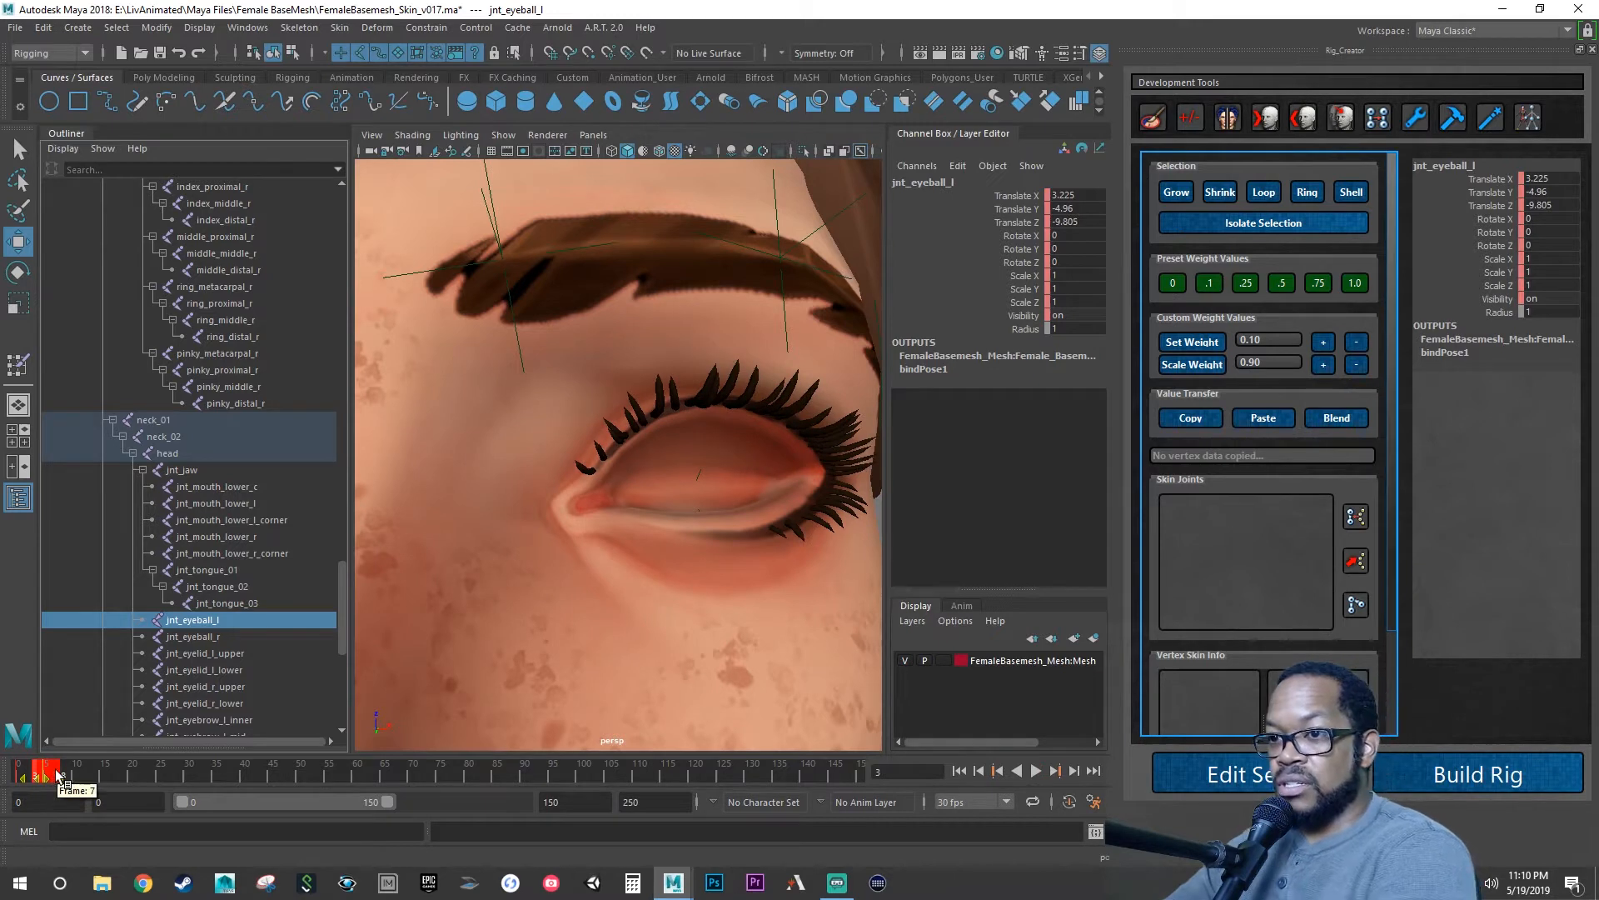
left_click(150, 773)
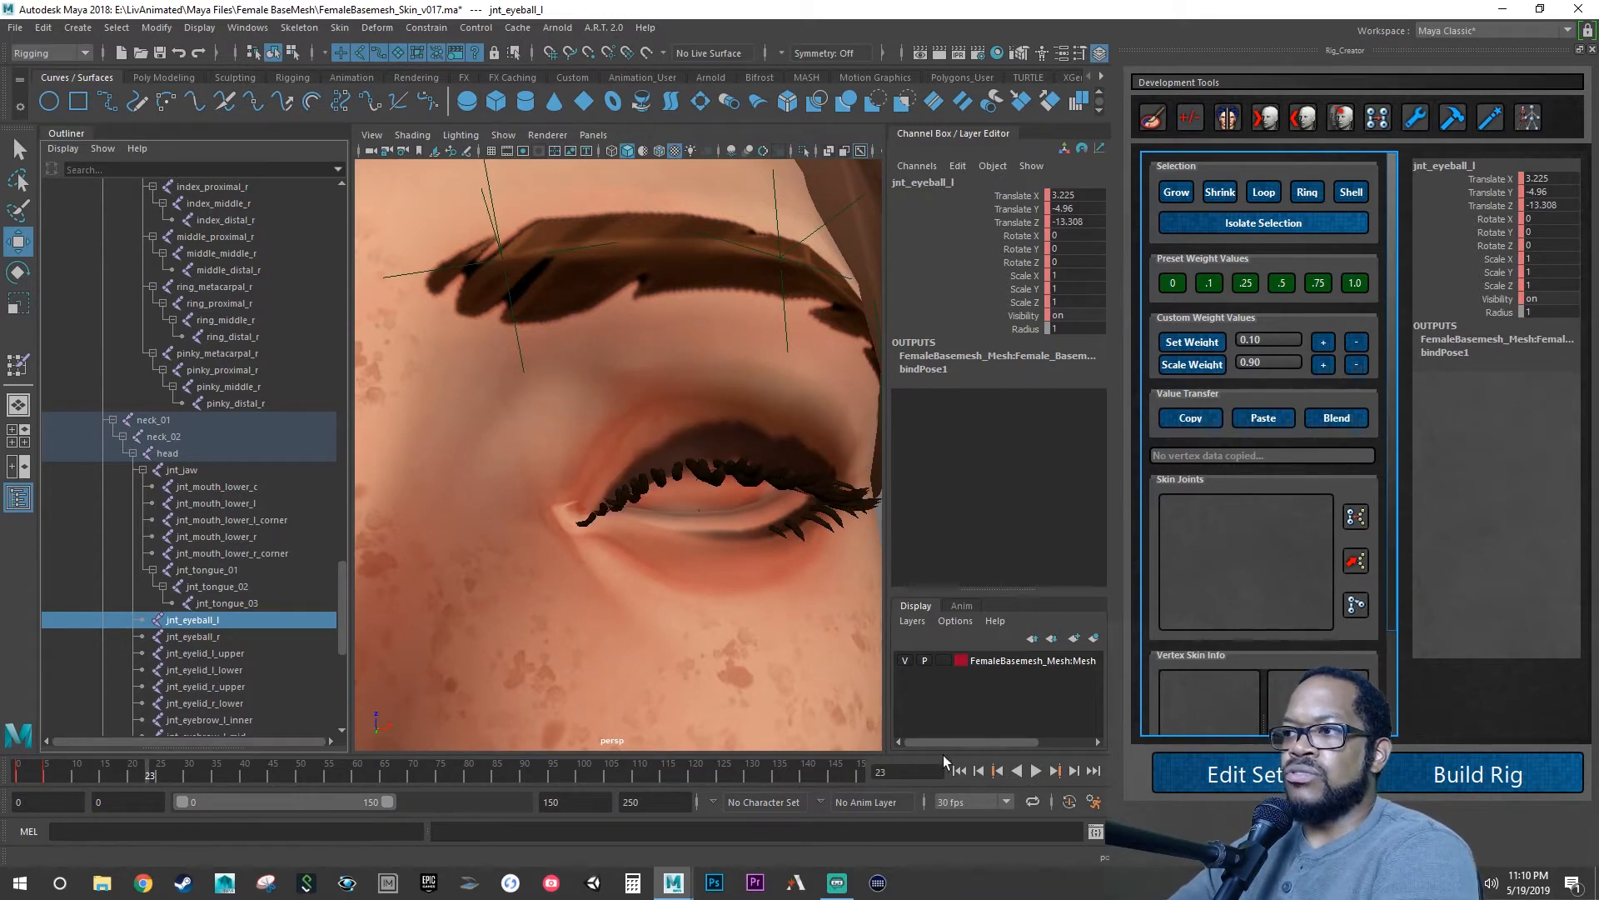
Delete the jnt_eyeball_l keyframes at frames 5 and 0, and play back the blink to check the eye.
left_click(999, 771)
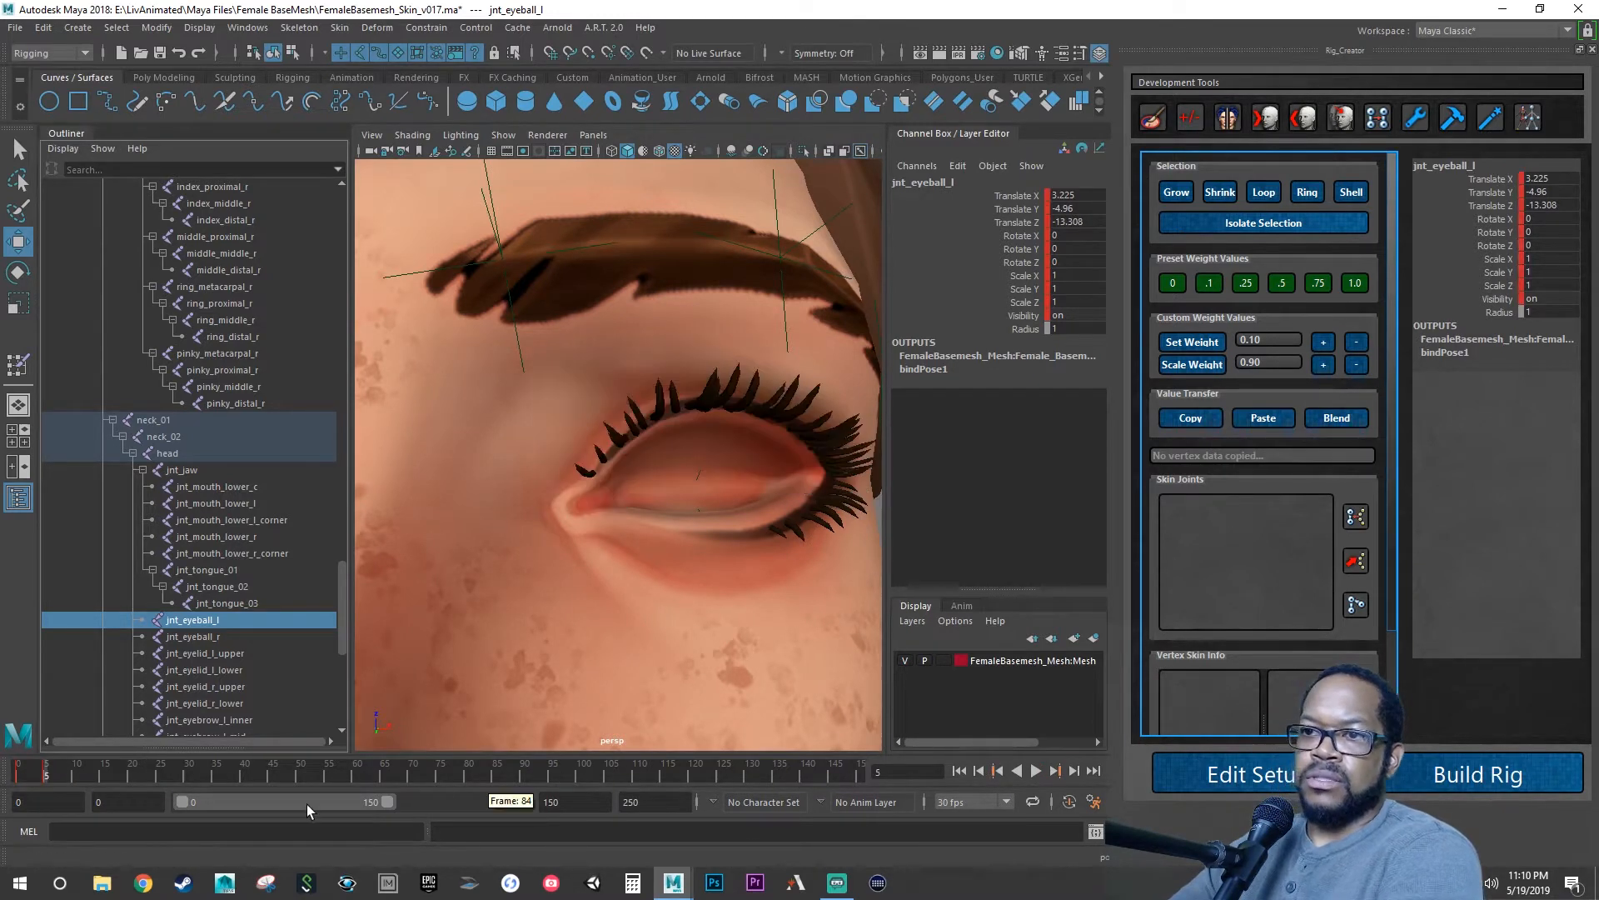
right_click(48, 773)
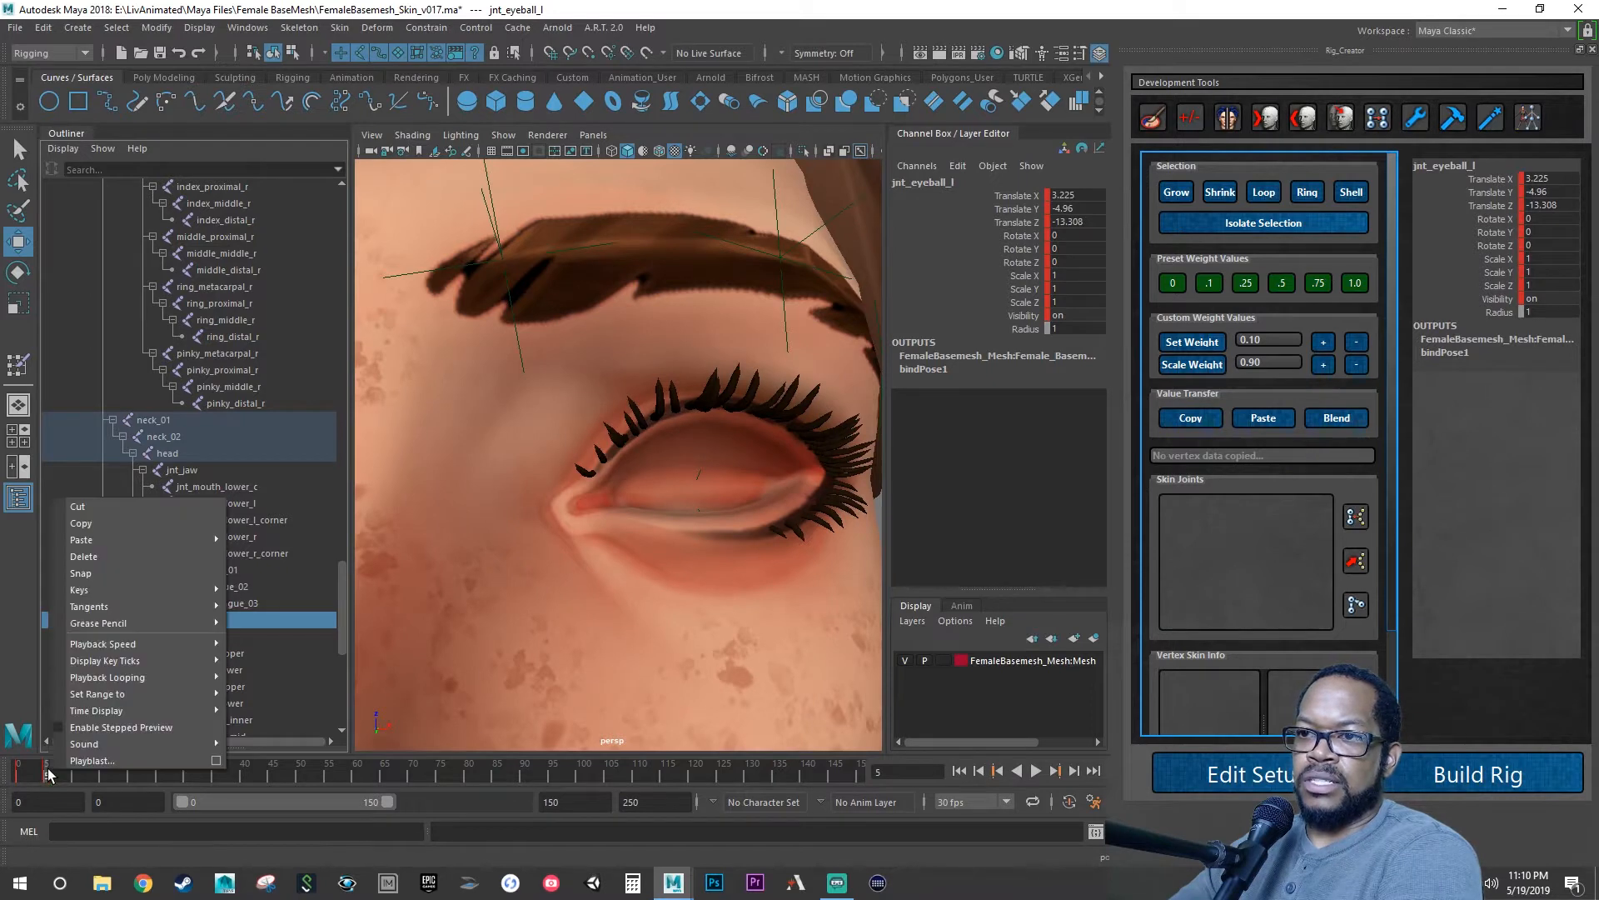
left_click(102, 559)
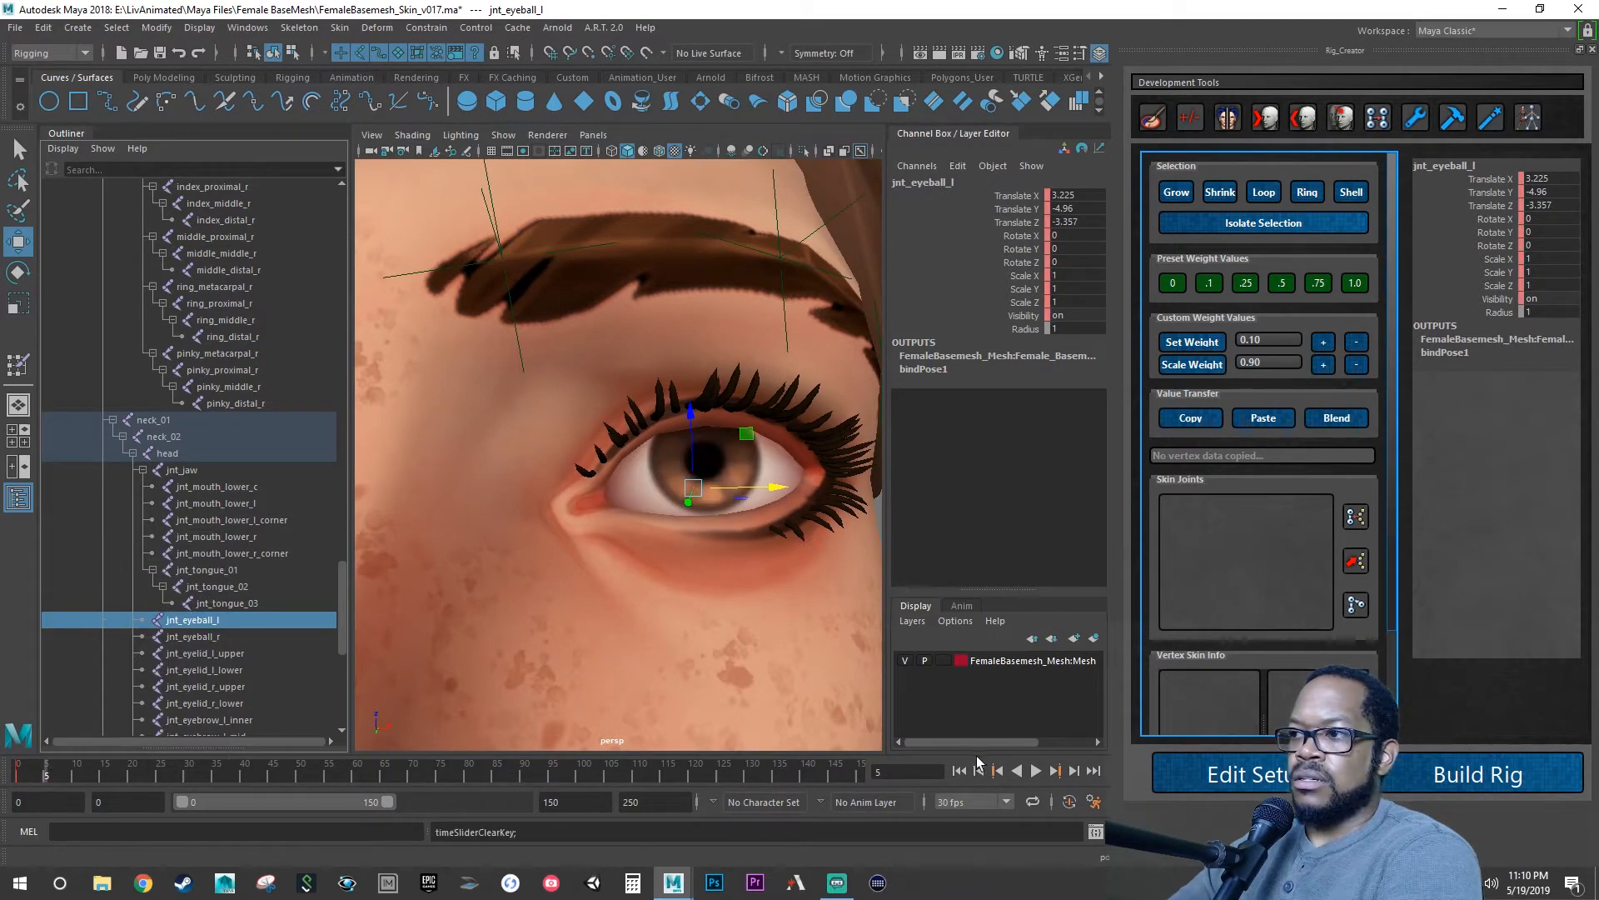
left_click(998, 770)
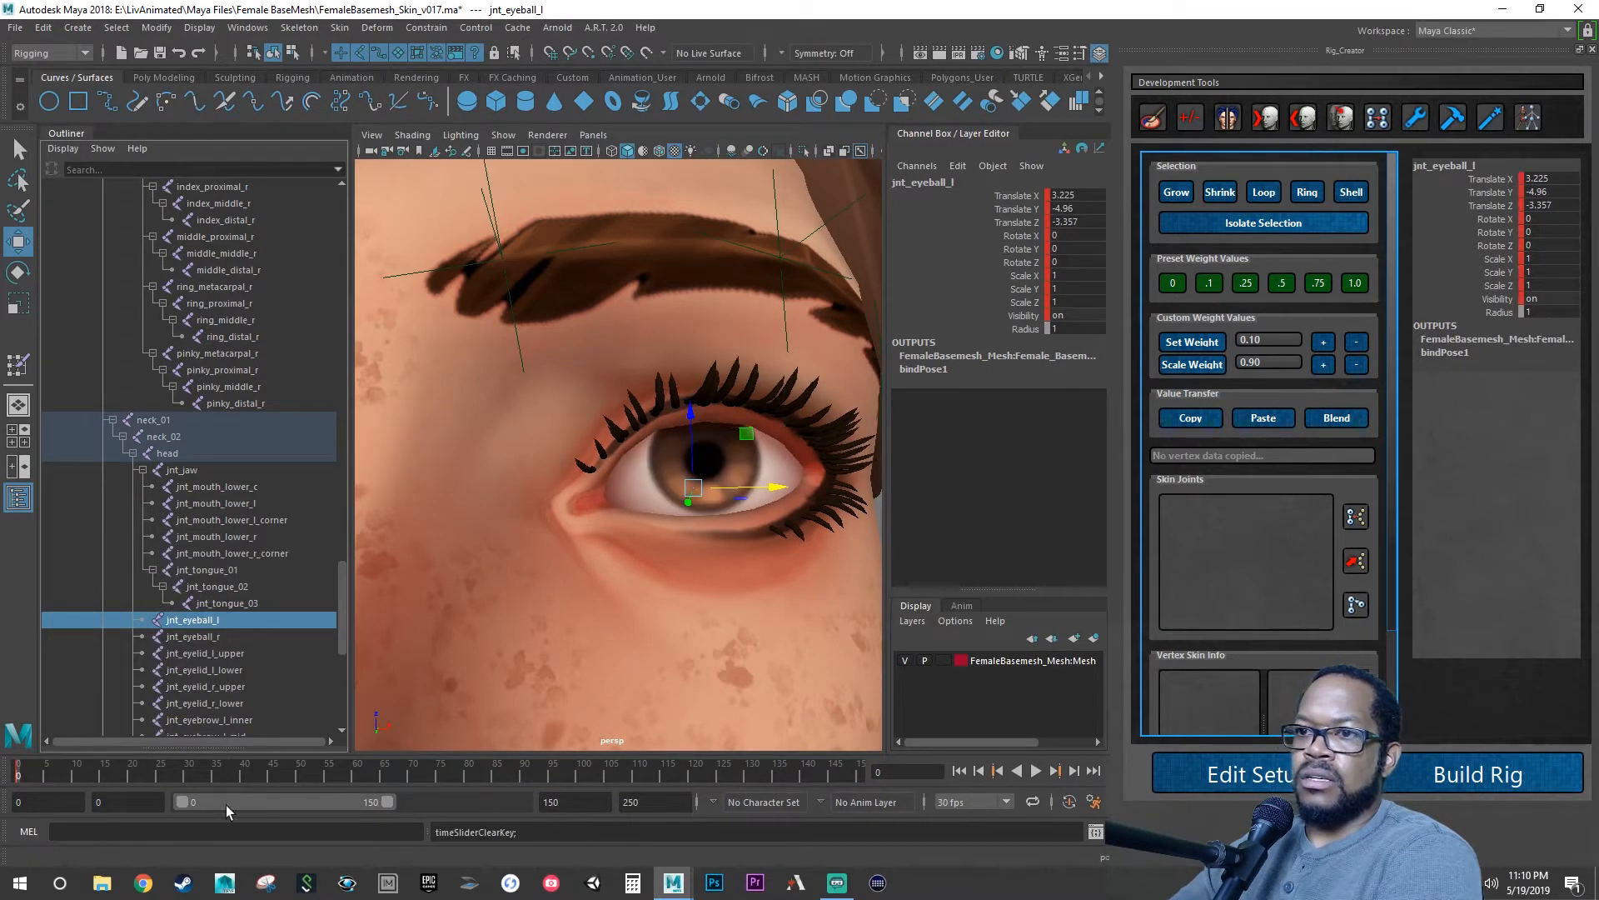
right_click(33, 773)
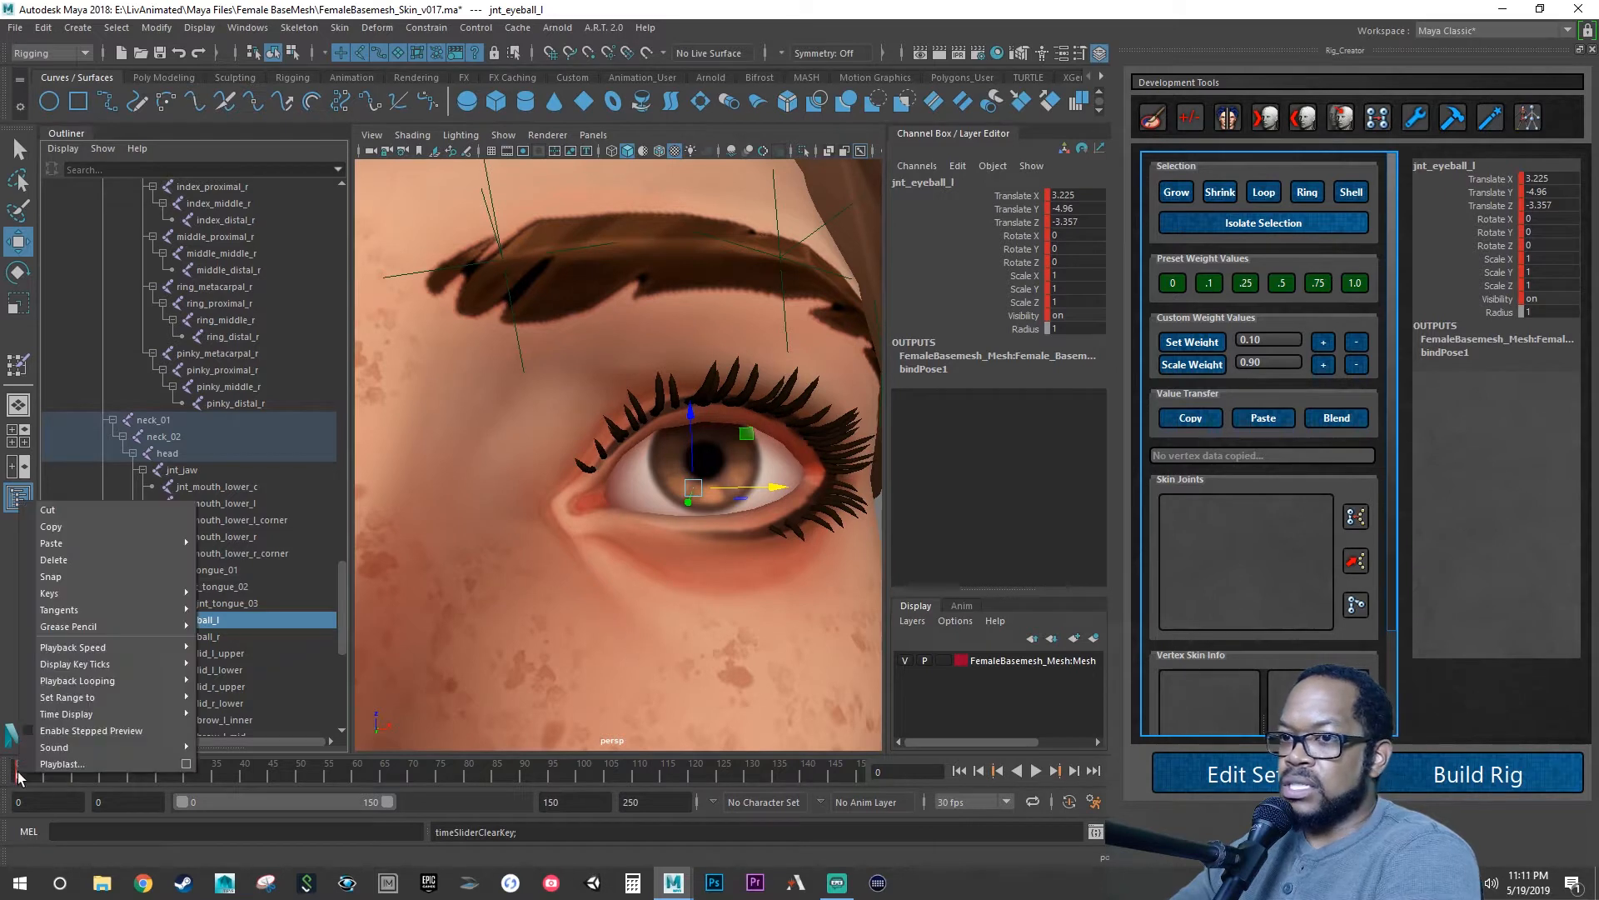
left_click(108, 562)
key("alt+v")
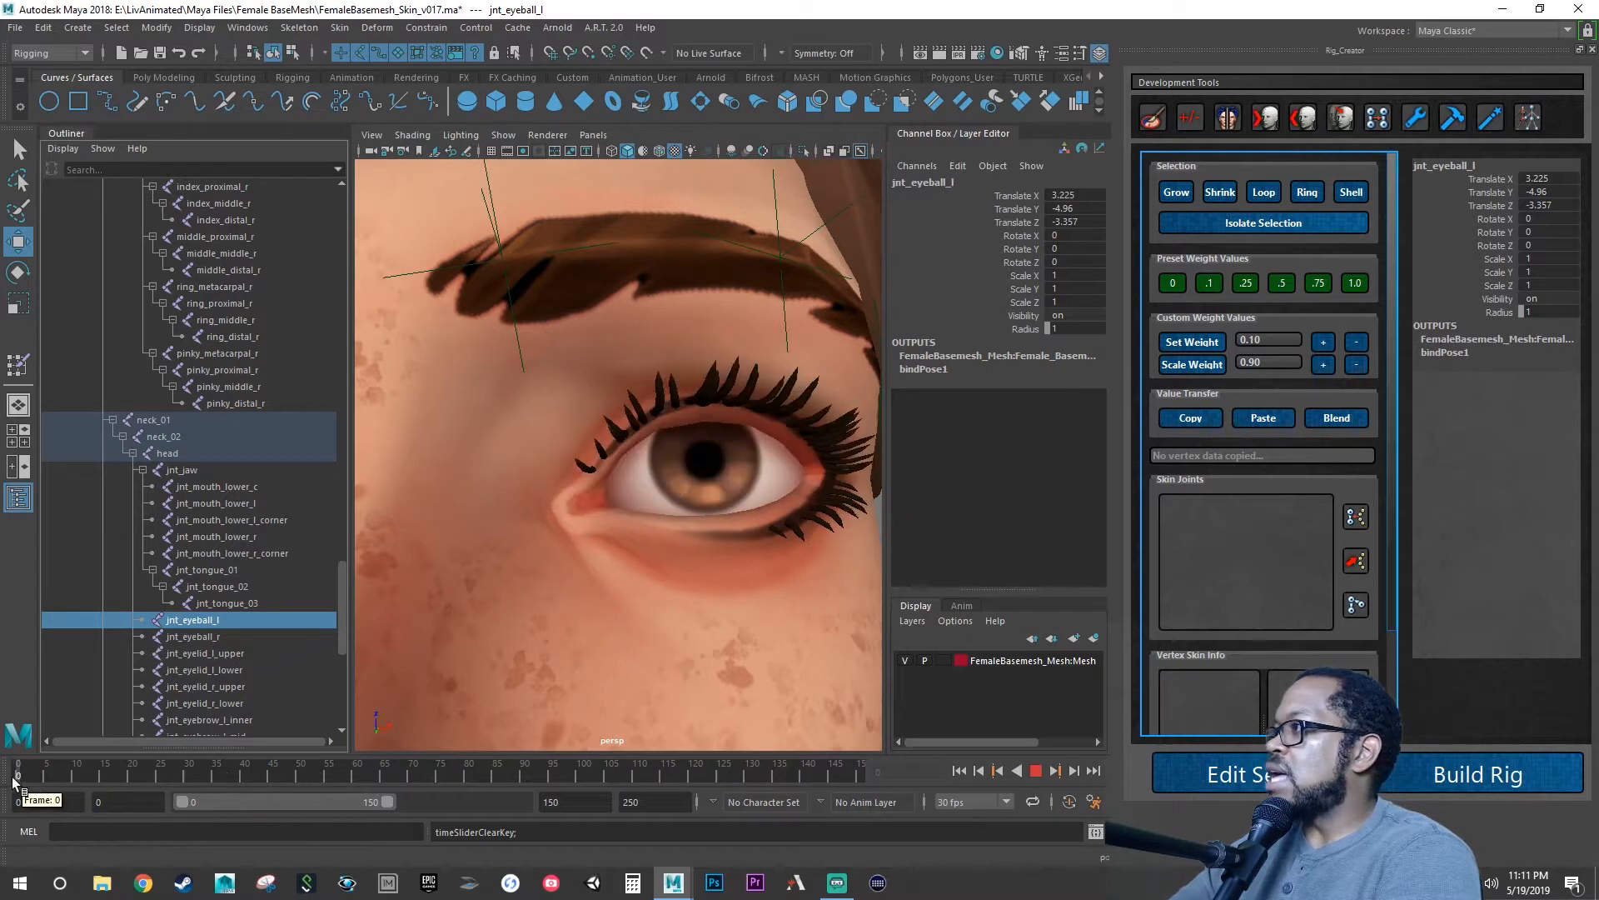
key("alt+v")
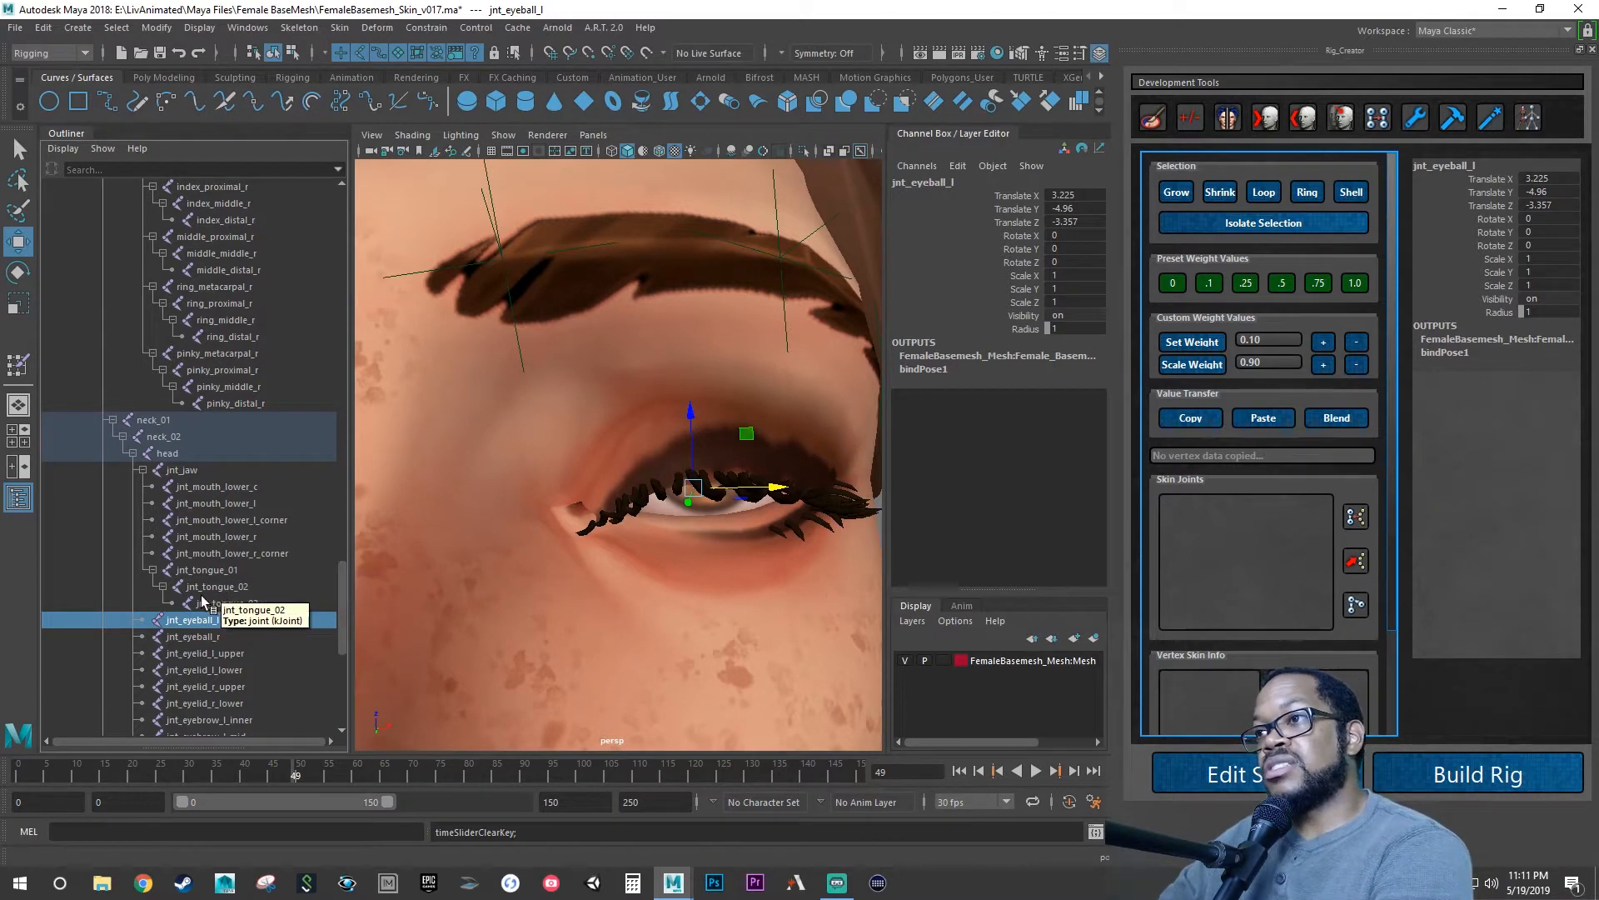
At frame 30, rotate jnt_eyelid_l_upper to about 33.45 in Z to close the lid further, and key the pose.
left_click(230, 654)
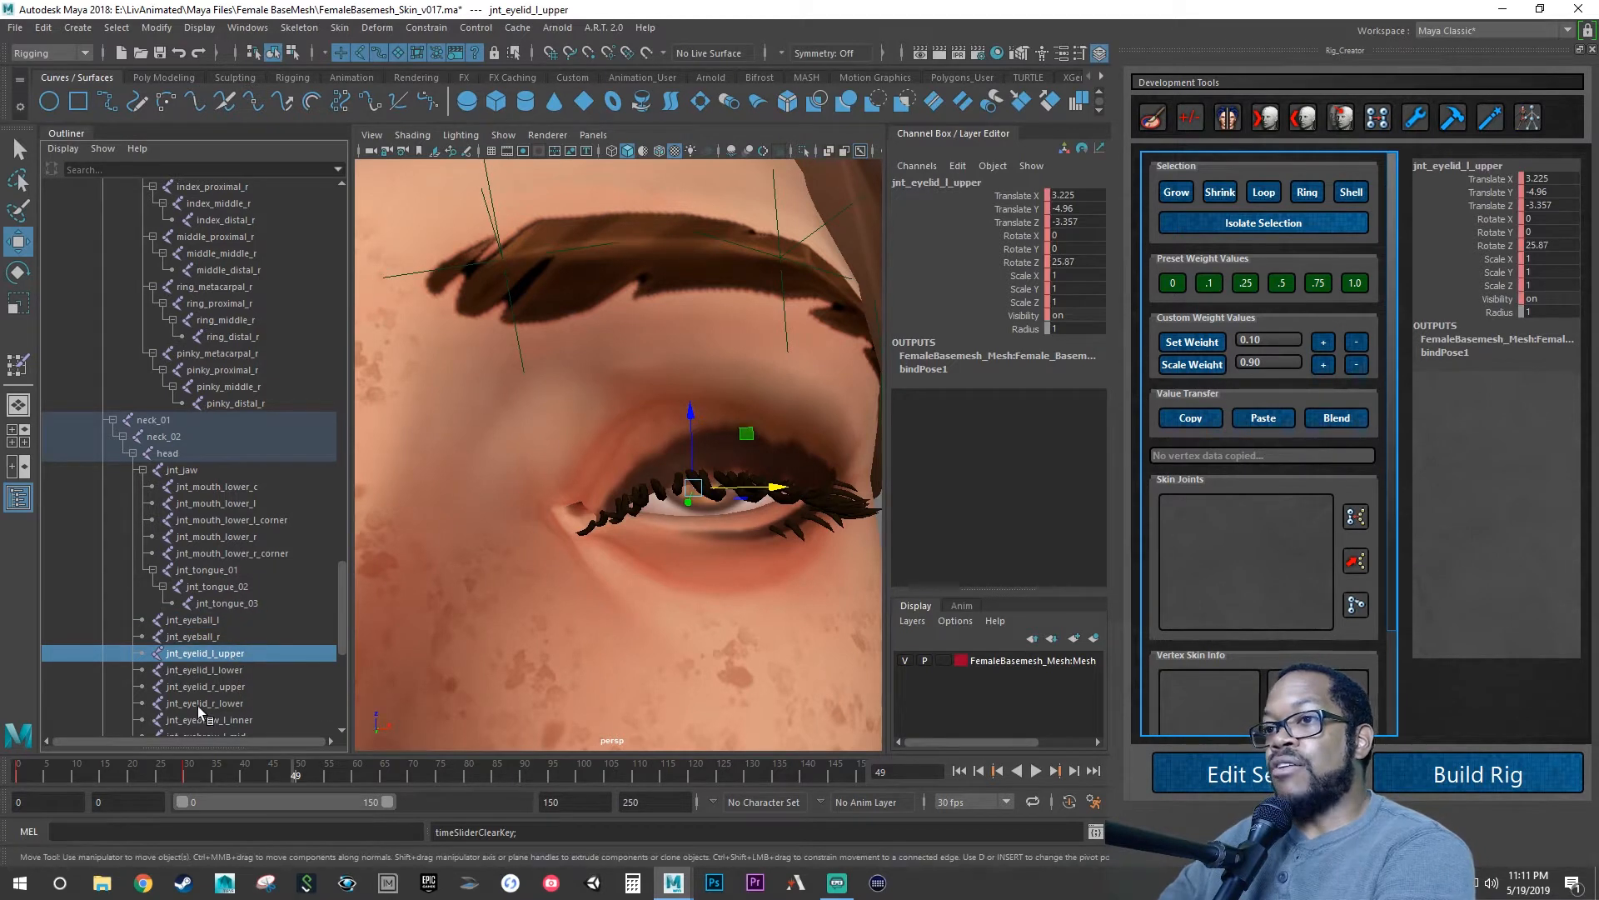
left_click_drag(191, 777, 188, 780)
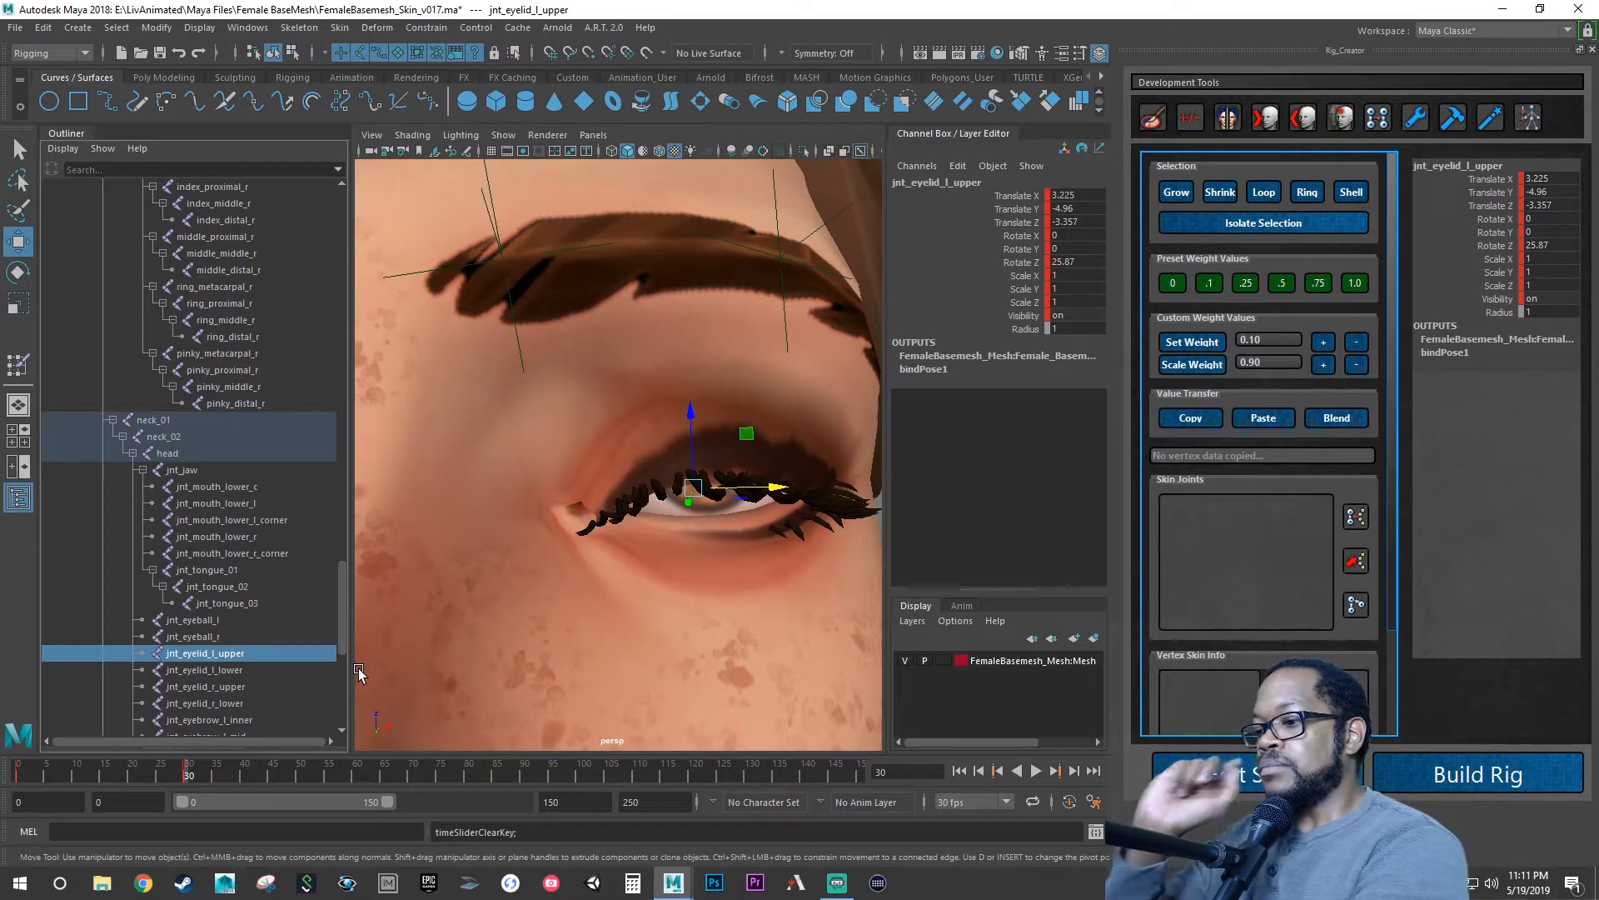
key("e")
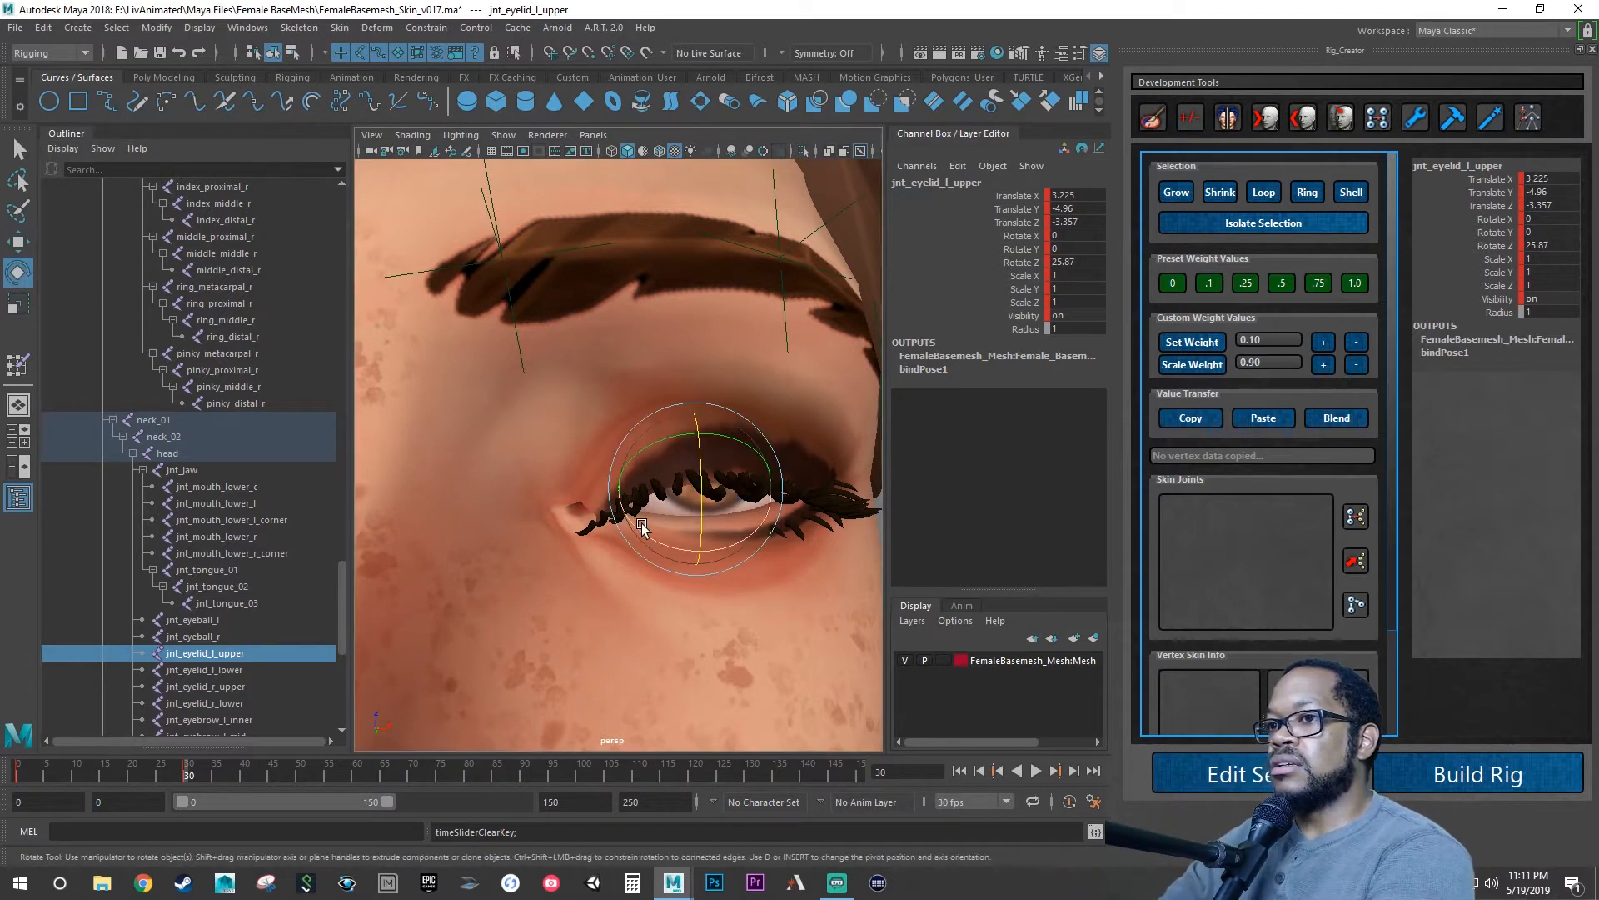
left_click_drag(698, 518, 713, 486)
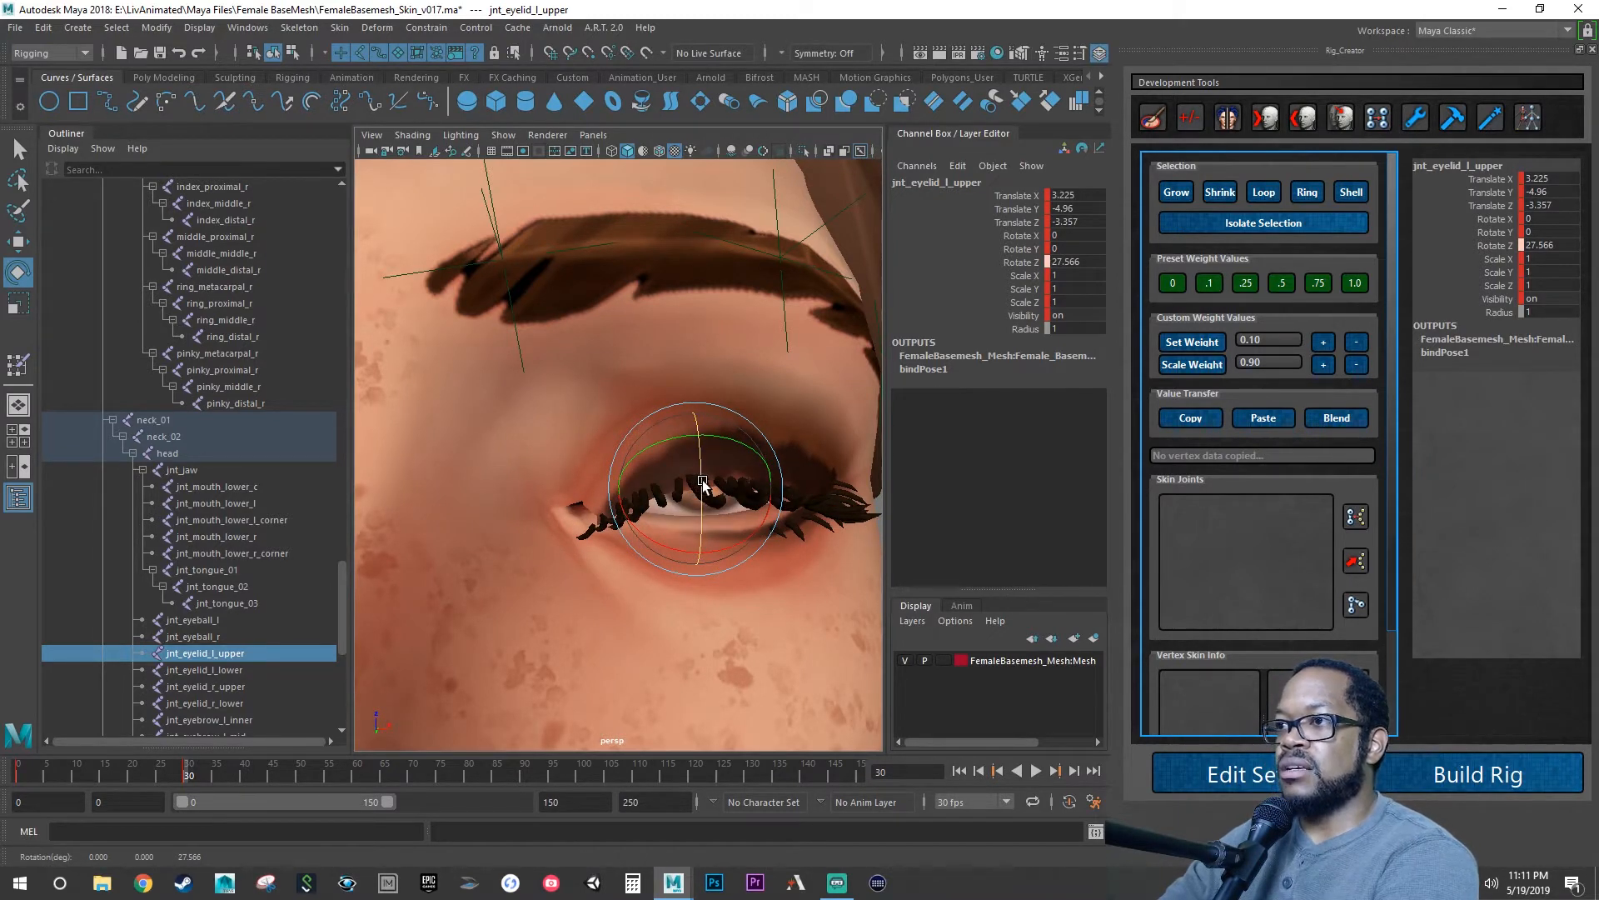
left_click_drag(703, 486, 704, 493)
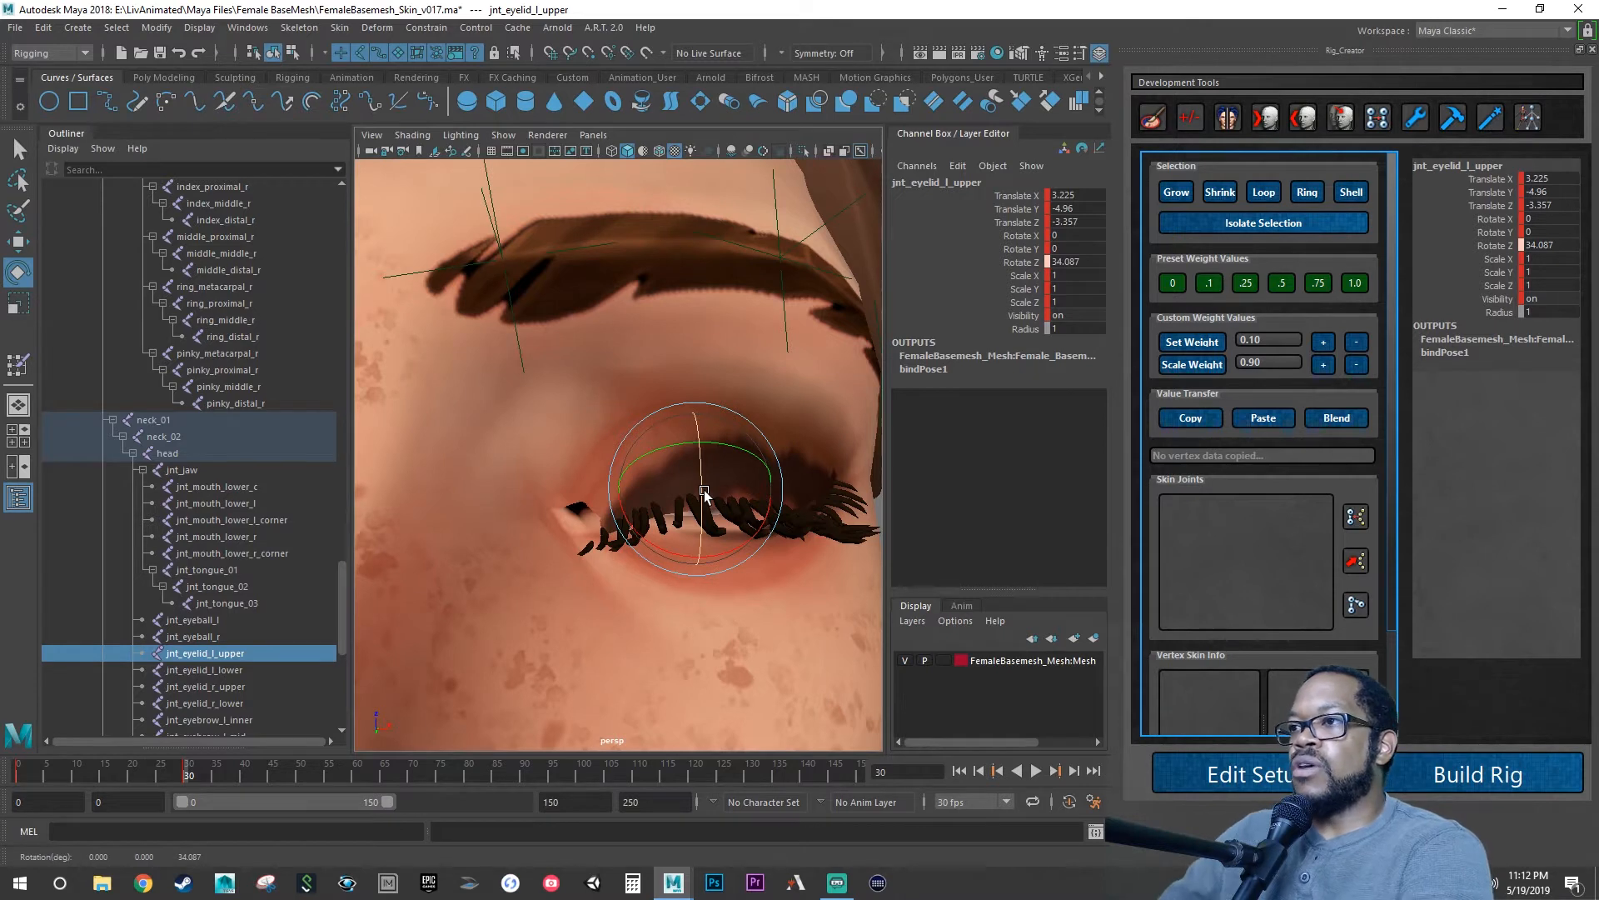
mouse_move(704, 492)
left_mouse_down()
mouse_move(702, 476)
mouse_move(693, 491)
left_mouse_up()
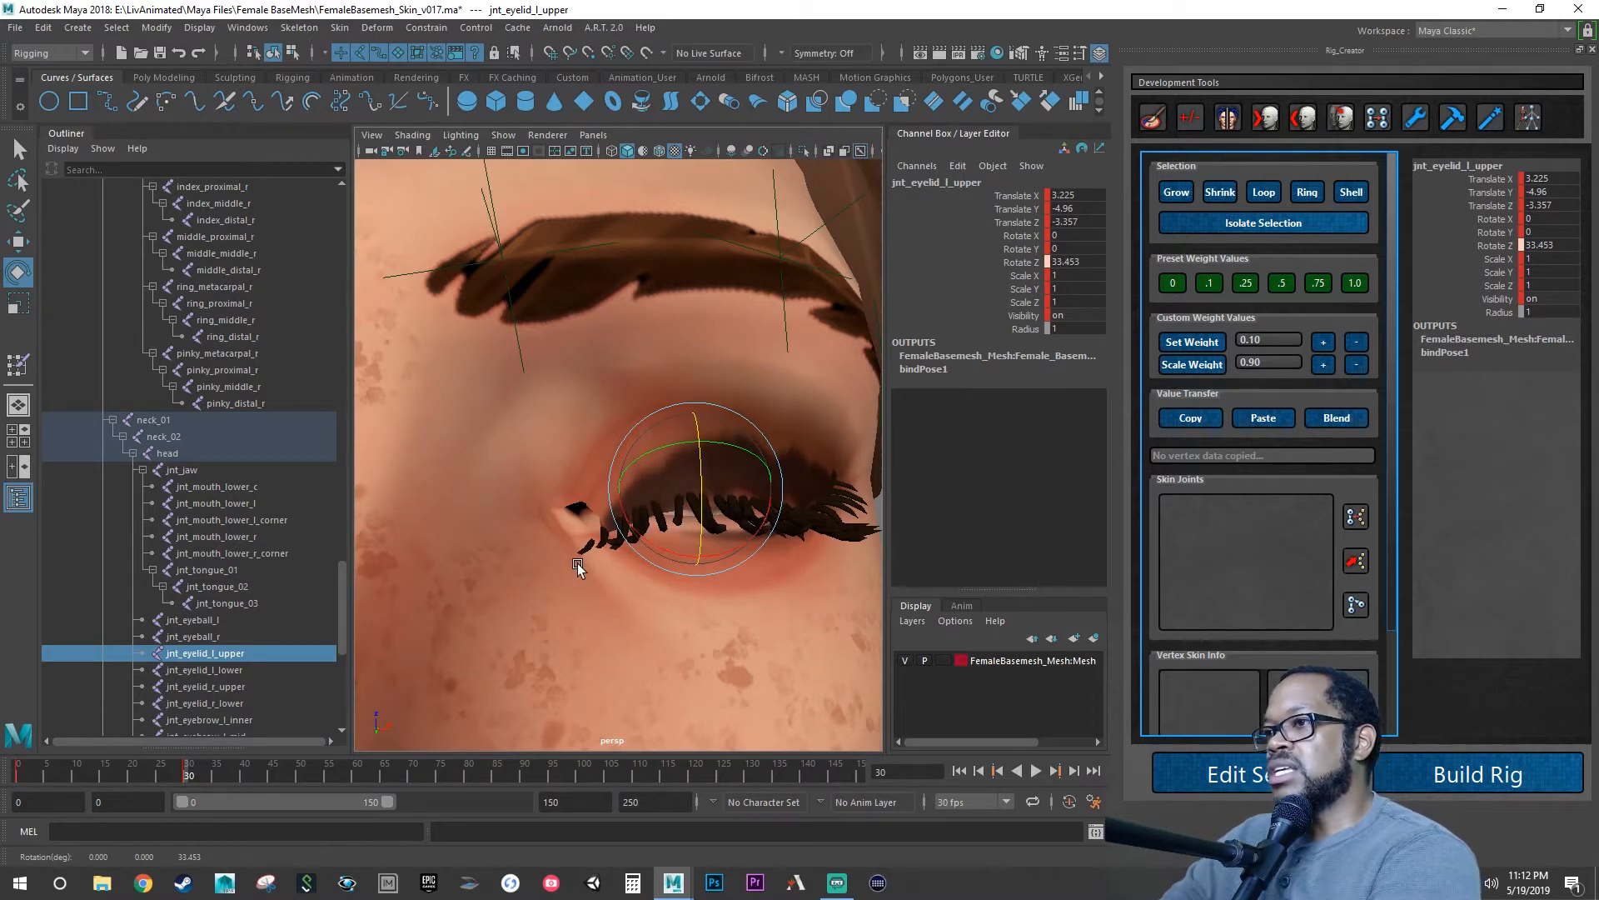
key("s")
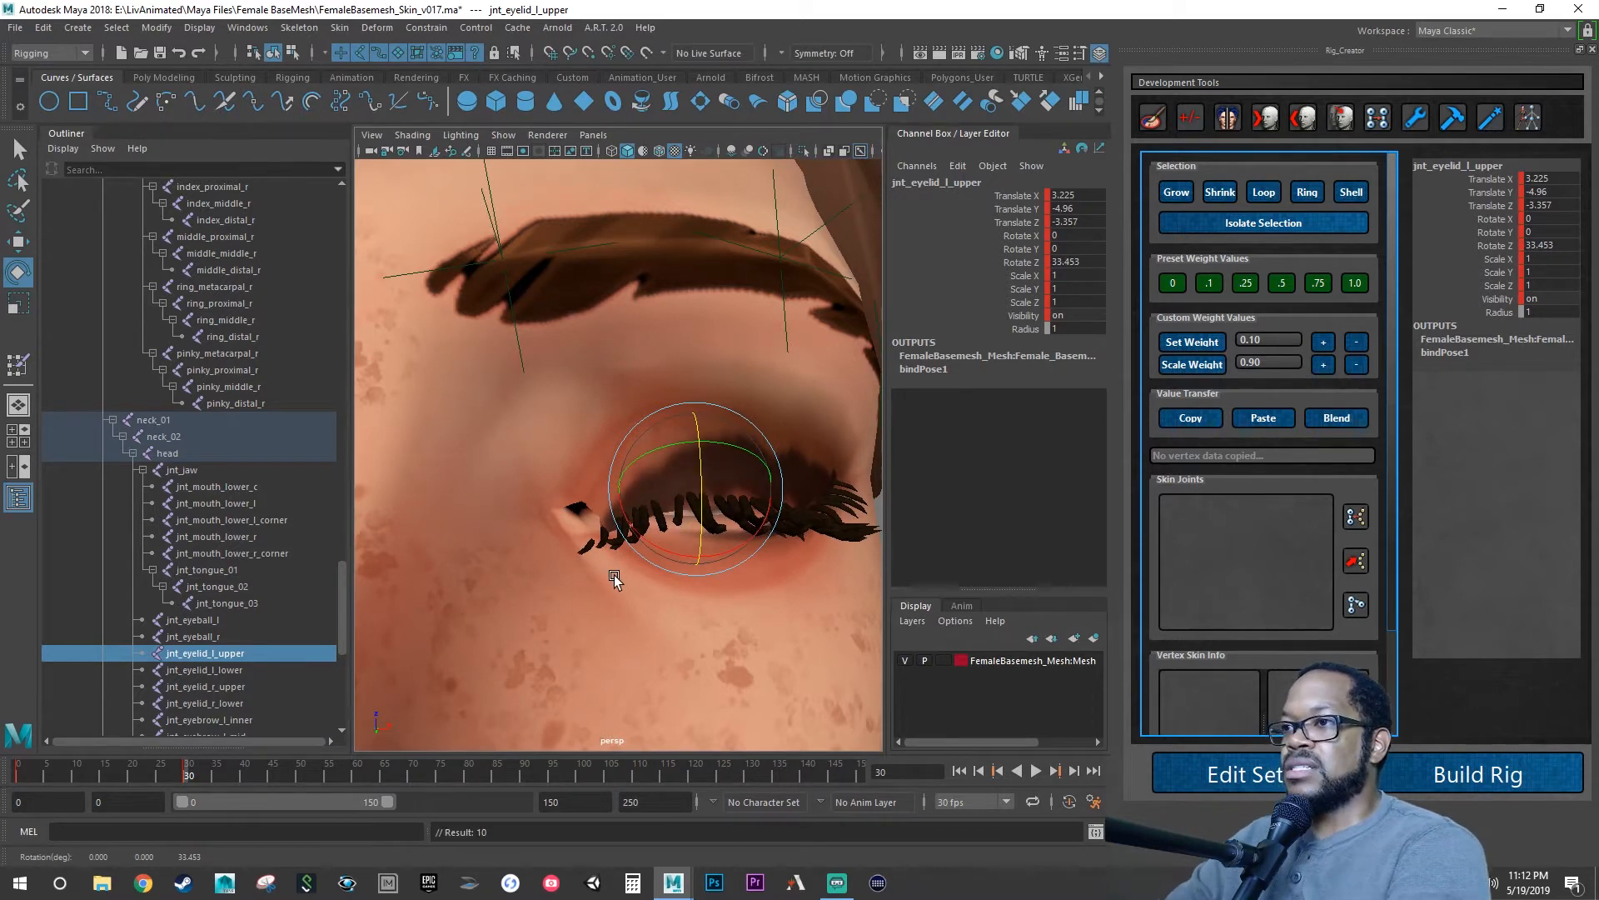
Hide the Outliner and select the Female_Basemesh face mesh near the inner corner of the left eye.
scroll(596, 572, "up", 4)
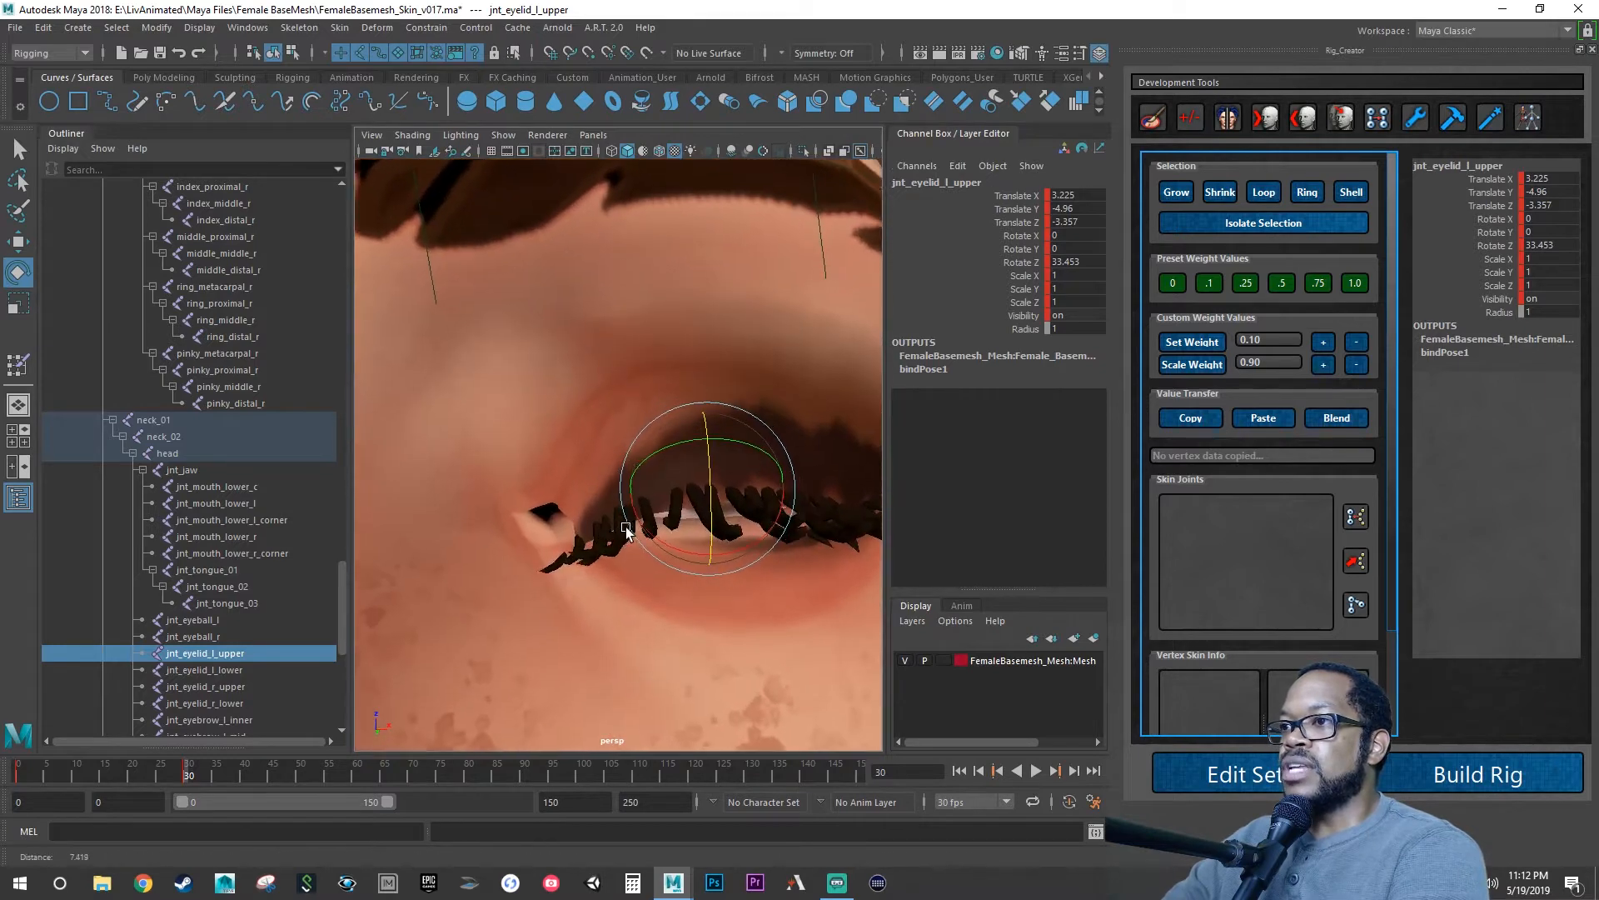
scroll(626, 531, "up", 3)
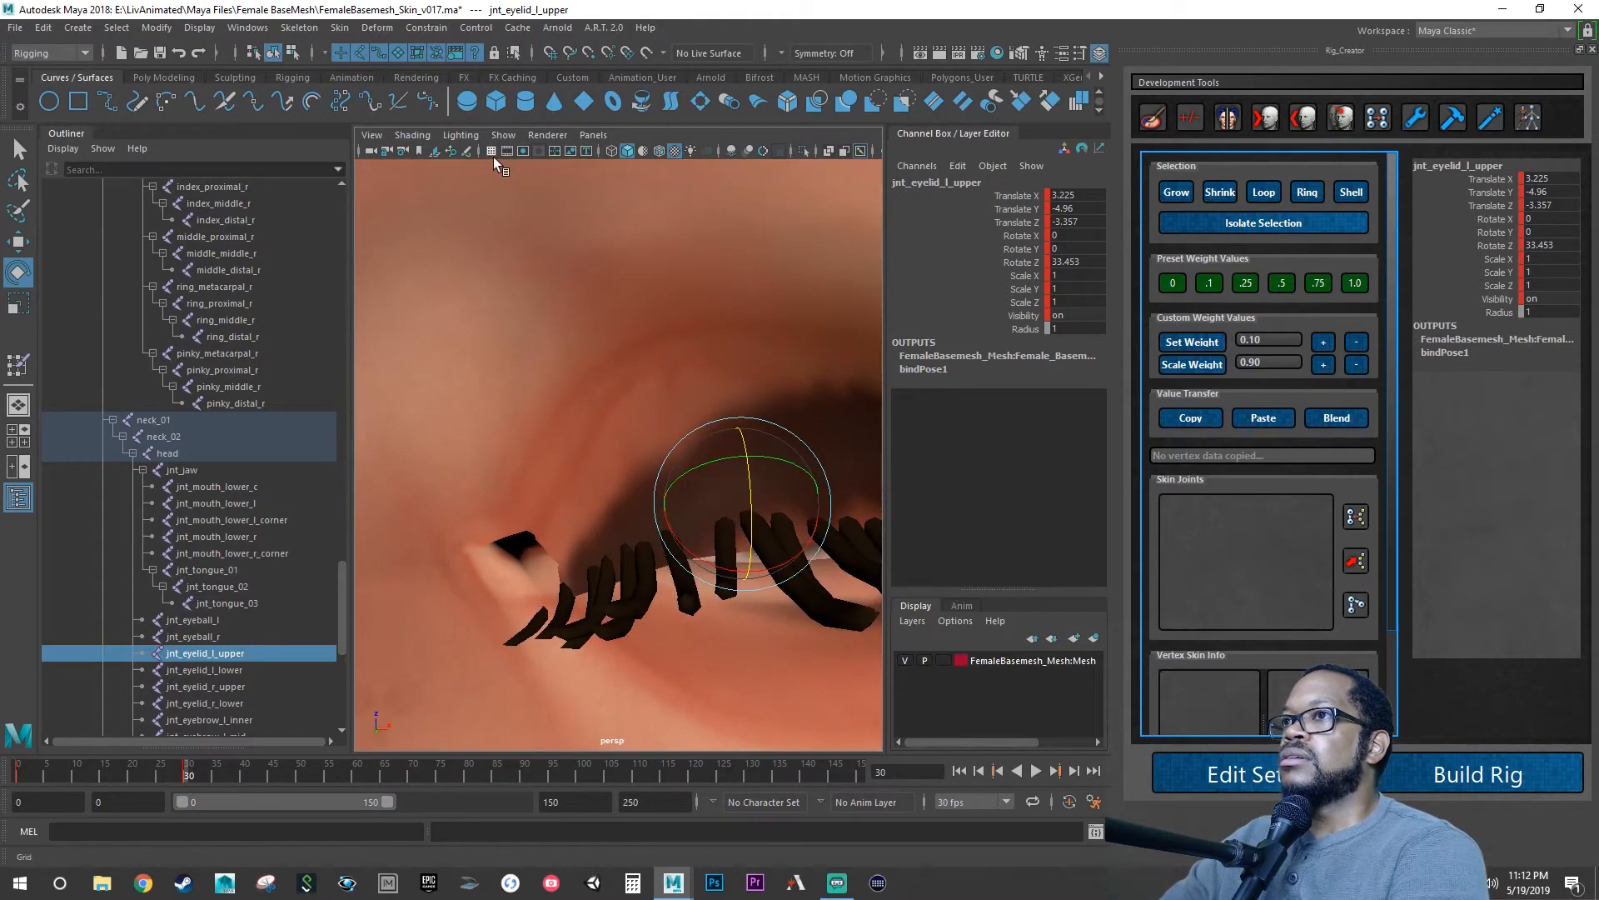
left_click_drag(655, 523, 661, 520, "alt")
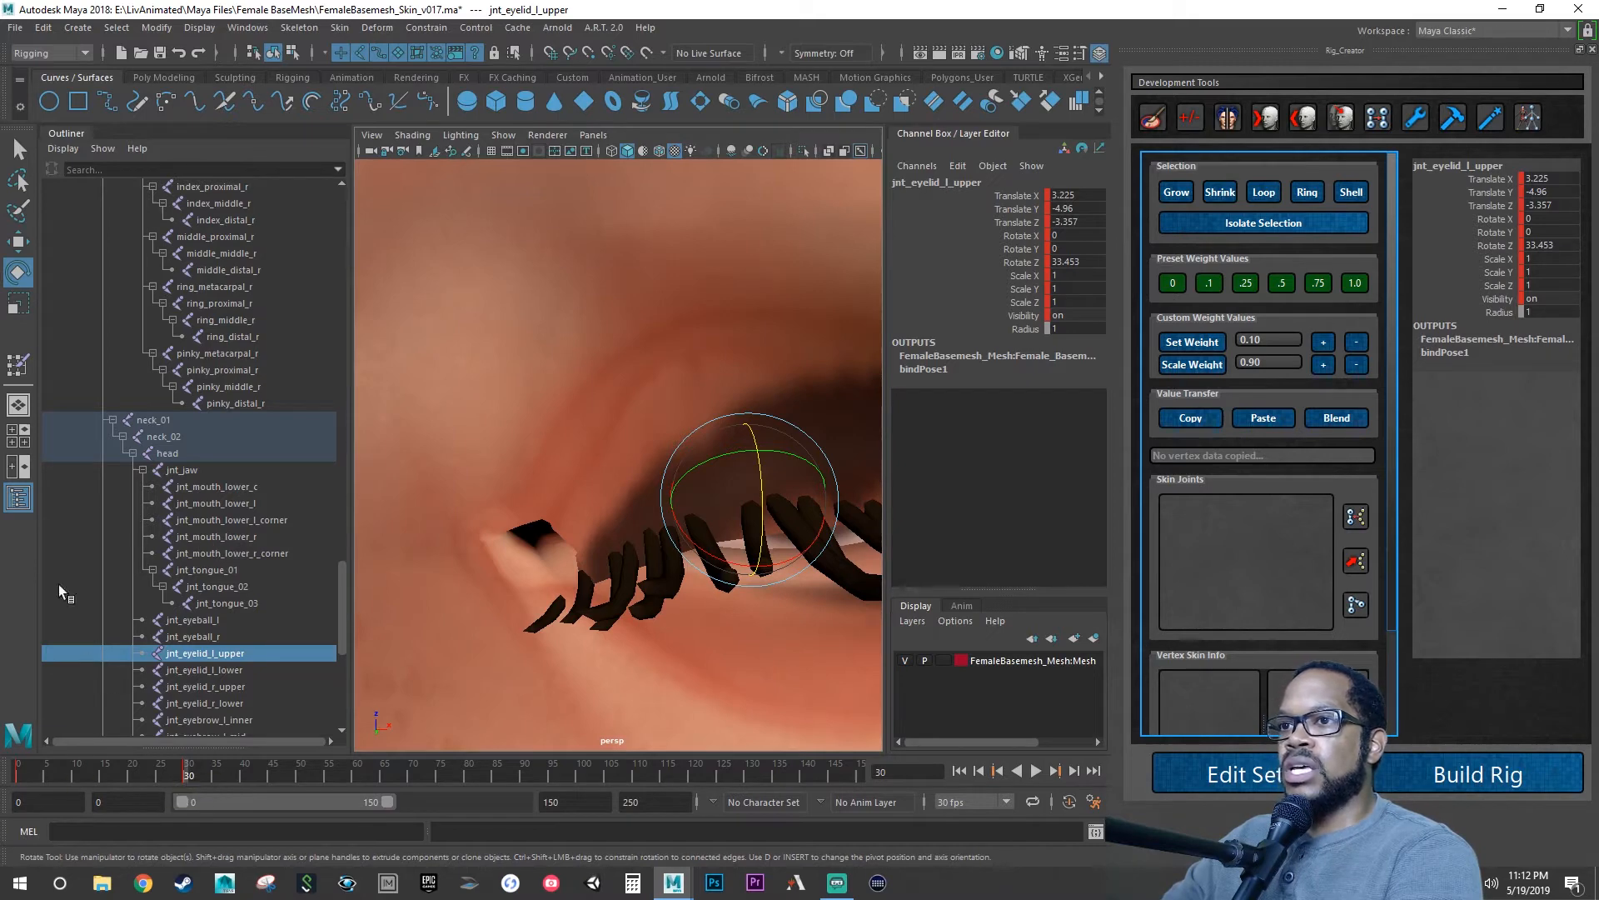
left_click(18, 498)
left_click(333, 417)
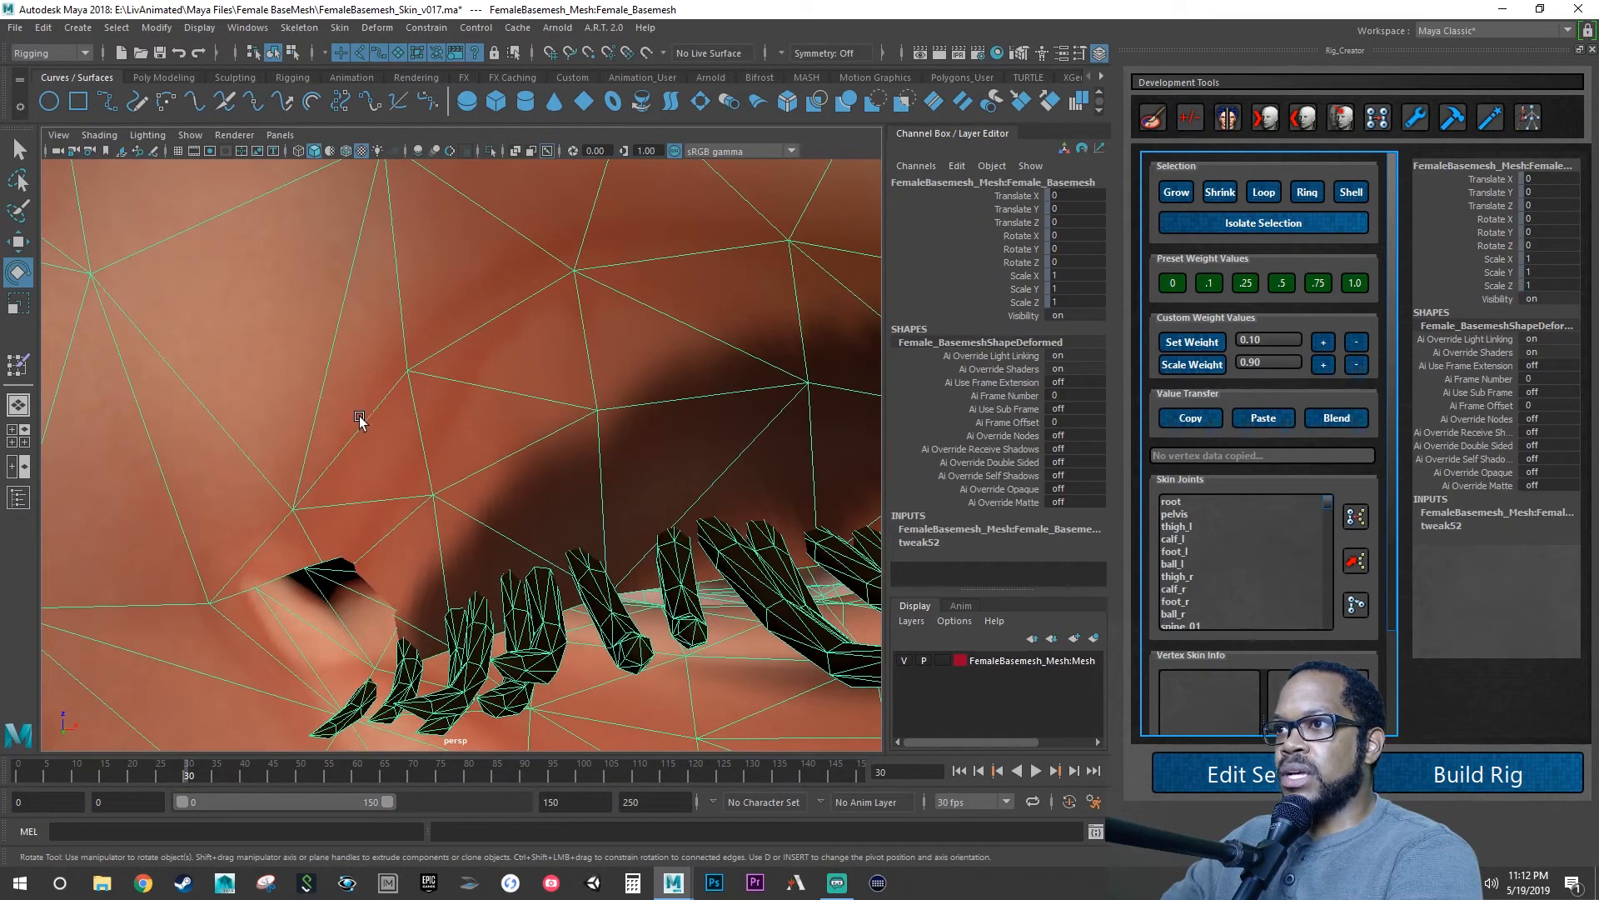
Switch the face mesh to vertex selection and scrub back to frame 7 to view the inner corner with the eye open.
right_click(361, 407)
left_click(283, 406)
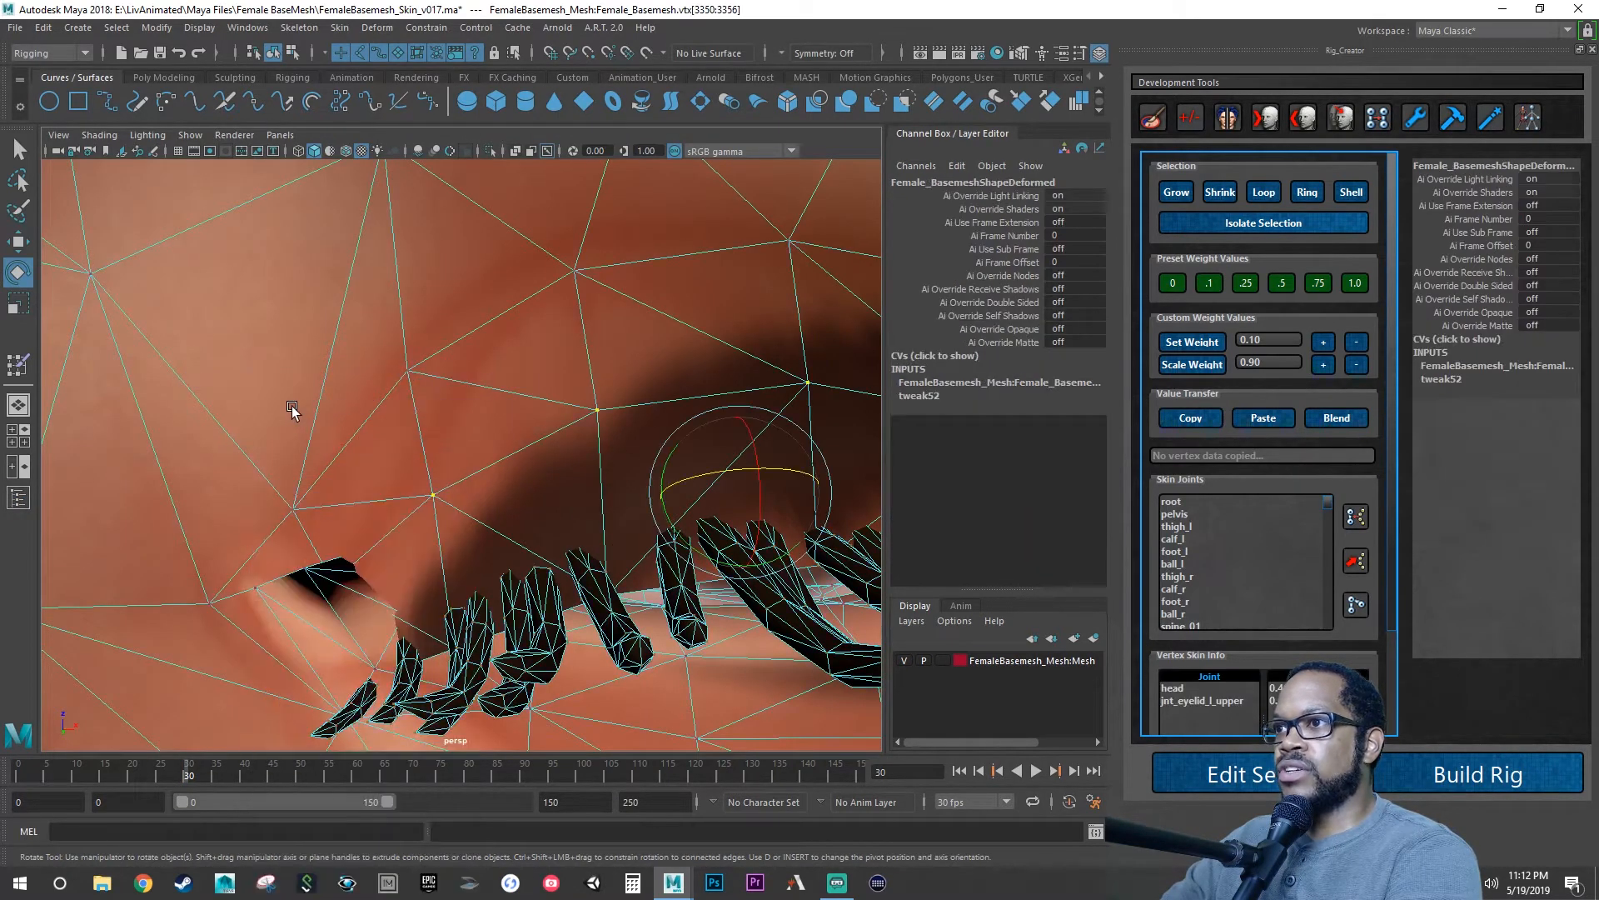
left_click(434, 493)
right_click_drag(478, 512, 408, 517, "alt")
left_click_drag(408, 516, 442, 509, "alt")
left_click_drag(177, 767, 86, 706)
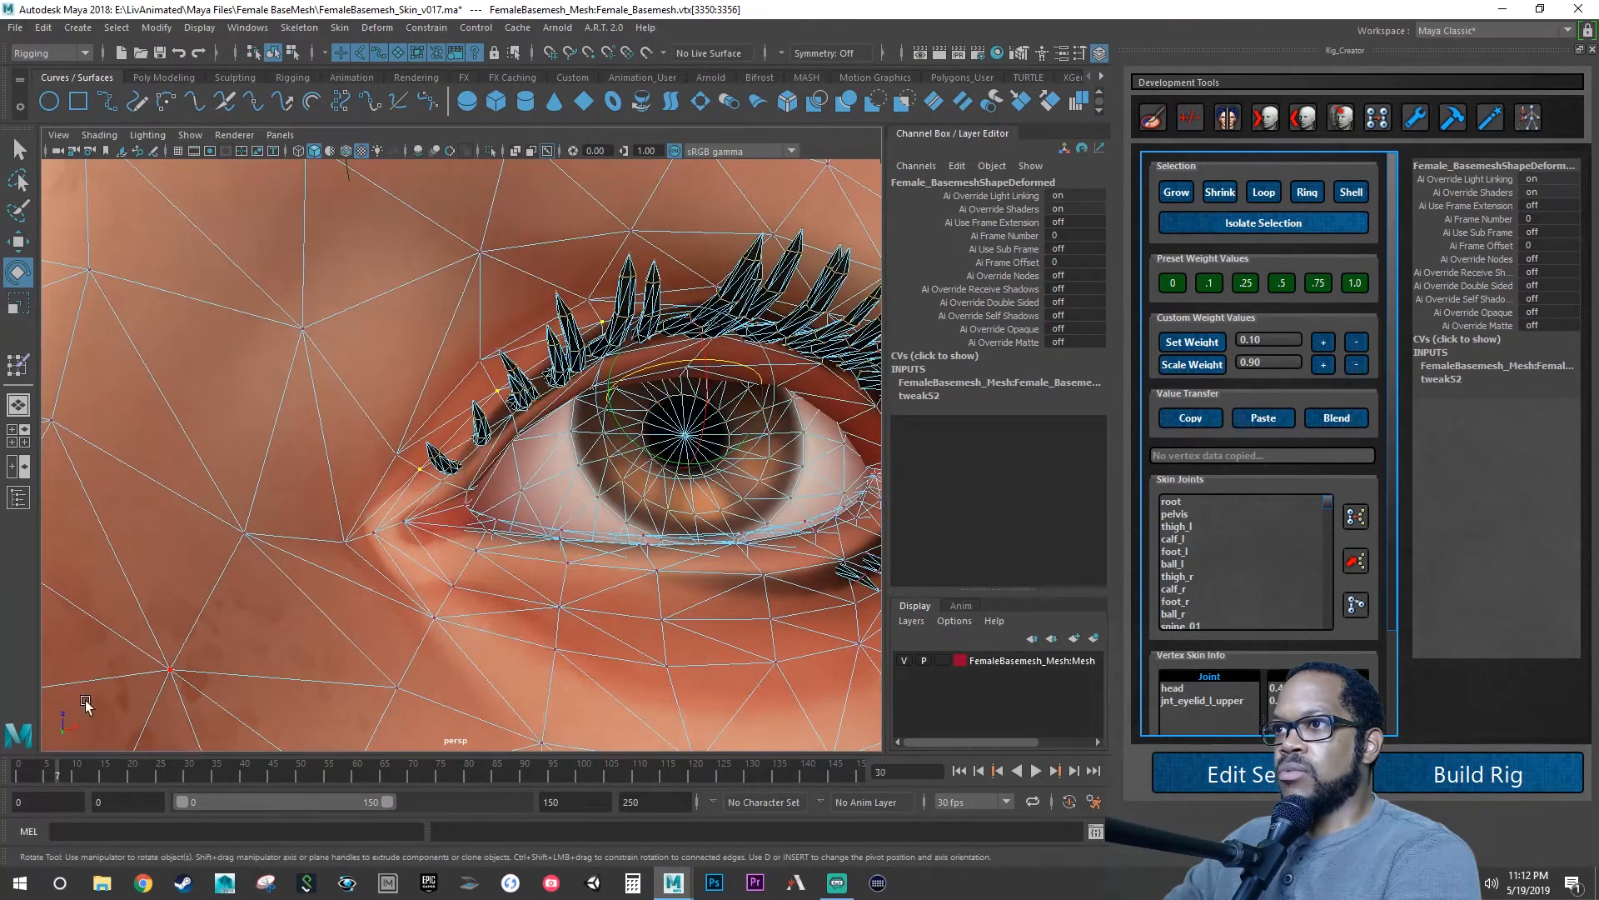
Select the three upper-lid vertices nearest the inner corner and, at frame 37, raise their head weight by 0.20 in total, in 0.10 increments.
left_click(468, 489)
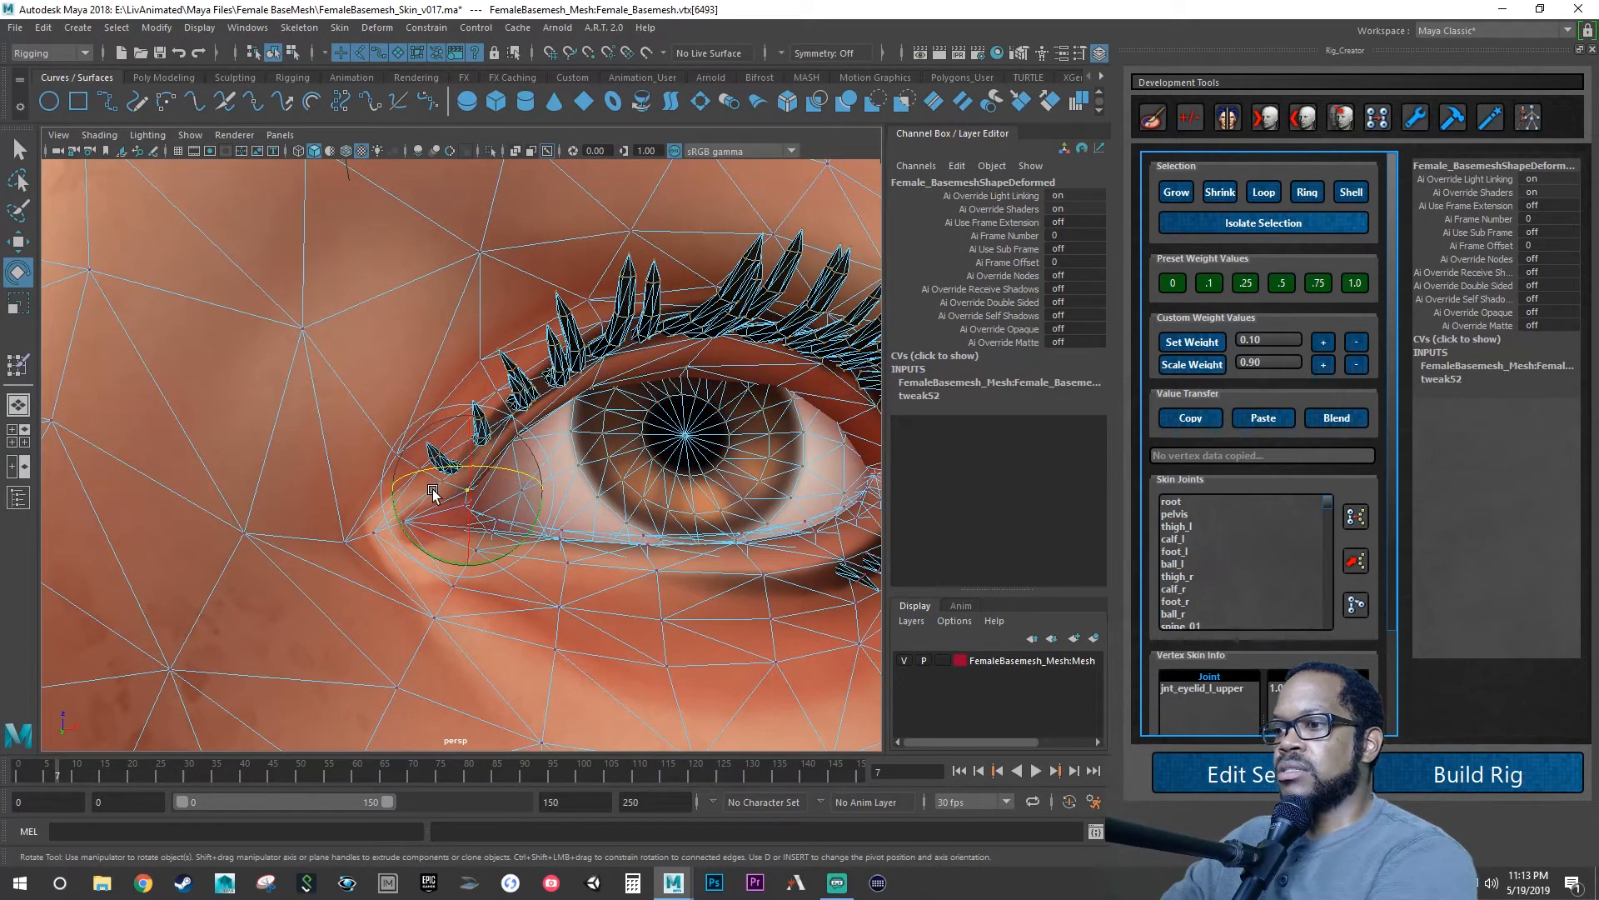
key("w")
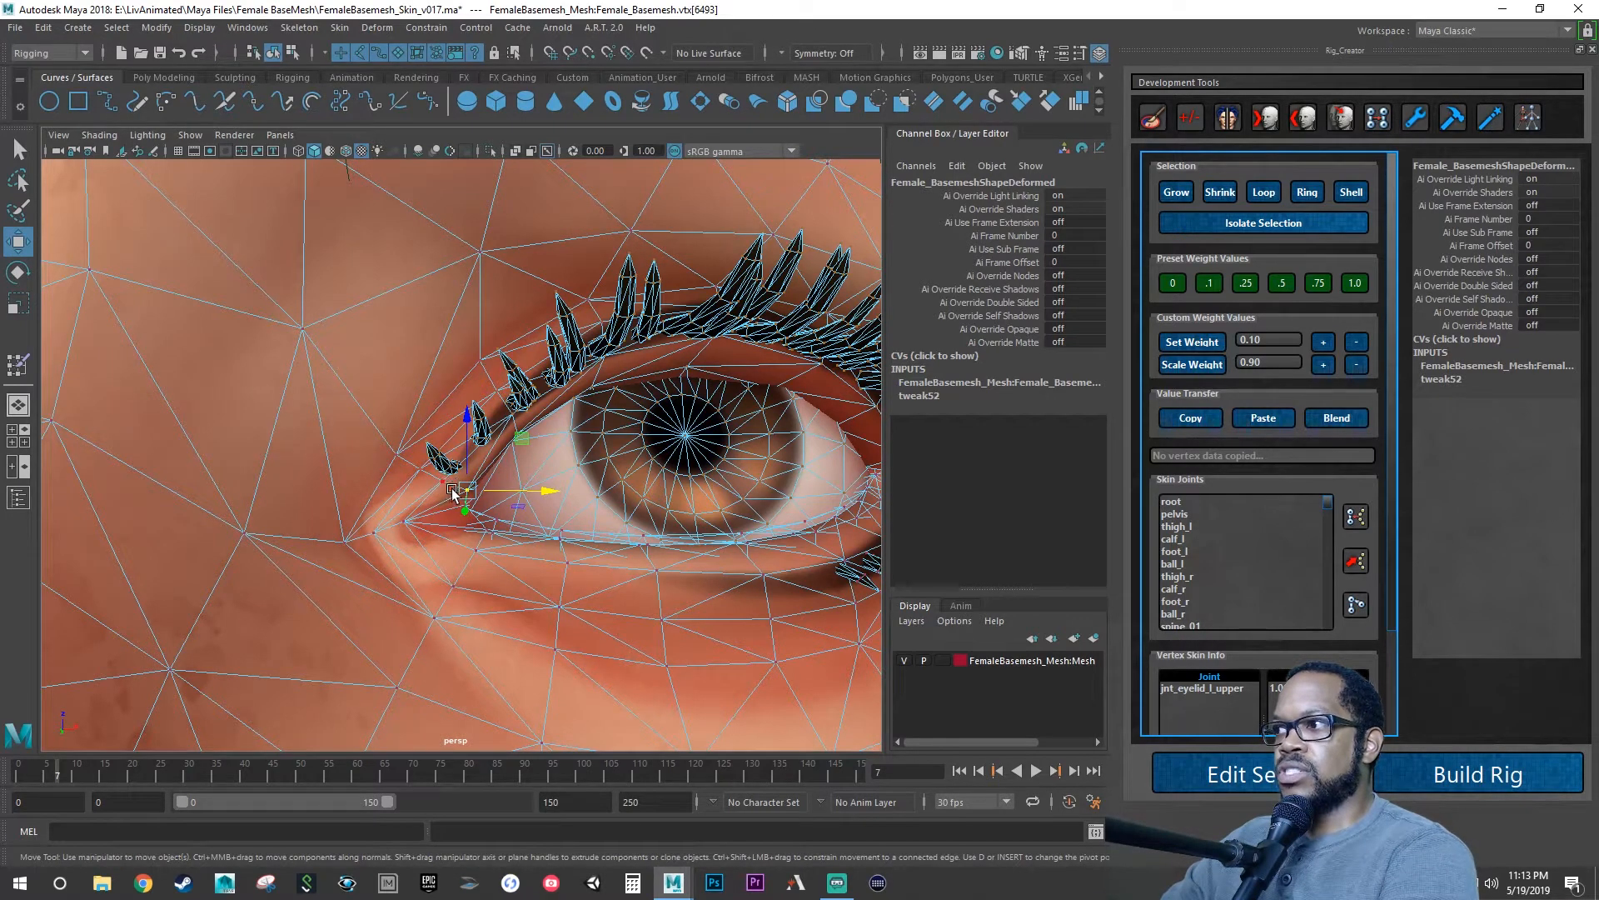
left_click_drag(78, 767, 24, 739)
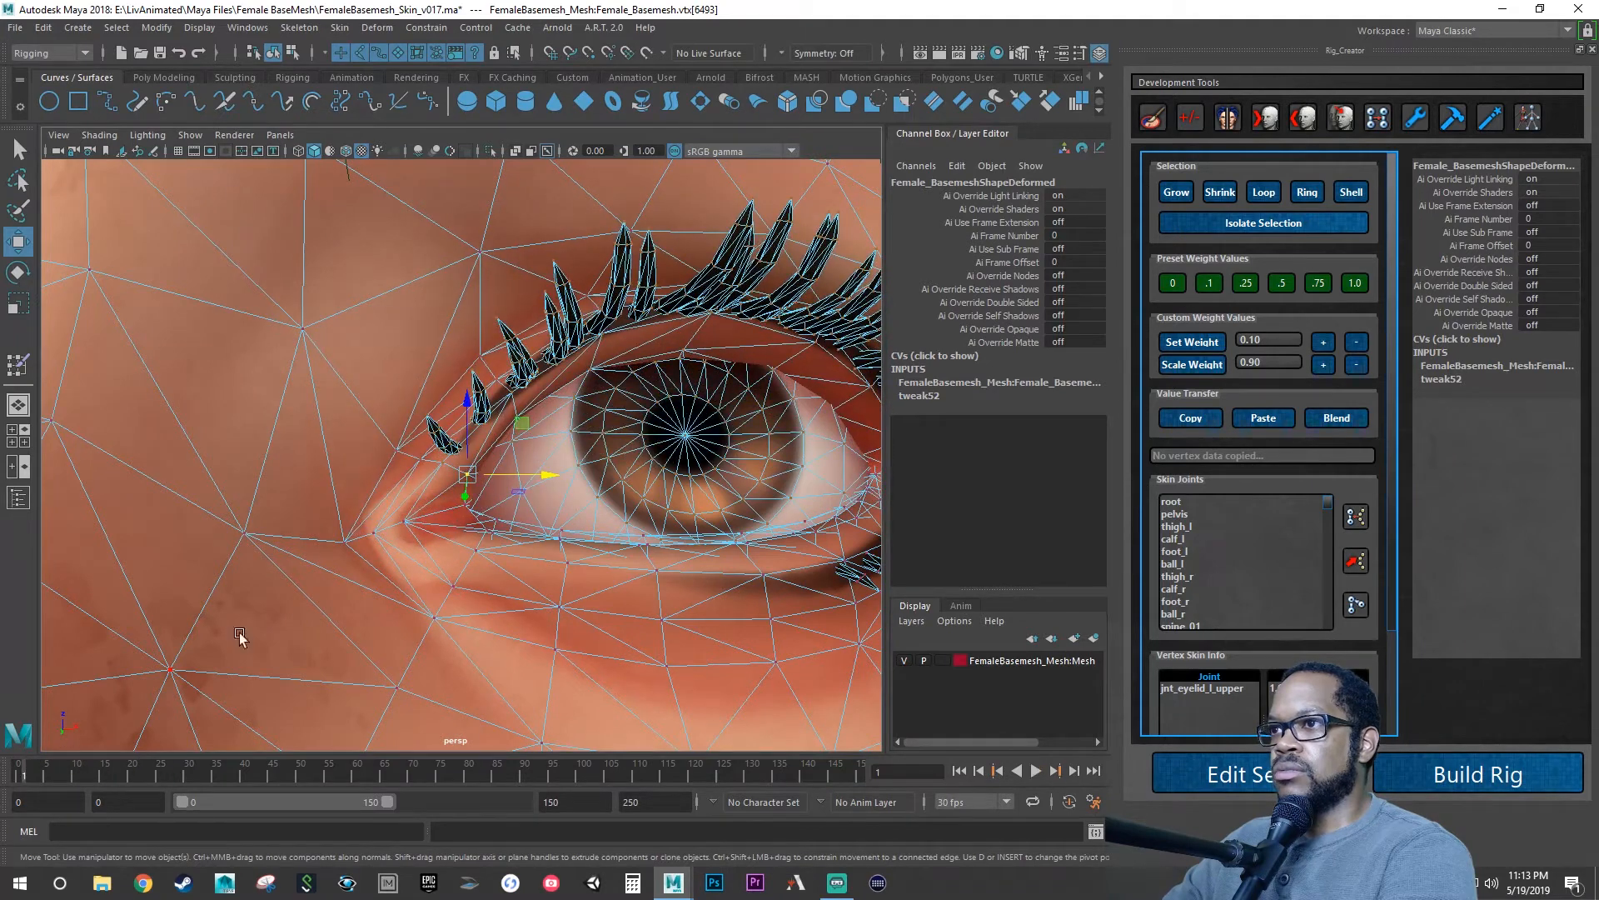
left_click(430, 463)
left_click(419, 459, "shift")
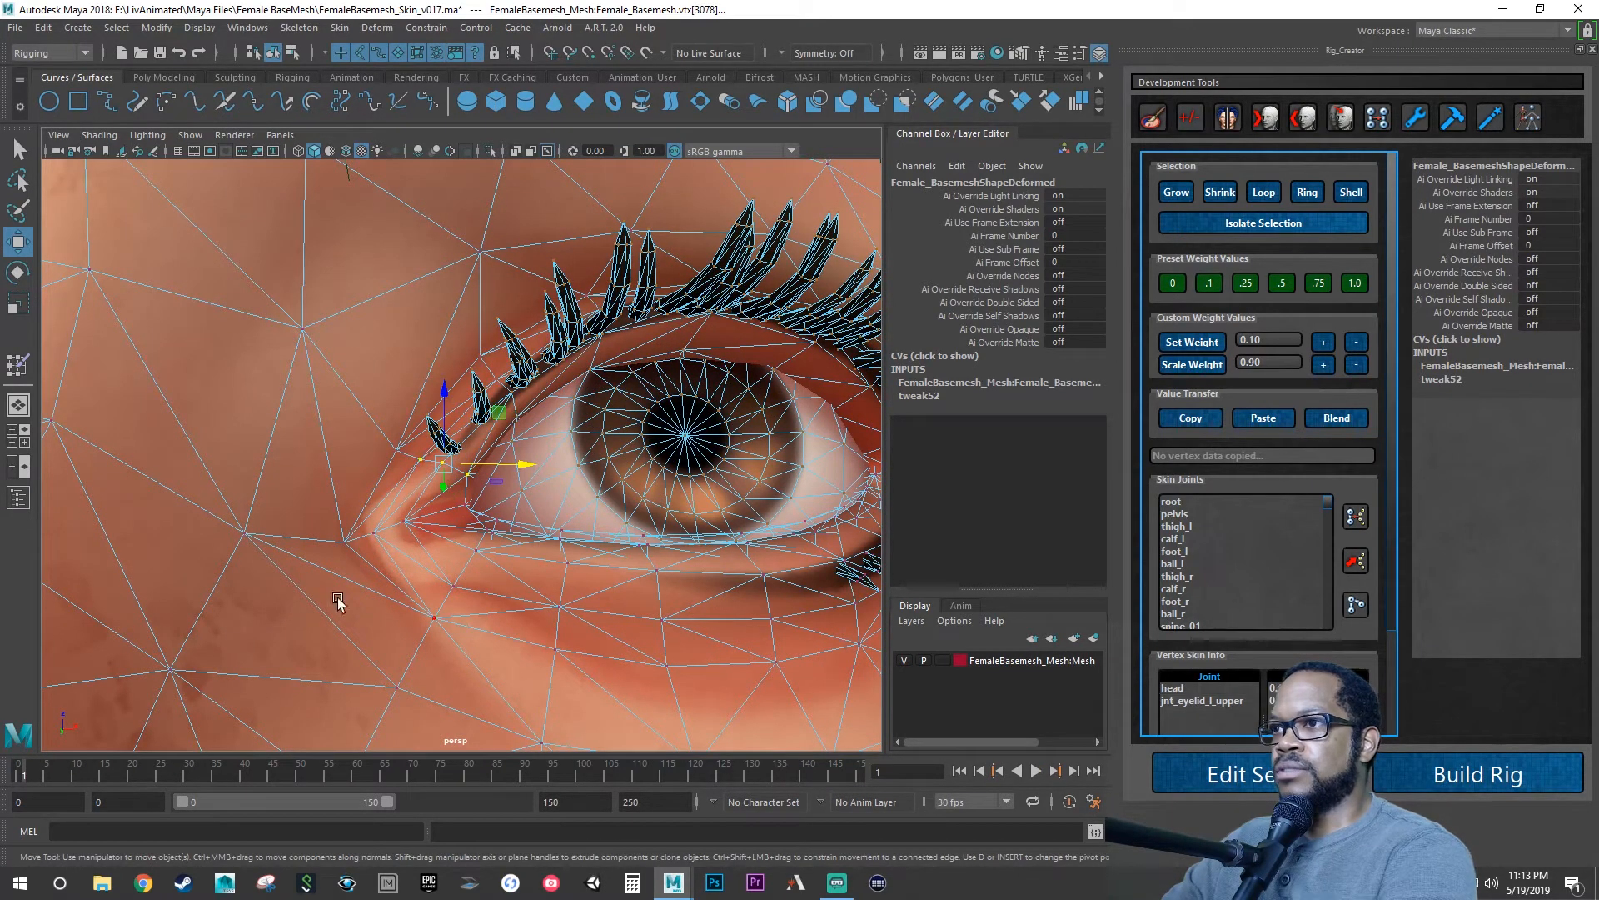
left_click_drag(30, 777, 228, 771)
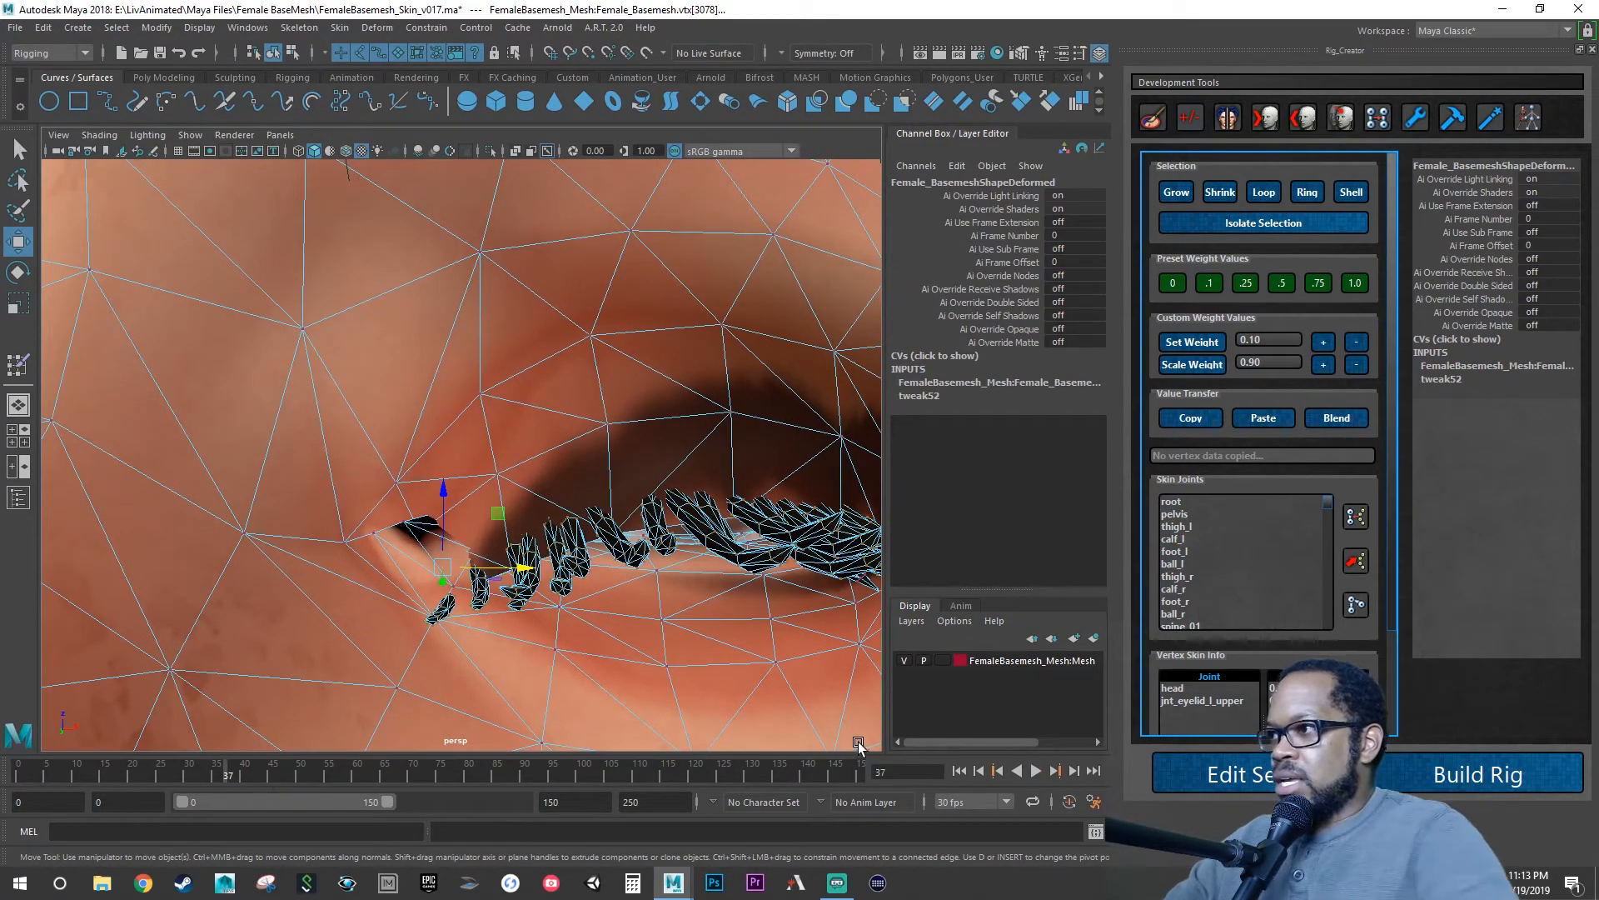
left_click(1171, 689)
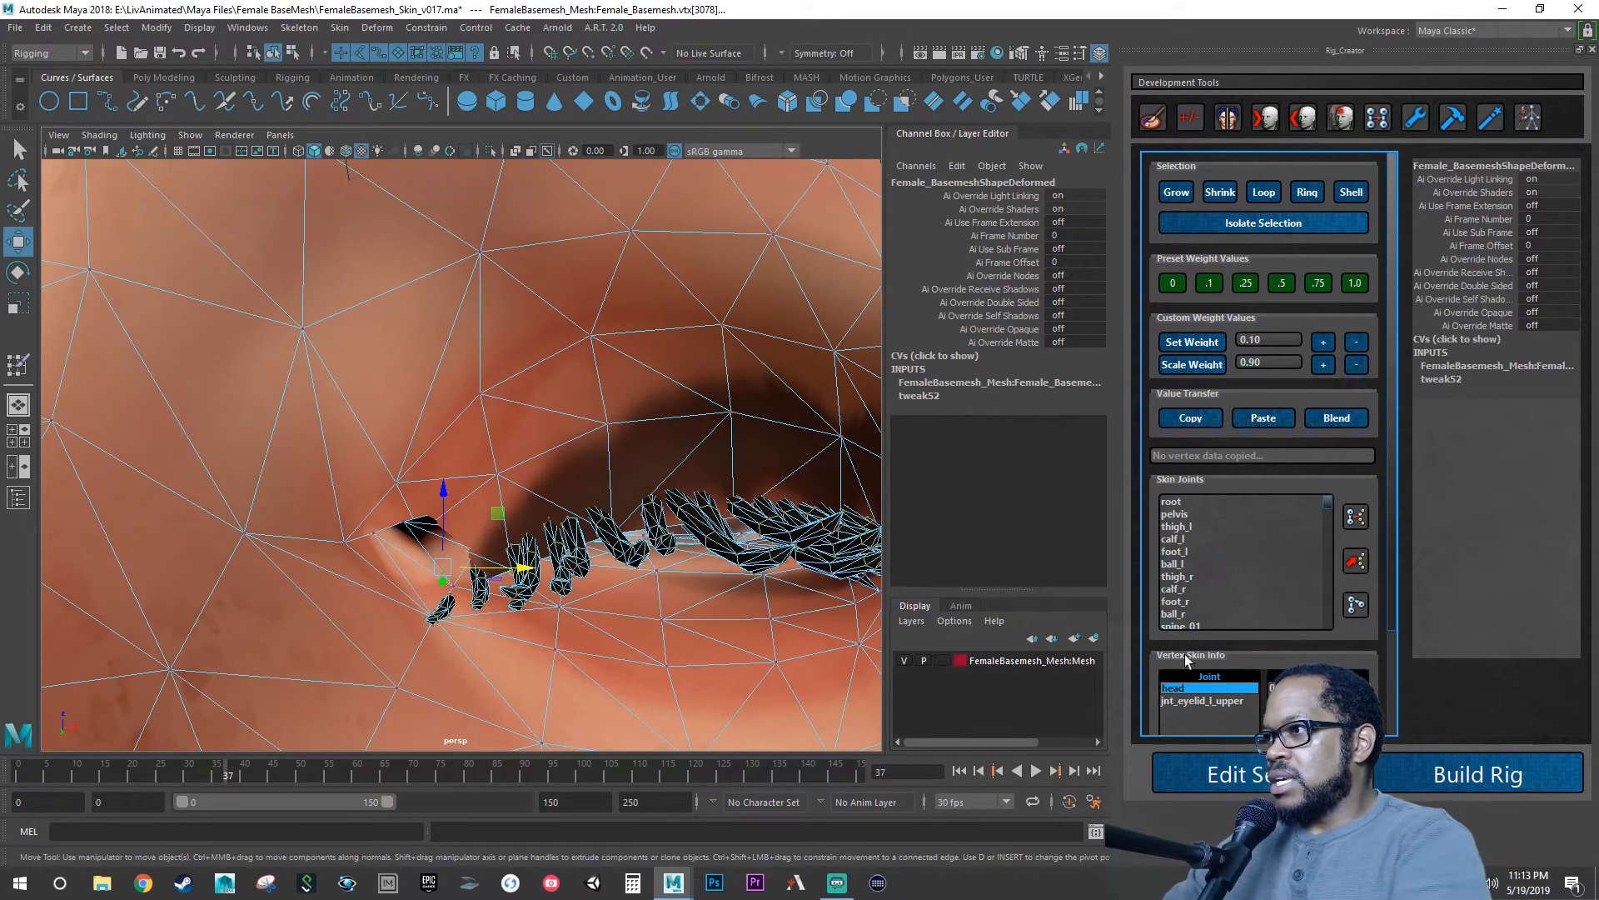
scroll(1223, 581, "down", 4)
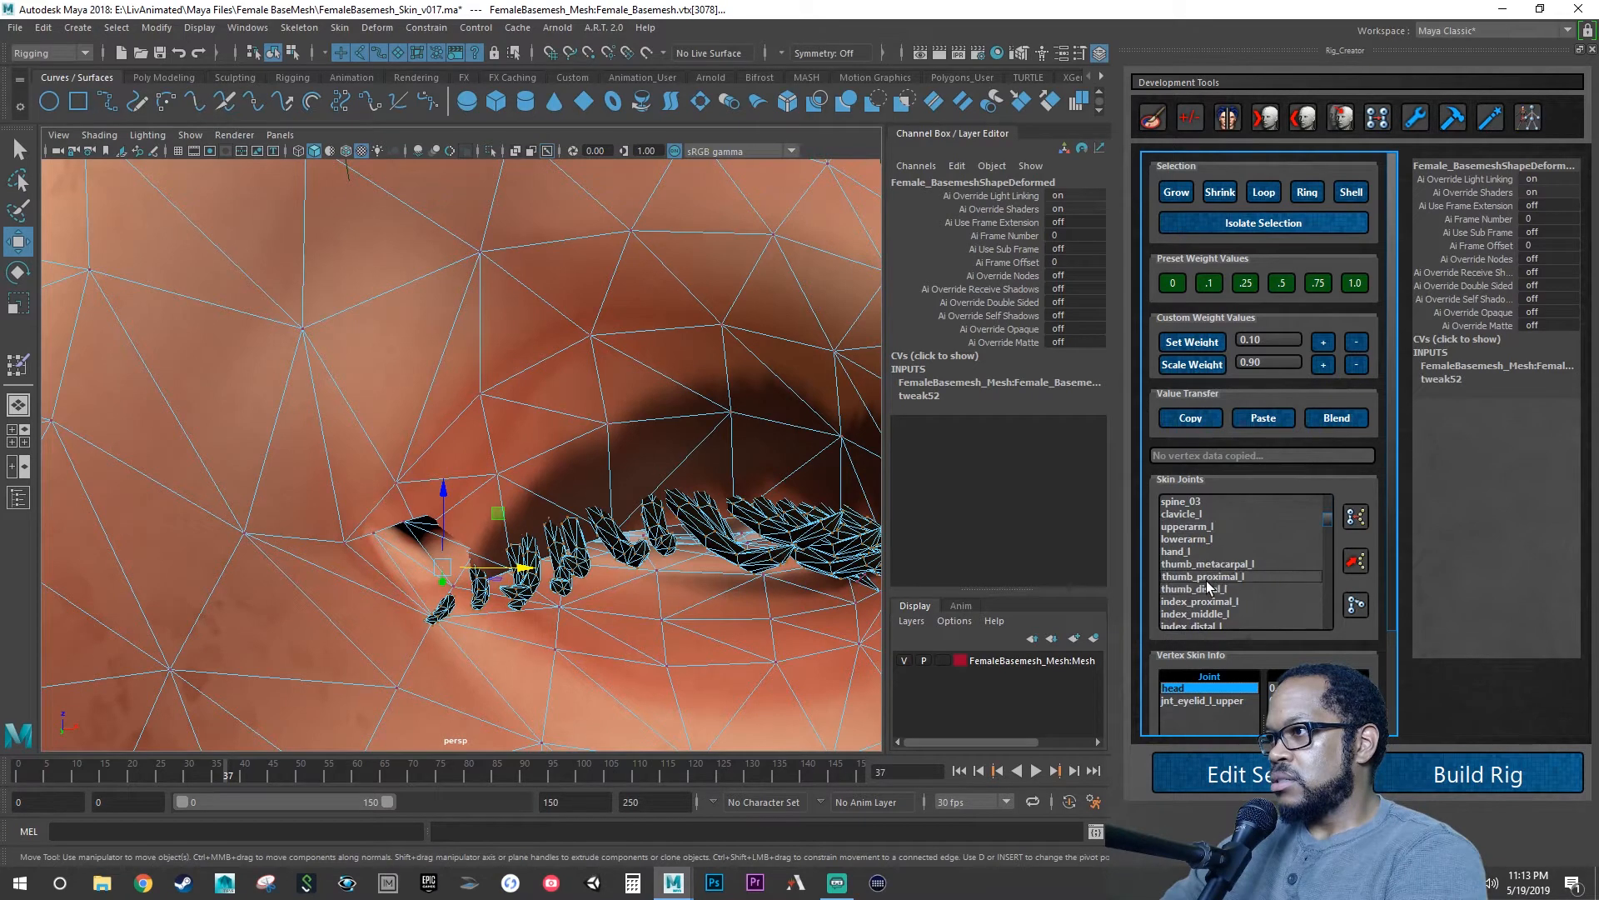
scroll(1207, 581, "down", 6)
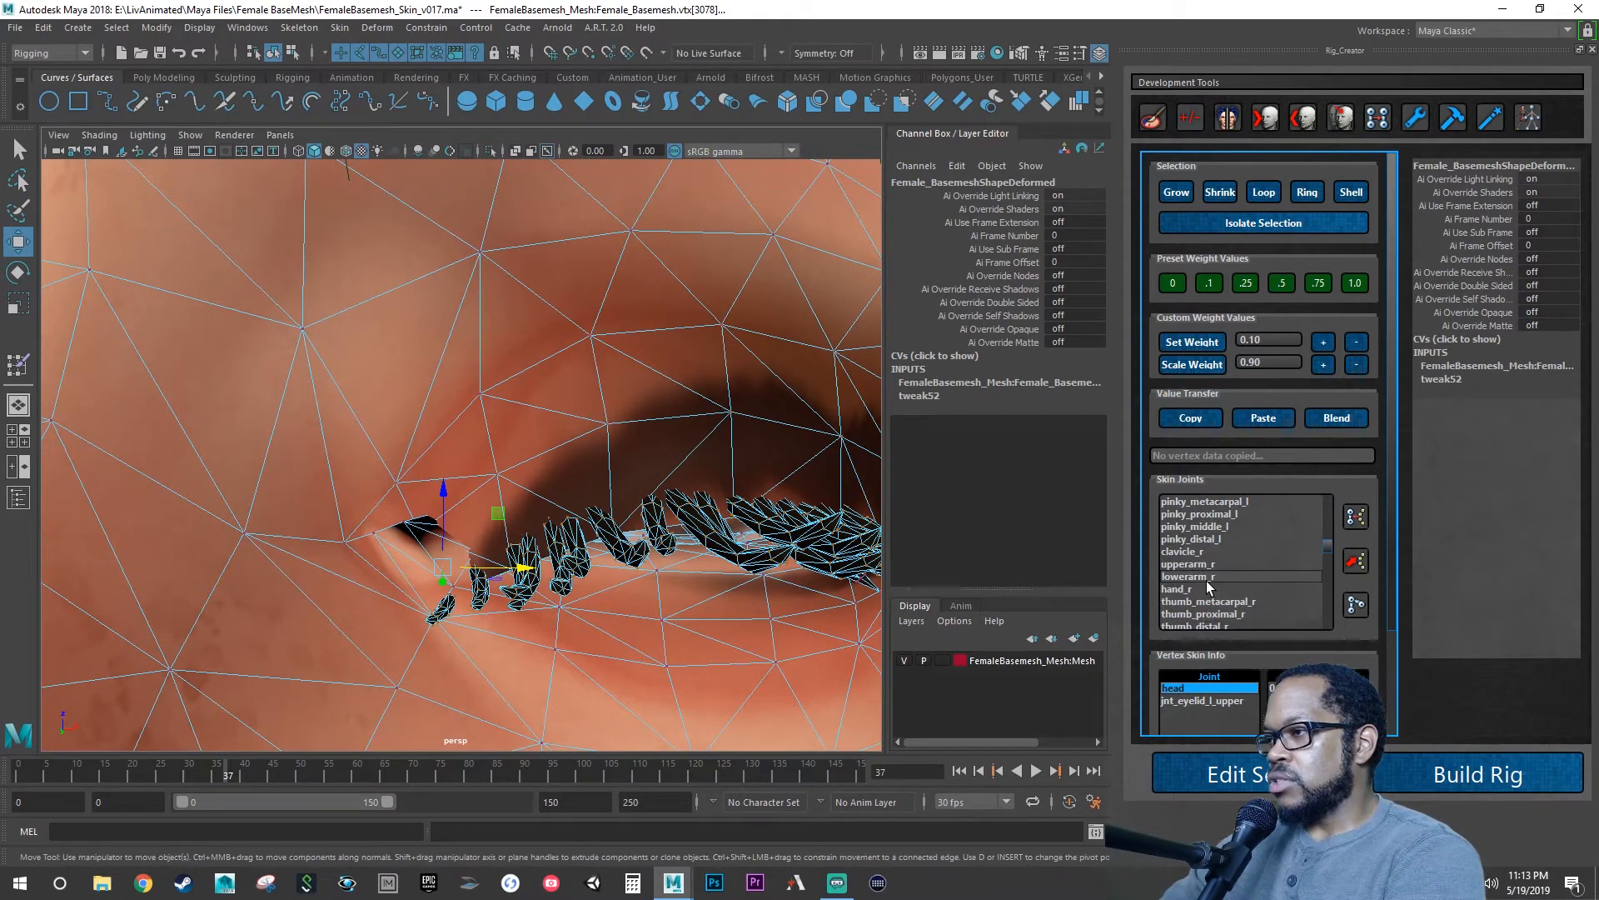
scroll(1204, 588, "down", 2)
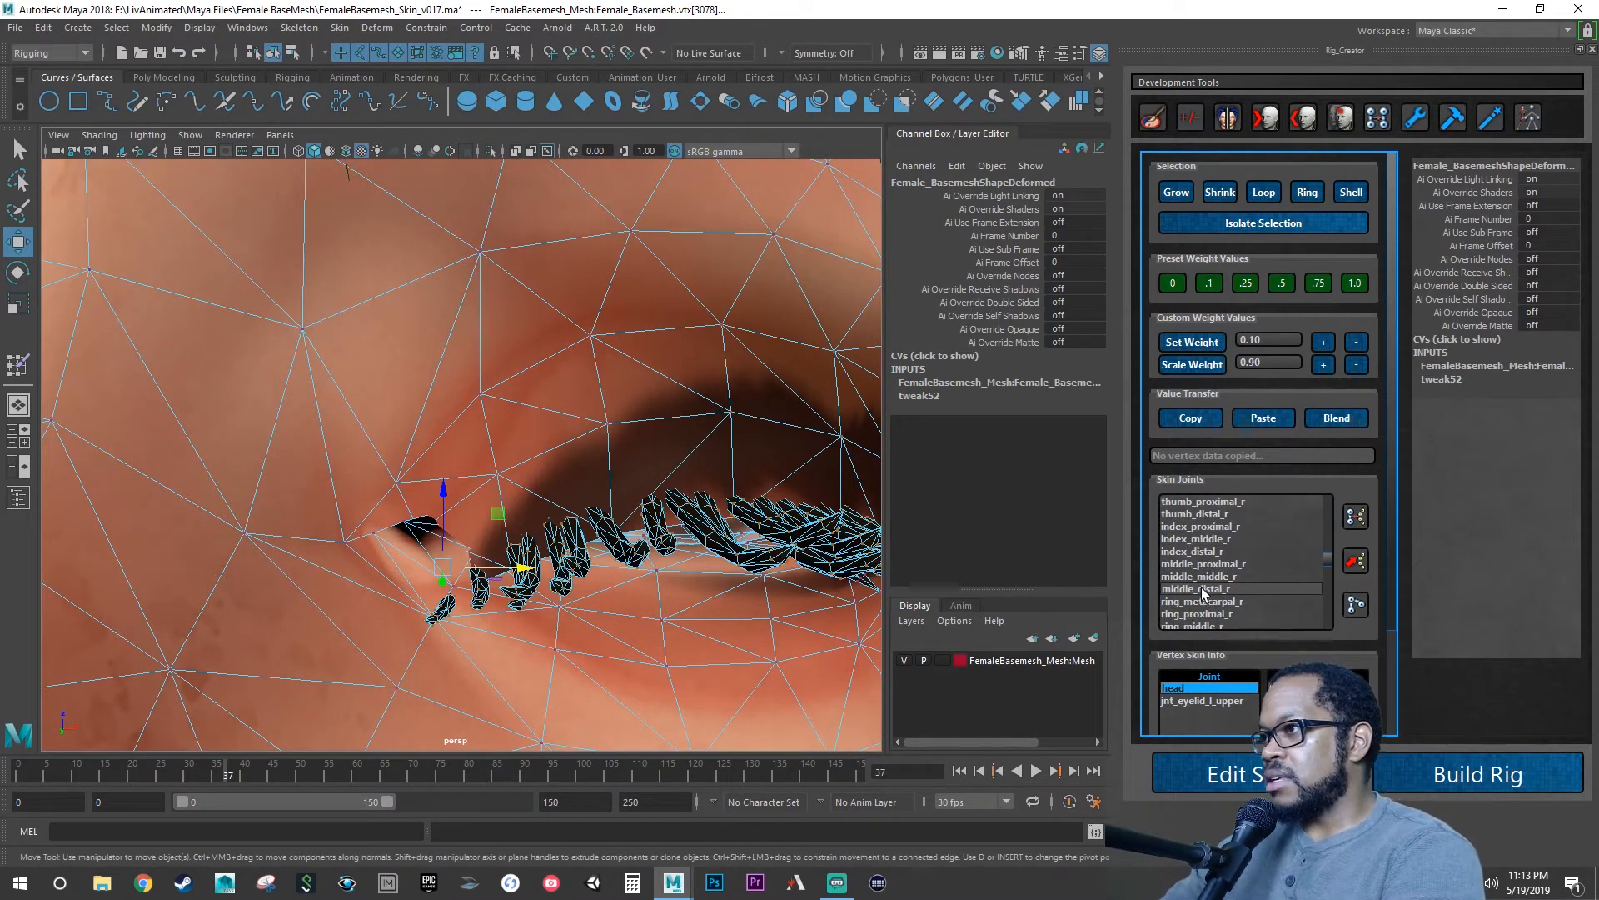
scroll(1201, 586, "down", 4)
scroll(1197, 587, "down", 1)
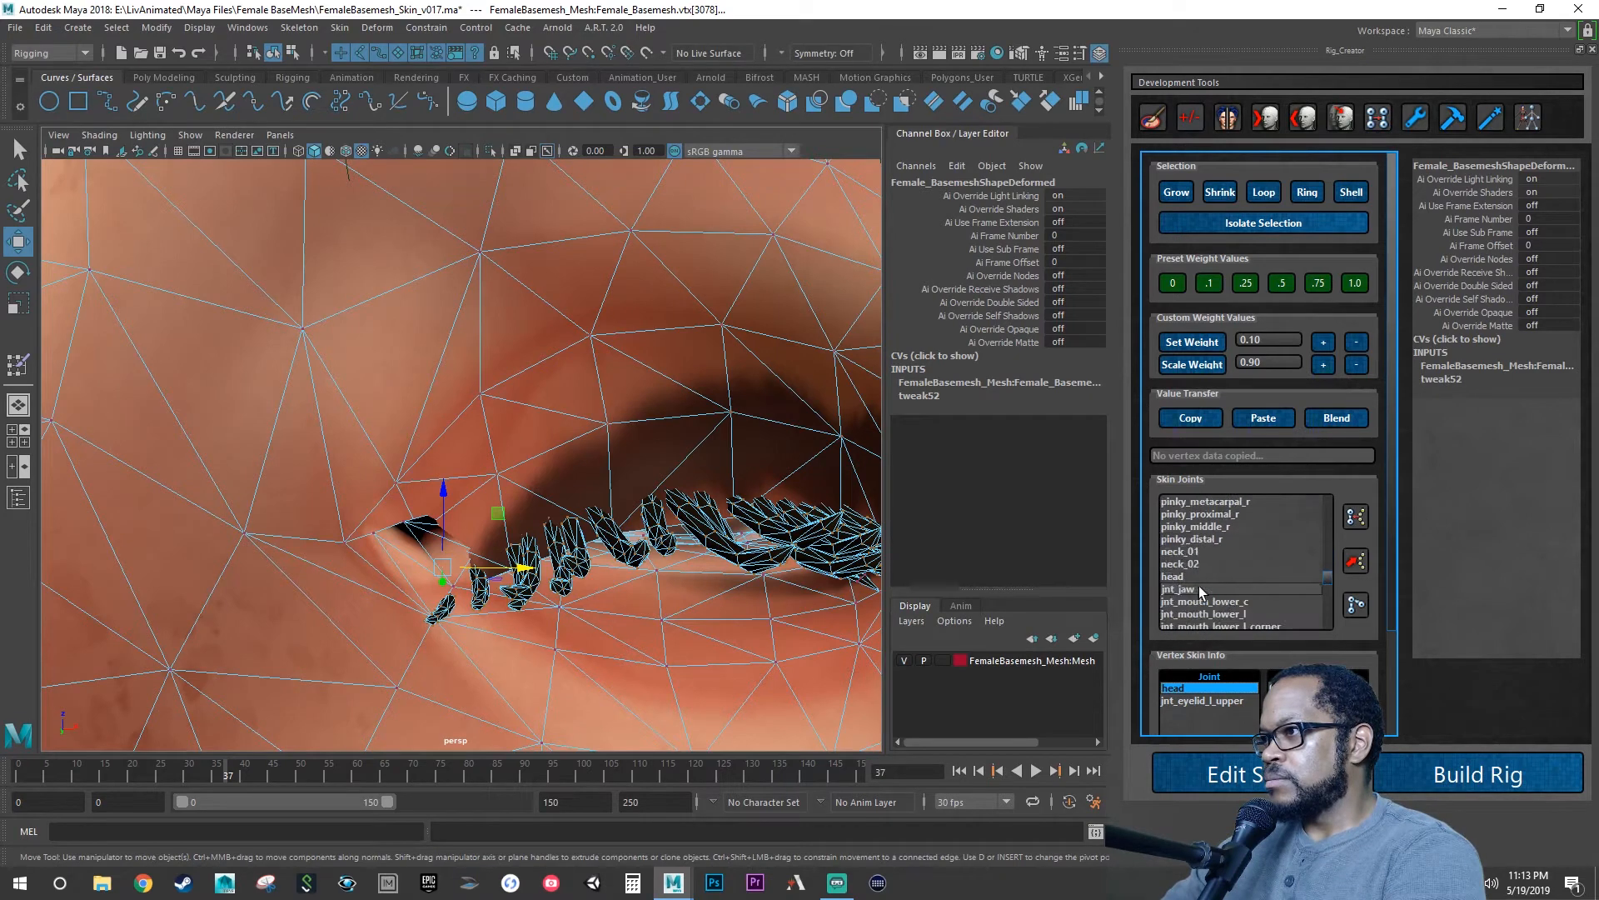
left_click(1185, 577)
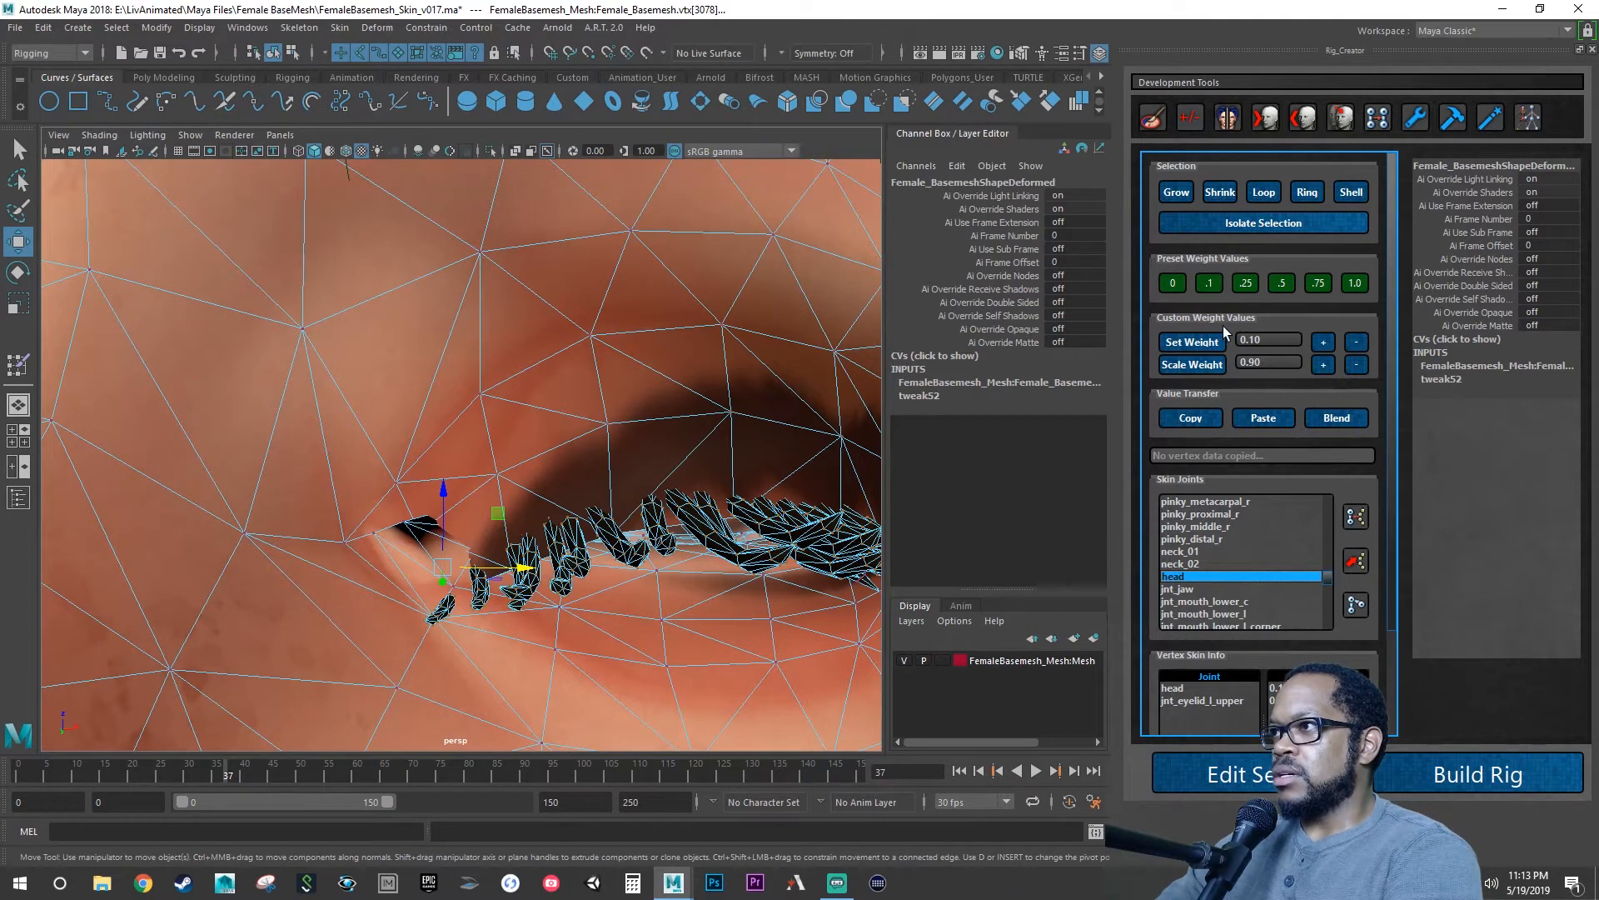
left_click(1324, 343)
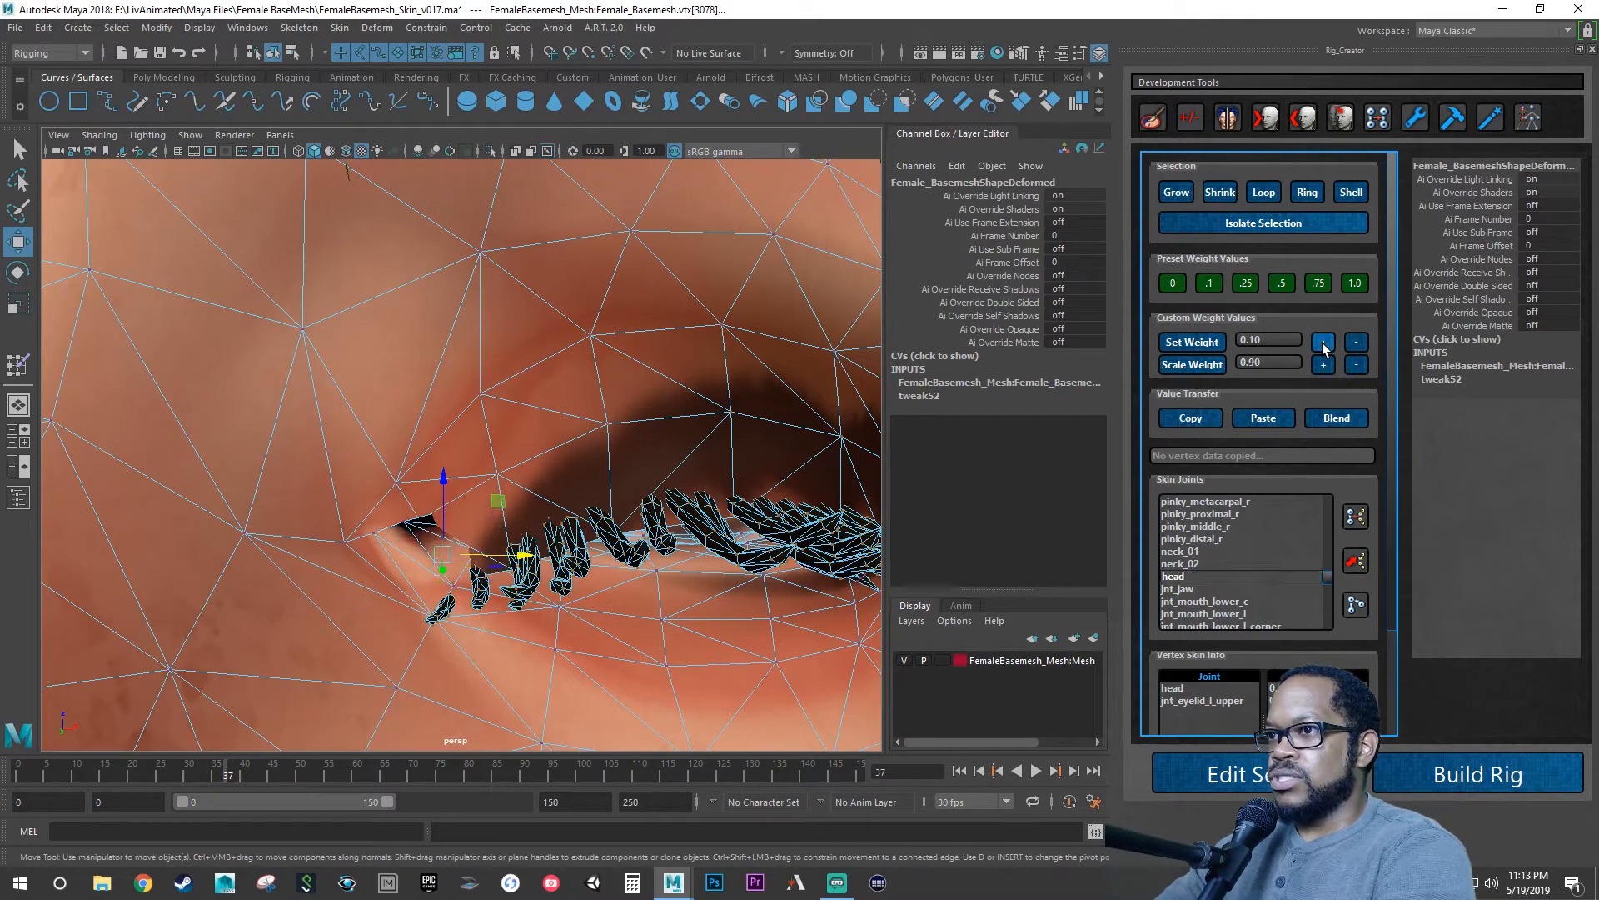
left_click(1324, 343)
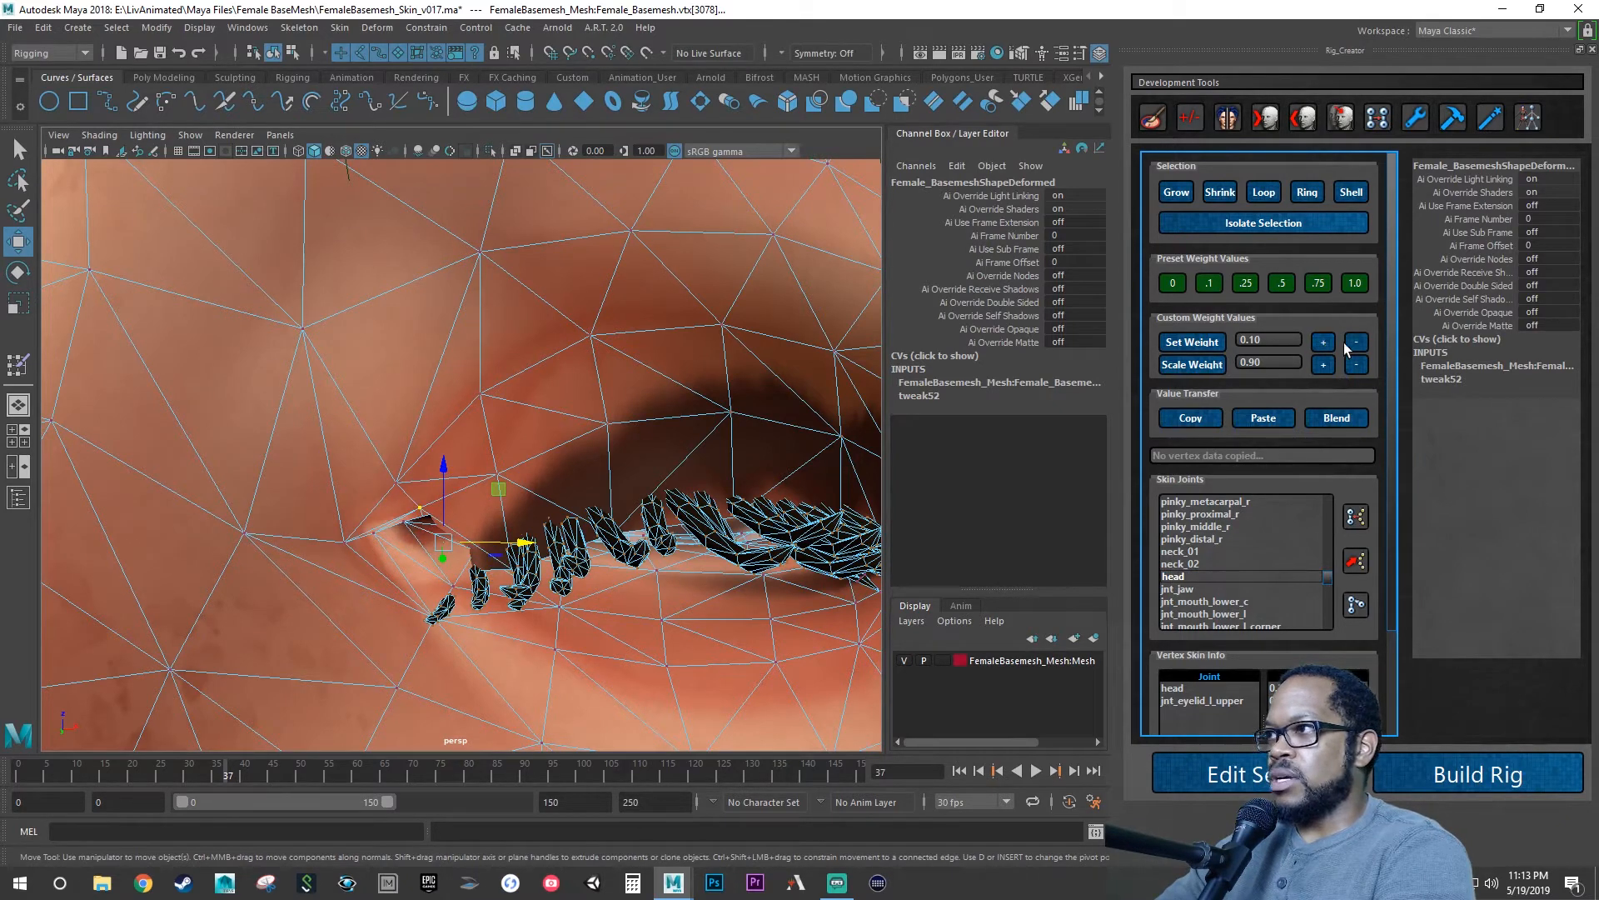
left_click(1353, 342)
left_click(1324, 344)
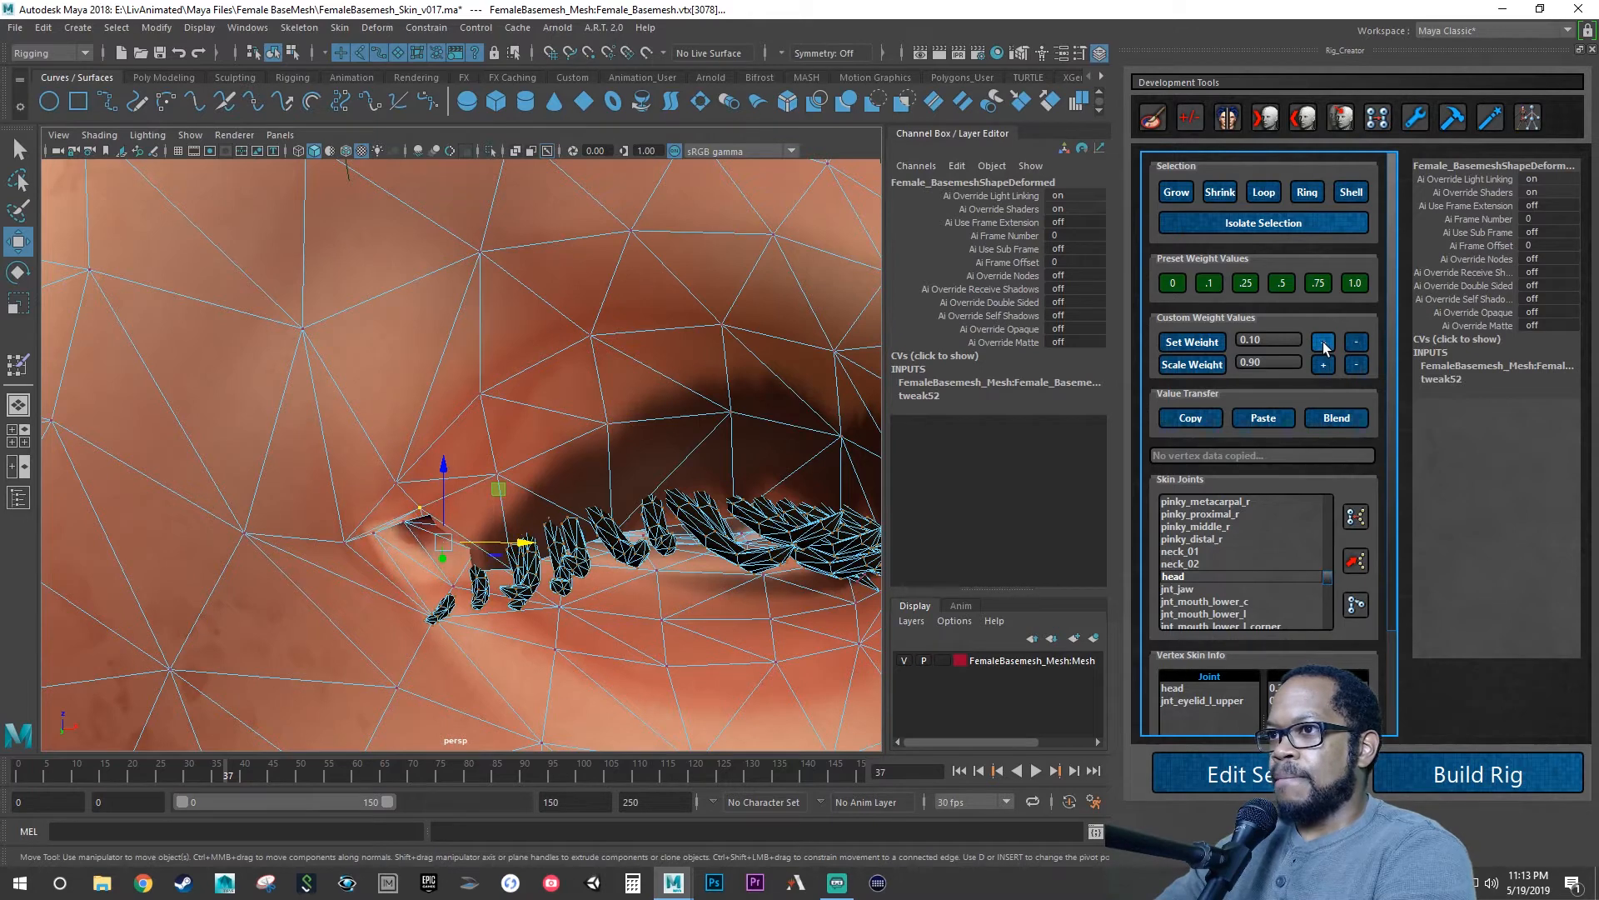
Deselect the uppermost inner-corner vertex and raise the head weight of the remaining lid vertices in four 0.10 increments.
left_click(419, 505, "ctrl")
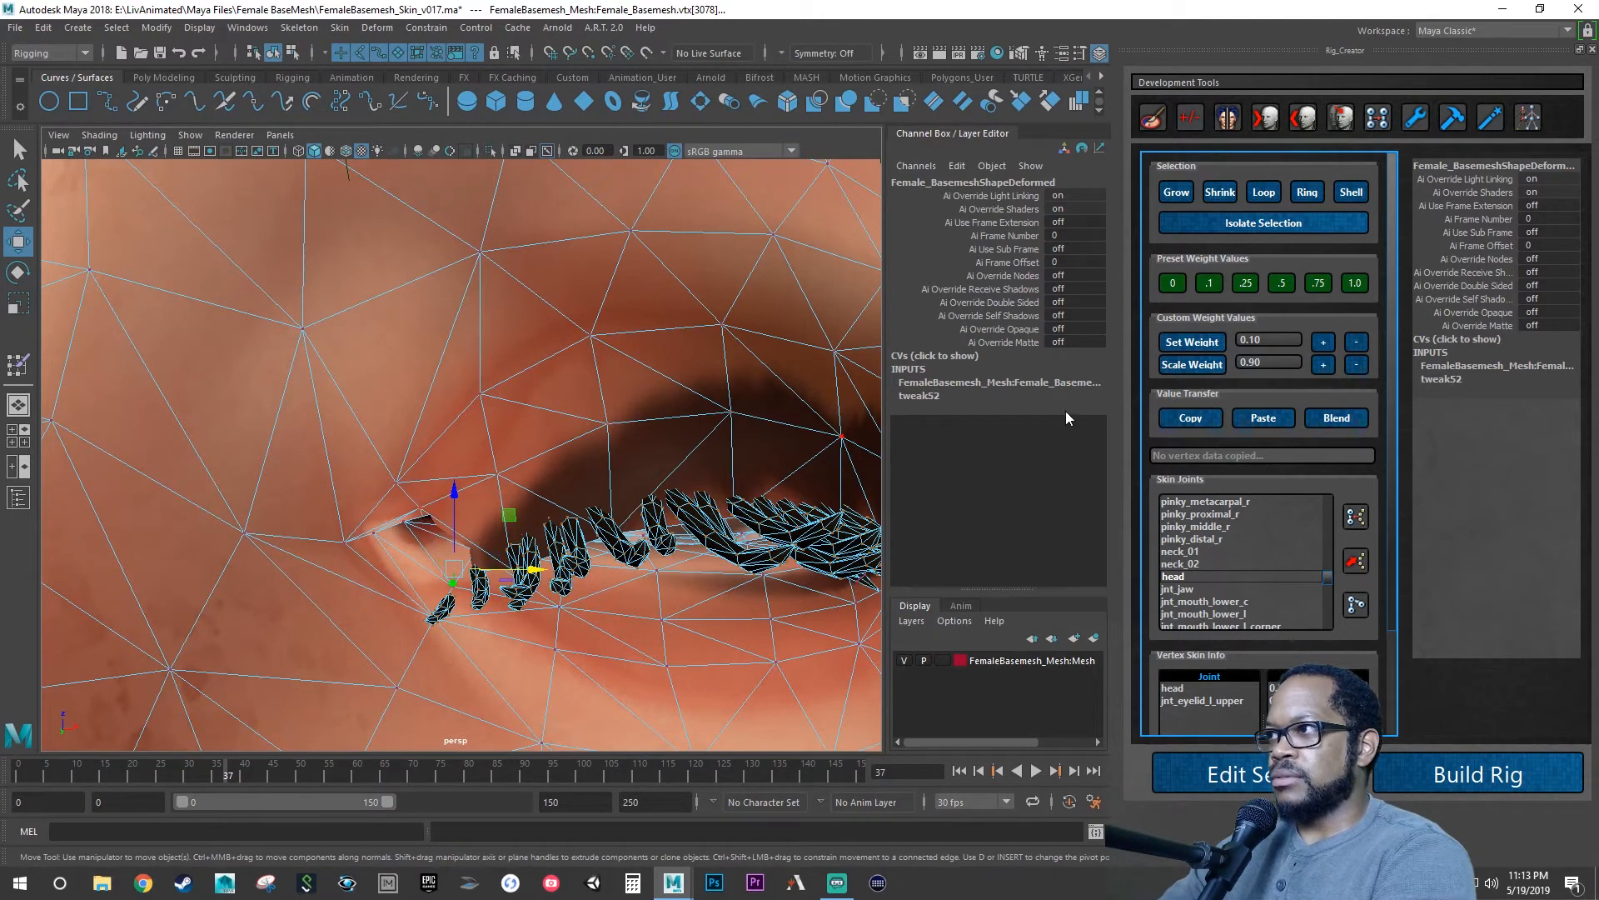
left_click(1325, 343)
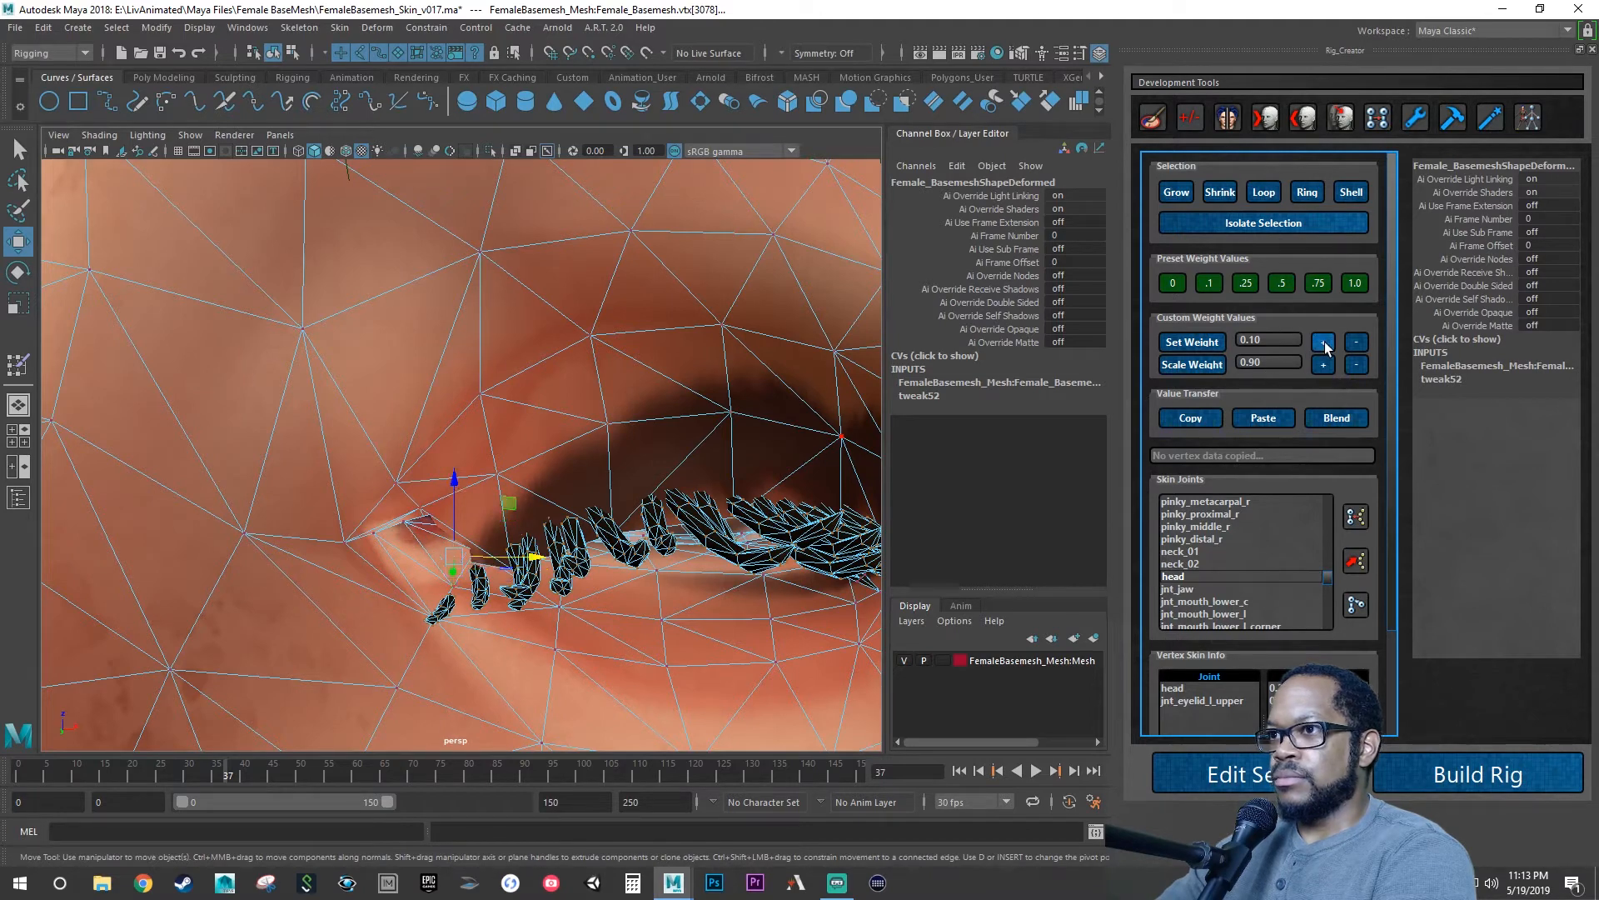
left_click(1324, 343)
left_click(1324, 343)
left_click(1324, 343)
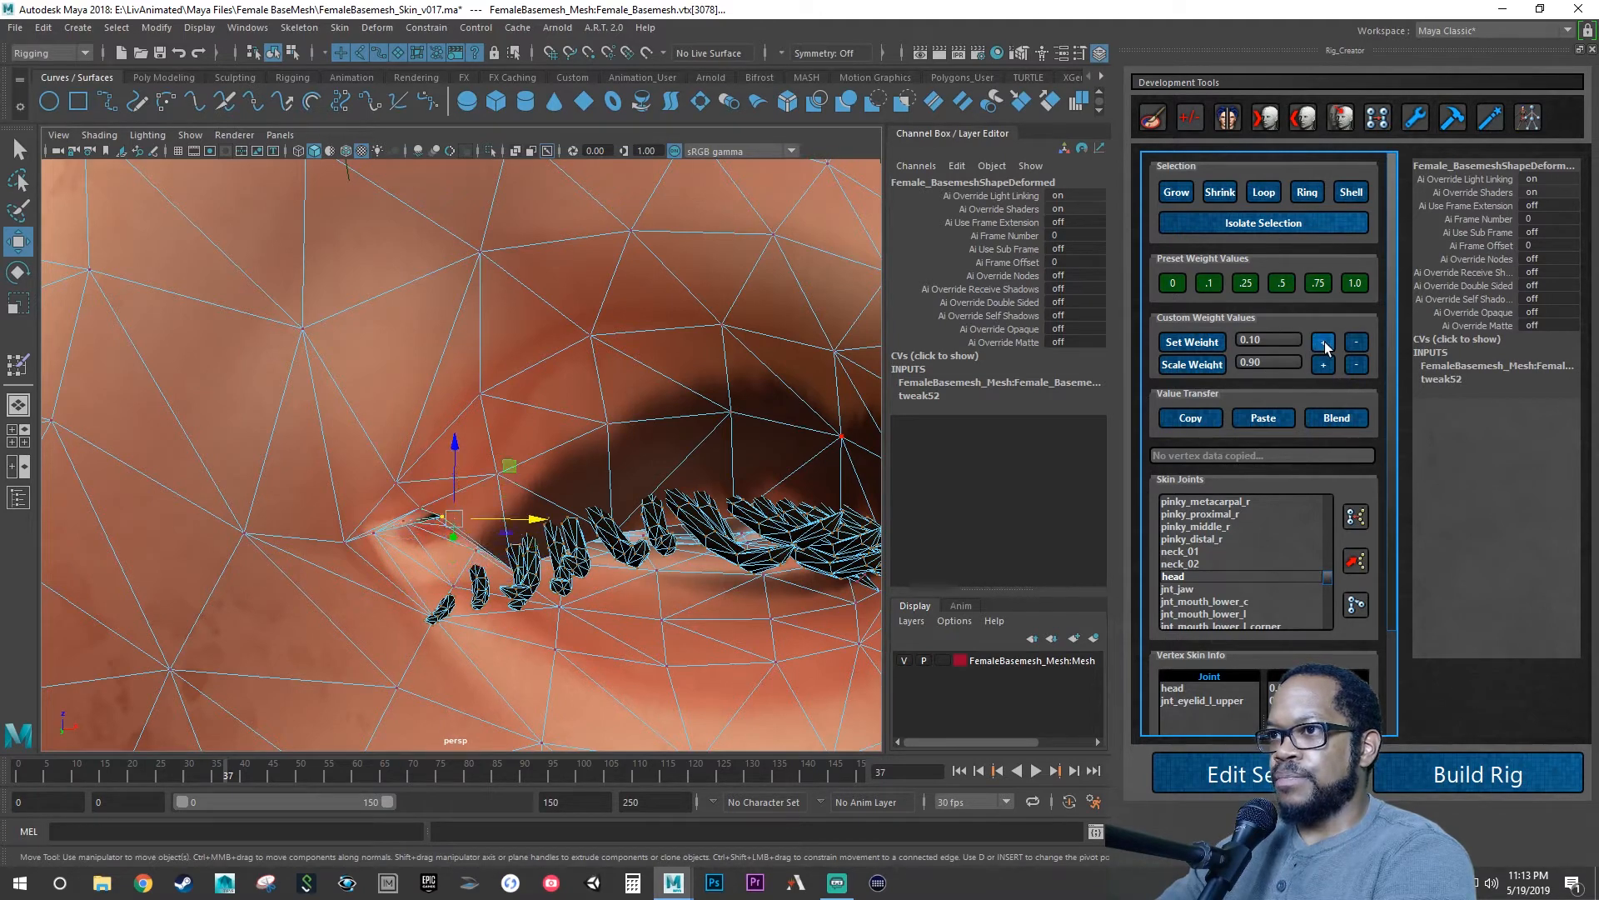
Narrow the selection to the outermost of the corner lid vertices and try raising its head weight by 0.10.
left_click(443, 517, "shift")
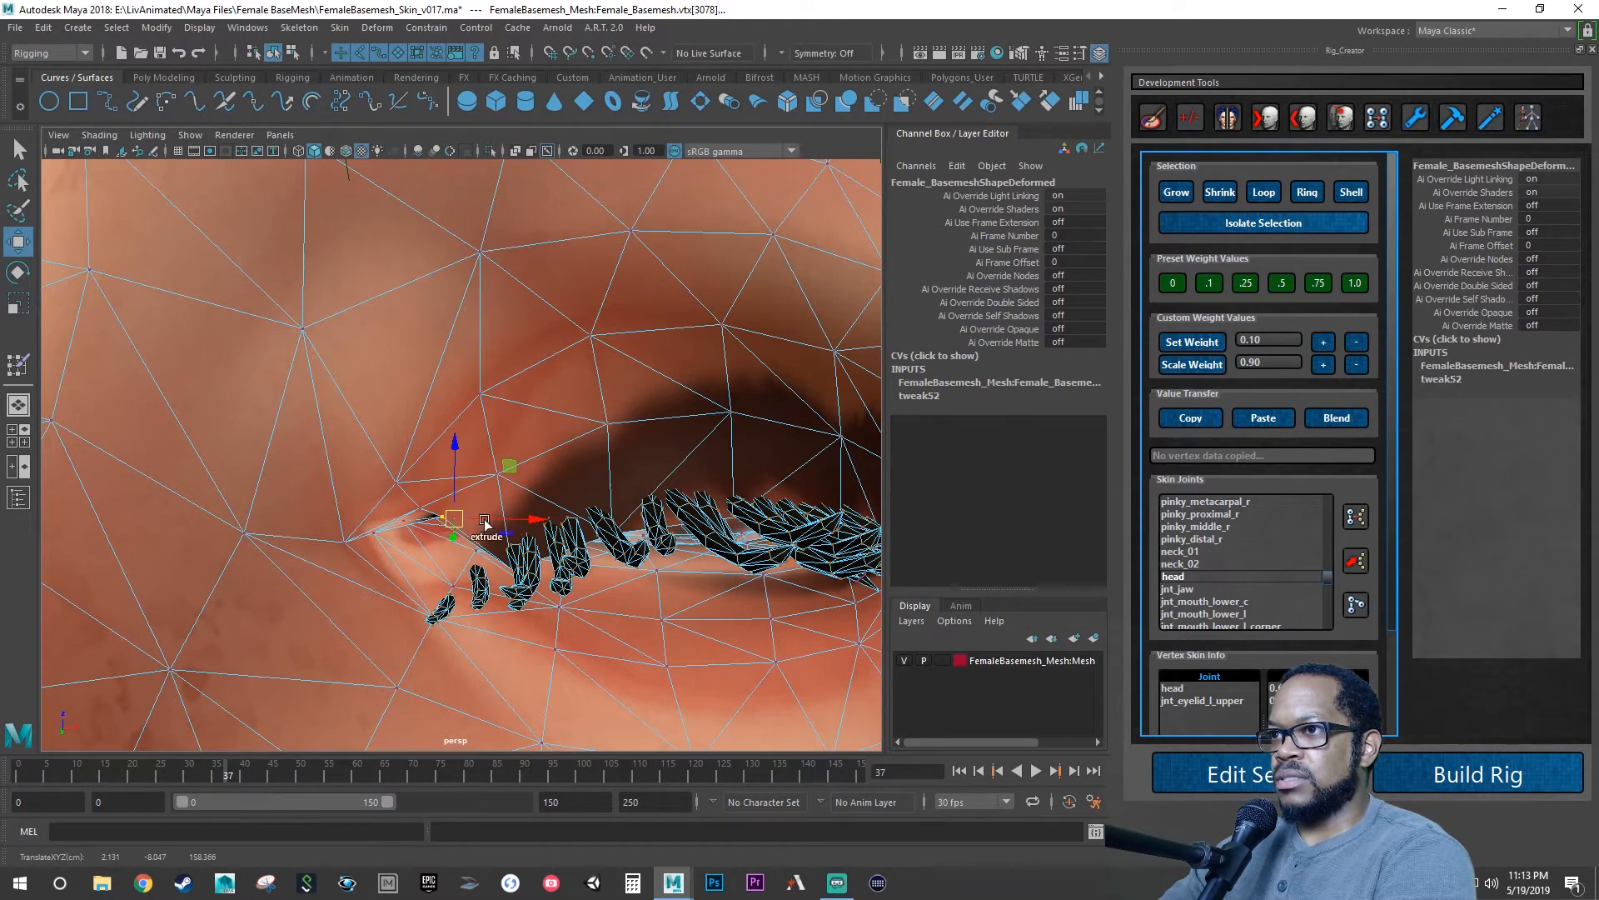
left_click(437, 519, "shift")
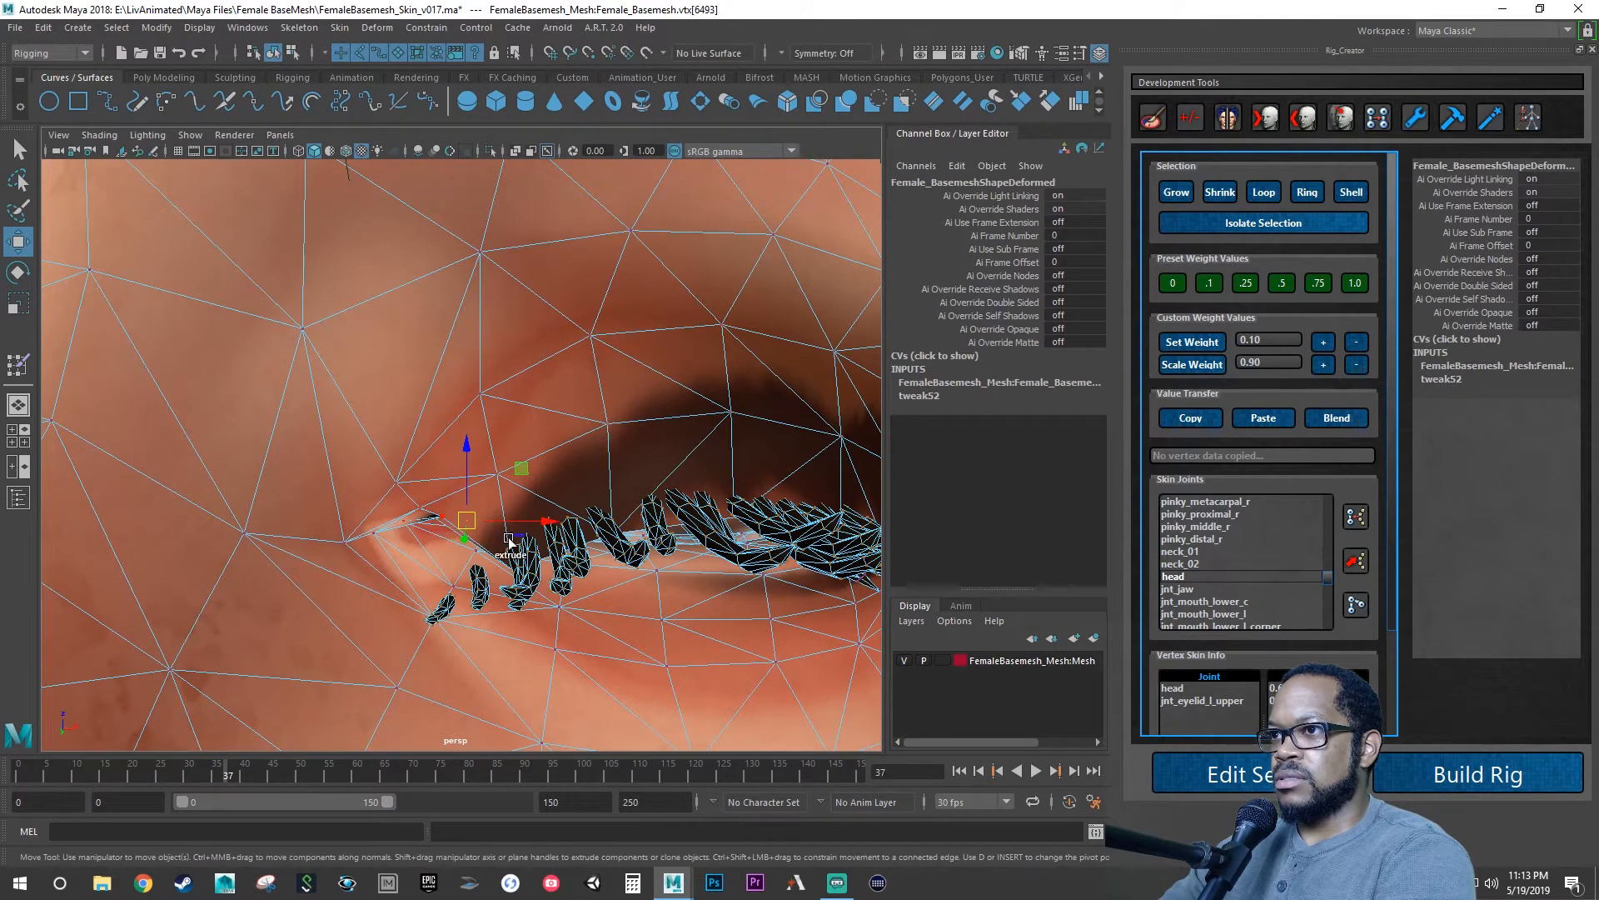
left_click(1328, 347)
left_click(1358, 345)
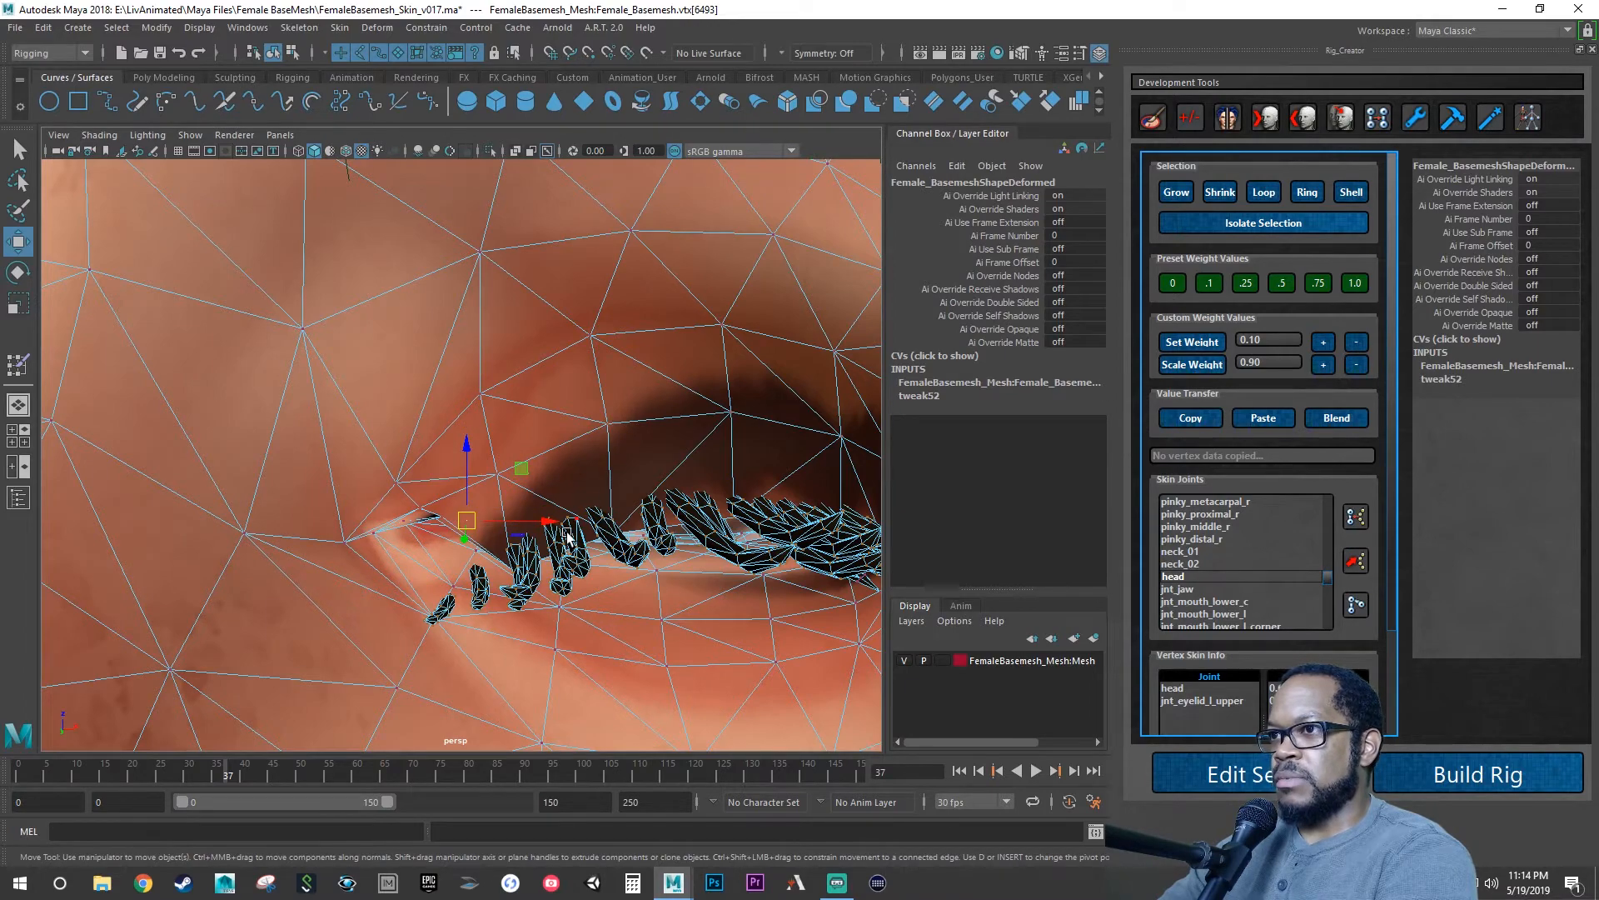
Play back the blink to check the inner corner, stopping at frame 8 with the eye open.
left_click_drag(546, 528, 507, 528, "alt")
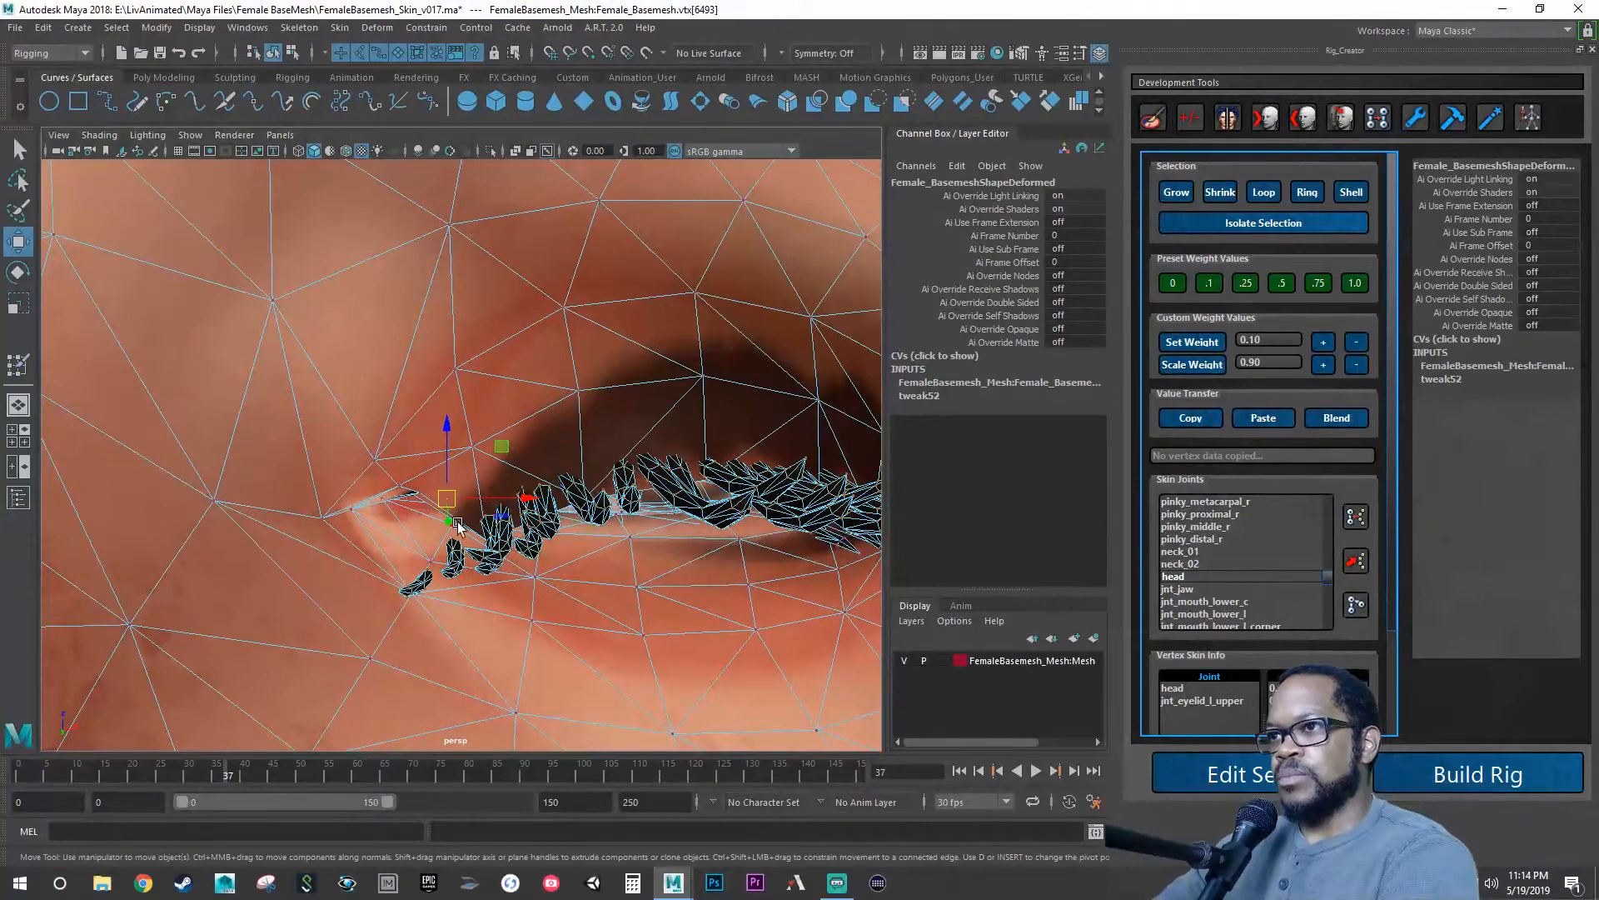
key("alt+v")
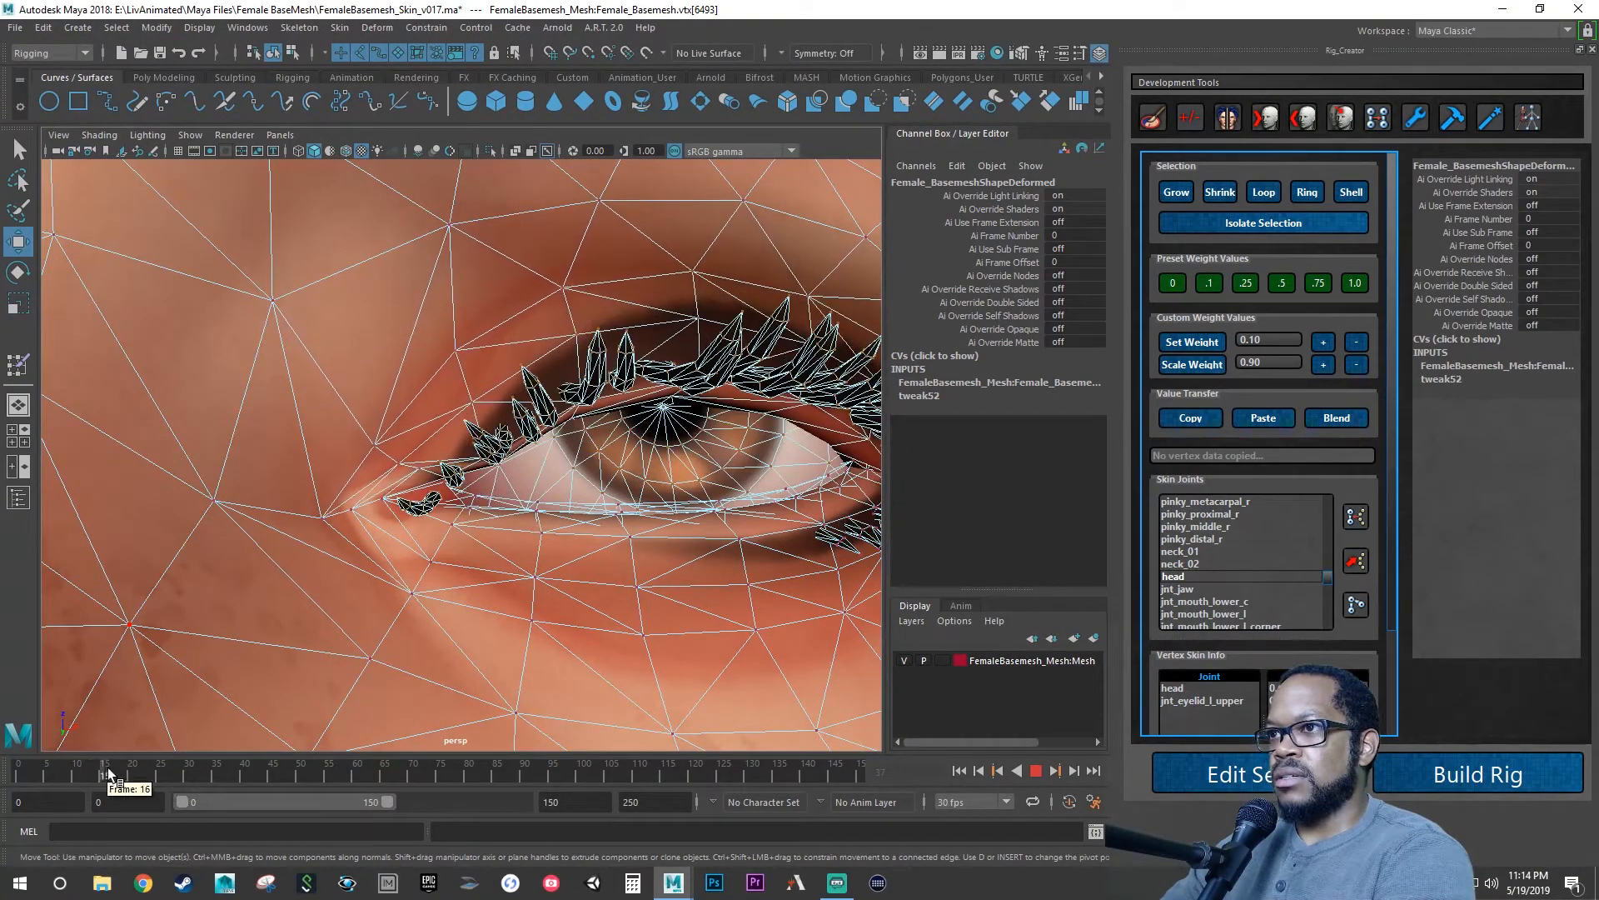
left_click(60, 764)
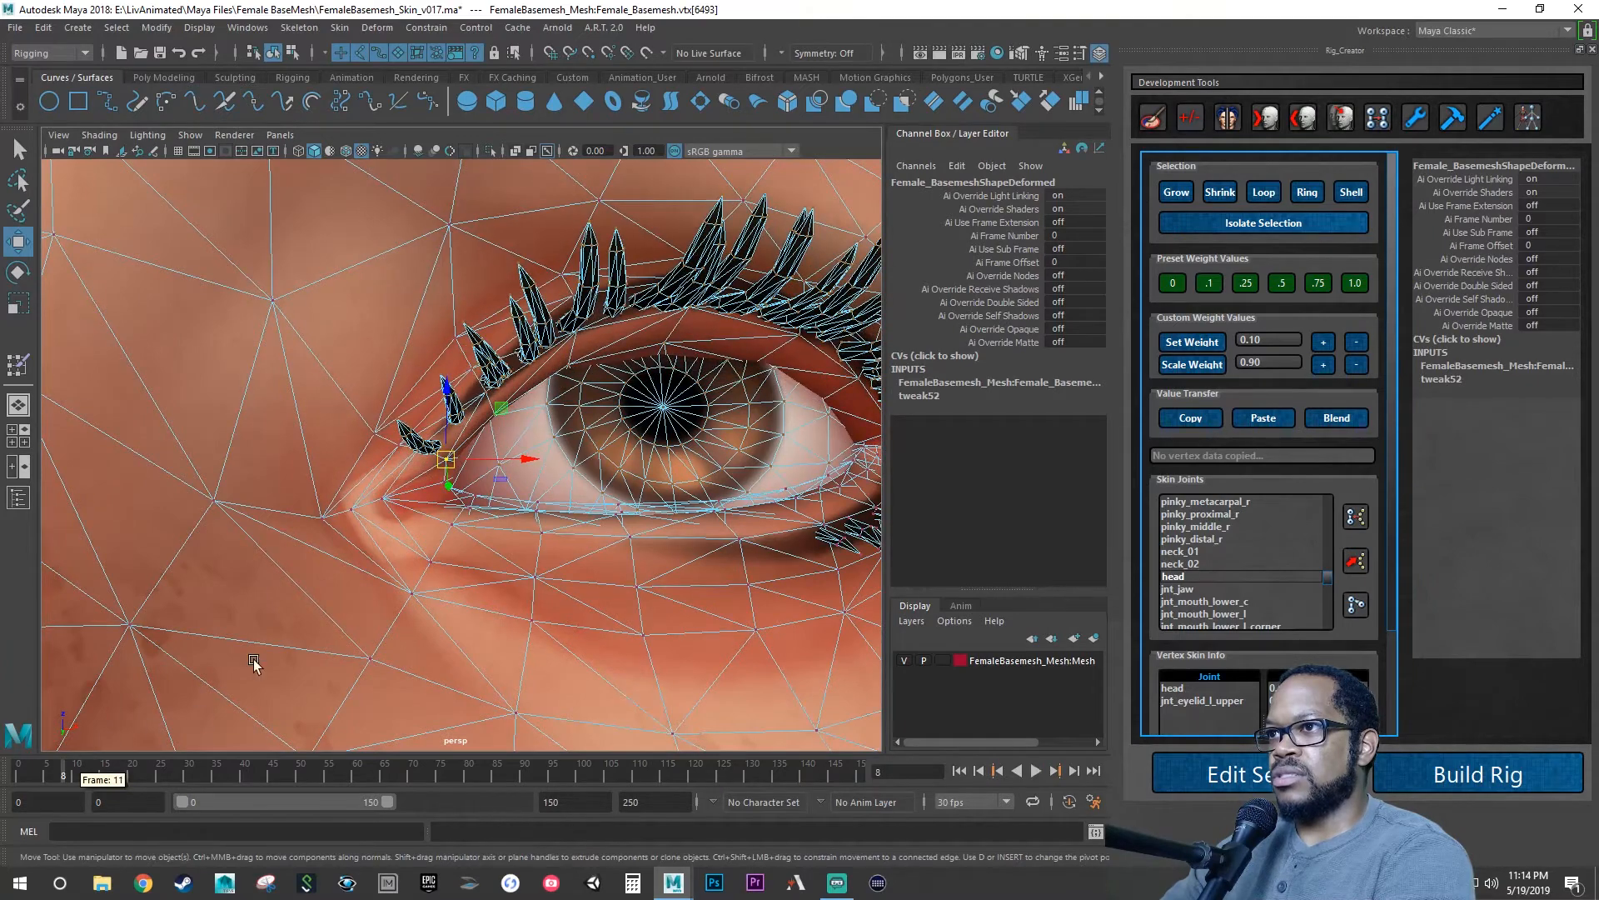
Select the next column of upper-lid vertices outward from the corner and, at frame 35, raise their head weight in 0.10 increments.
scroll(409, 452, "up", 5)
scroll(541, 423, "up", 1)
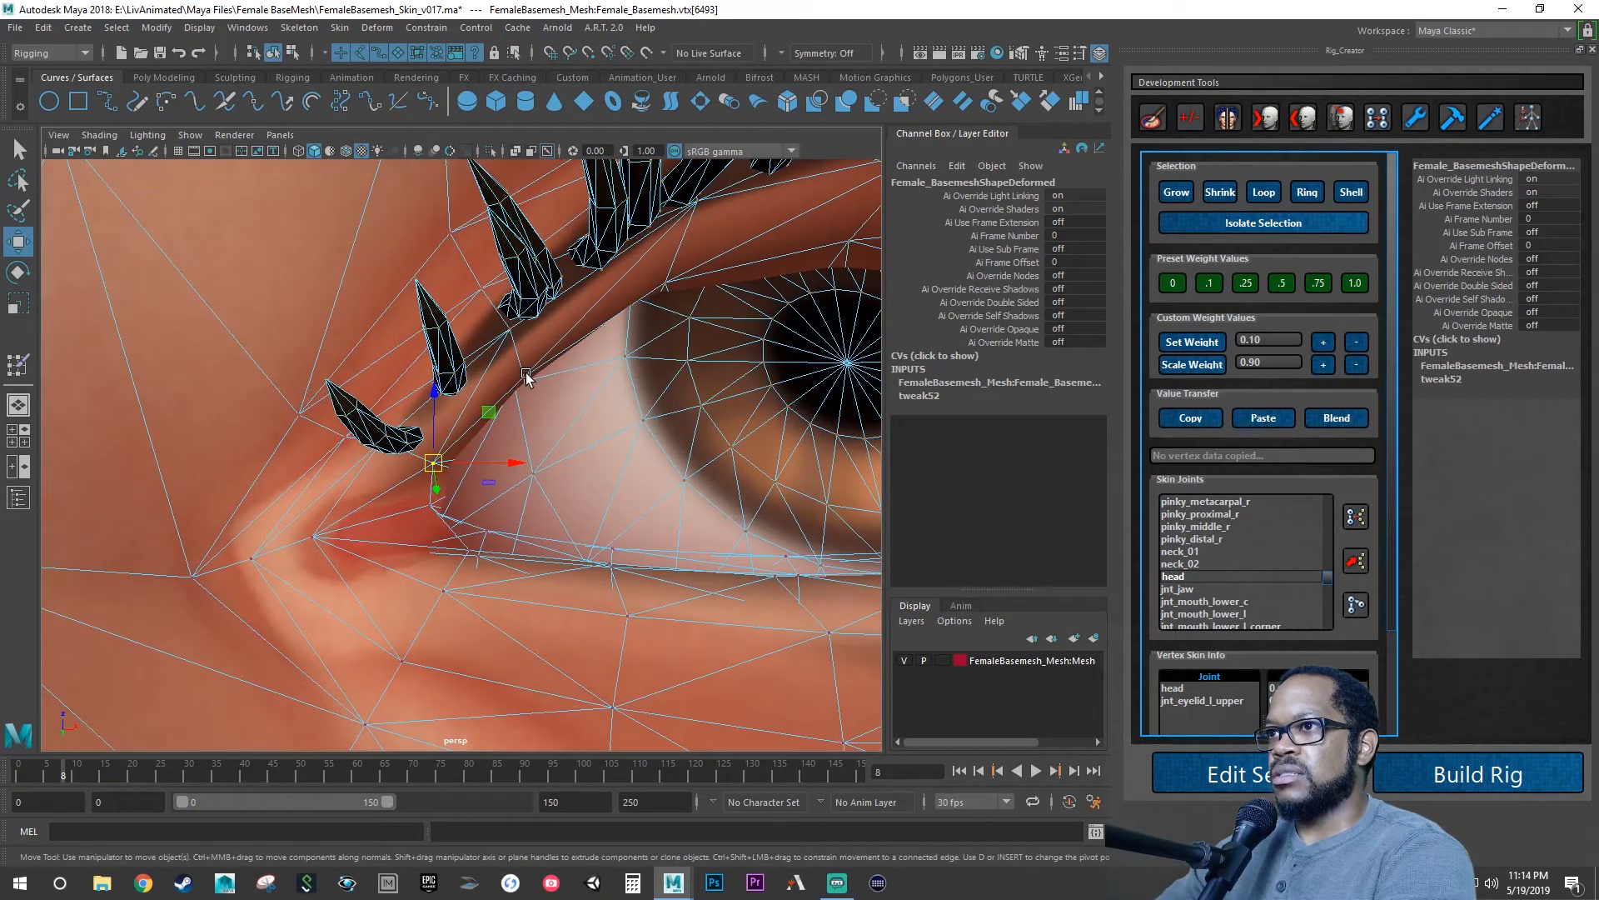
left_click(521, 367)
left_click(508, 333, "shift")
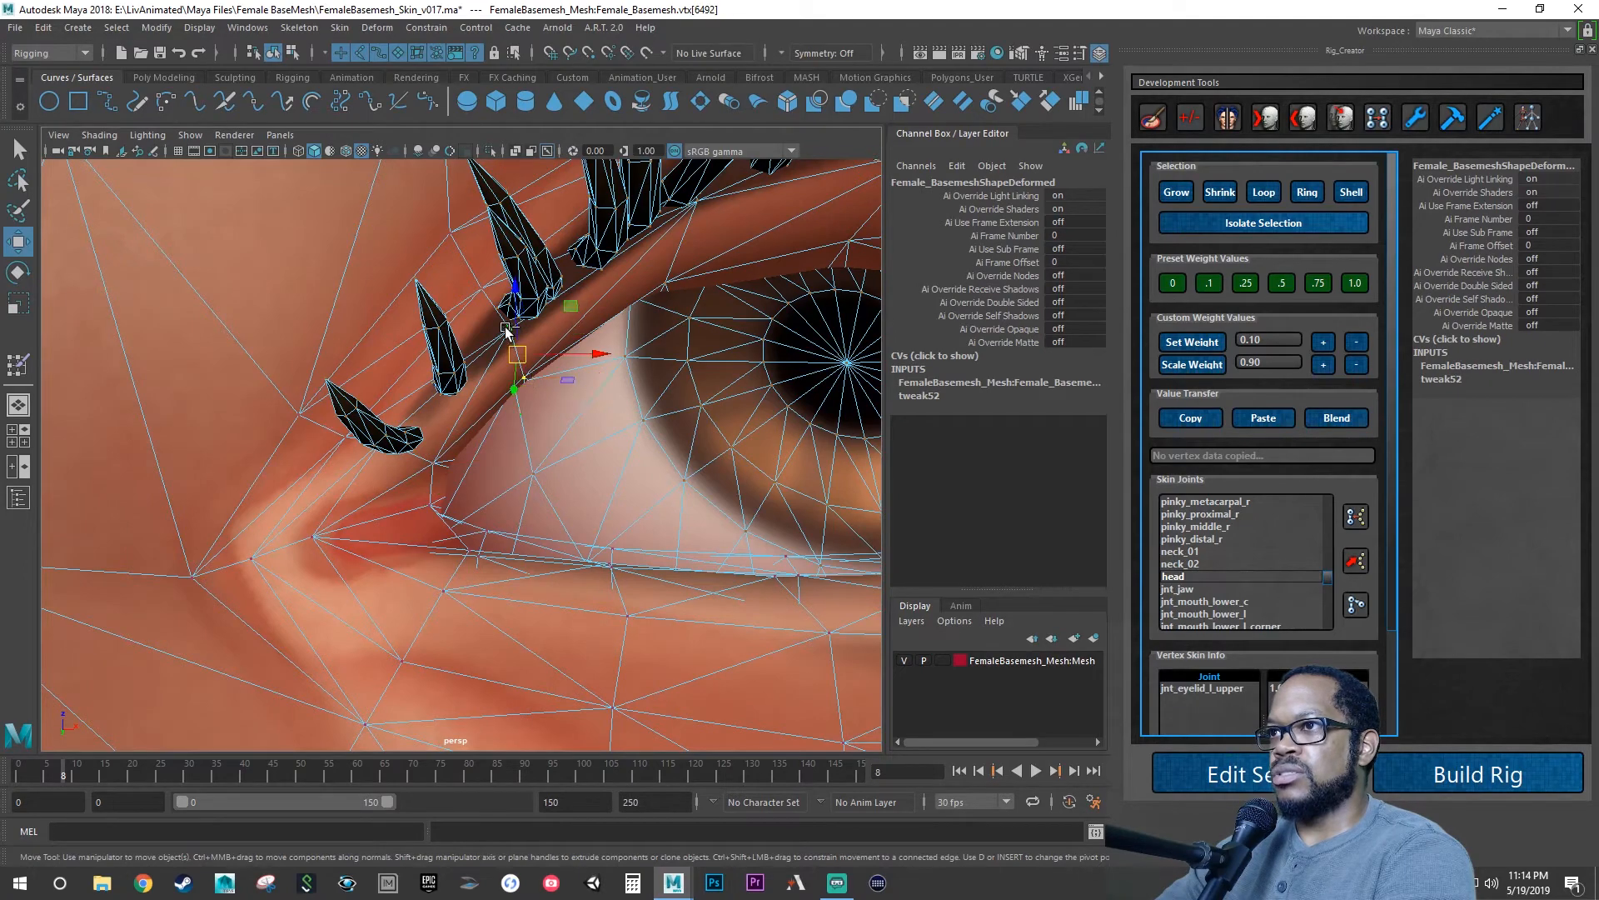
left_click(481, 292, "shift")
scroll(631, 500, "down", 5)
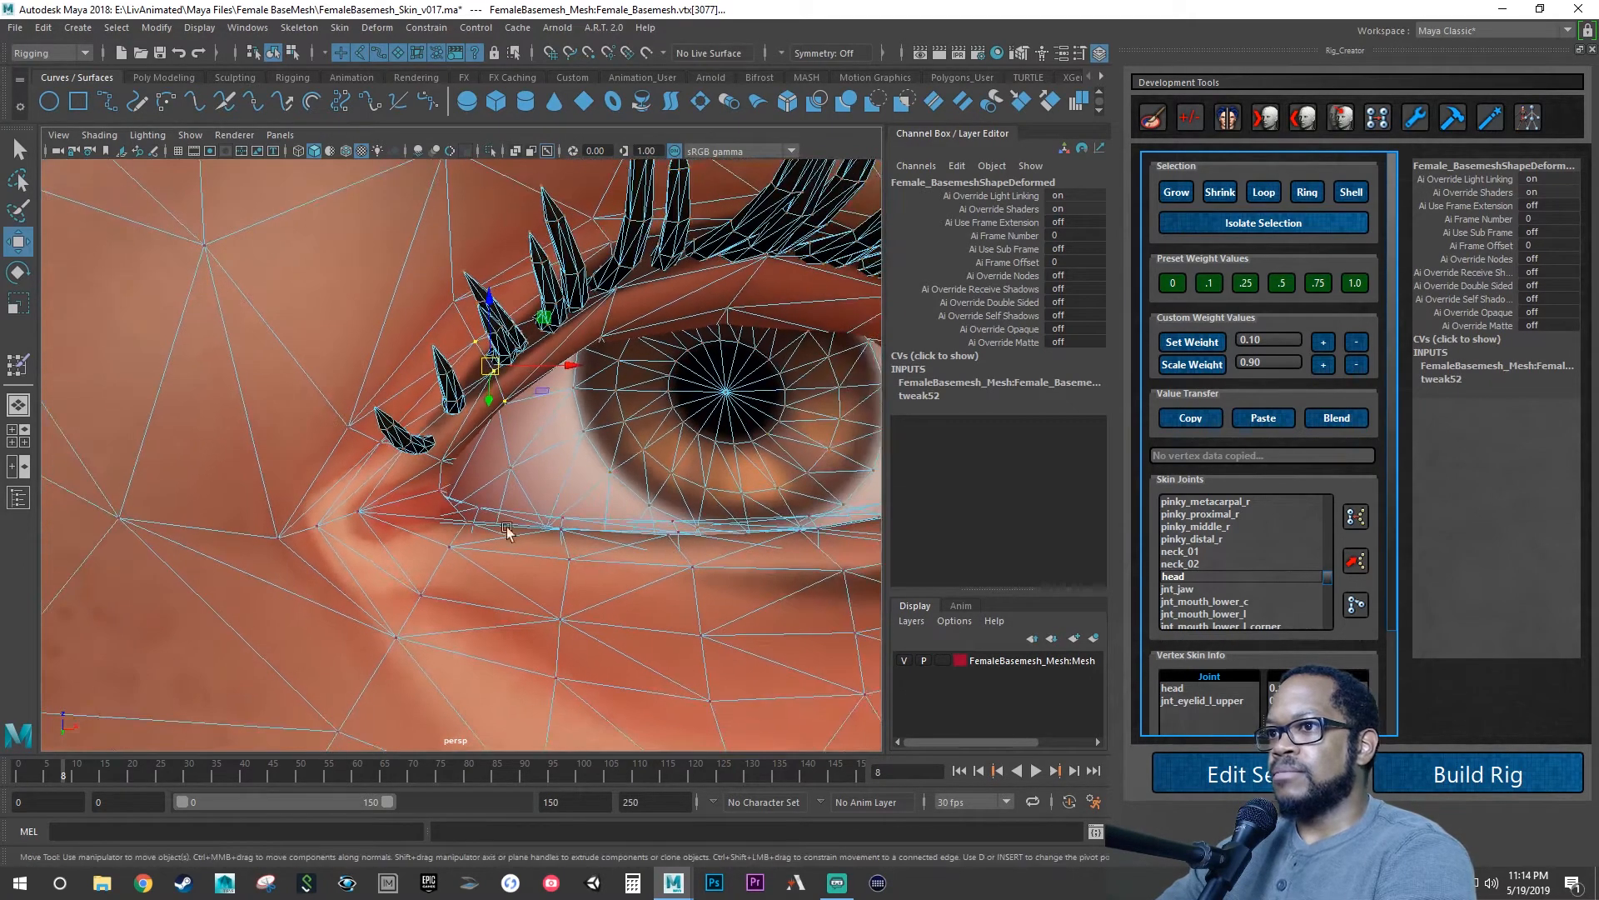
left_click_drag(72, 775, 216, 775)
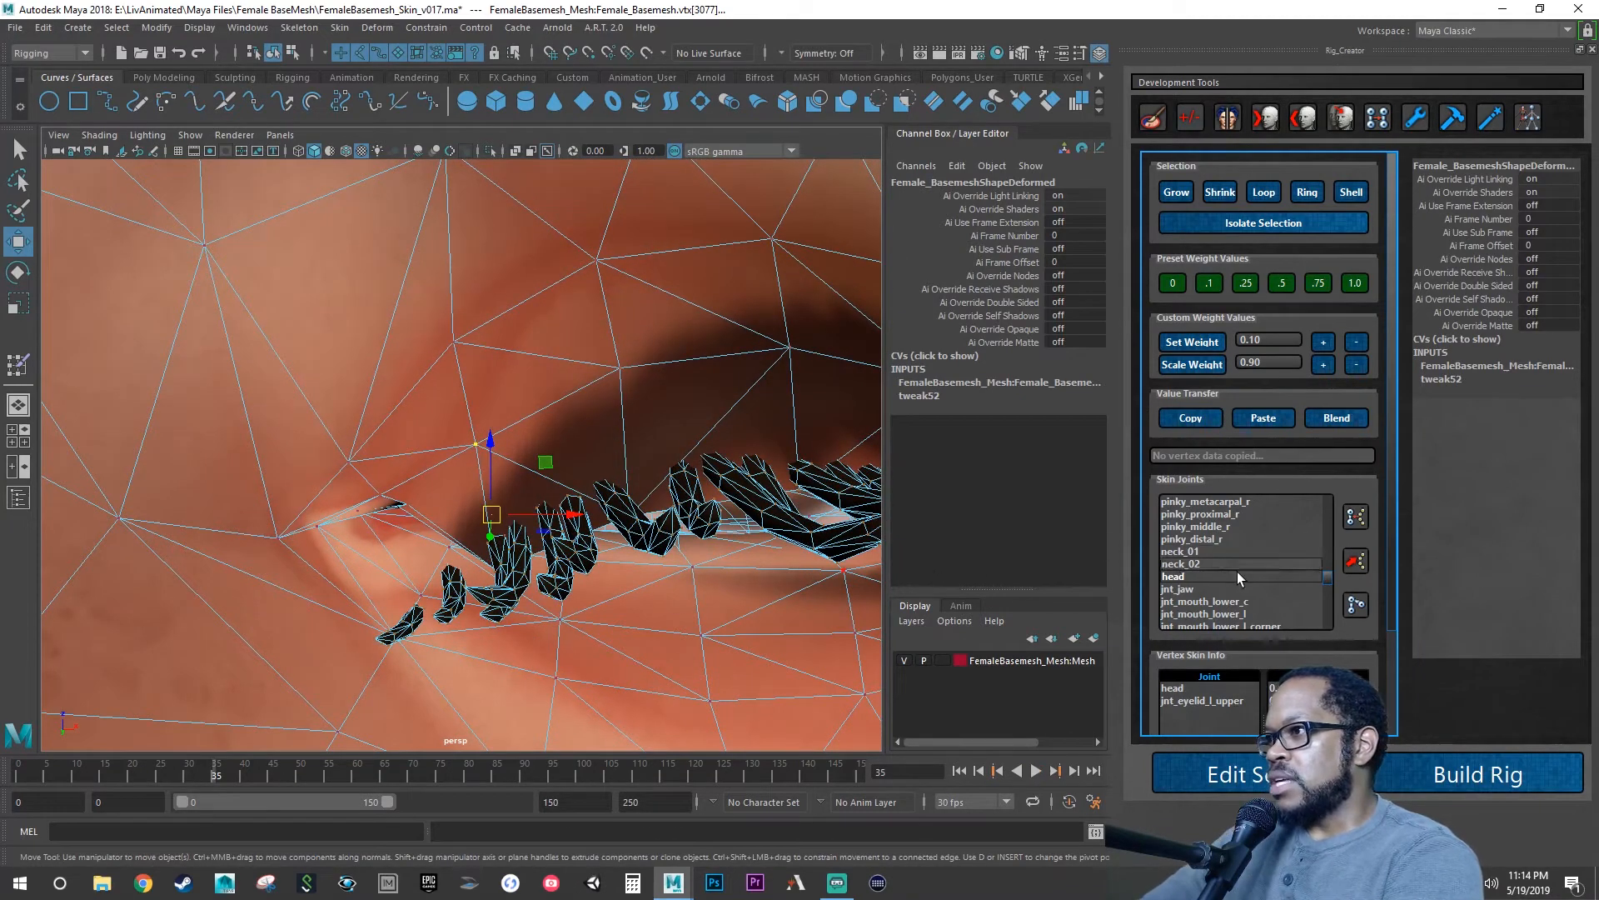
left_click(1180, 578)
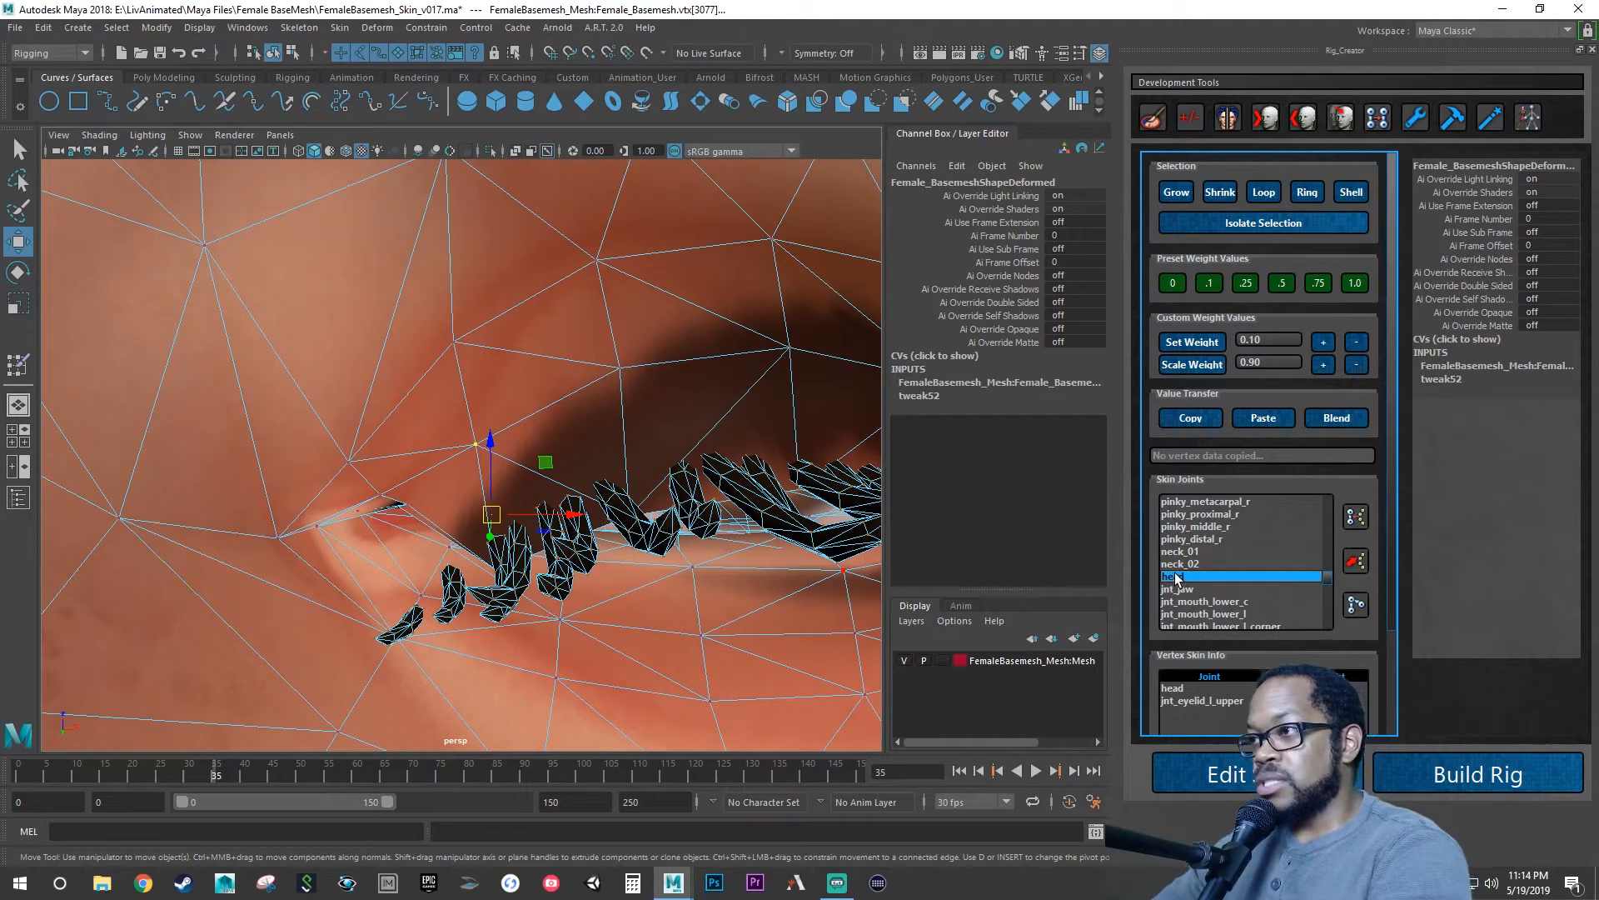
left_click(1324, 342)
left_click(1325, 341)
left_click(1325, 341)
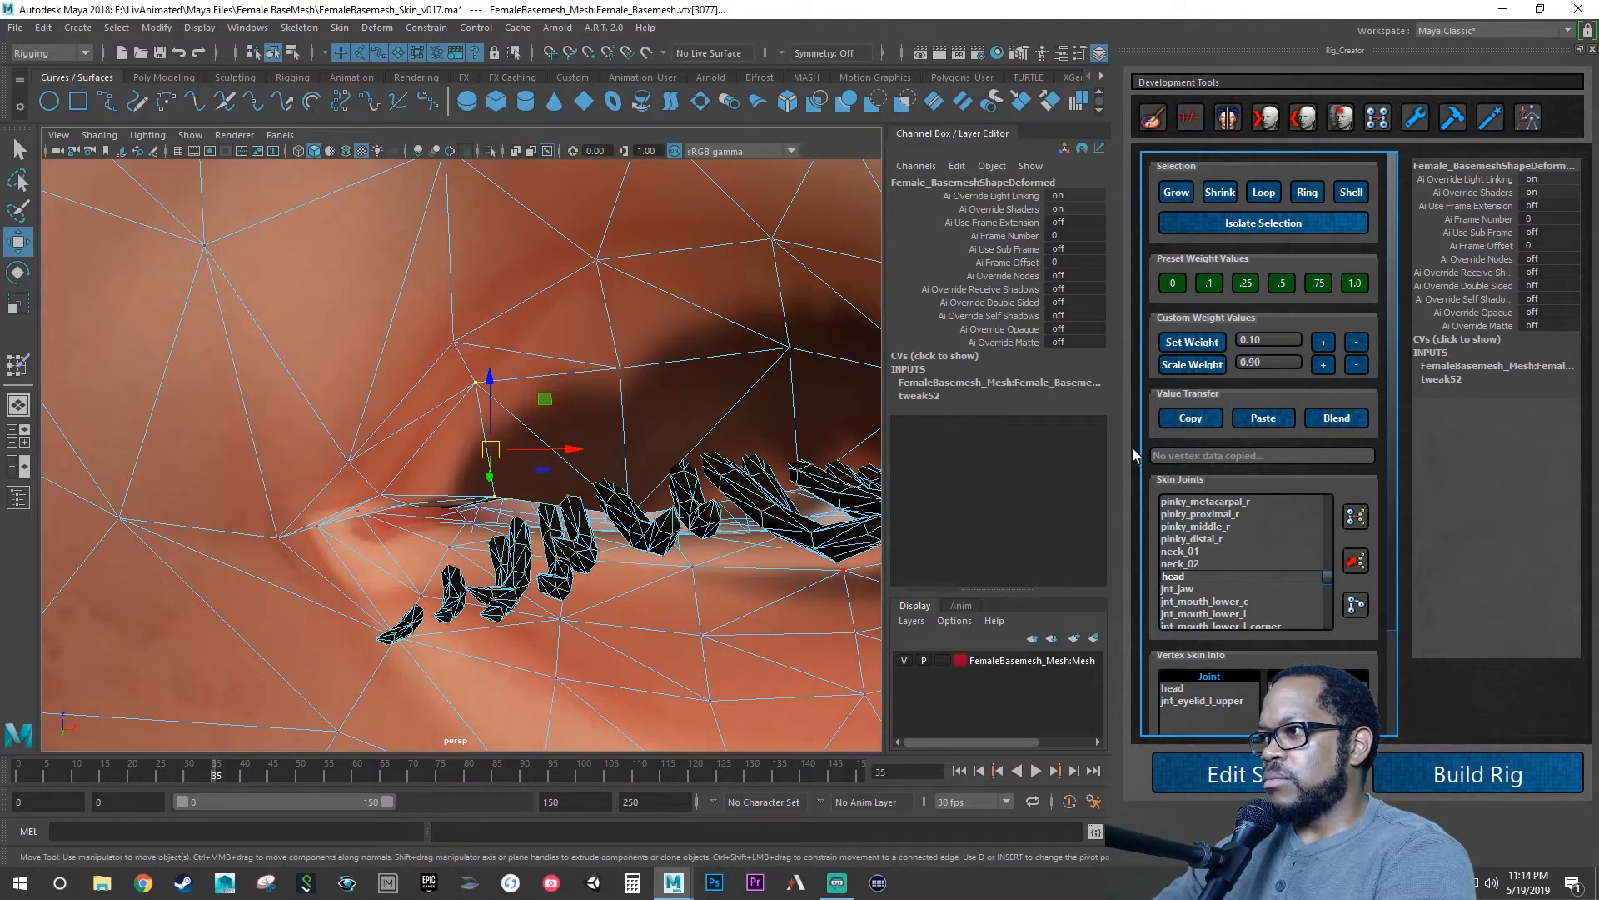
Select the upper vertex of the inner-corner lid column and raise its jnt_eyelid_l_upper weight in two 0.10 increments.
left_click_drag(775, 632, 681, 505, "alt")
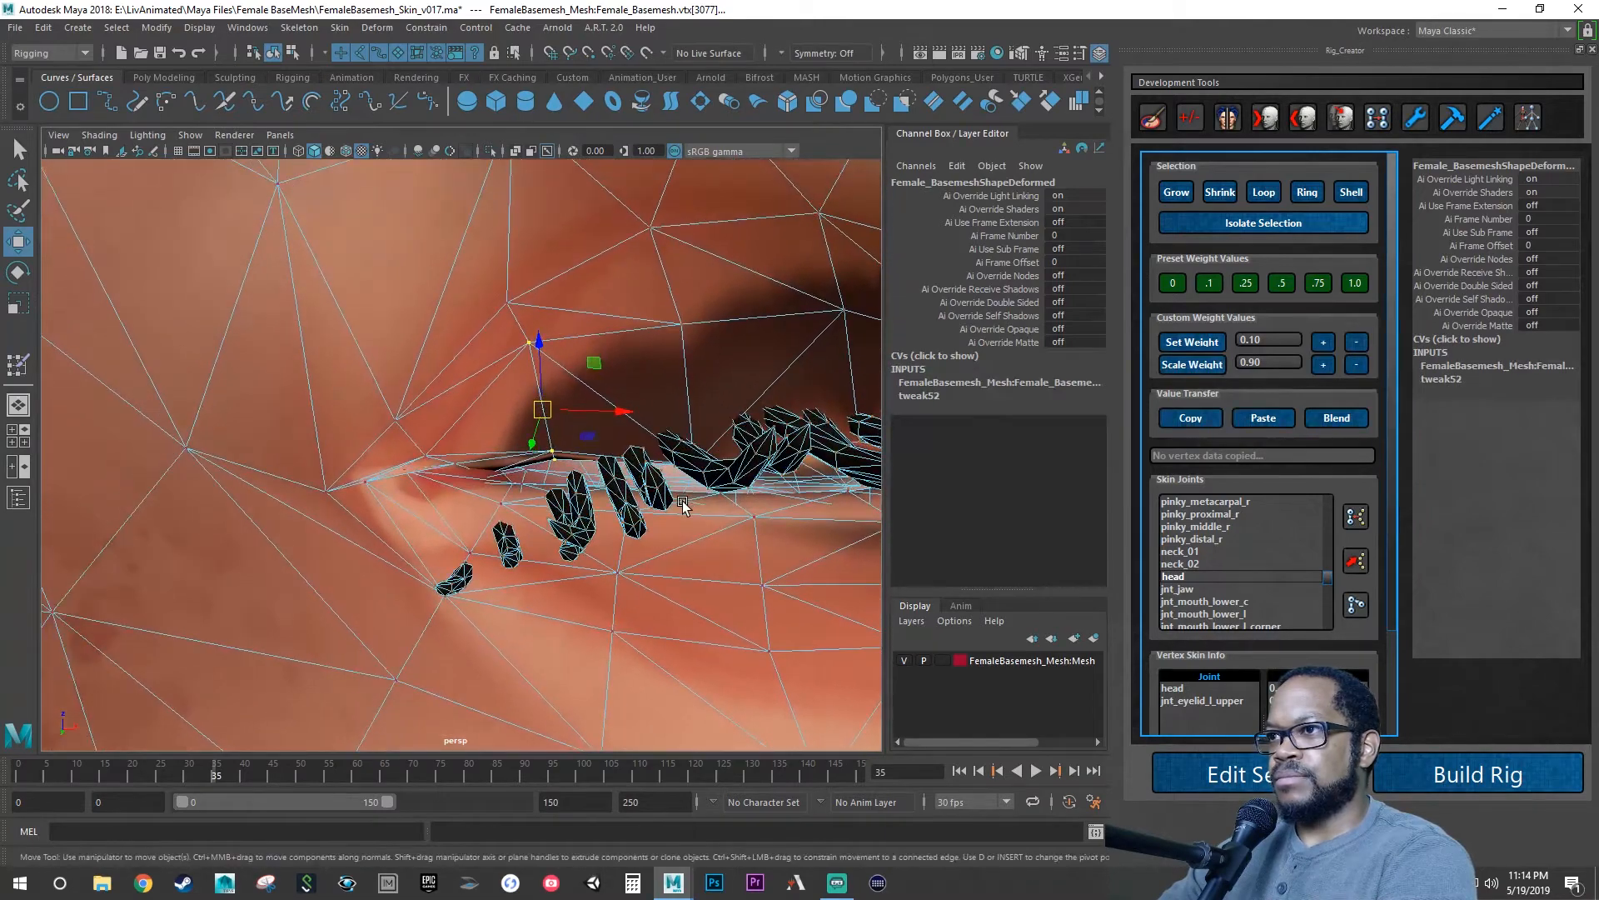
left_click_drag(615, 448, 596, 464, "alt")
right_click_drag(597, 464, 635, 475, "alt")
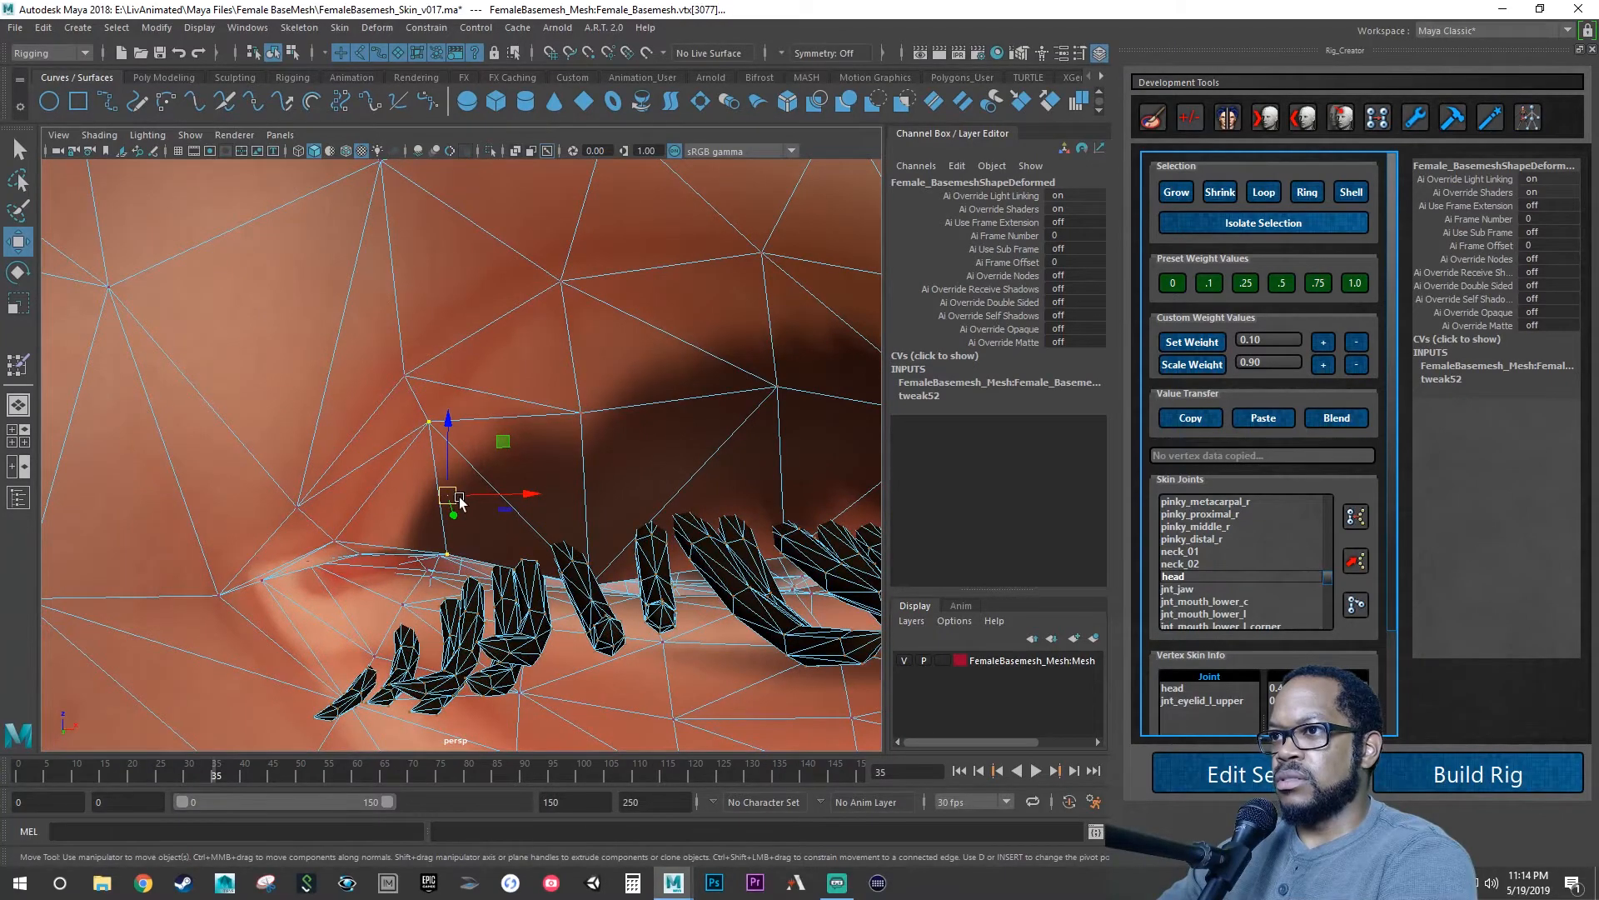
left_click_drag(461, 502, 506, 447, "alt")
left_click(512, 425)
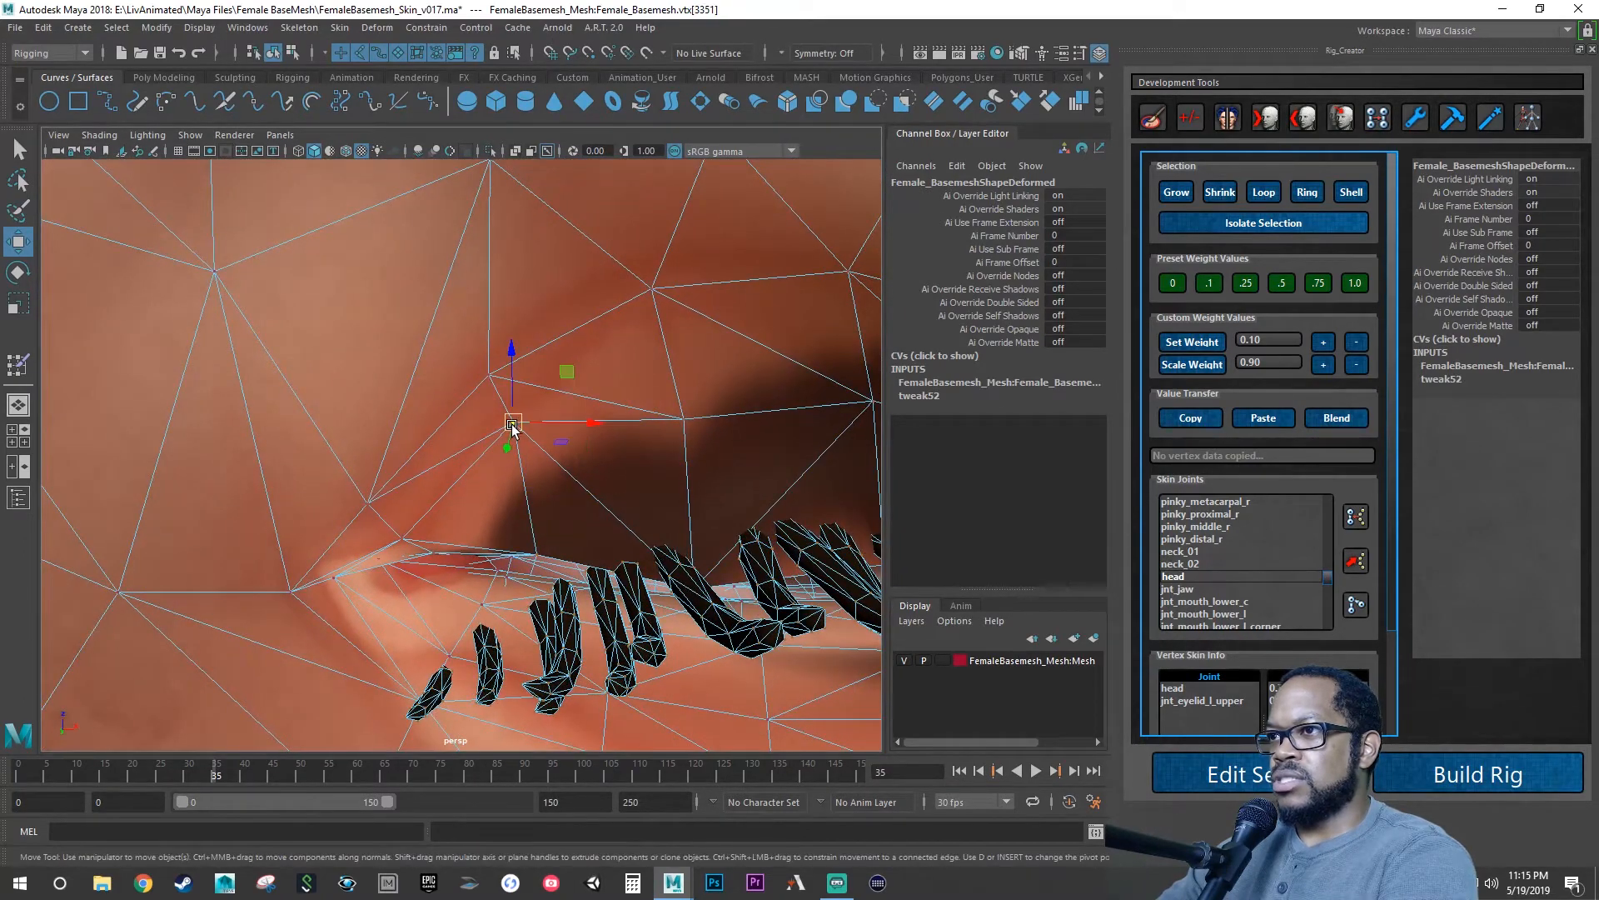
left_click(1228, 703)
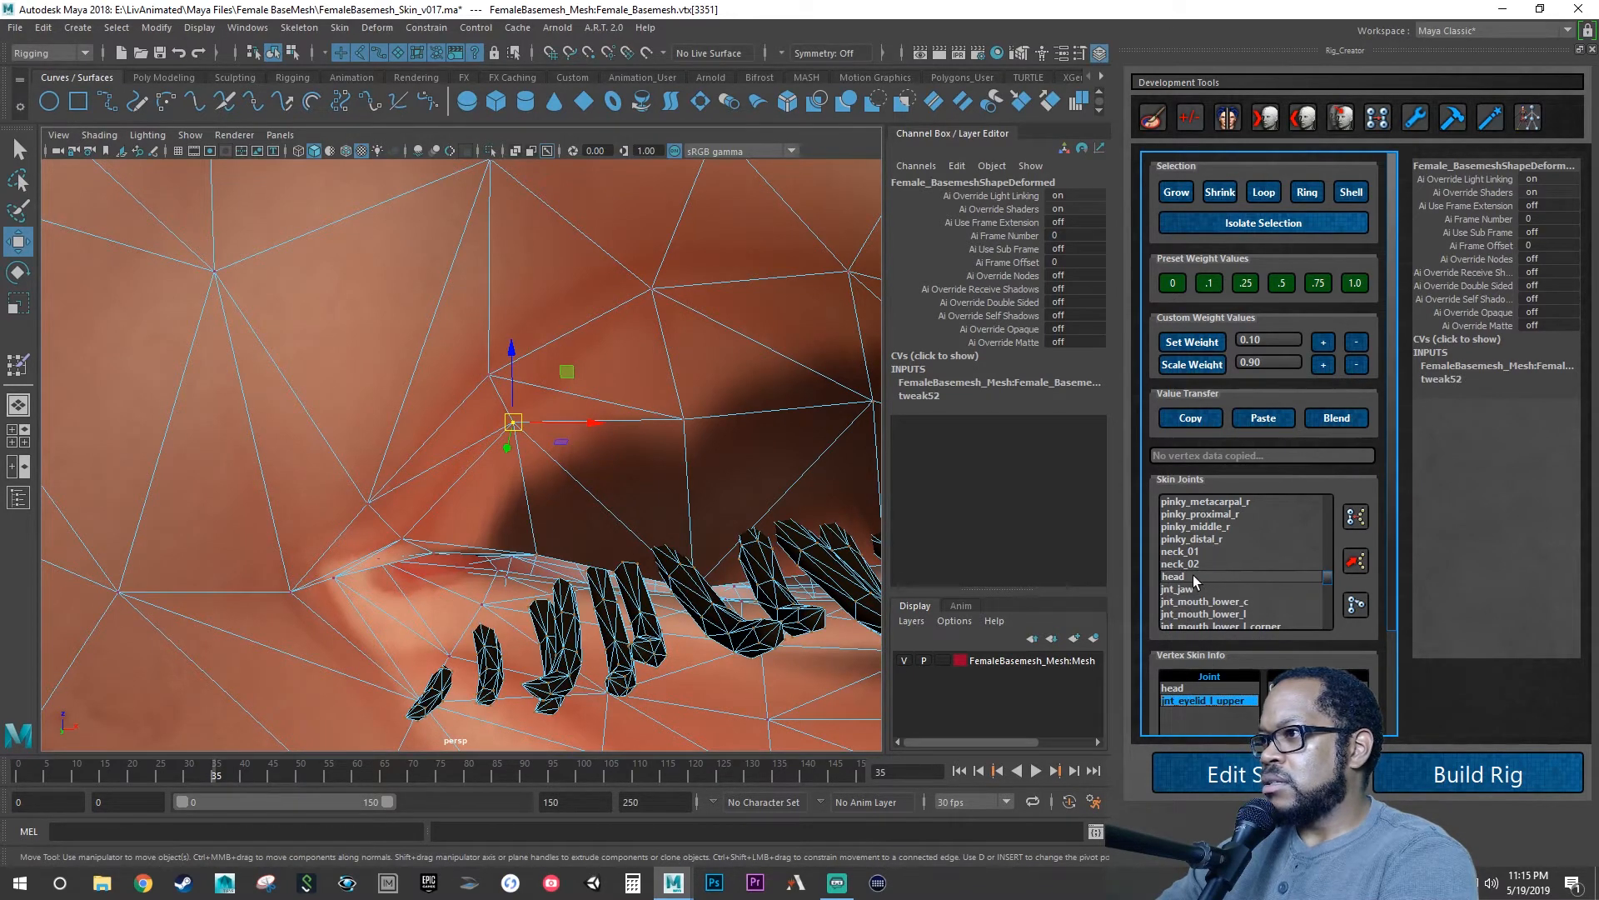
scroll(1193, 575, "down", 5)
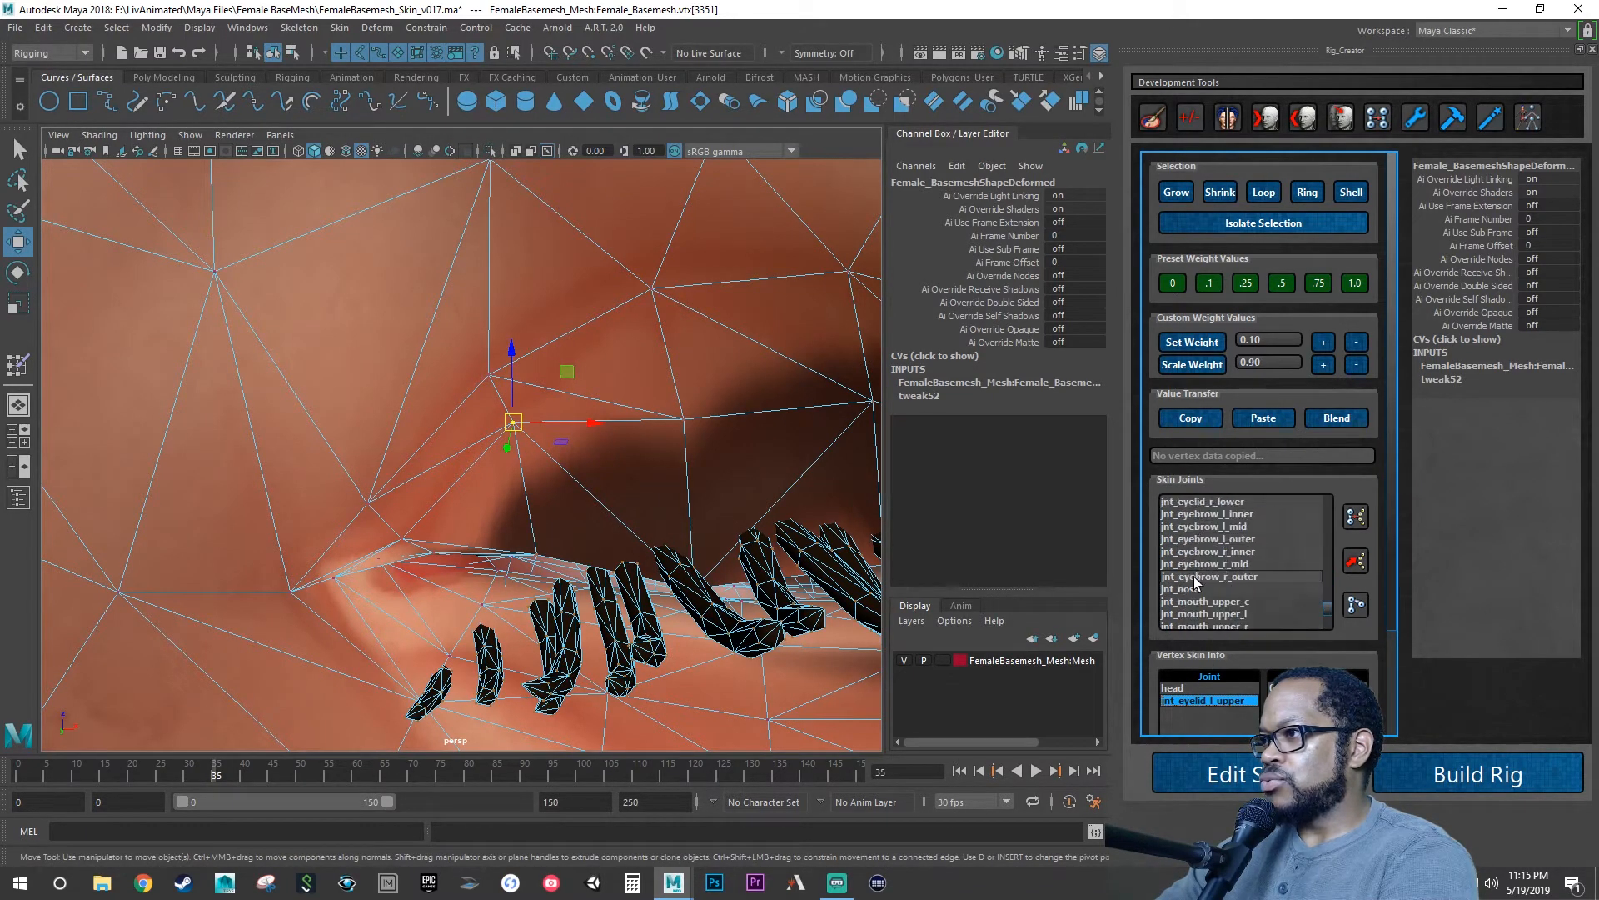
scroll(1193, 578, "up", 3)
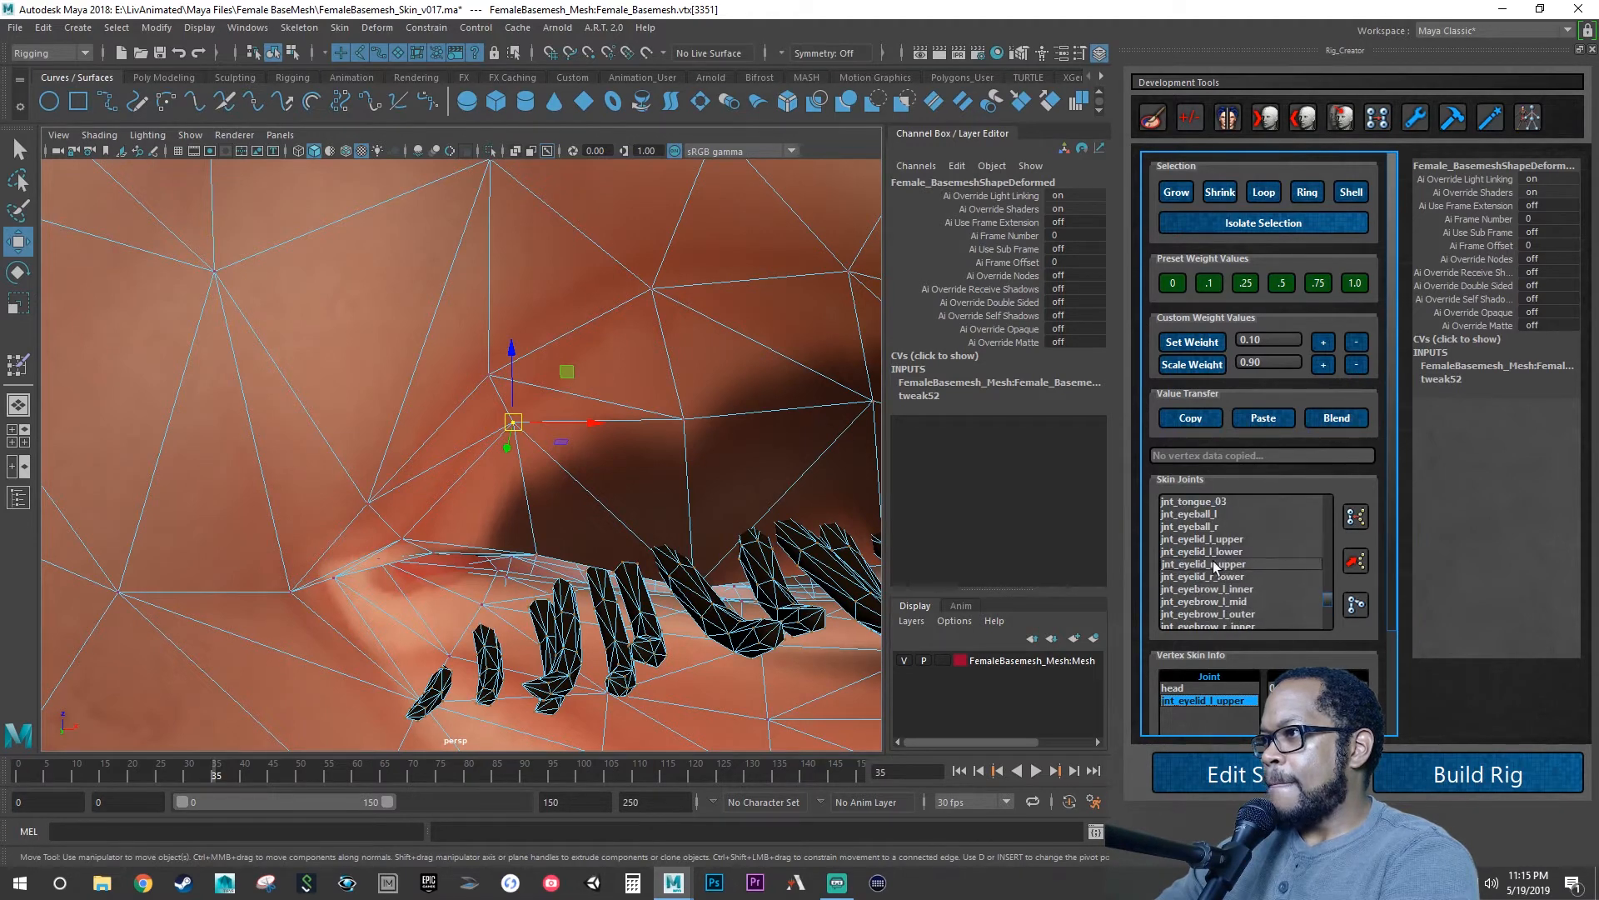
left_click(1203, 539)
left_click(1322, 342)
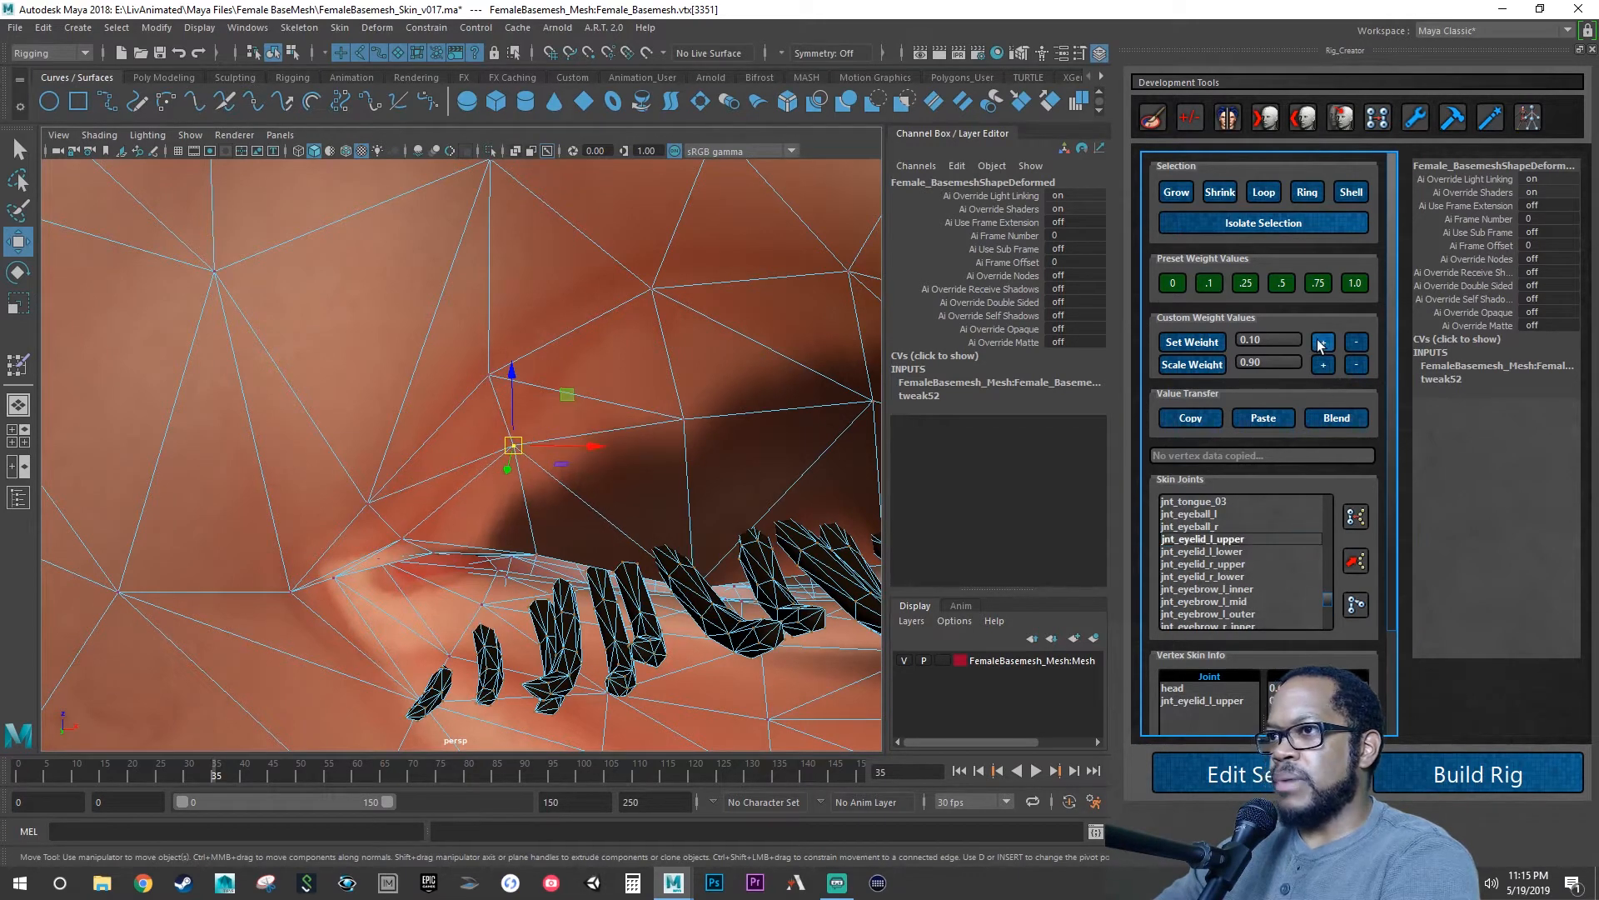
left_click(1322, 343)
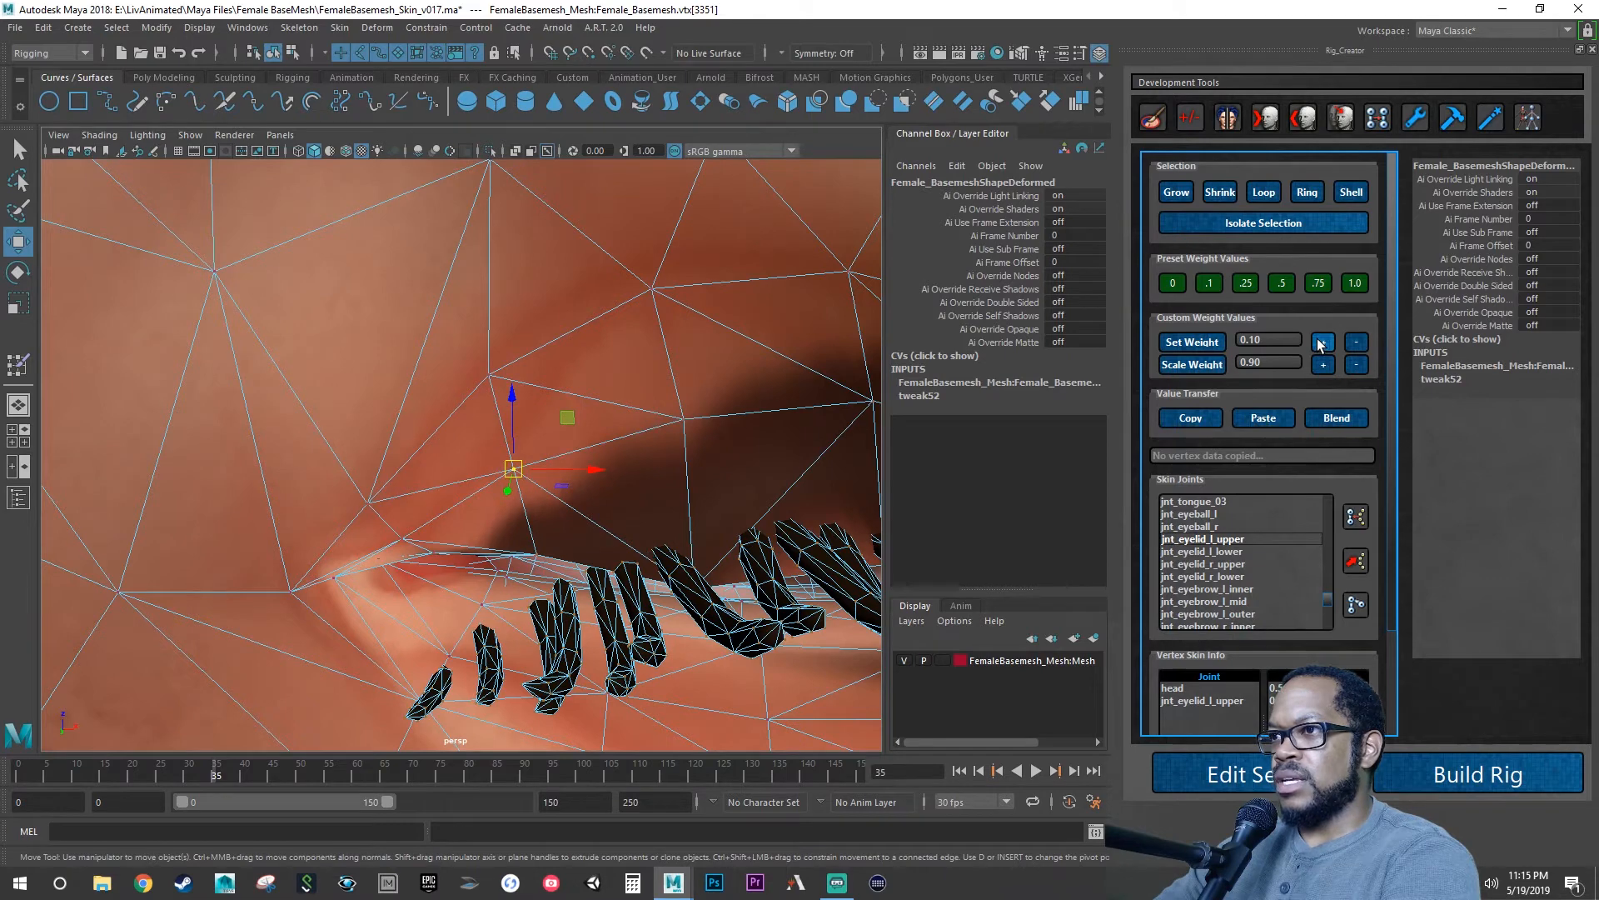
Select the crease vertex just above the inner eye corner and try raising its jnt_eyelid_l_upper weight by 0.10.
right_click_drag(689, 505, 628, 489, "alt")
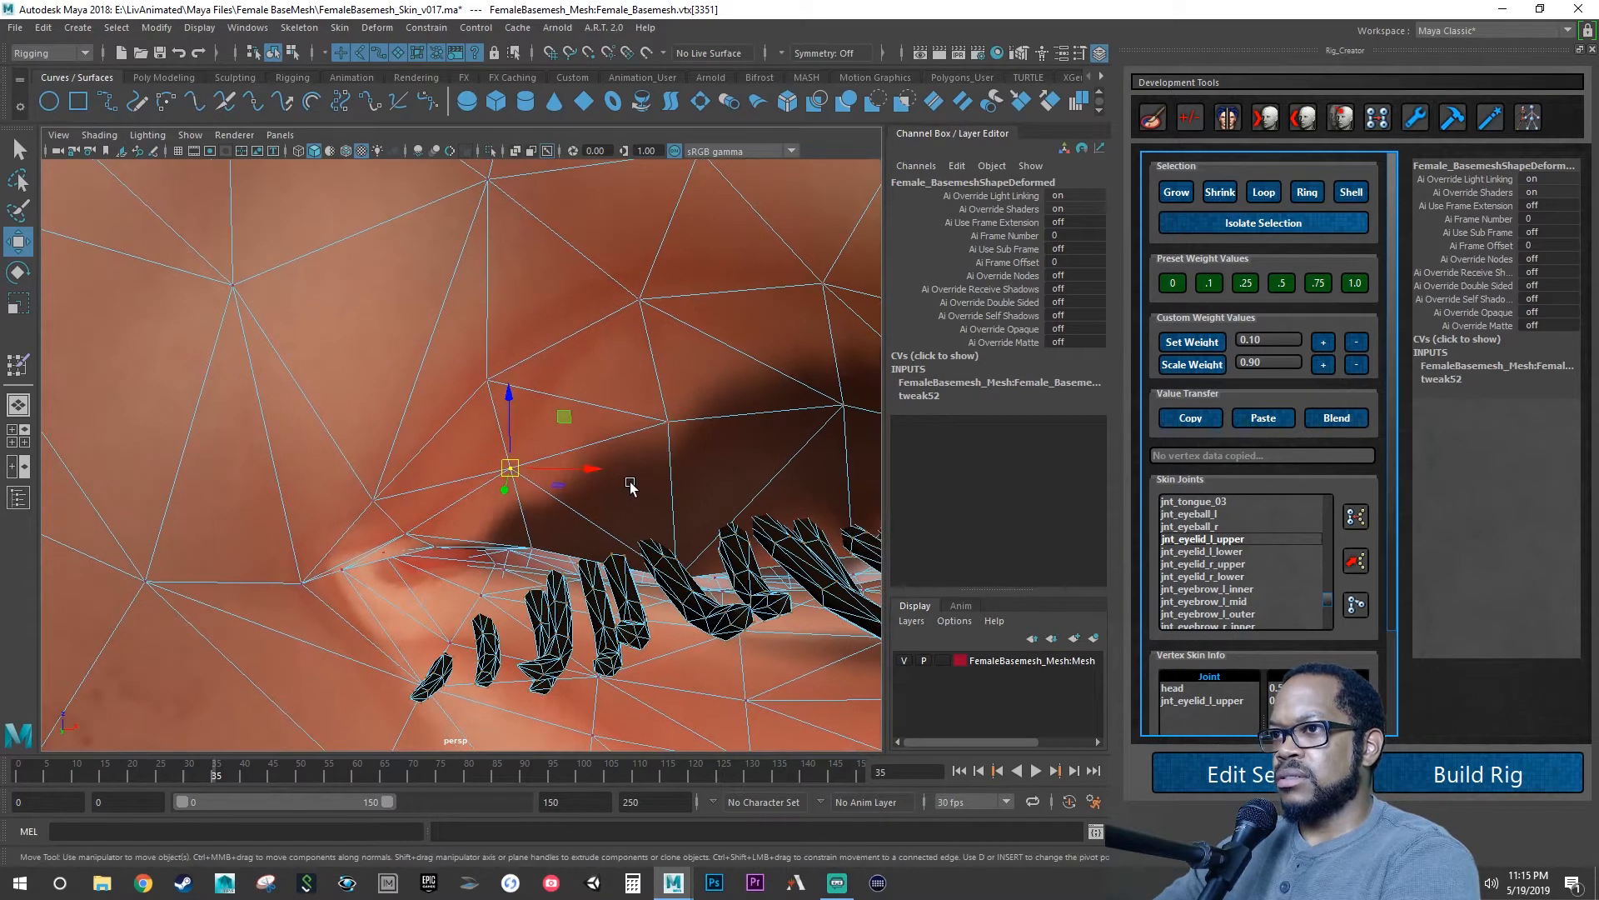
left_click(402, 536)
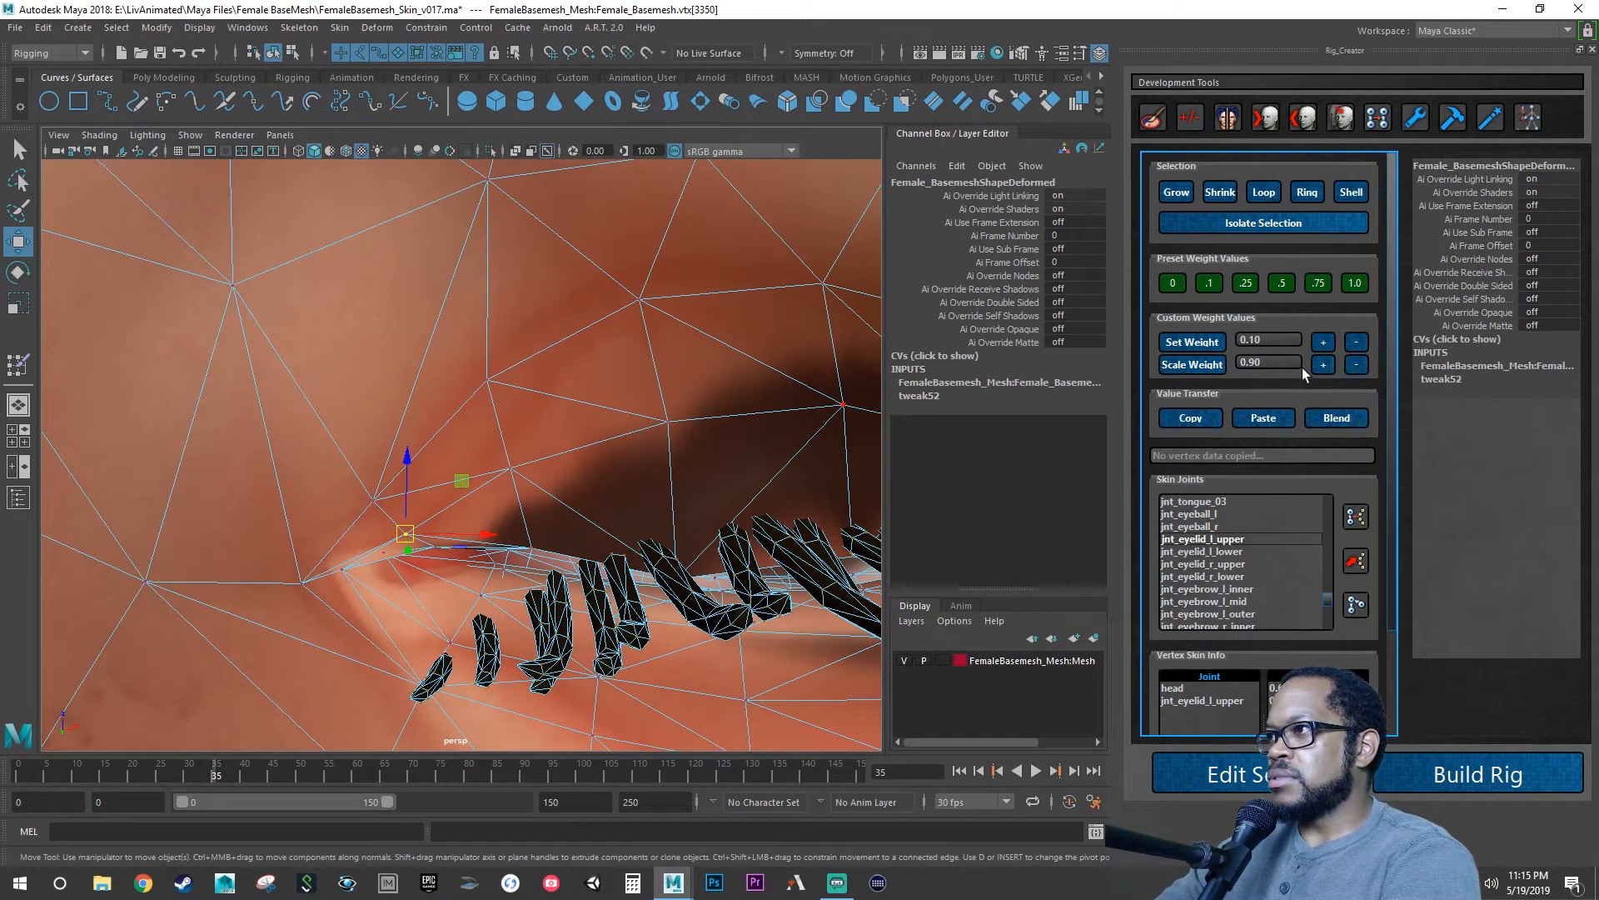
left_click(1324, 343)
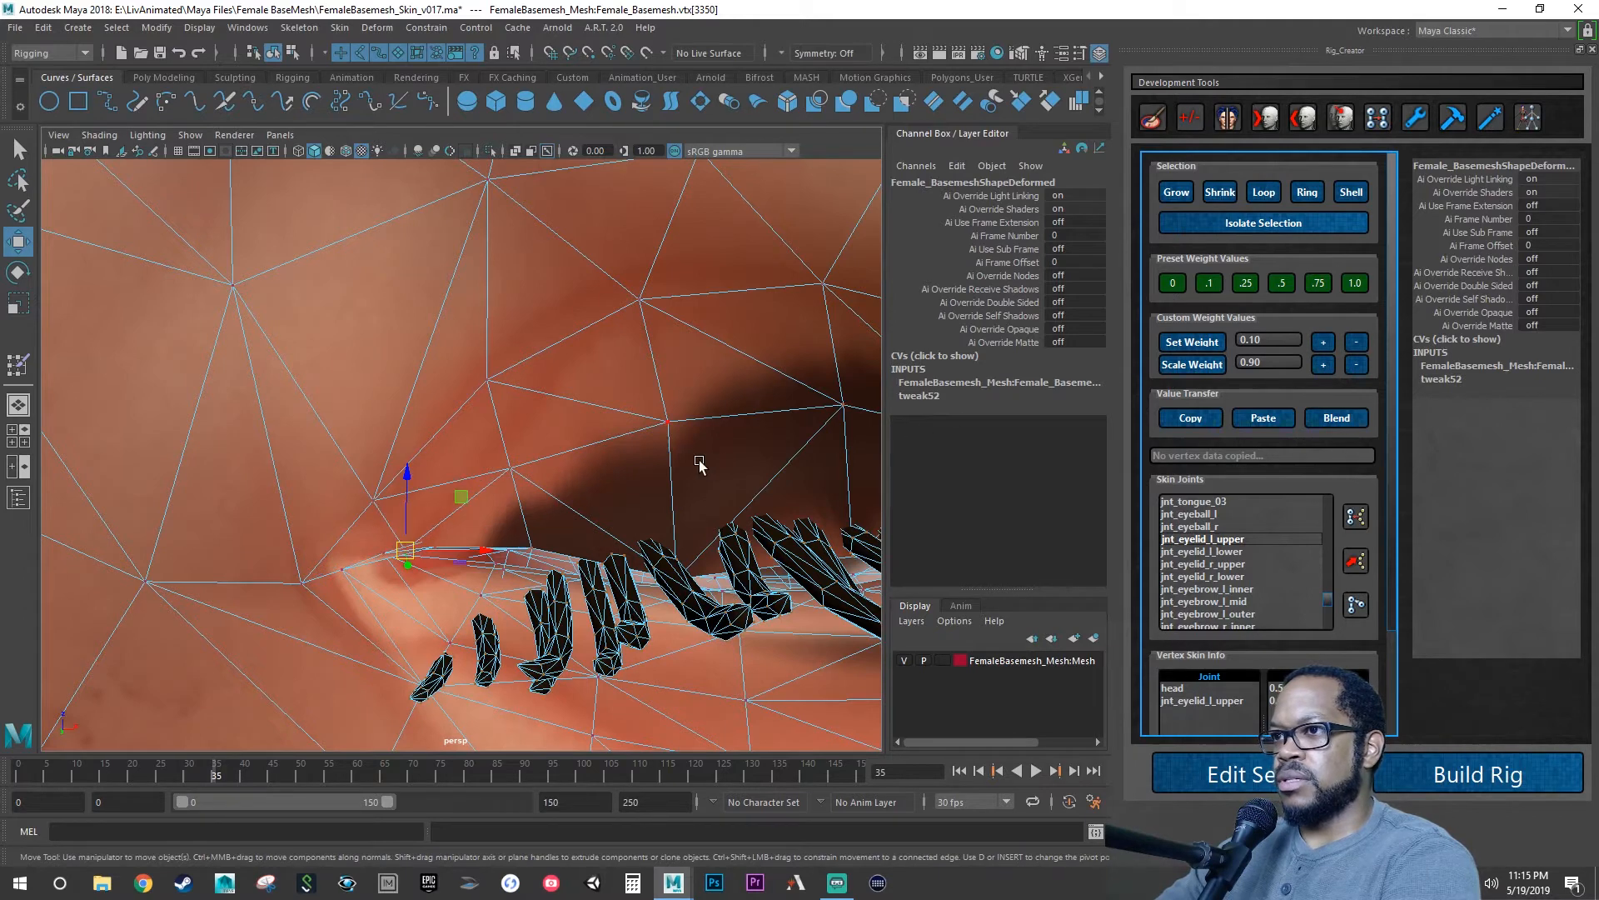
left_click(1324, 343)
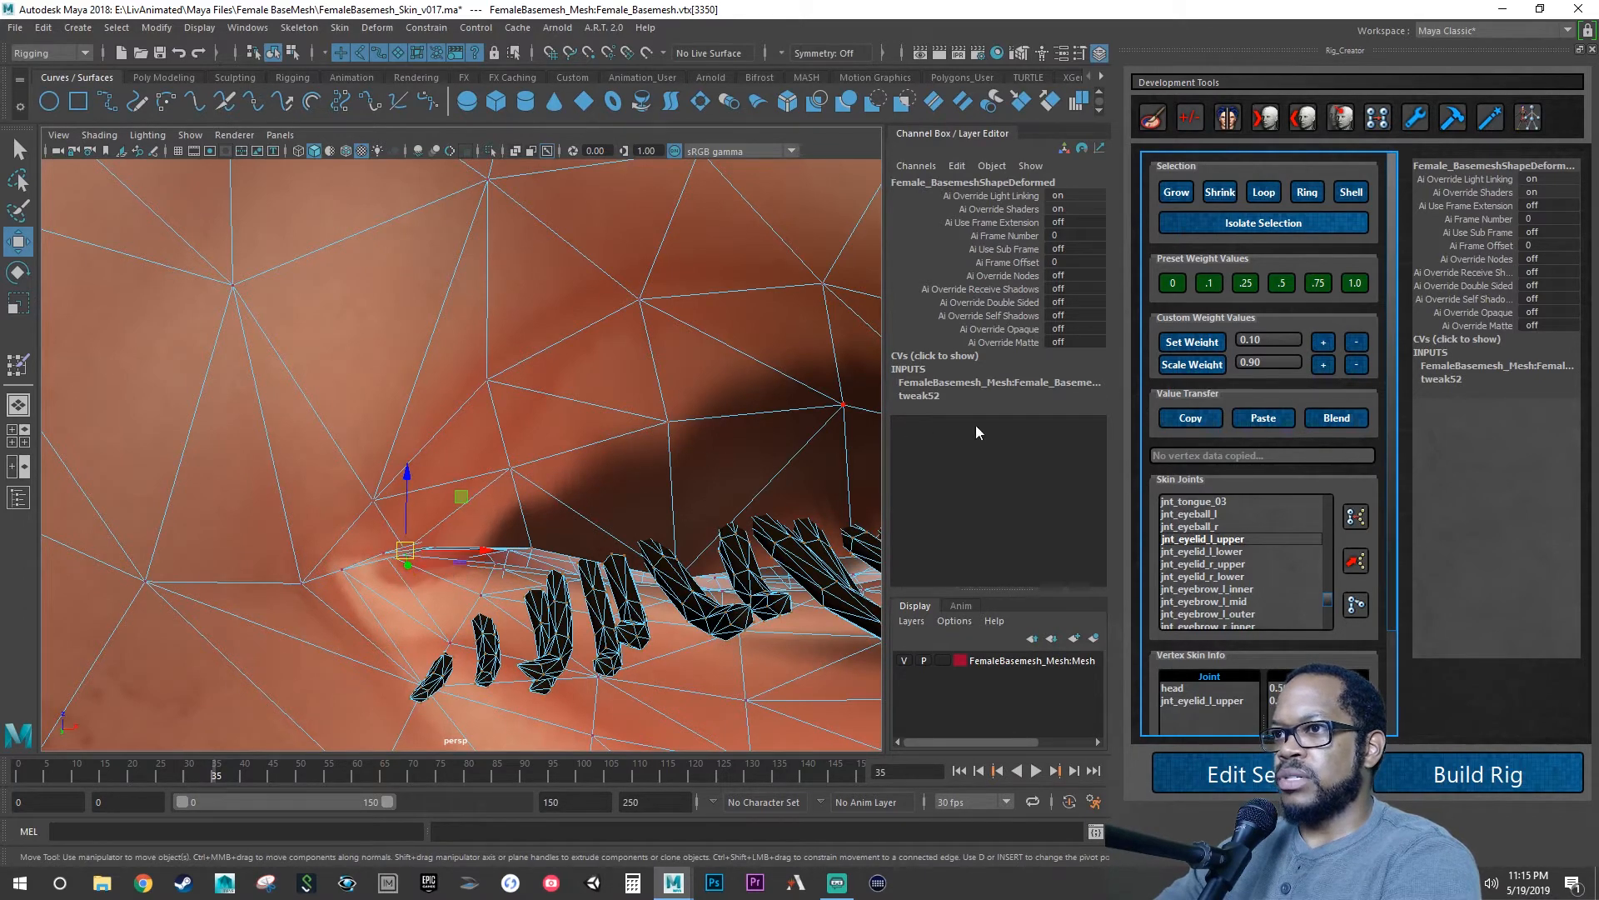
Lower the corner crease vertex's jnt_eyelid_l_upper weight by 0.10 at frame 17, and check the blink up to frame 44.
left_click_drag(612, 463, 625, 425, "alt")
left_click_drag(193, 769, 111, 701)
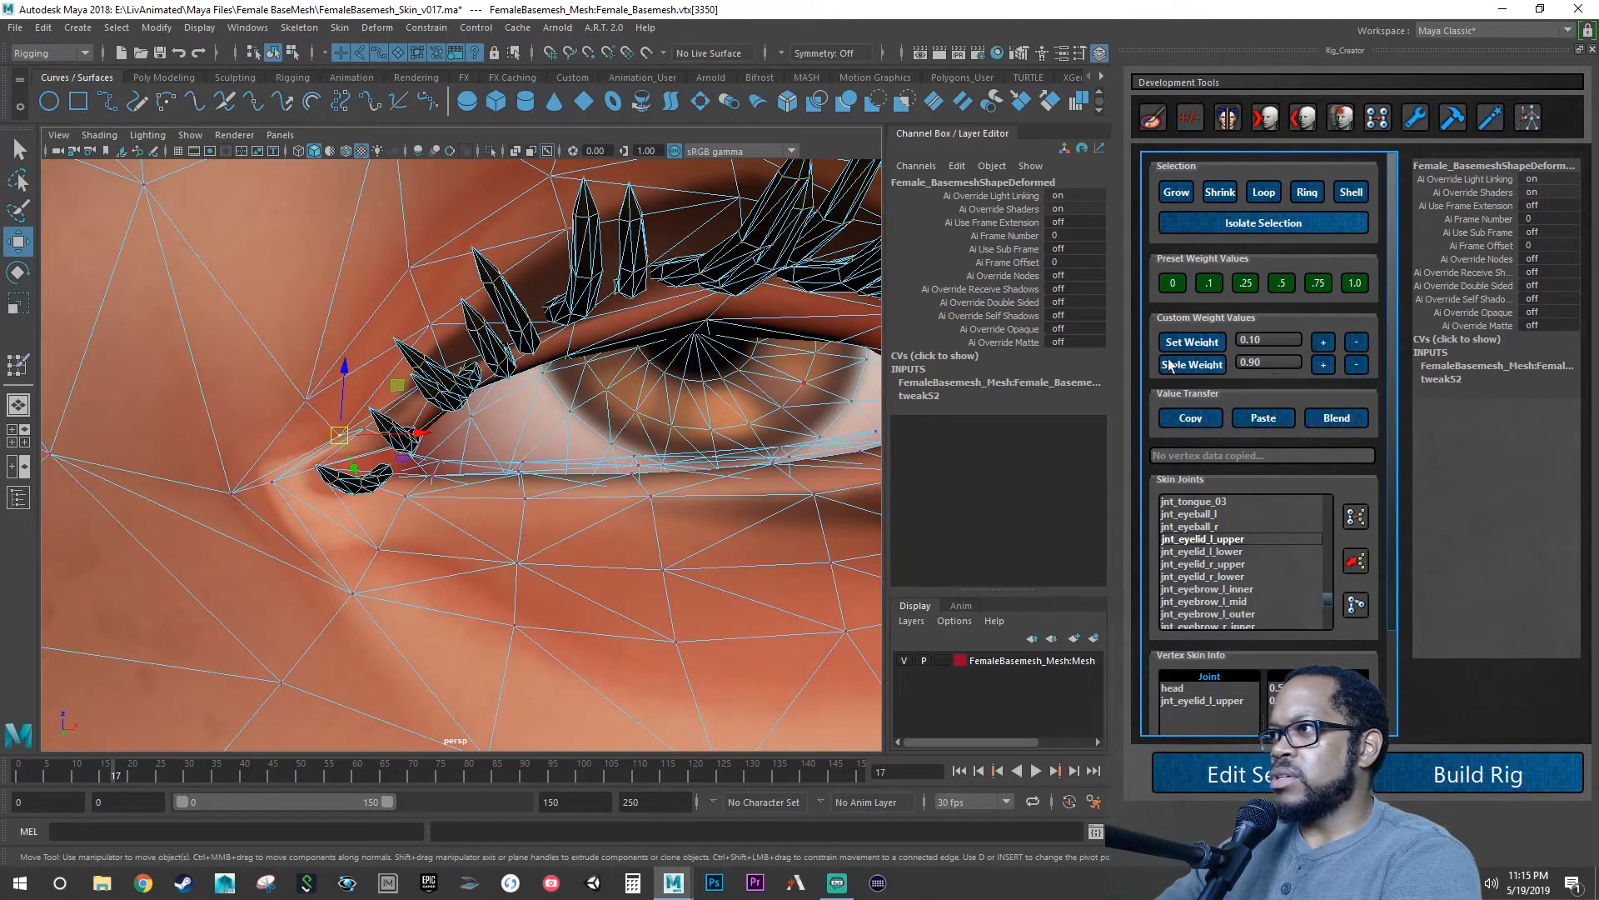
left_click(1358, 343)
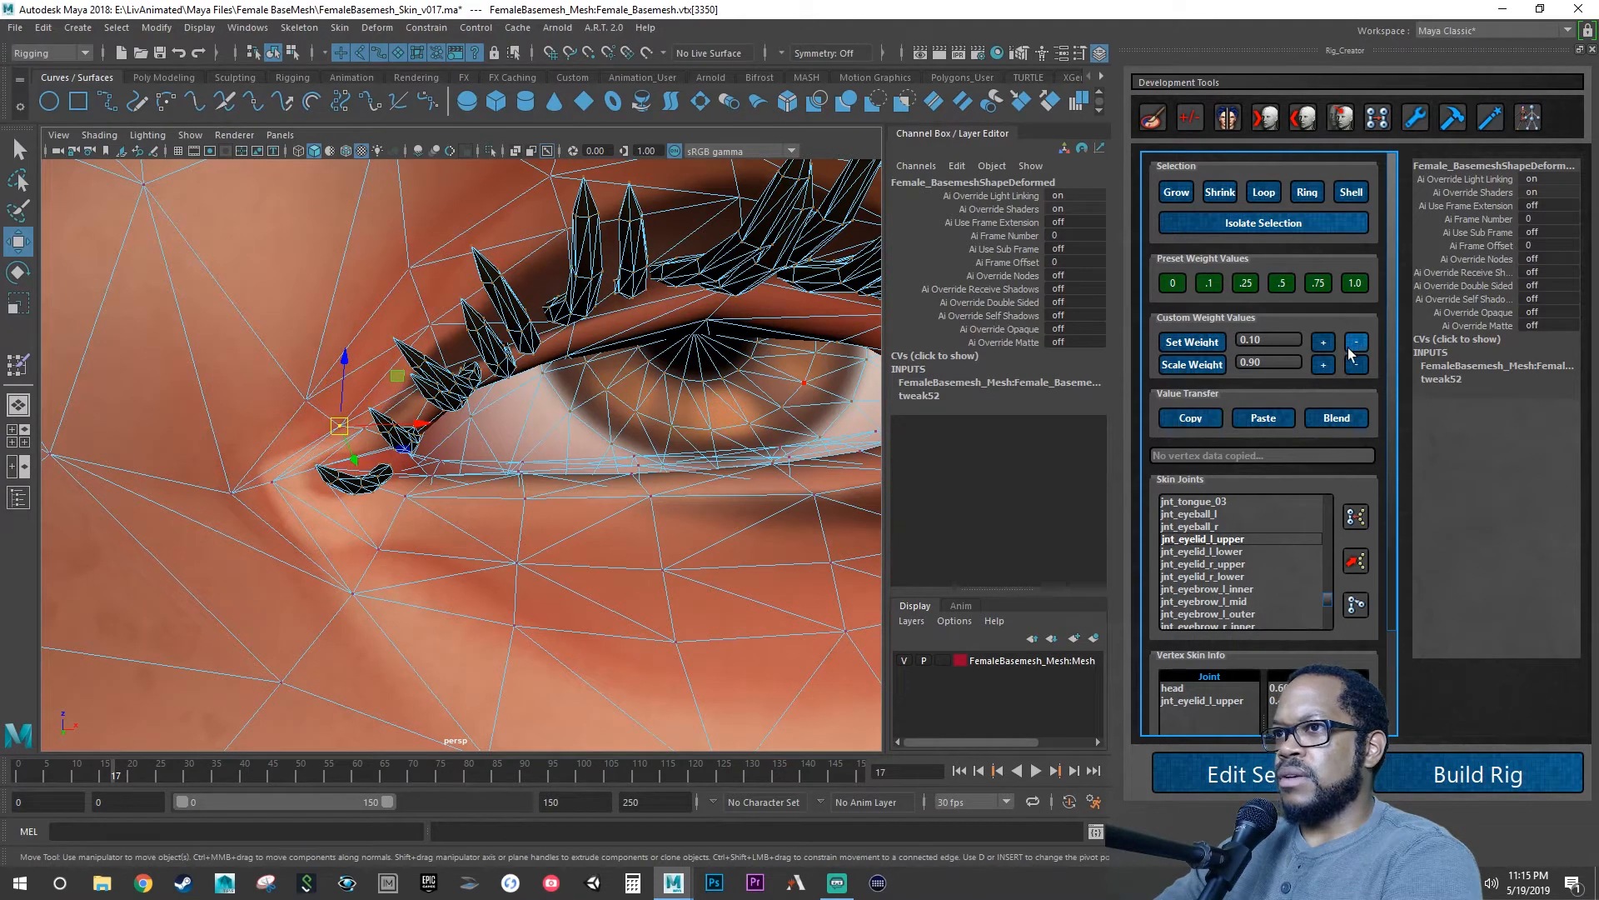
left_click_drag(742, 489, 572, 632, "alt")
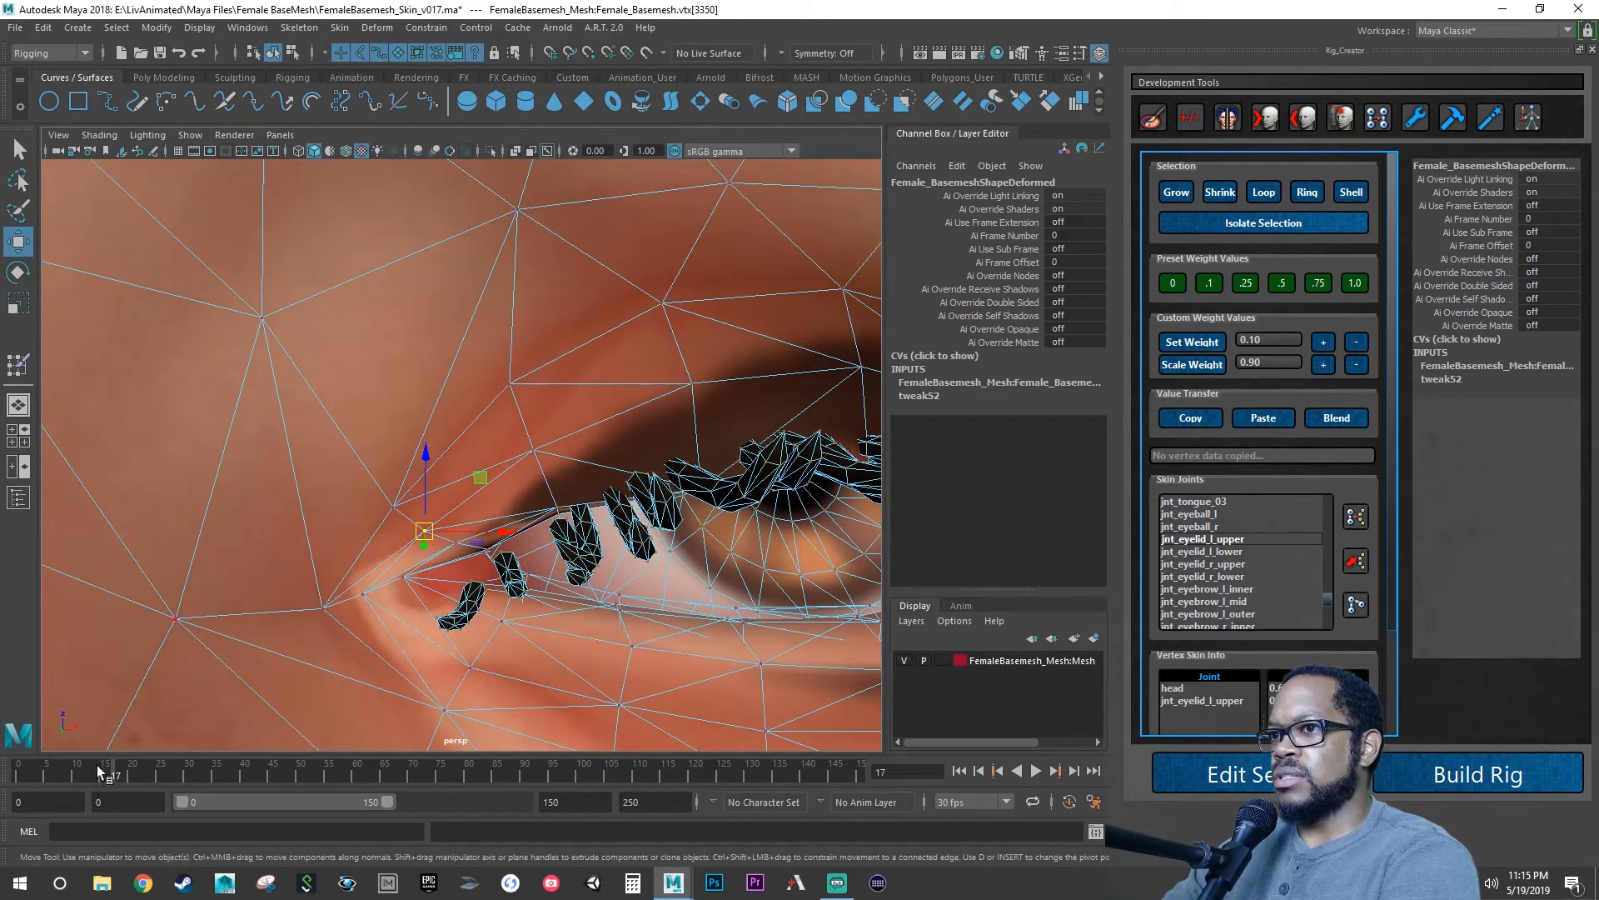
left_click_drag(96, 765, 270, 775)
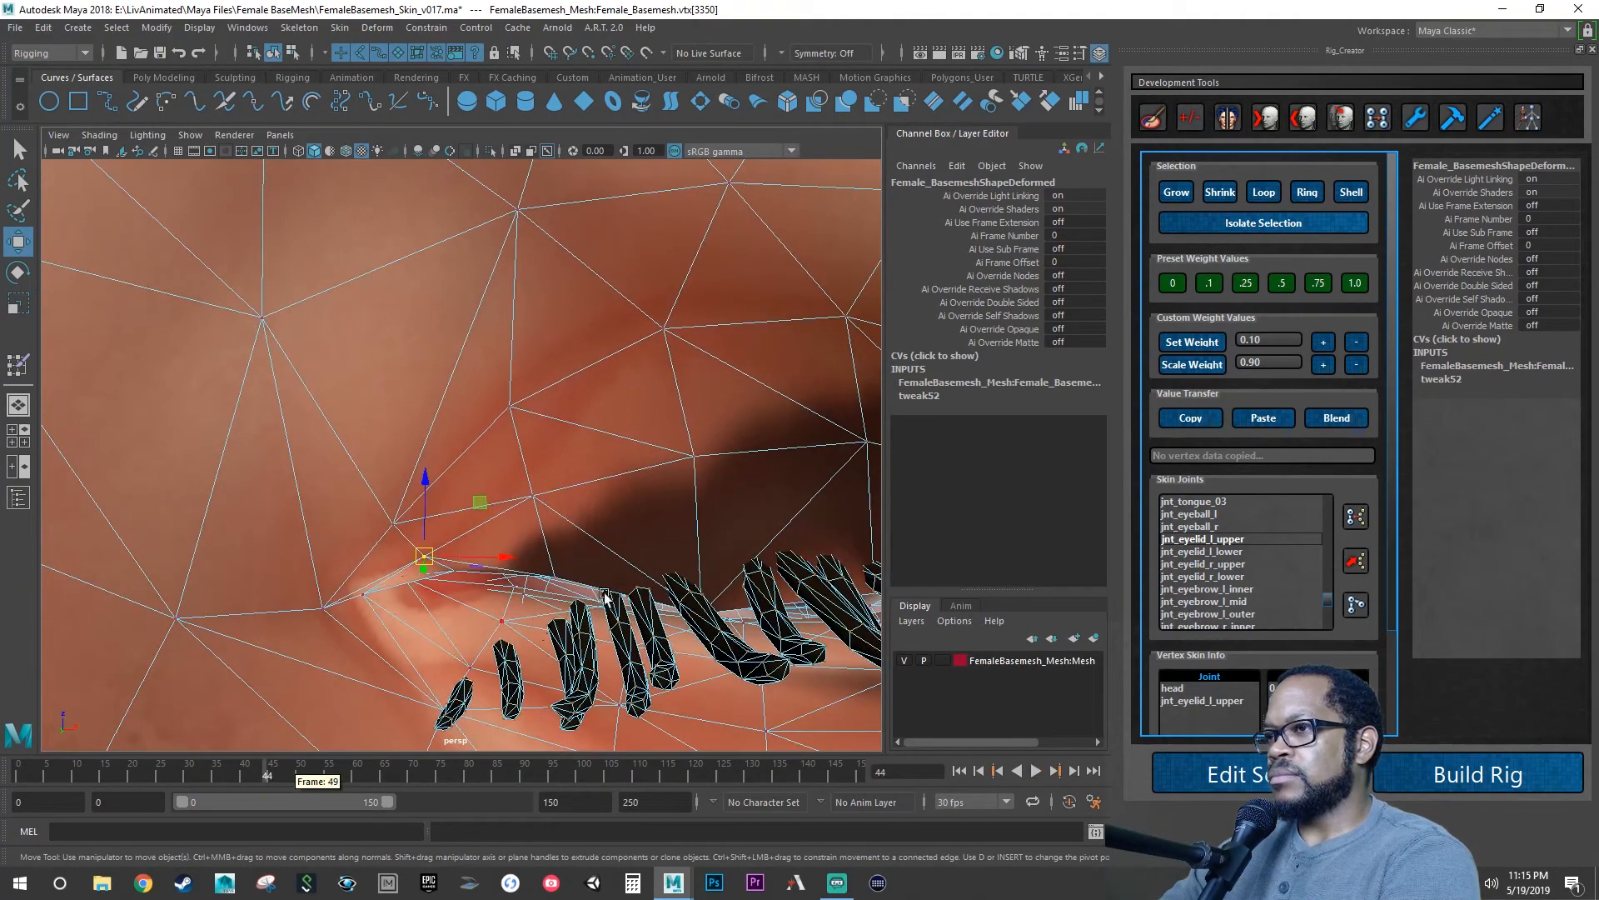
Select the lid-edge vertex near the inner corner and raise its jnt_eyelid_l_upper weight by a 0.05 increment.
left_click_drag(688, 525, 589, 474, "alt")
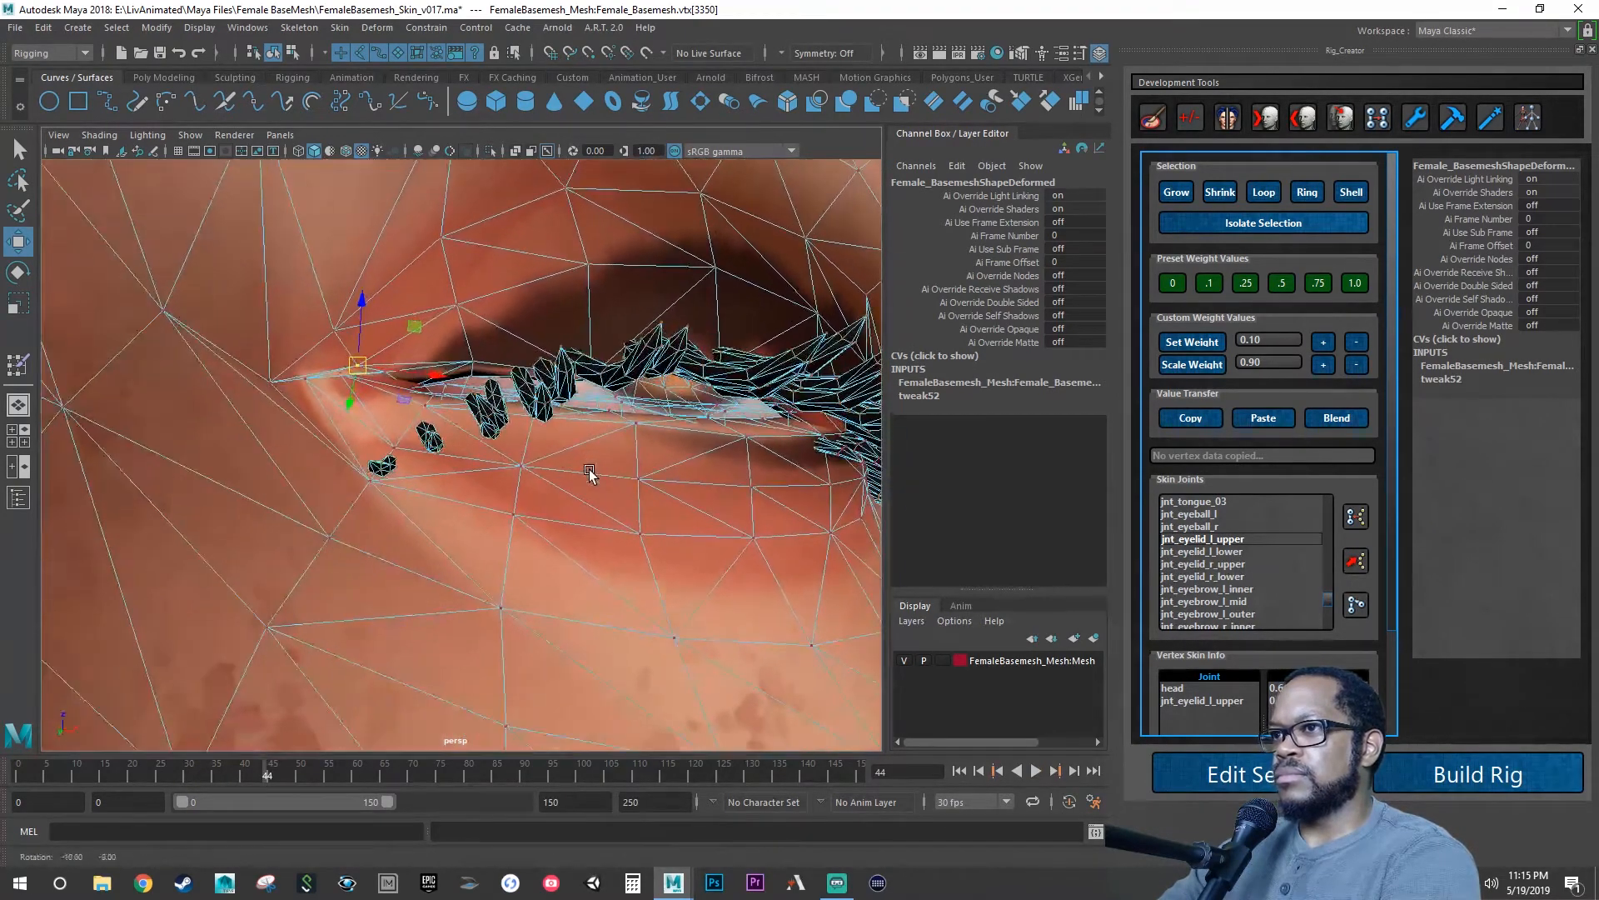
right_click_drag(589, 475, 641, 405, "alt")
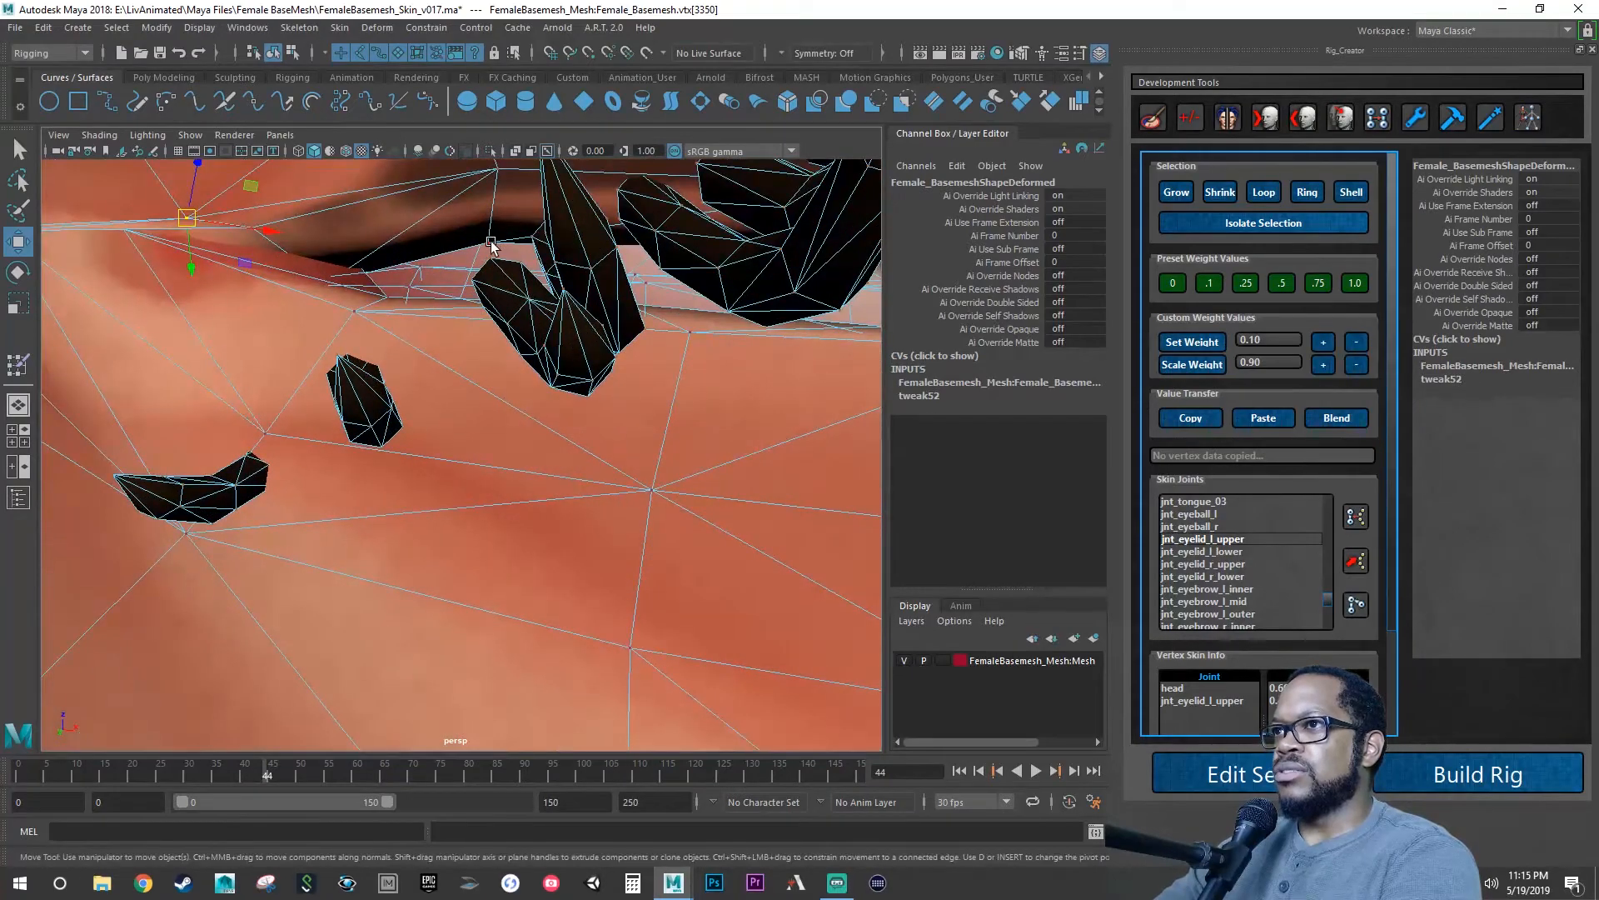
left_click(491, 242)
left_click(501, 171)
left_click_drag(574, 272, 561, 387, "alt")
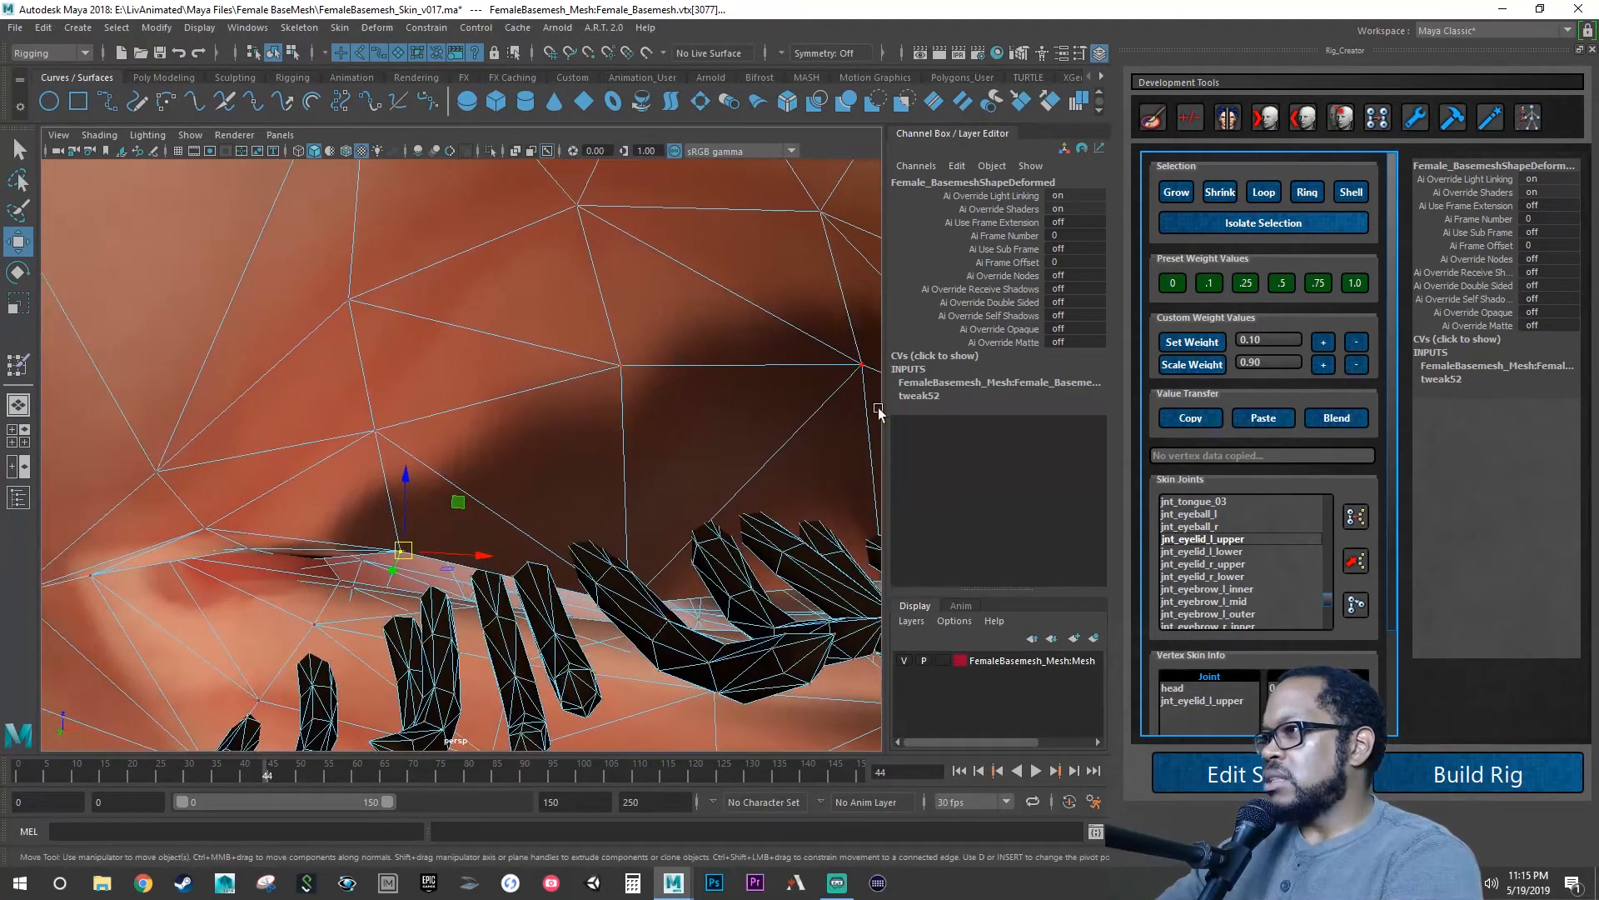
left_click(1219, 542)
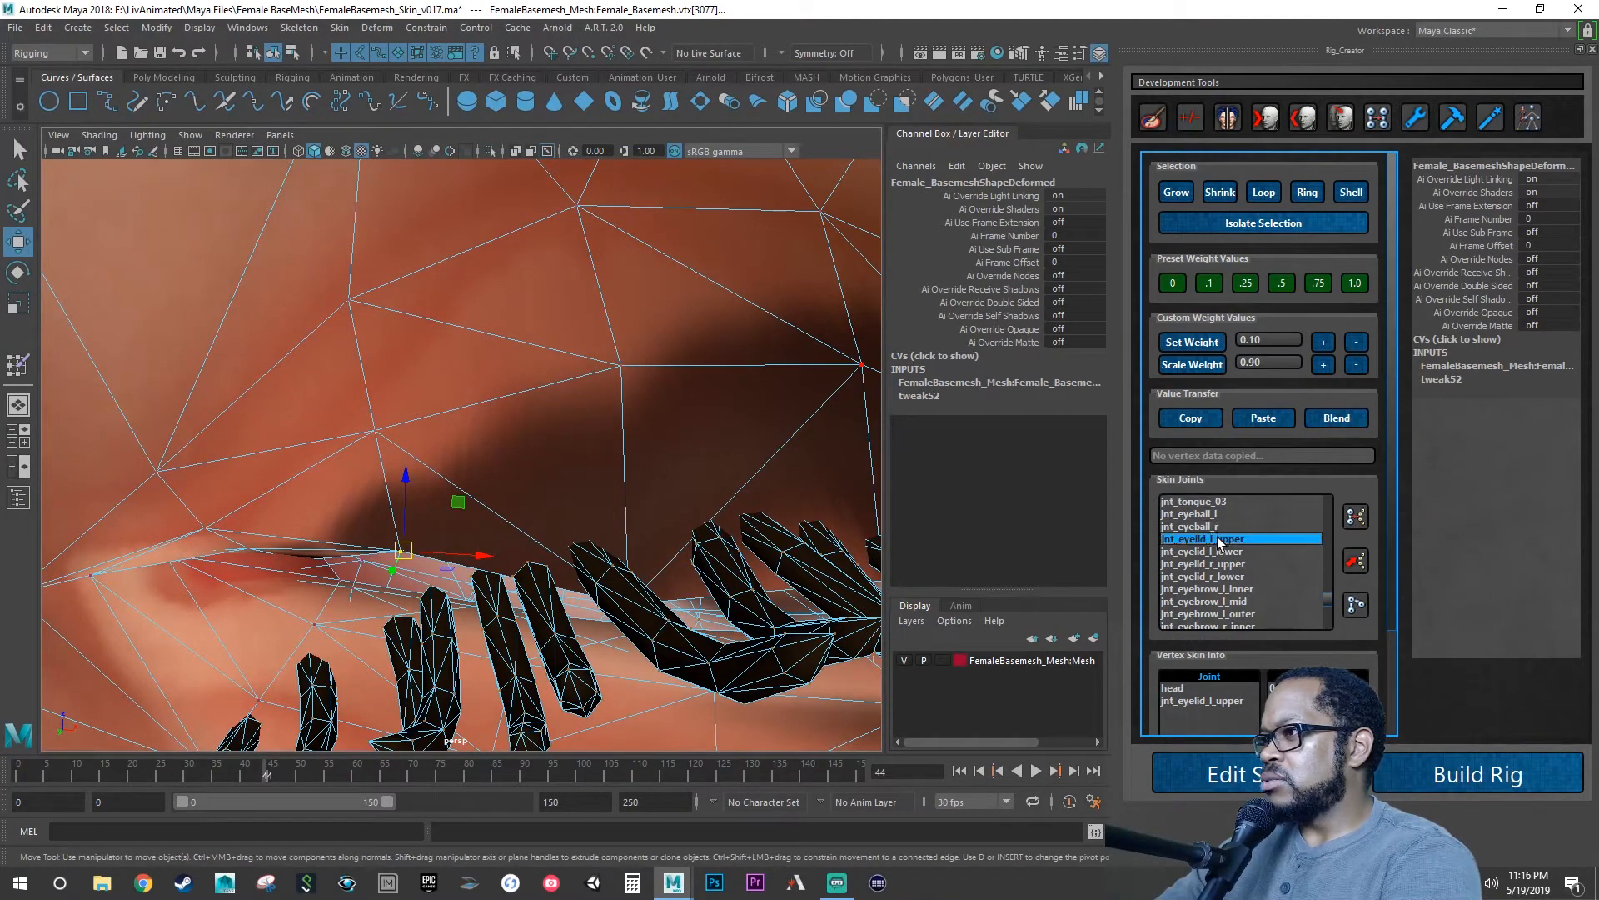
left_click(1322, 342)
left_click(1357, 342)
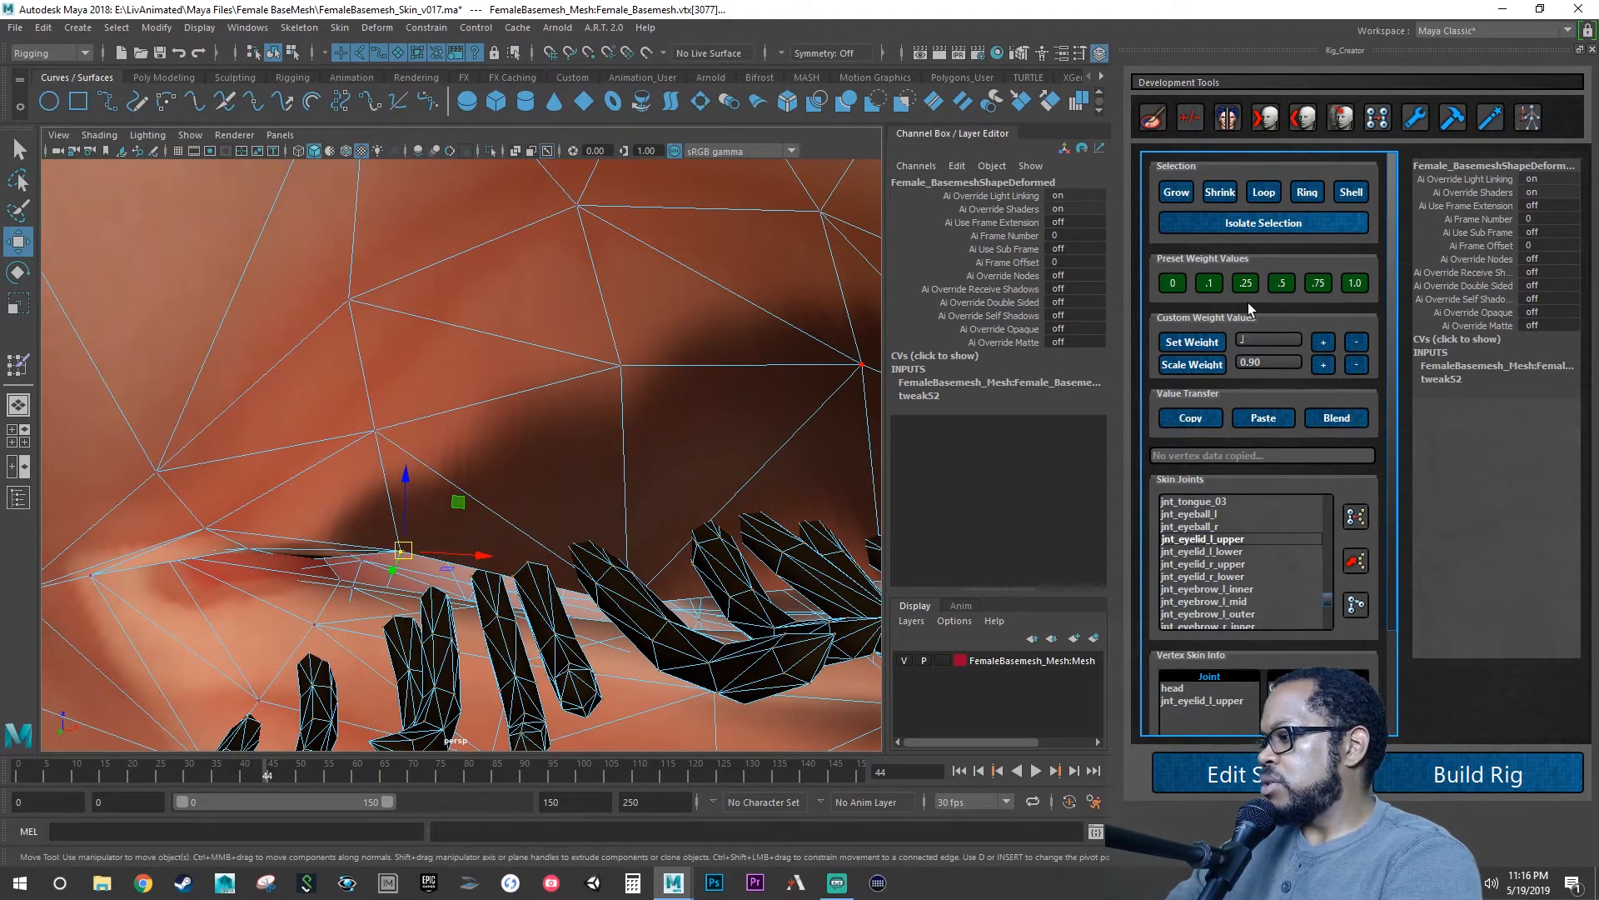
type("5")
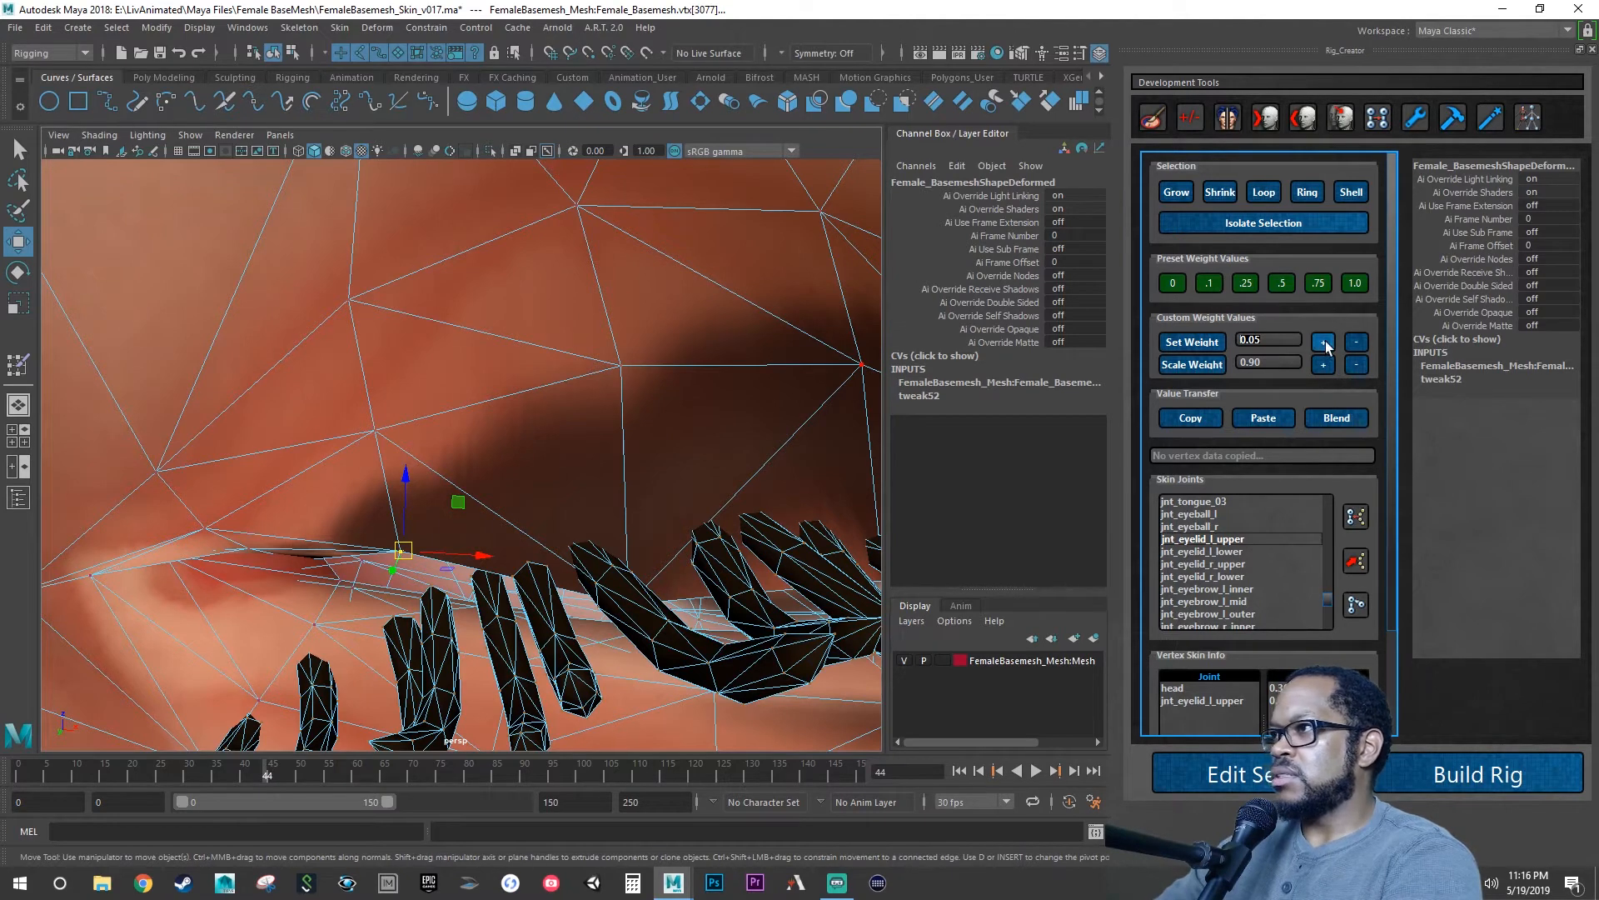
left_click(1323, 341)
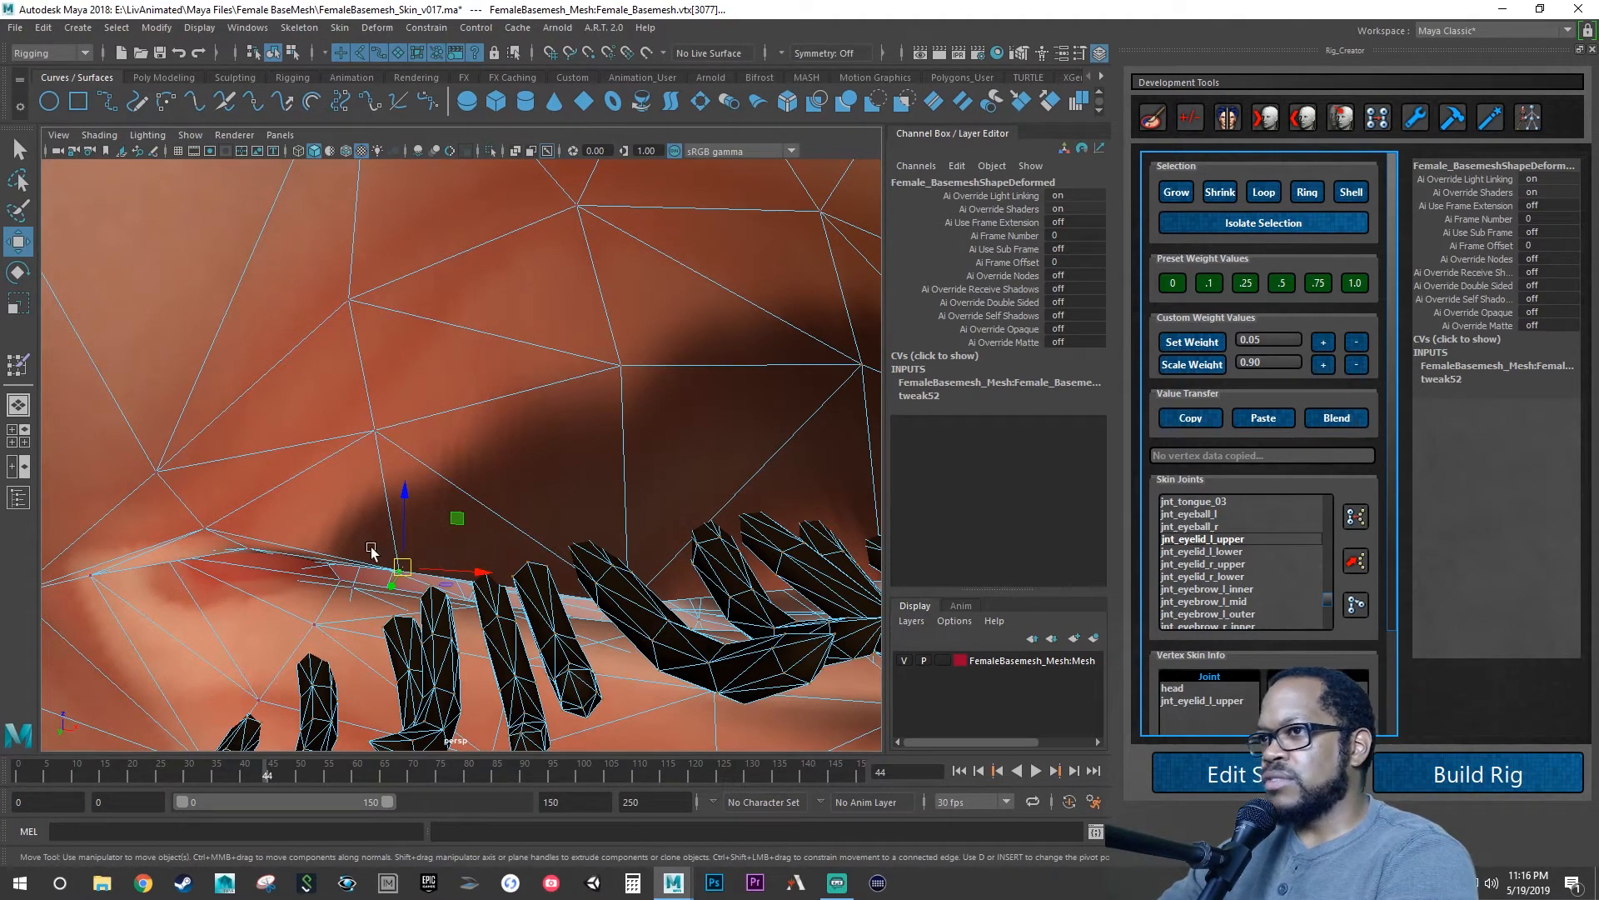
Examine the whole lid at frame 44 and how the outer eye corner deforms at the start of the blink, returning to frame 0.
right_click_drag(622, 547, 541, 556, "alt")
left_click_drag(600, 552, 575, 587, "alt")
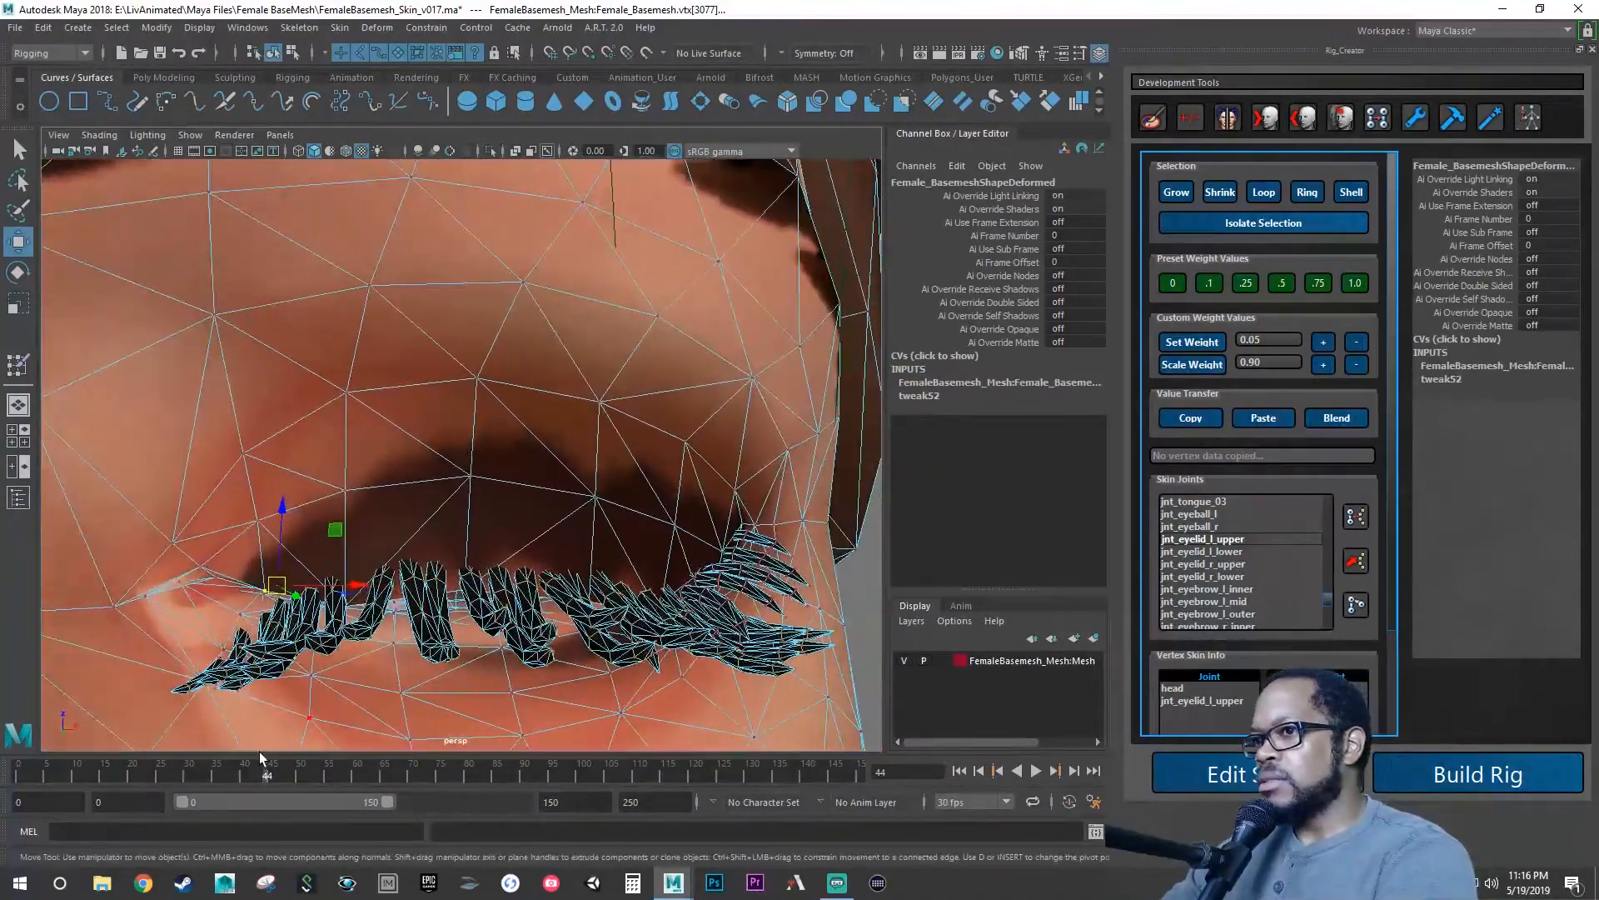
left_click_drag(150, 774, 2, 763)
middle_click_drag(454, 627, 279, 662, "alt")
right_click_drag(279, 663, 412, 625, "alt")
left_click_drag(411, 625, 375, 641, "alt")
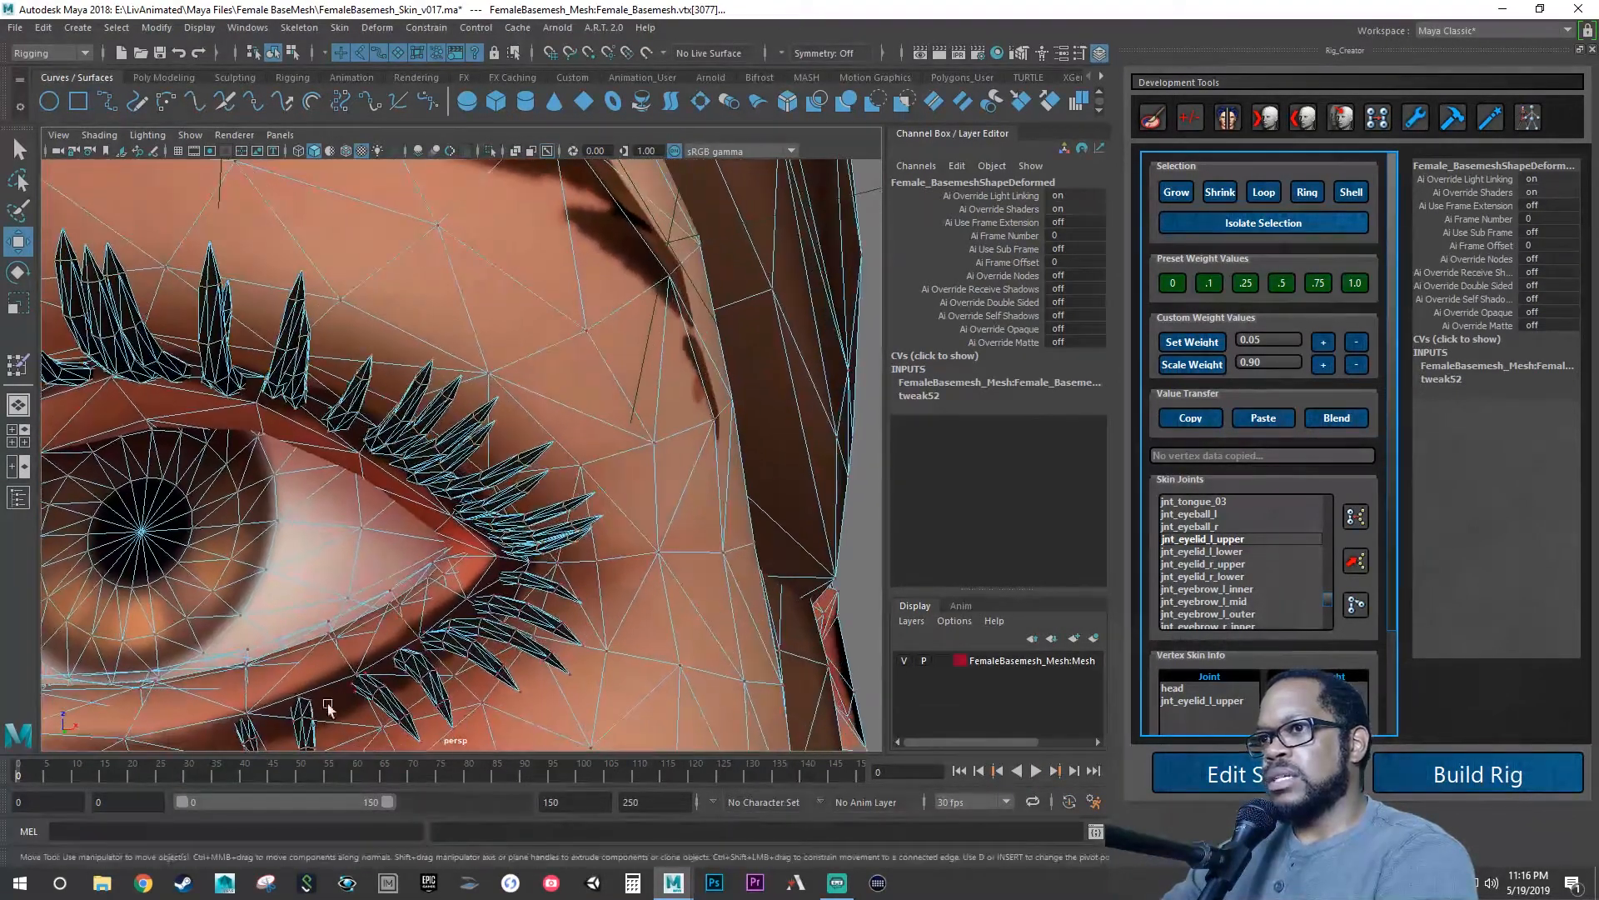
left_click_drag(94, 763, 69, 768)
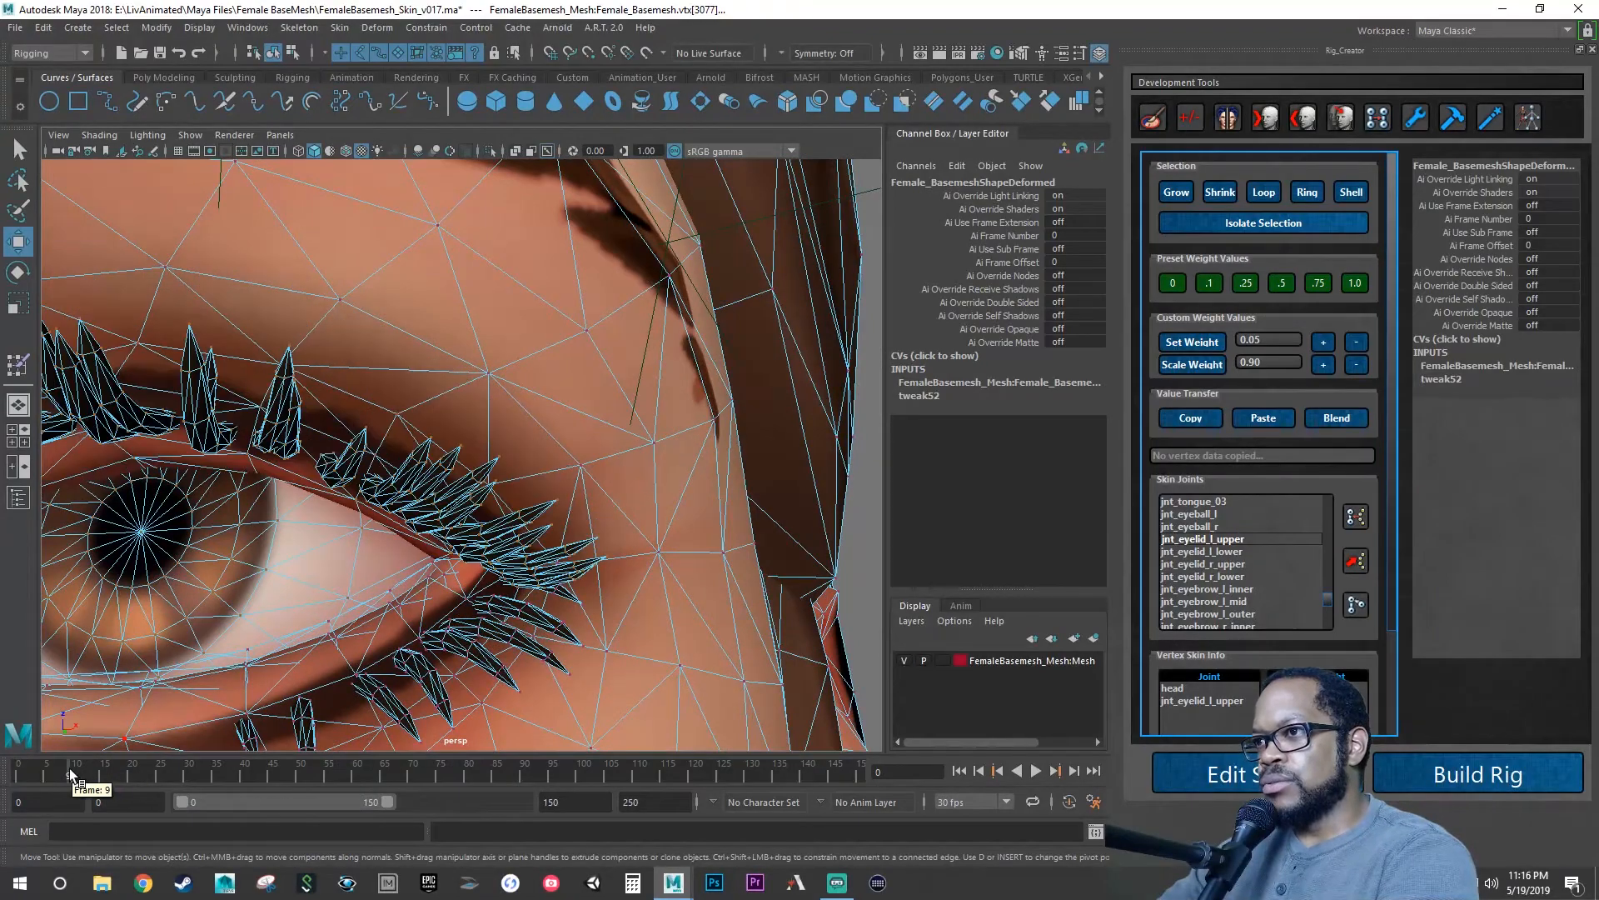
key("alt+v")
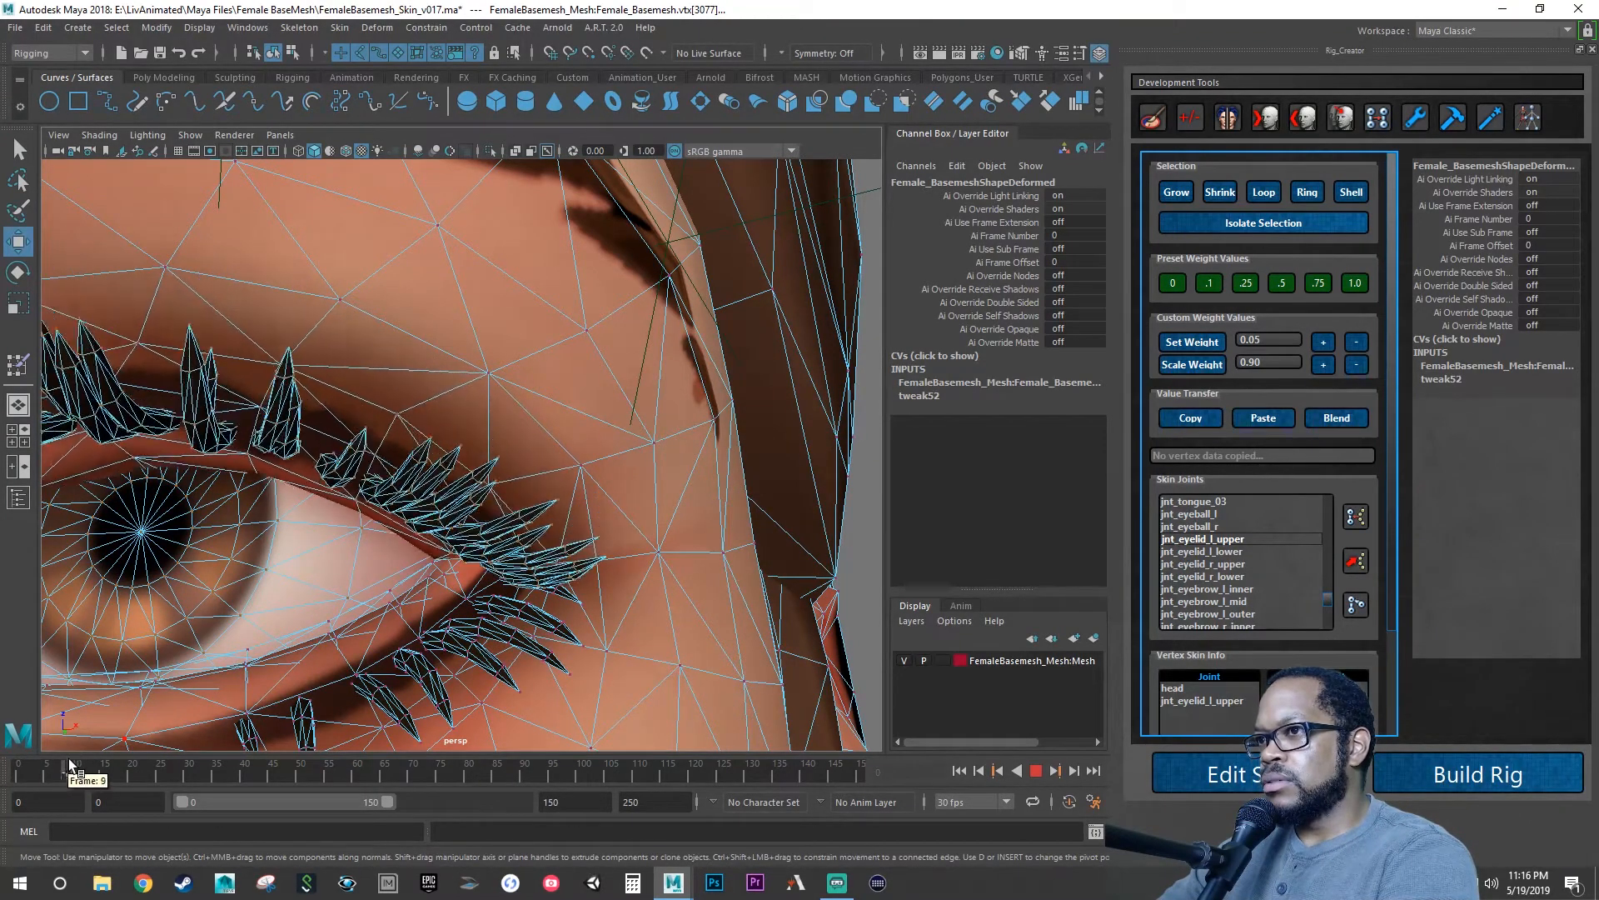
left_click_drag(68, 758, 6, 736)
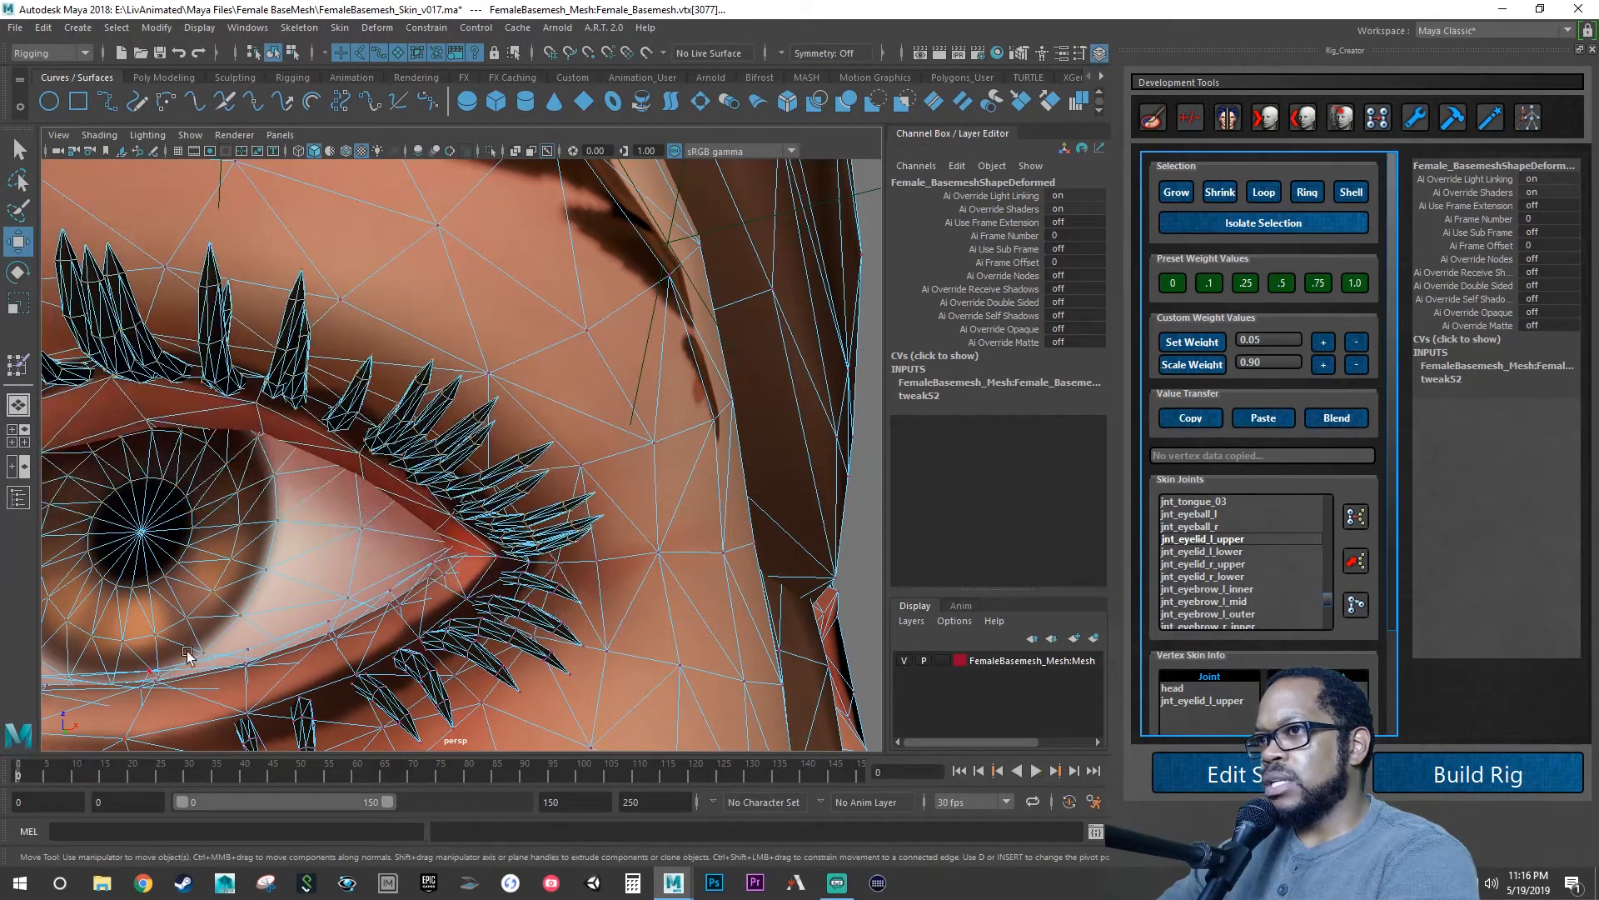
Select the upper-lid edge vertex near the outer eye corner together with the vertex above it, between the lashes.
left_click(439, 533)
right_click_drag(443, 525, 564, 528, "alt")
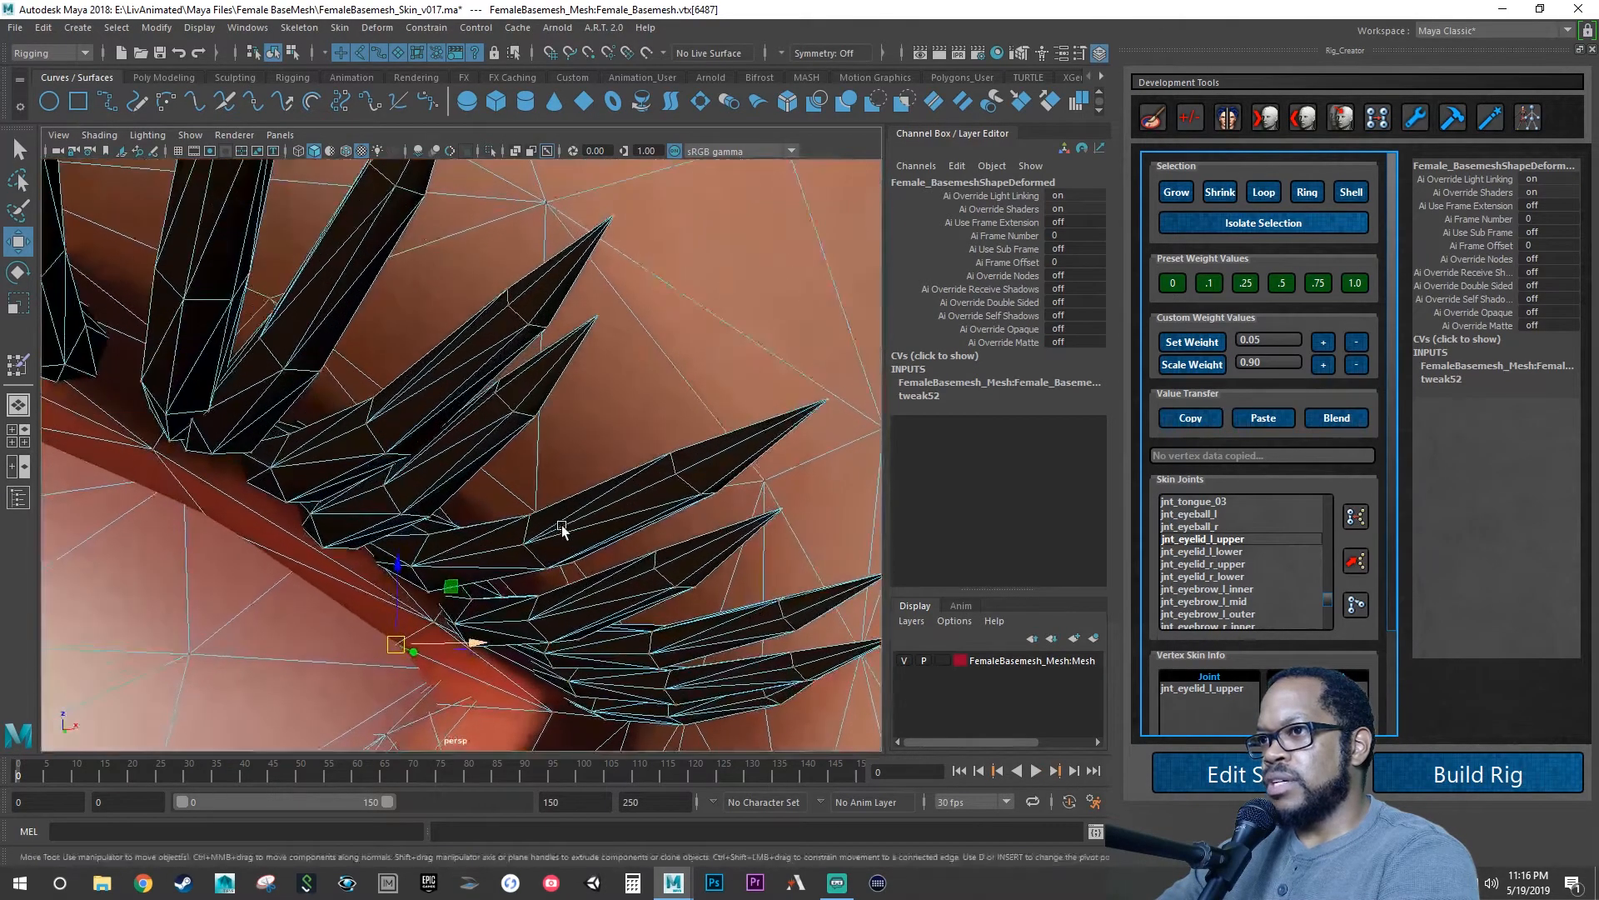
left_click_drag(485, 586, 471, 583, "alt")
left_click_drag(360, 545, 407, 534, "alt")
right_click_drag(467, 523, 528, 510, "alt")
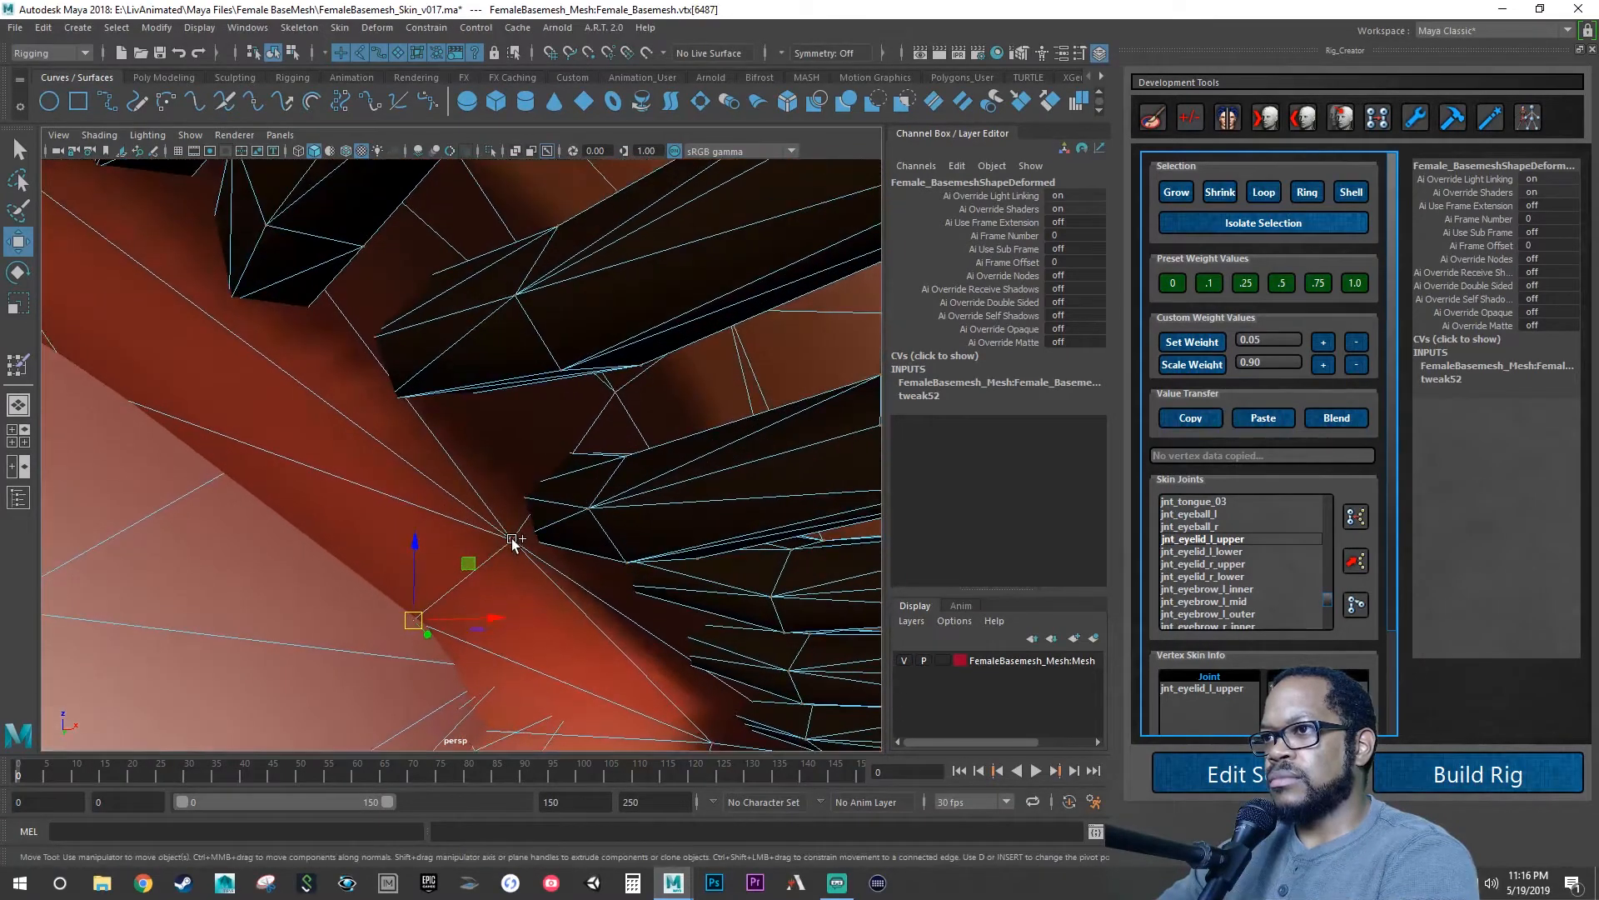
left_click(510, 535)
left_click(619, 393, "shift")
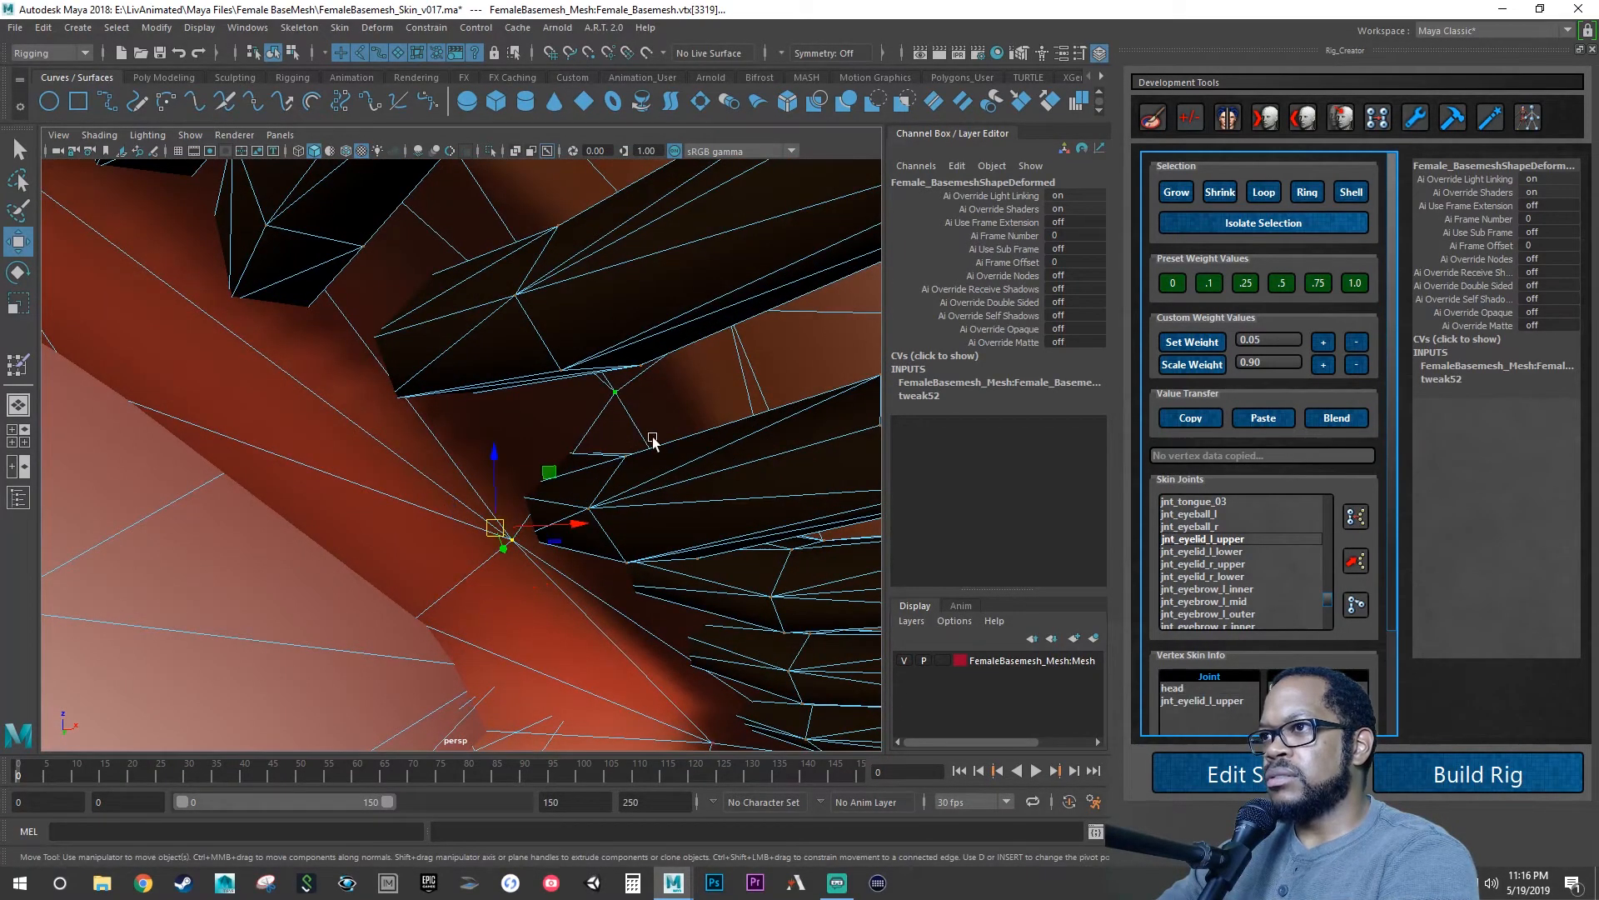
Examine the outer corner of the closed left eyelid at frame 39, where the selected lid vertices meet the lashes.
right_click_drag(653, 442, 549, 442, "alt")
left_click_drag(610, 452, 575, 457, "alt")
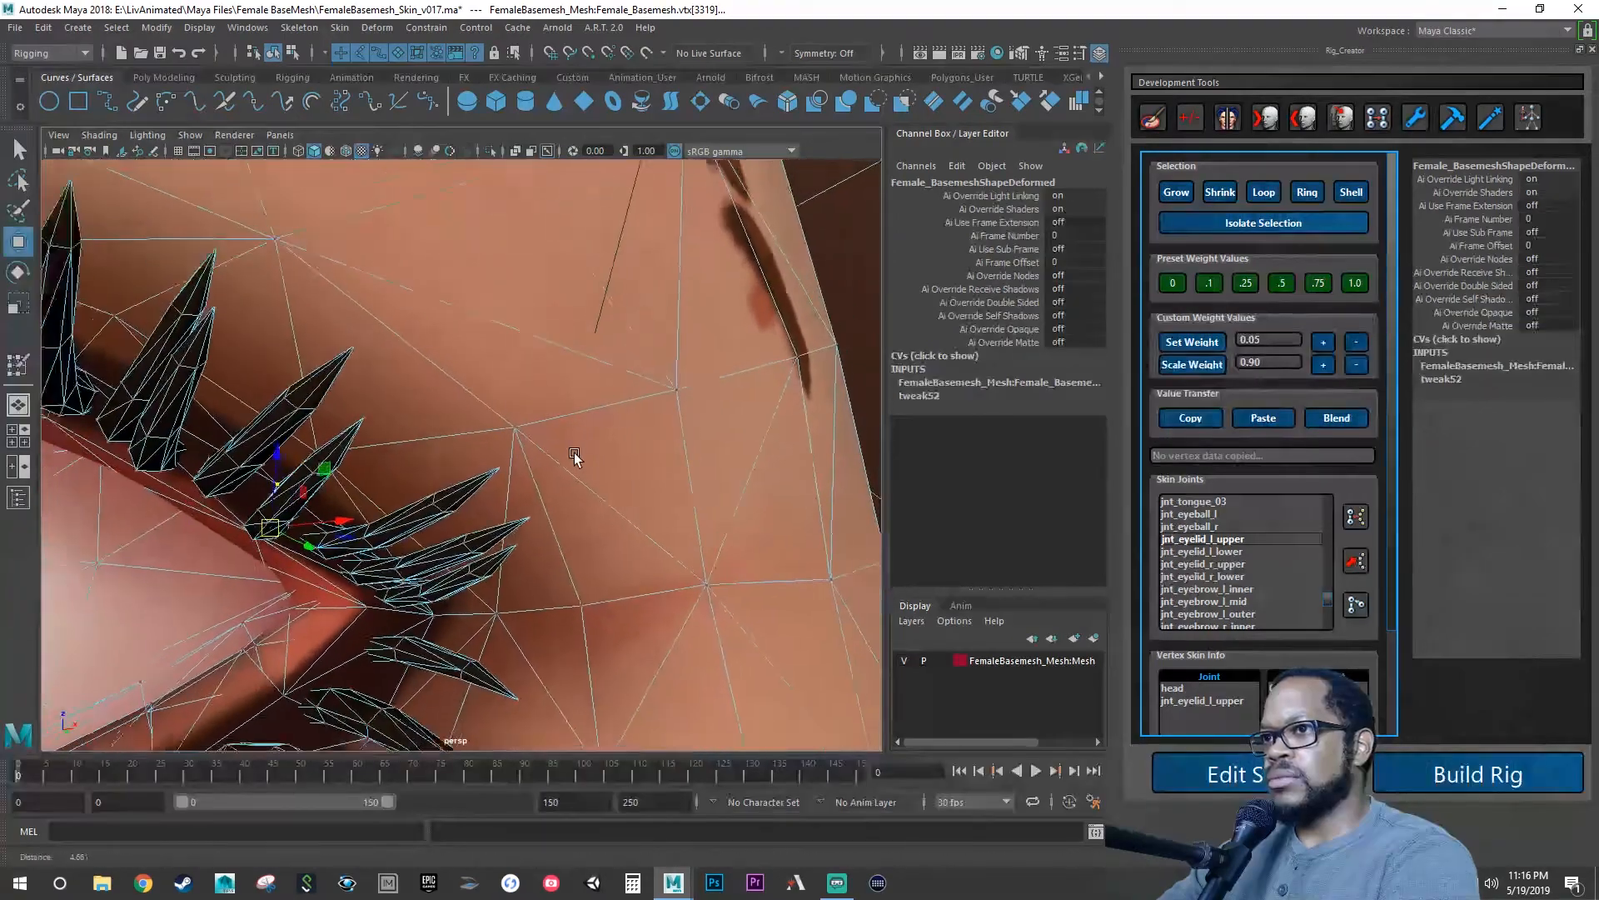
right_click_drag(575, 458, 458, 563, "alt")
left_click_drag(146, 773, 237, 766)
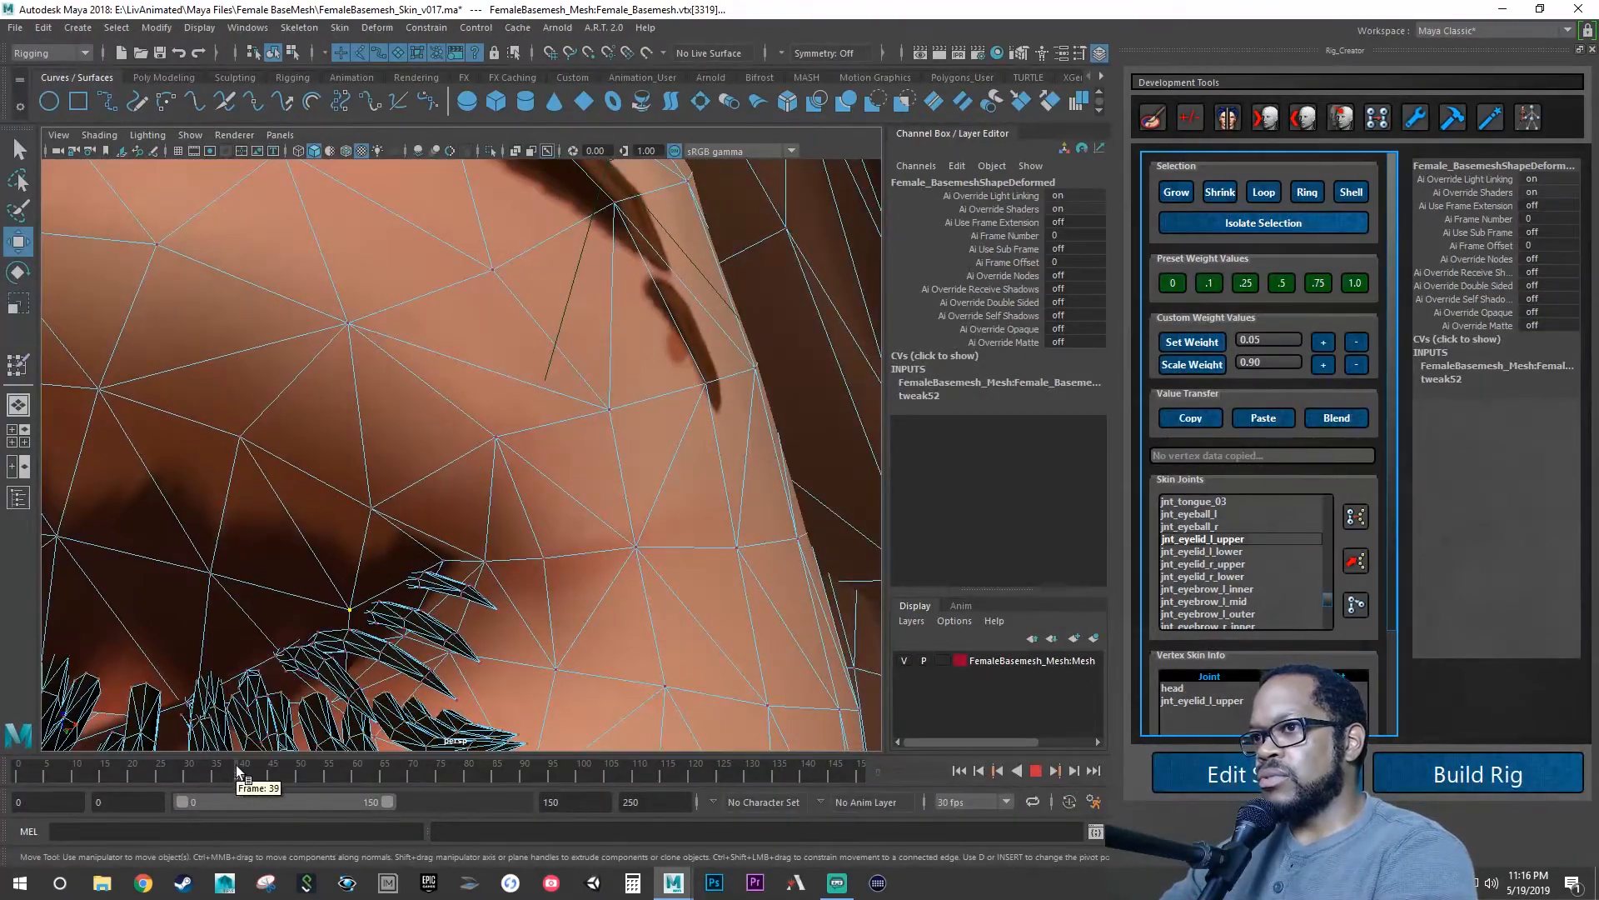
scroll(427, 638, "down", 3)
mouse_move(427, 639)
left_mouse_down("alt")
mouse_move(414, 642)
mouse_move(457, 636)
left_mouse_up("alt")
right_click_drag(457, 635, 505, 628, "alt")
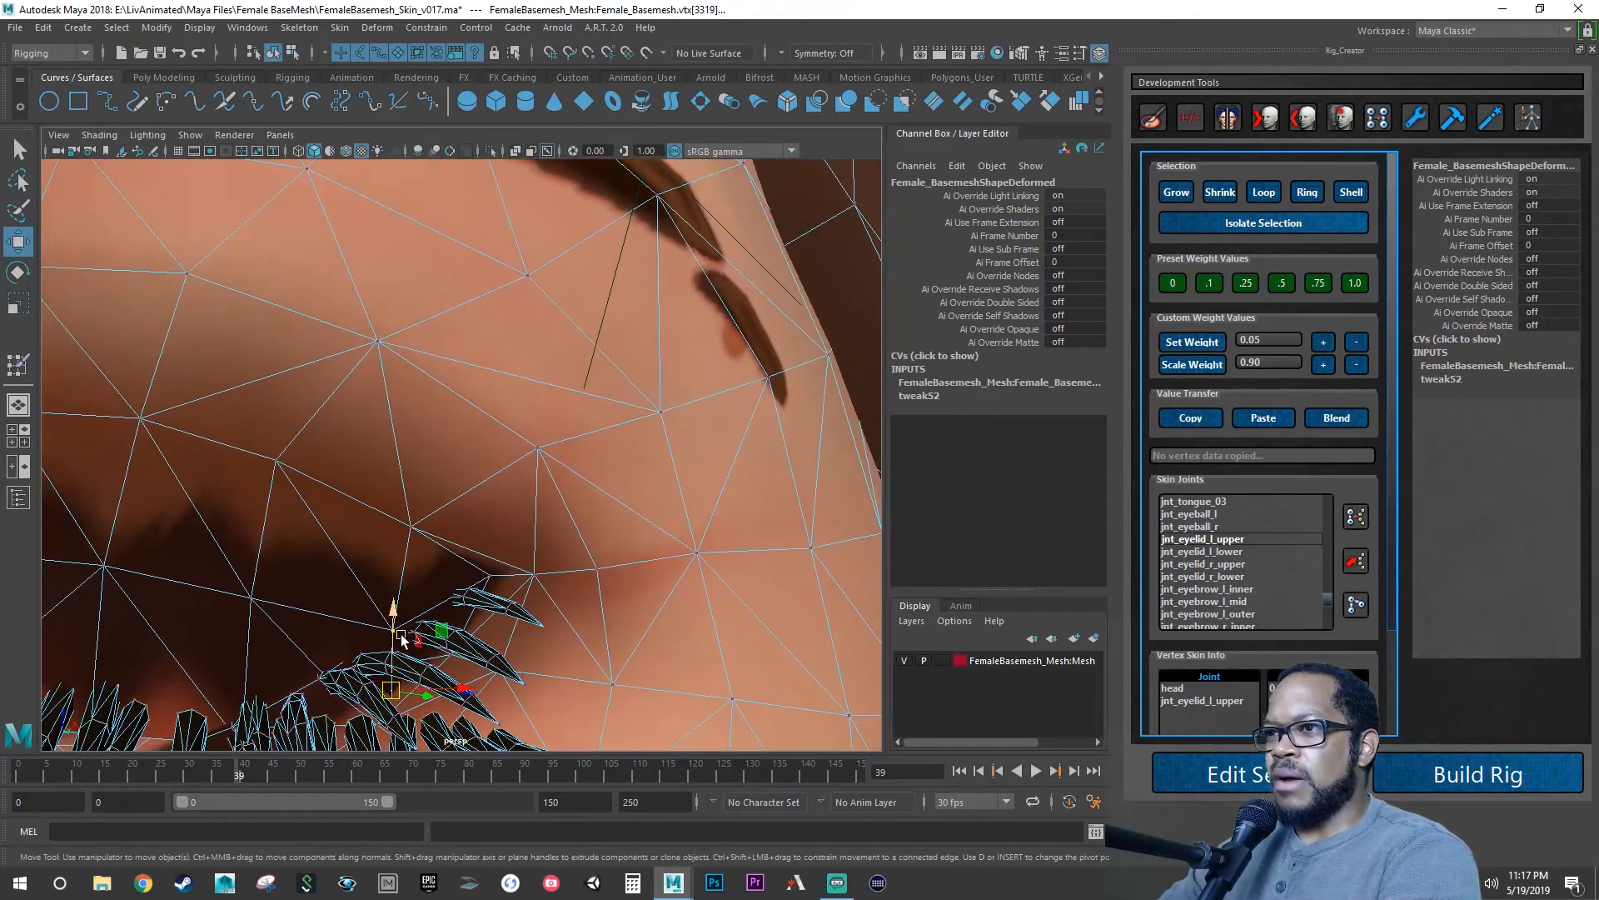
left_click_drag(398, 631, 435, 608, "alt")
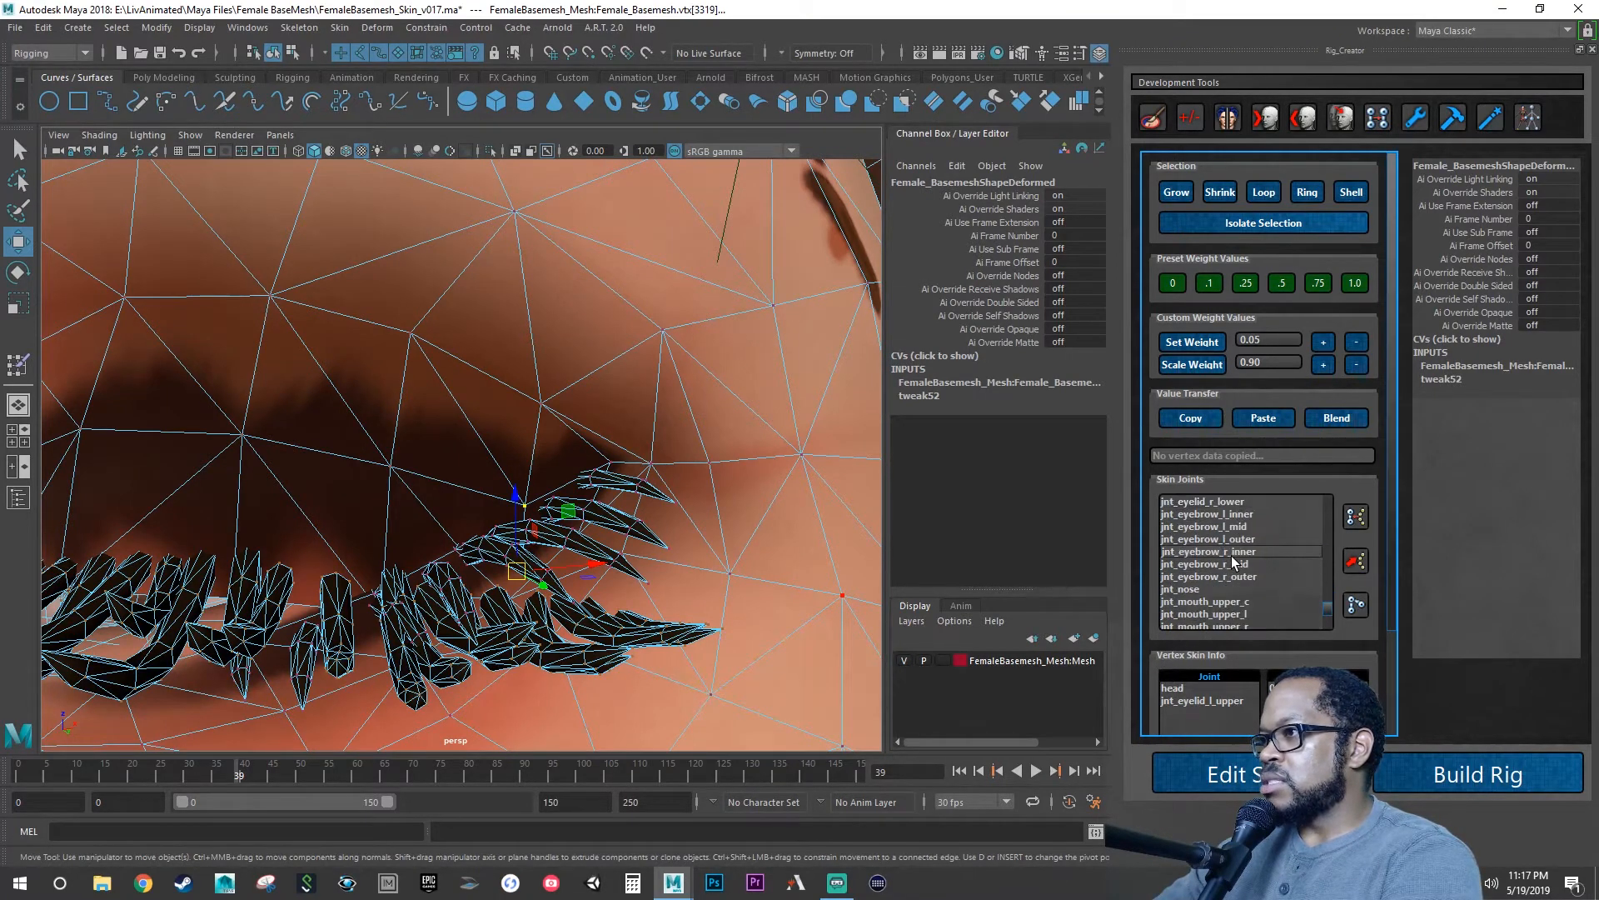
Make head the active skin joint and set the custom weight increment to 0.10.
scroll(1231, 556, "up", 3)
scroll(1232, 556, "down", 1)
scroll(1232, 555, "up", 2)
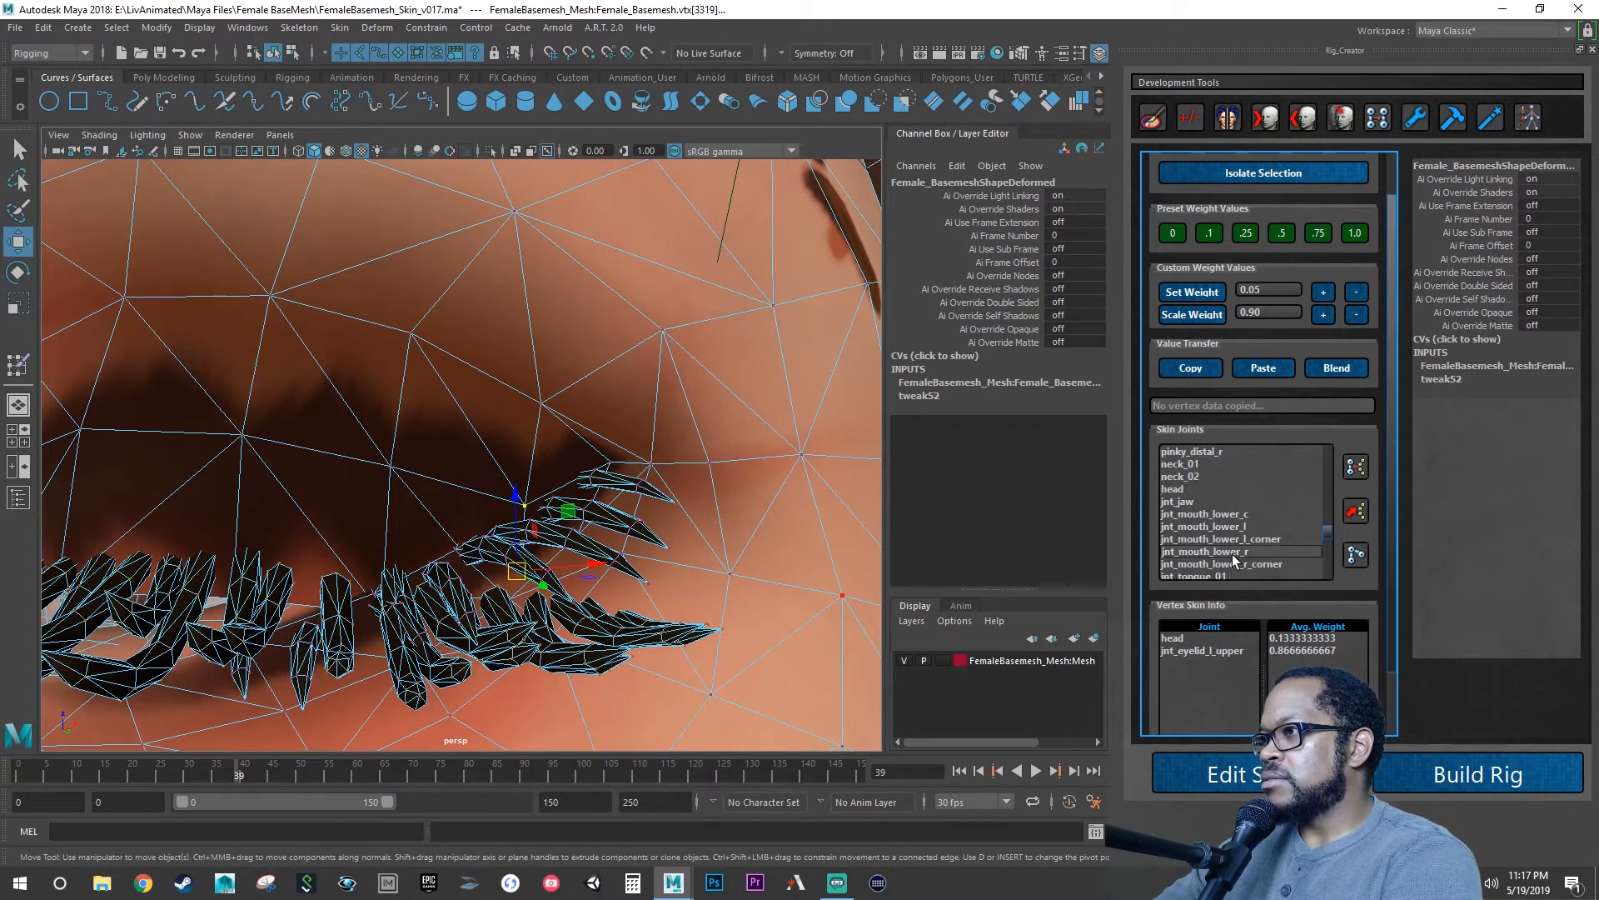
scroll(1388, 428, "up", 1)
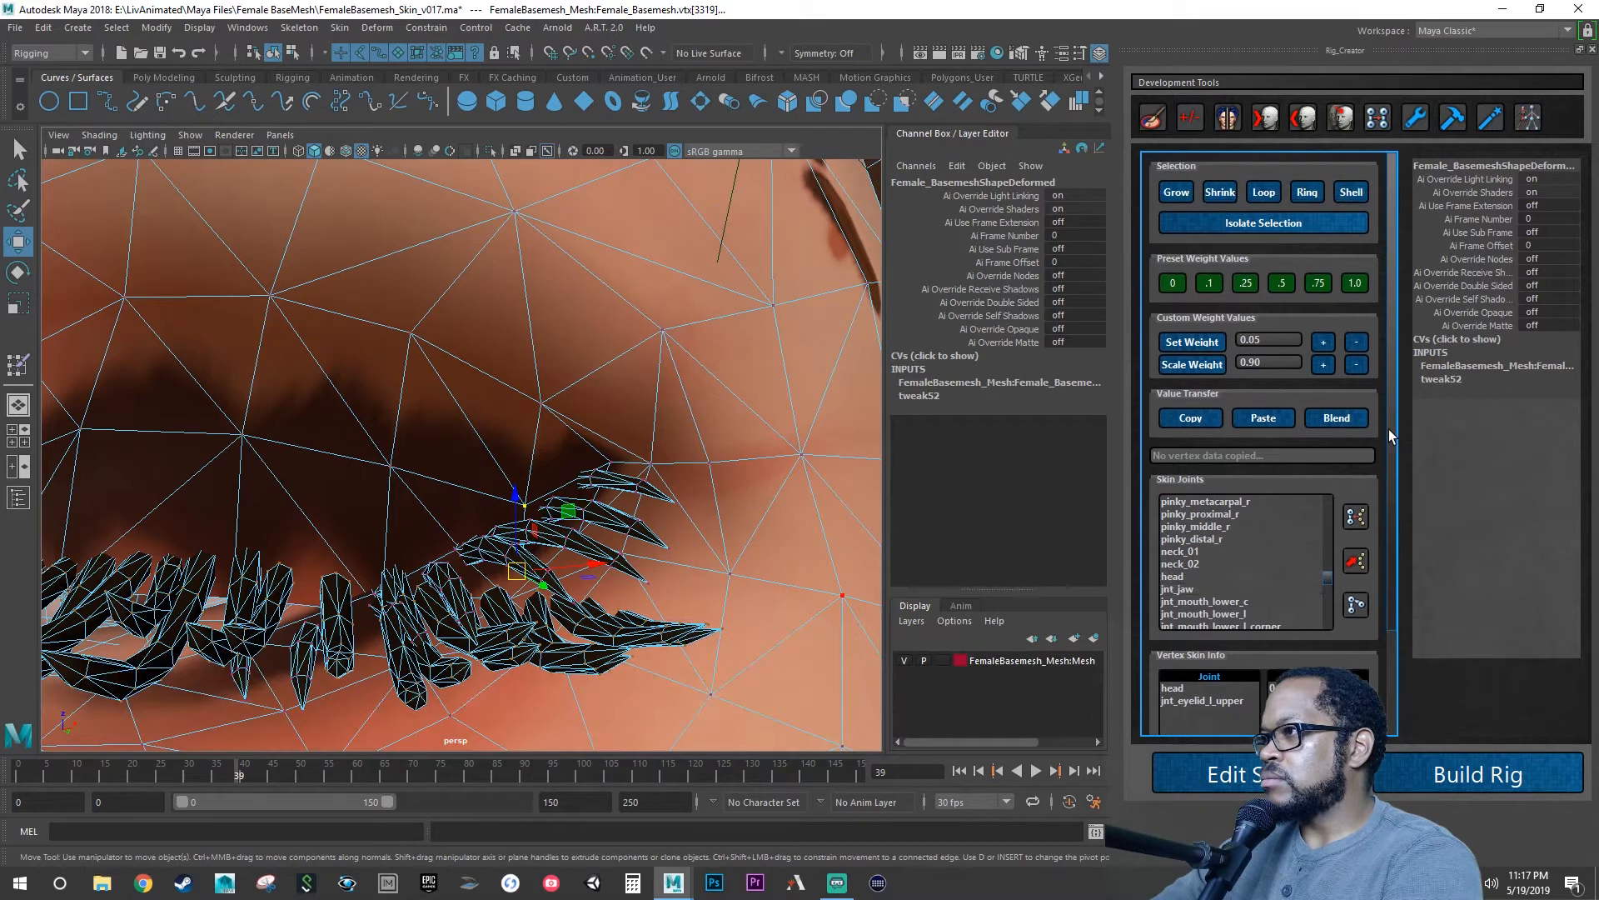
left_click(1193, 576)
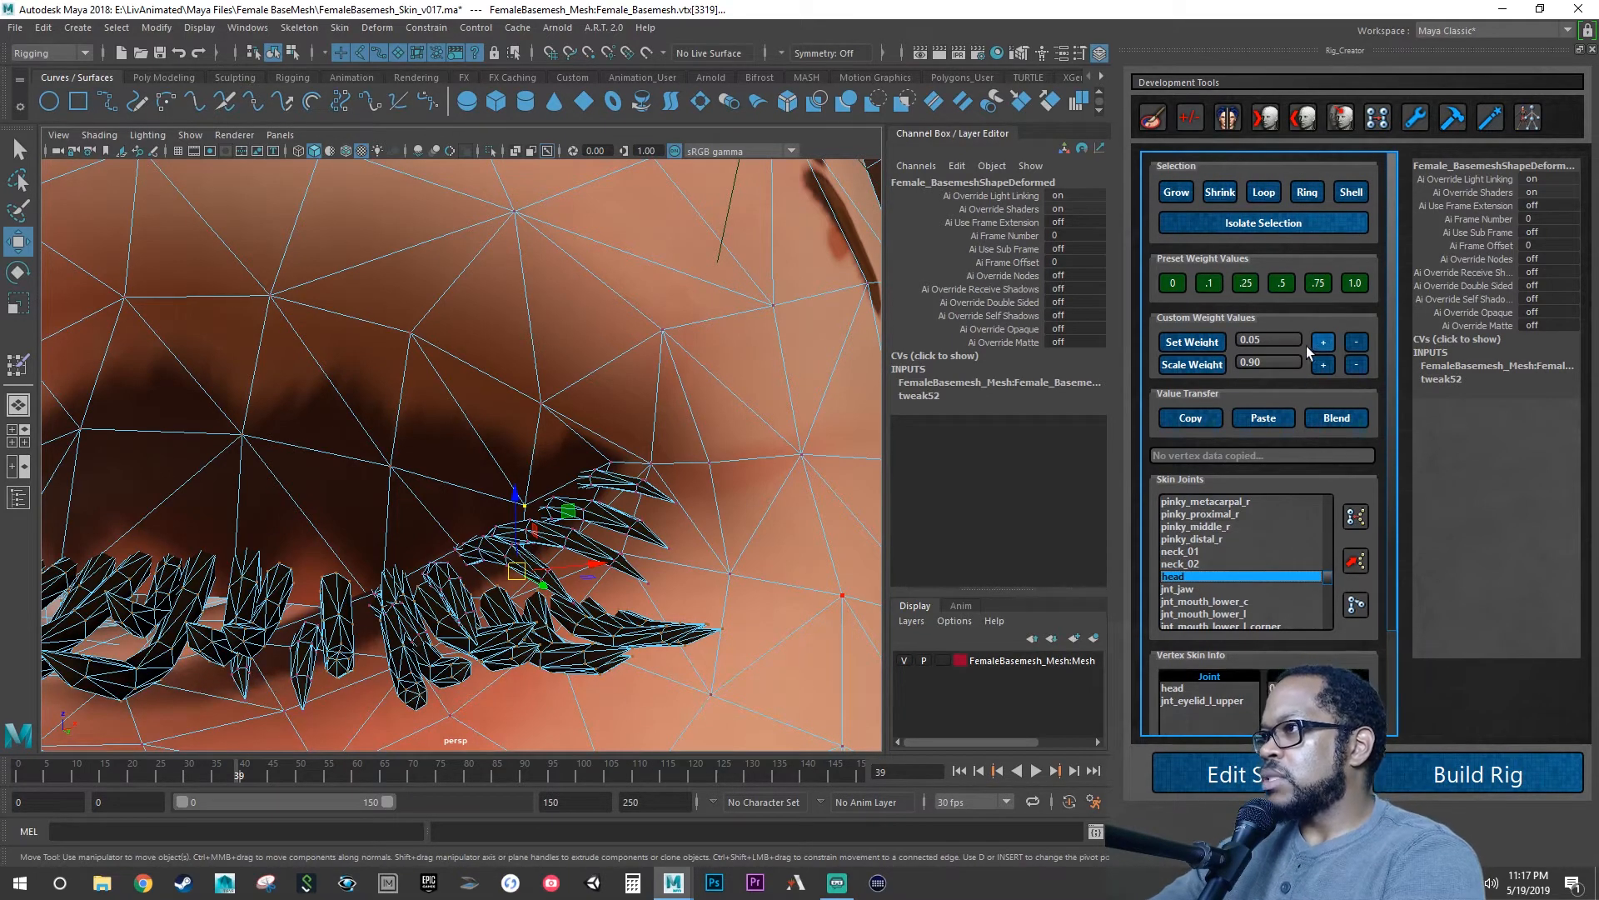
left_click_drag(1283, 339, 1226, 342)
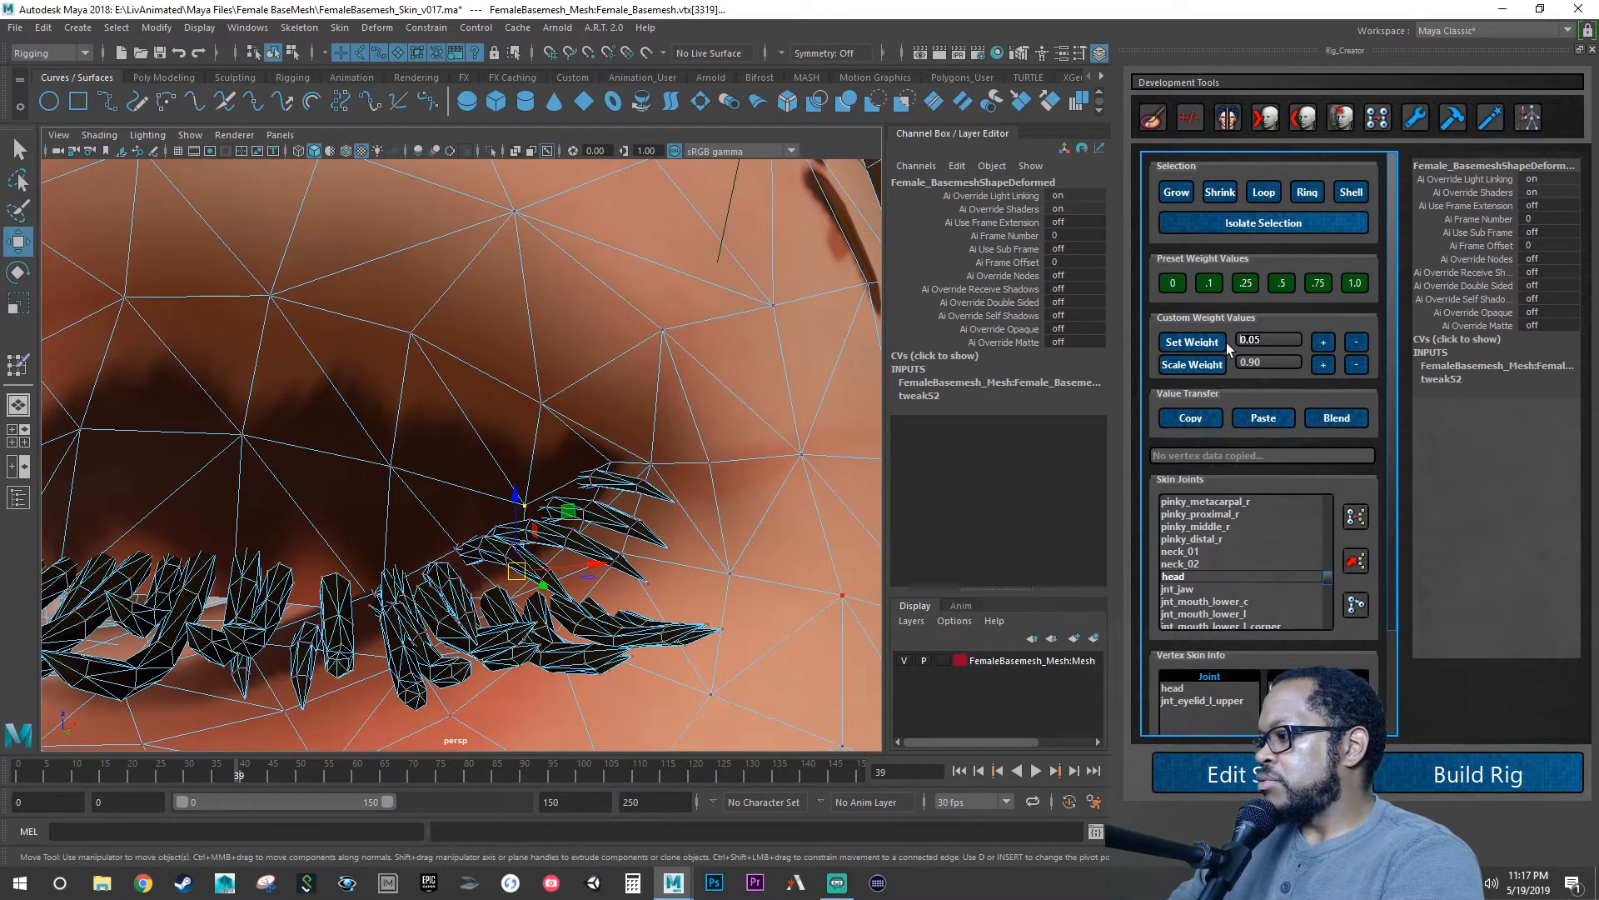
type(".1")
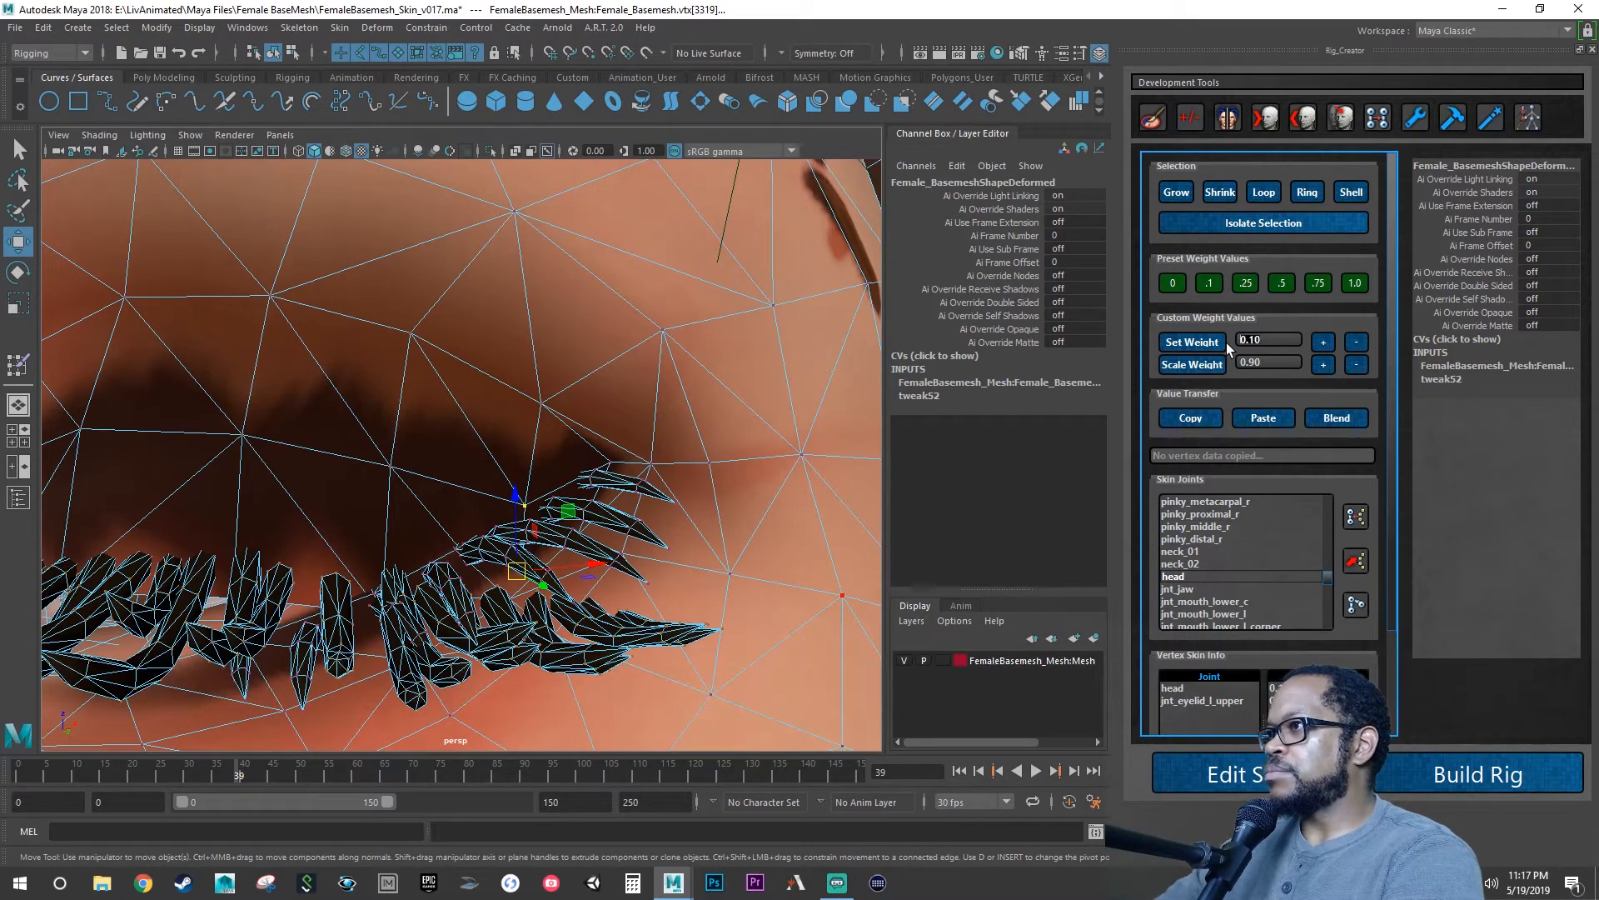
Try raising the head weight of the selected outer-corner lid vertices in repeated 0.10 increments.
left_click(1222, 343)
left_click(1324, 343)
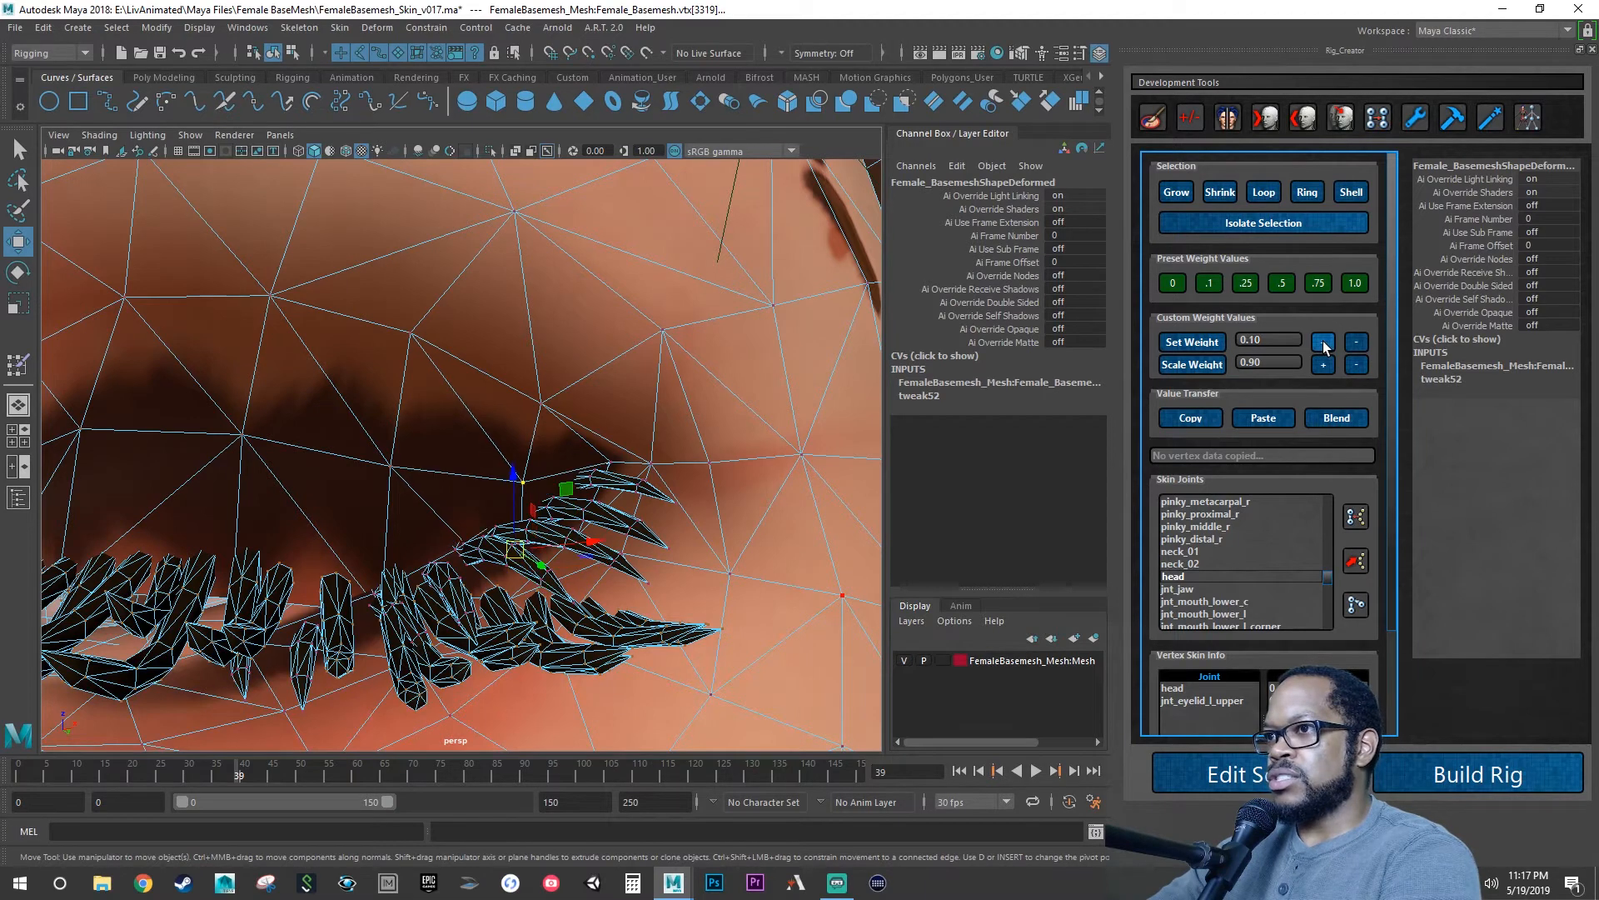
left_click(1324, 343)
left_click(1323, 342)
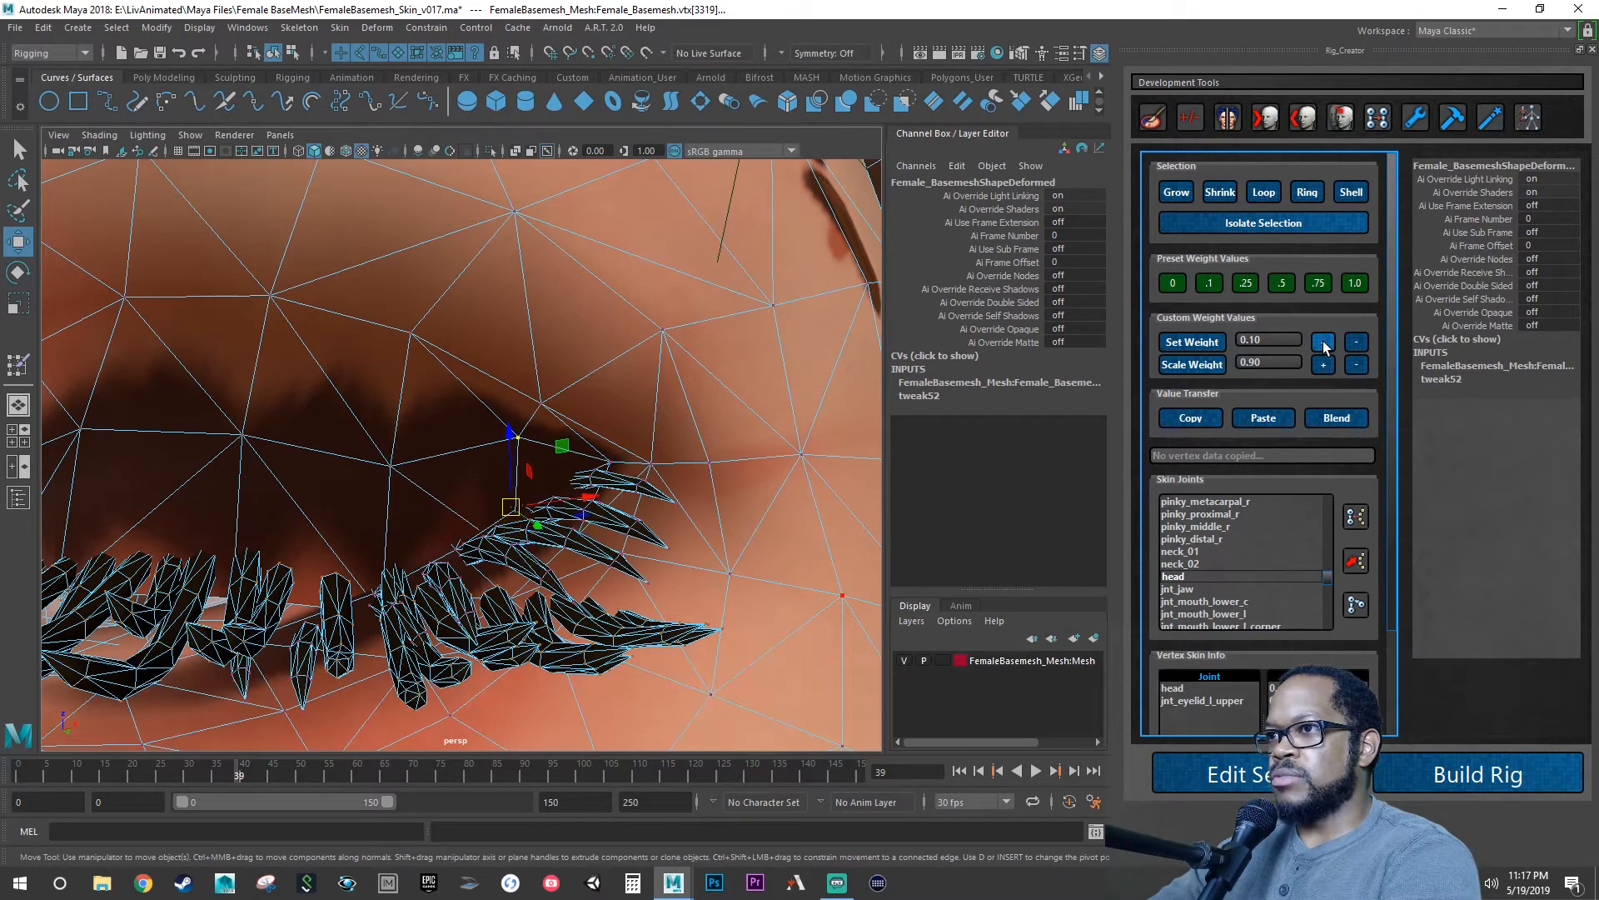
left_click(1324, 342)
left_click(1323, 343)
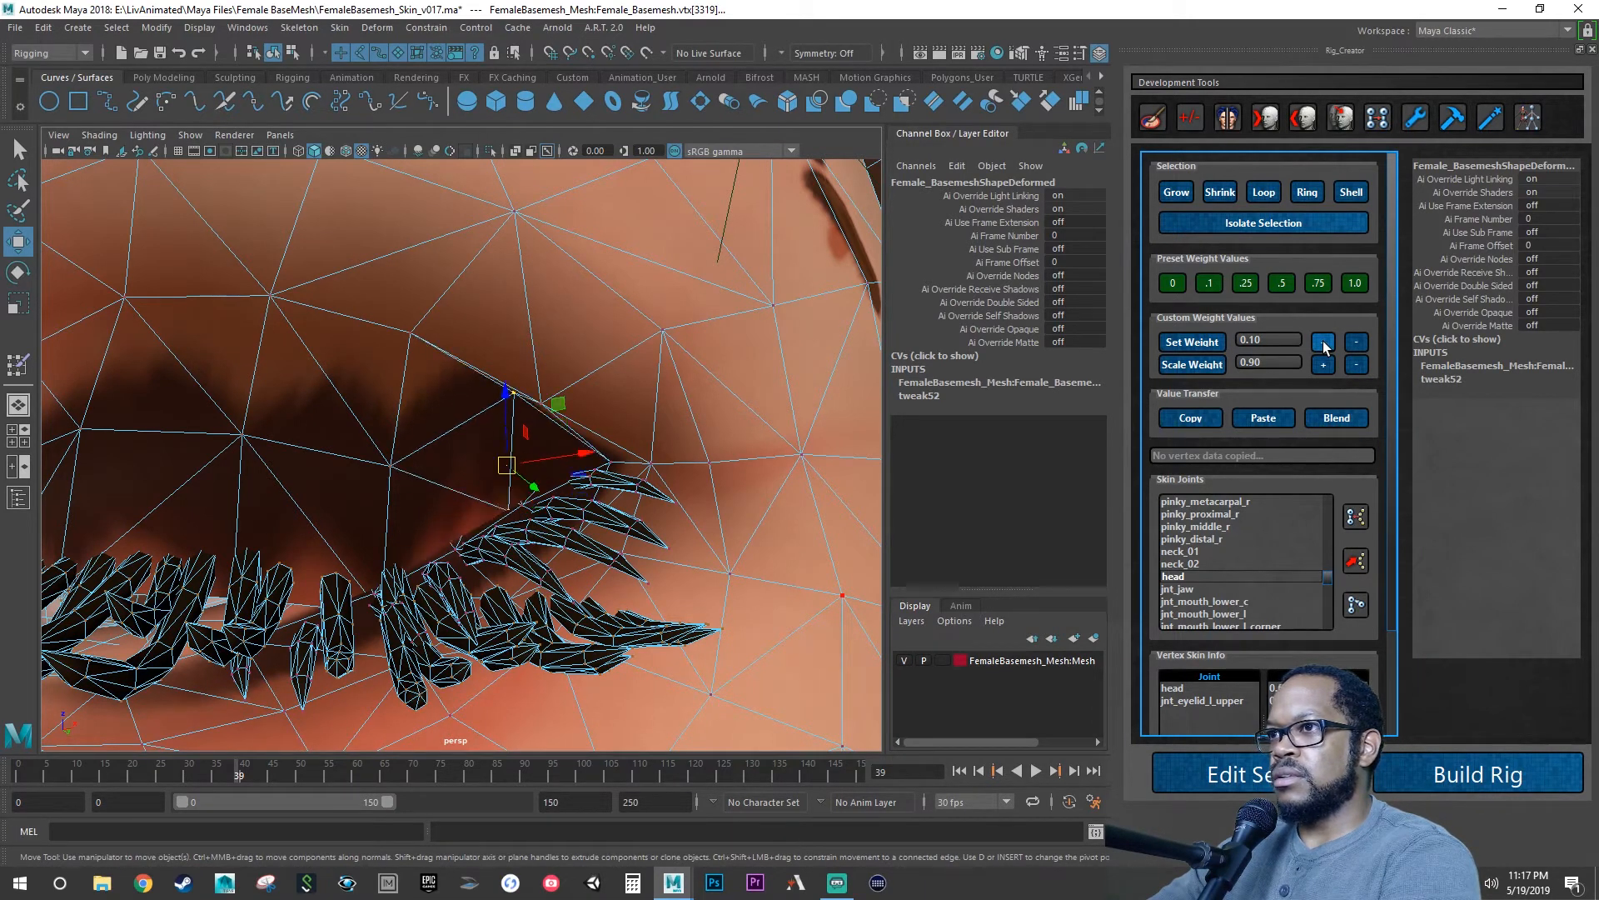
left_click(1323, 342)
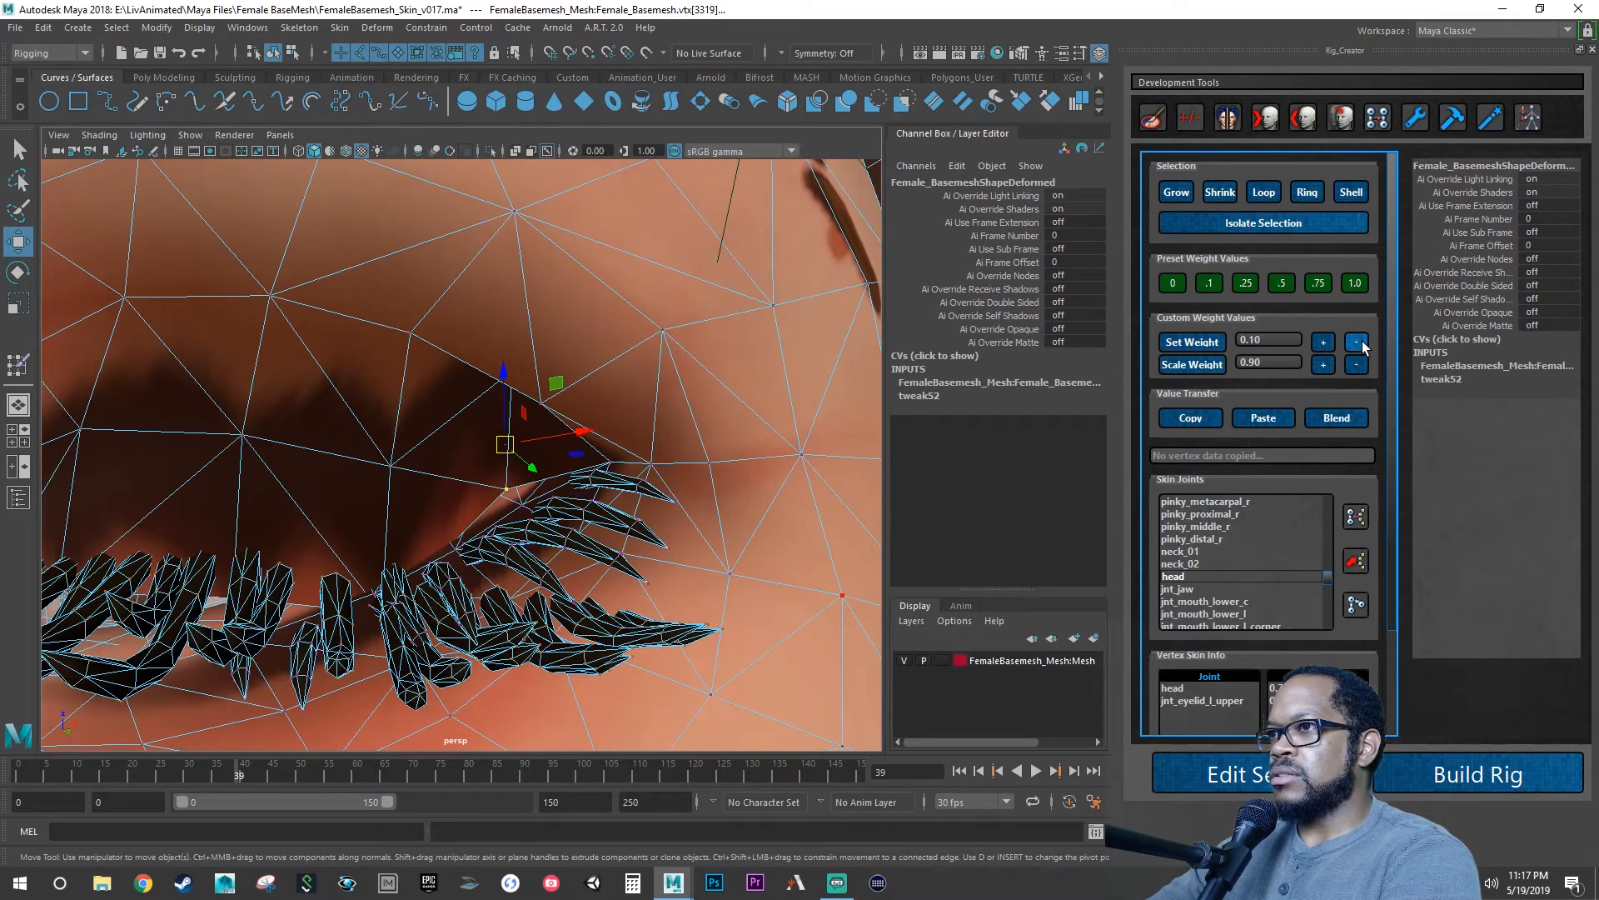
Try lowering the selected vertices' head weight by 0.10, and undo all of these head-weight changes.
left_click(1357, 342)
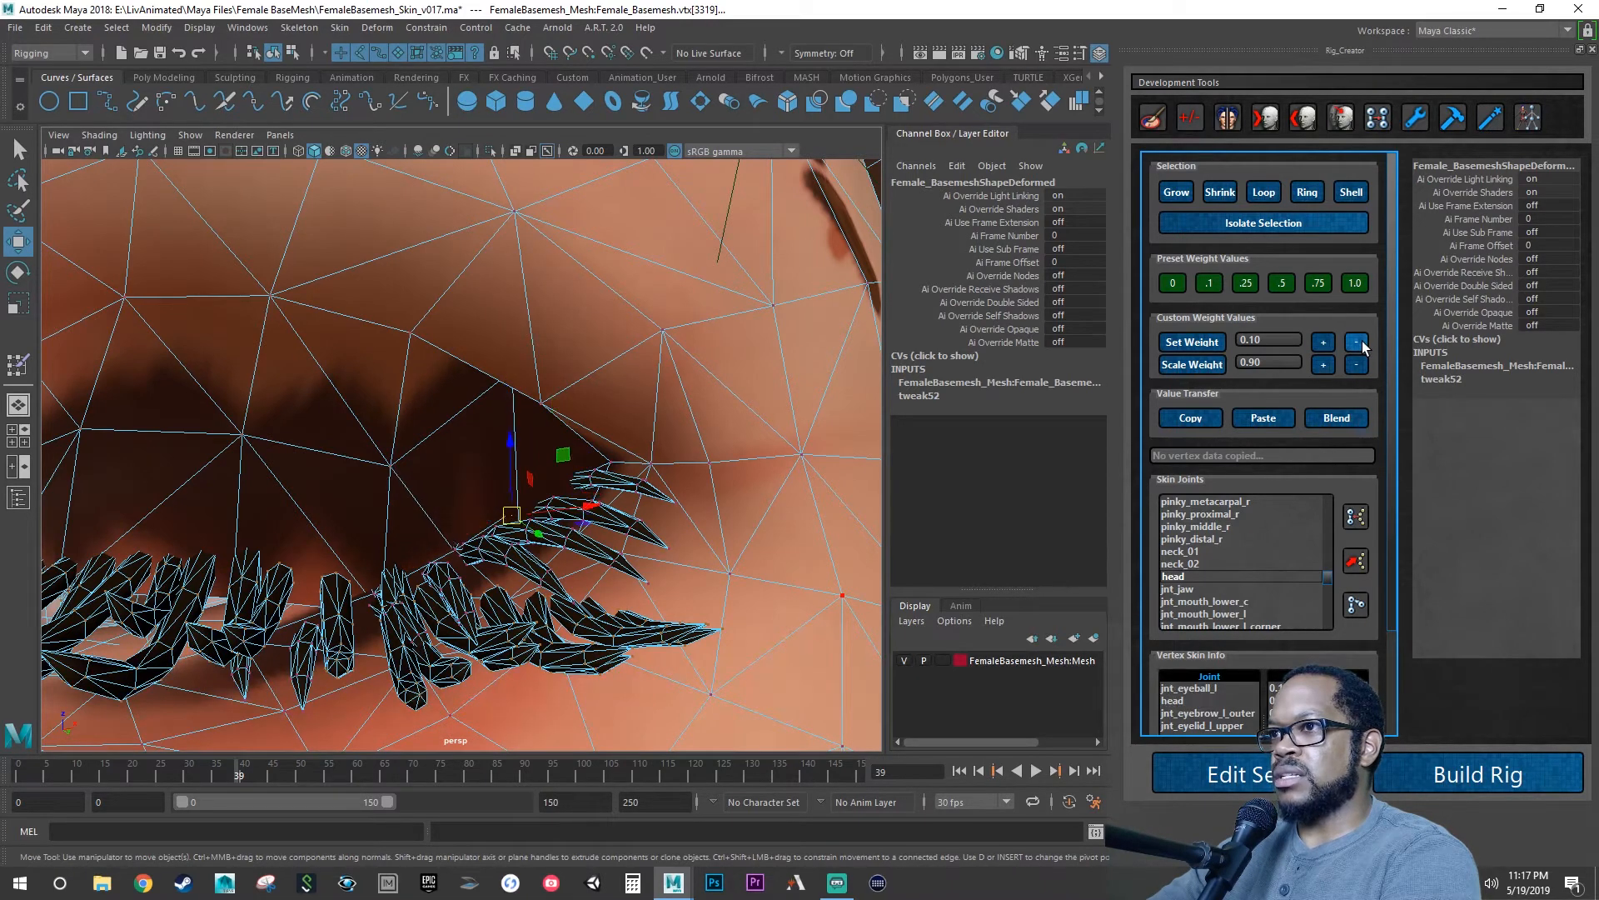
key("ctrl+z")
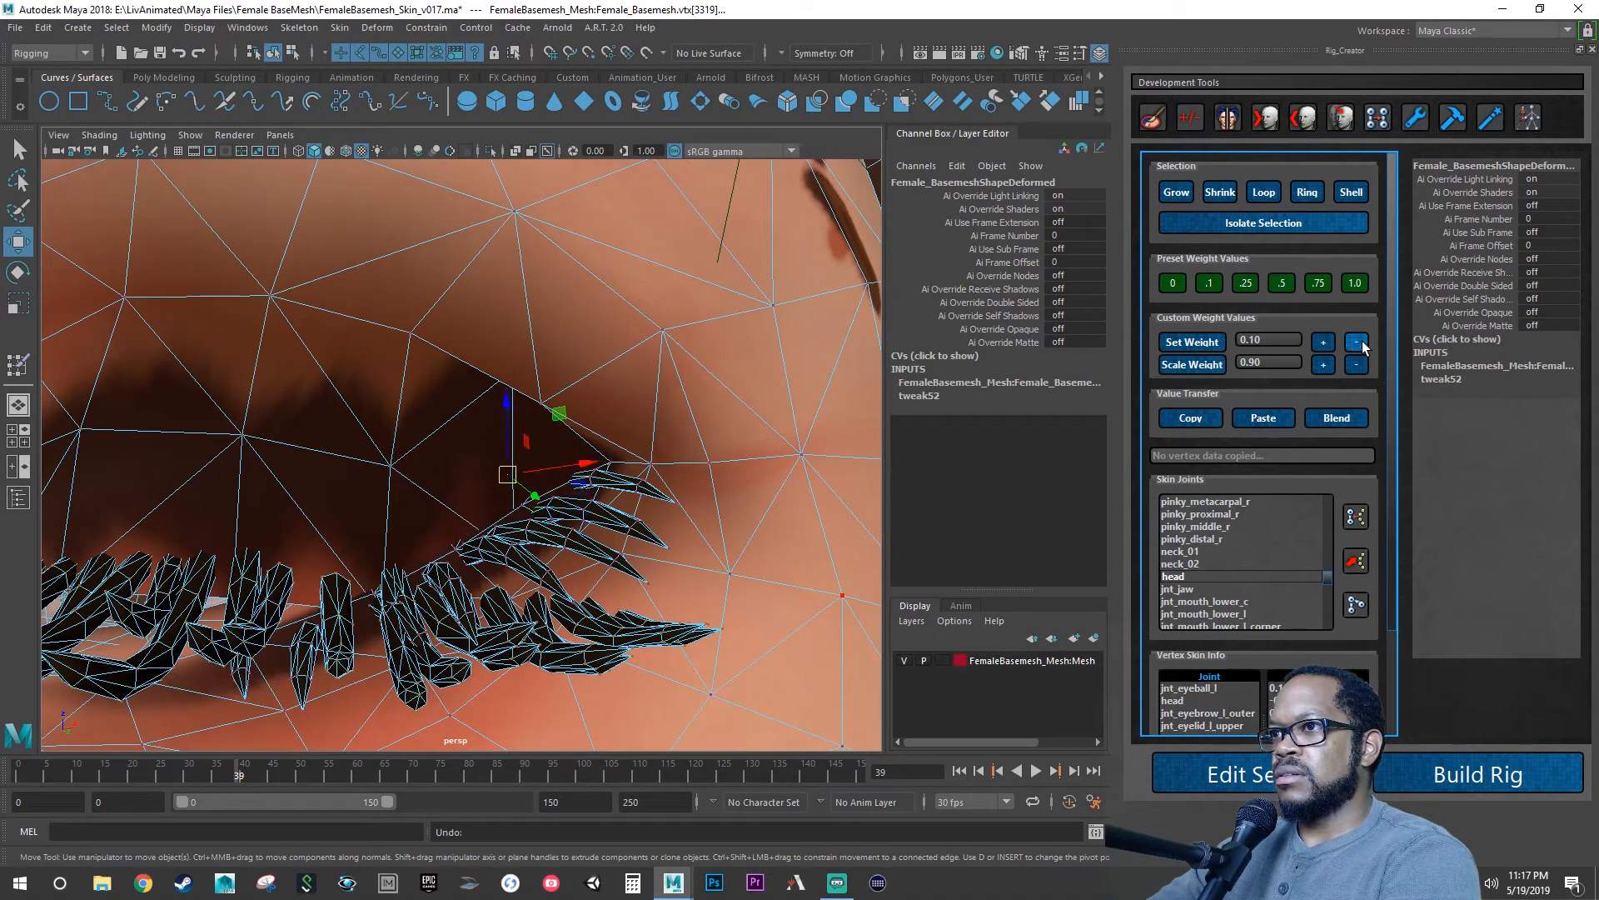
left_click(1357, 343)
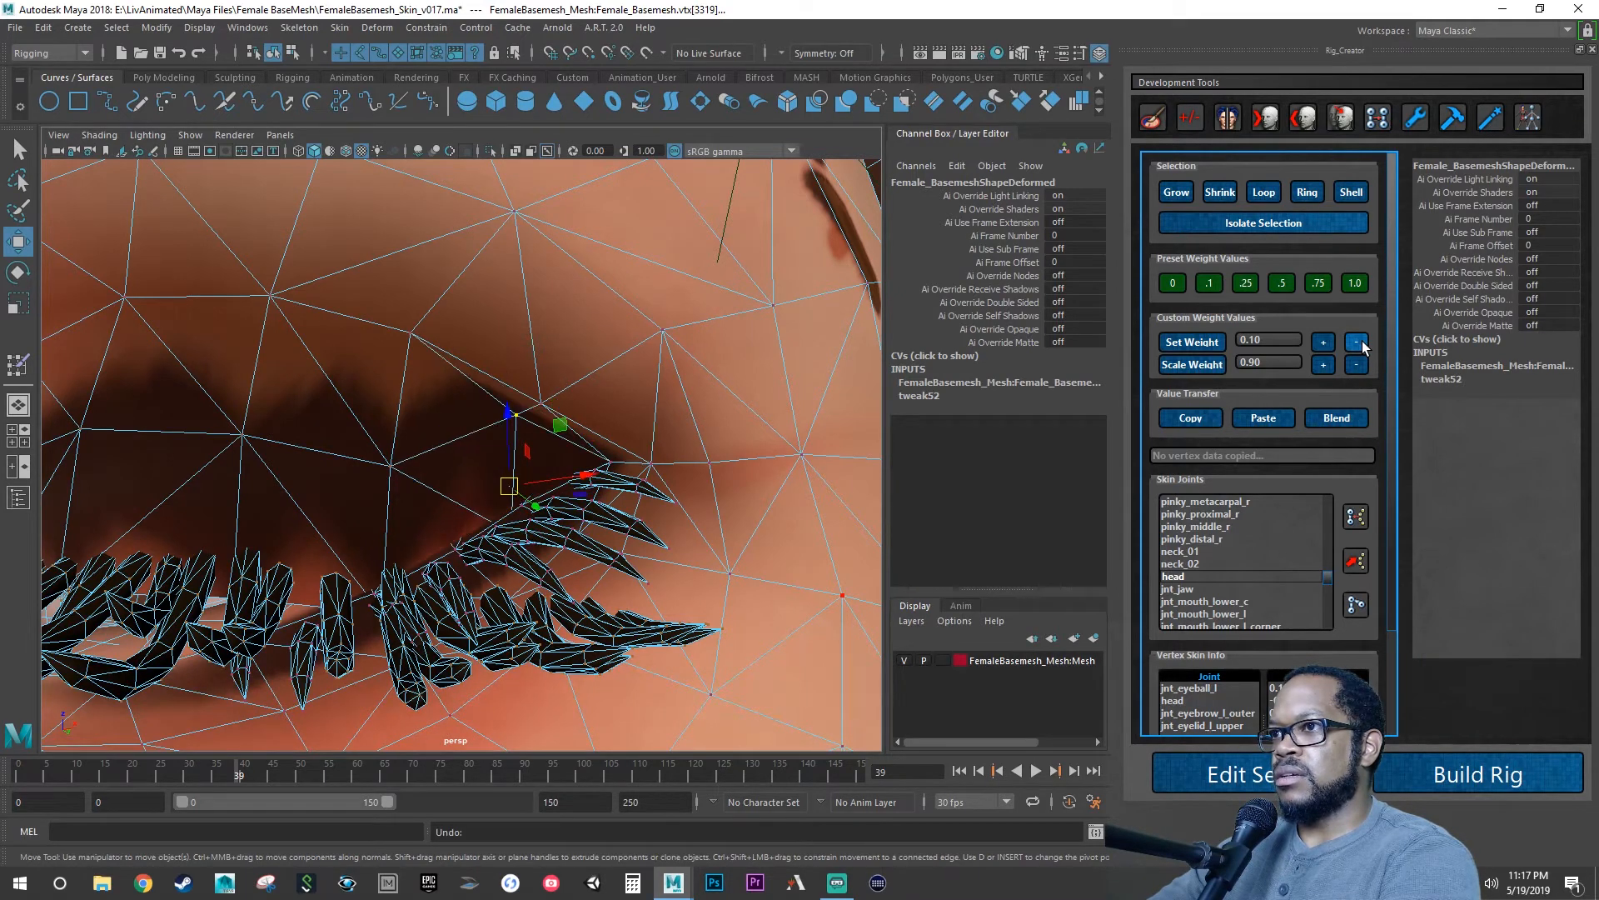
left_click(1363, 344)
left_click(1357, 342)
left_click(1356, 343)
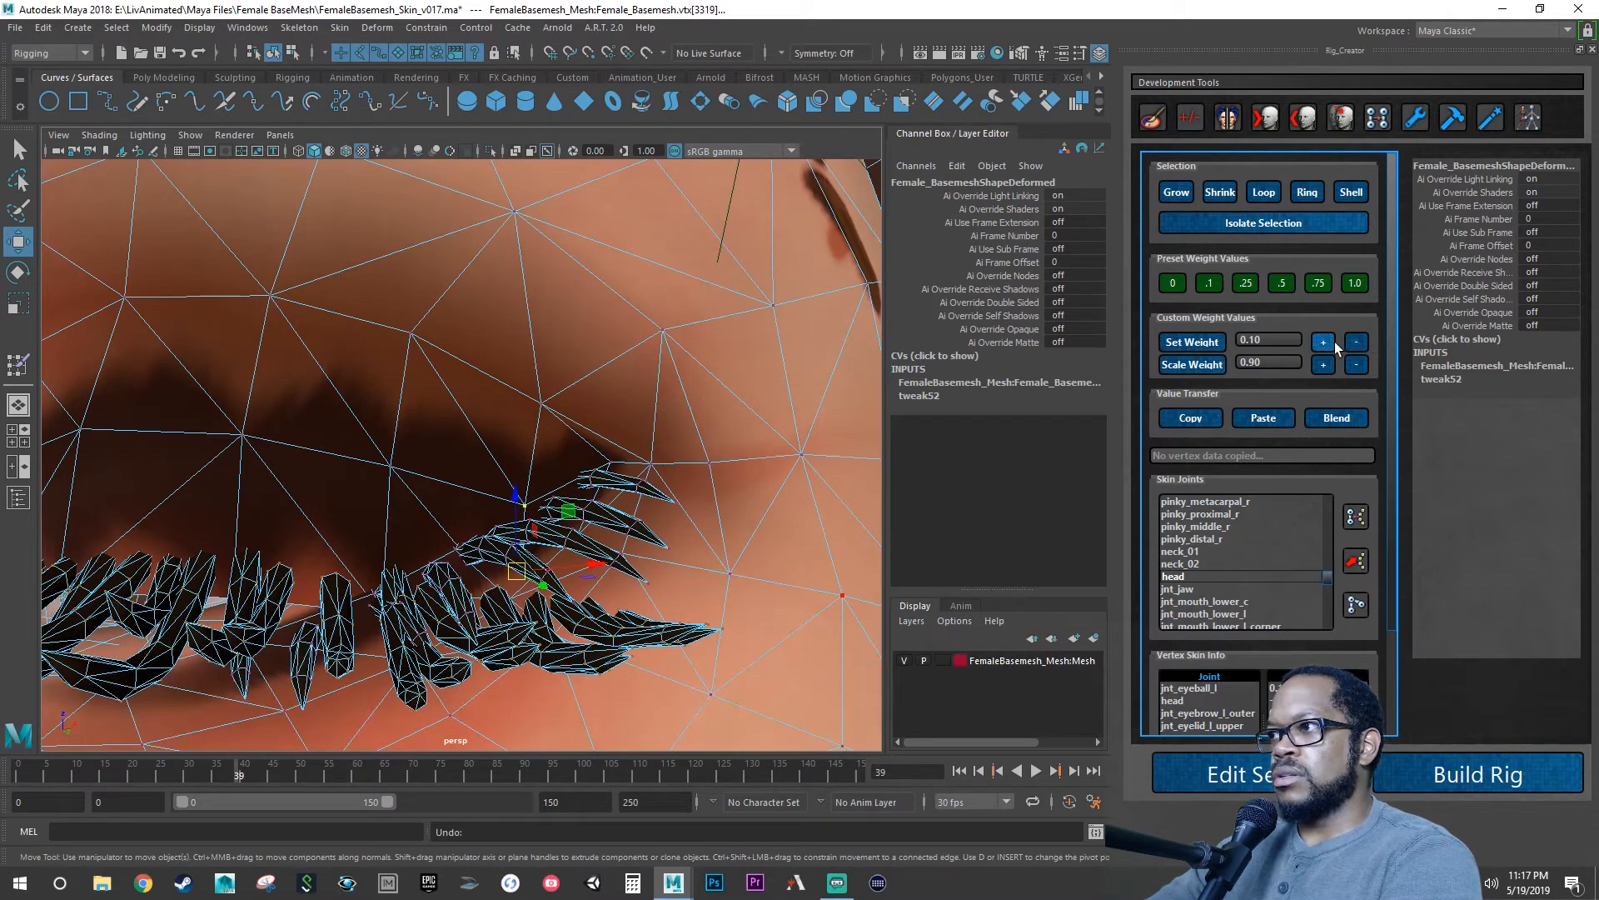
With head as the active joint, raise the selected outer-corner lid vertices' head weight by two 0.10 increments.
left_click(1170, 577)
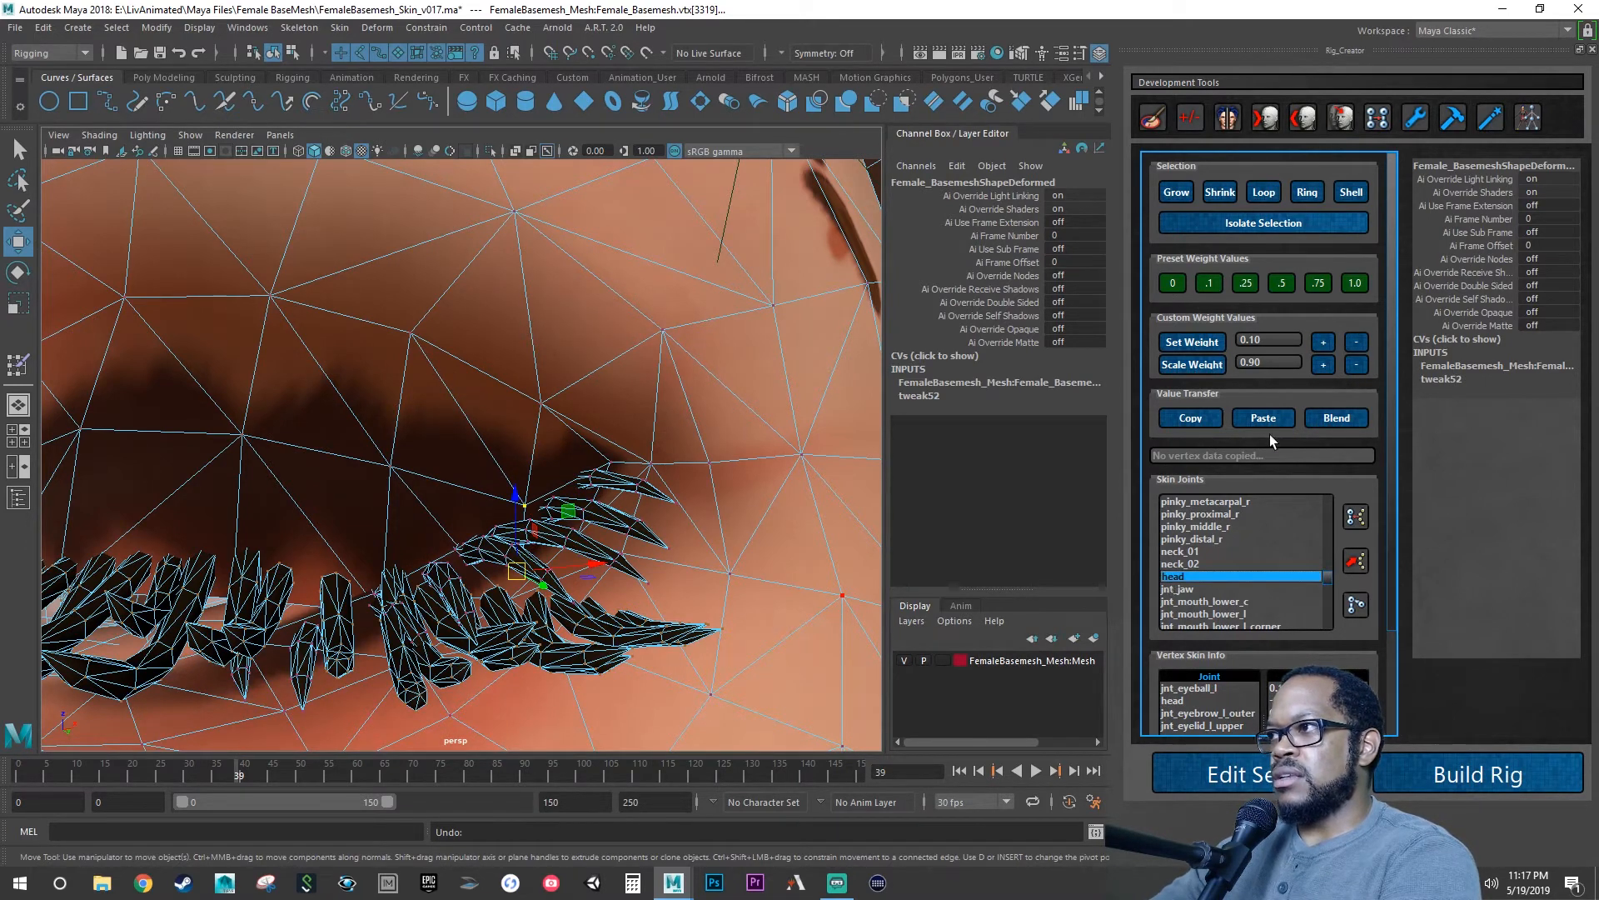
left_click(1323, 342)
left_click(1324, 342)
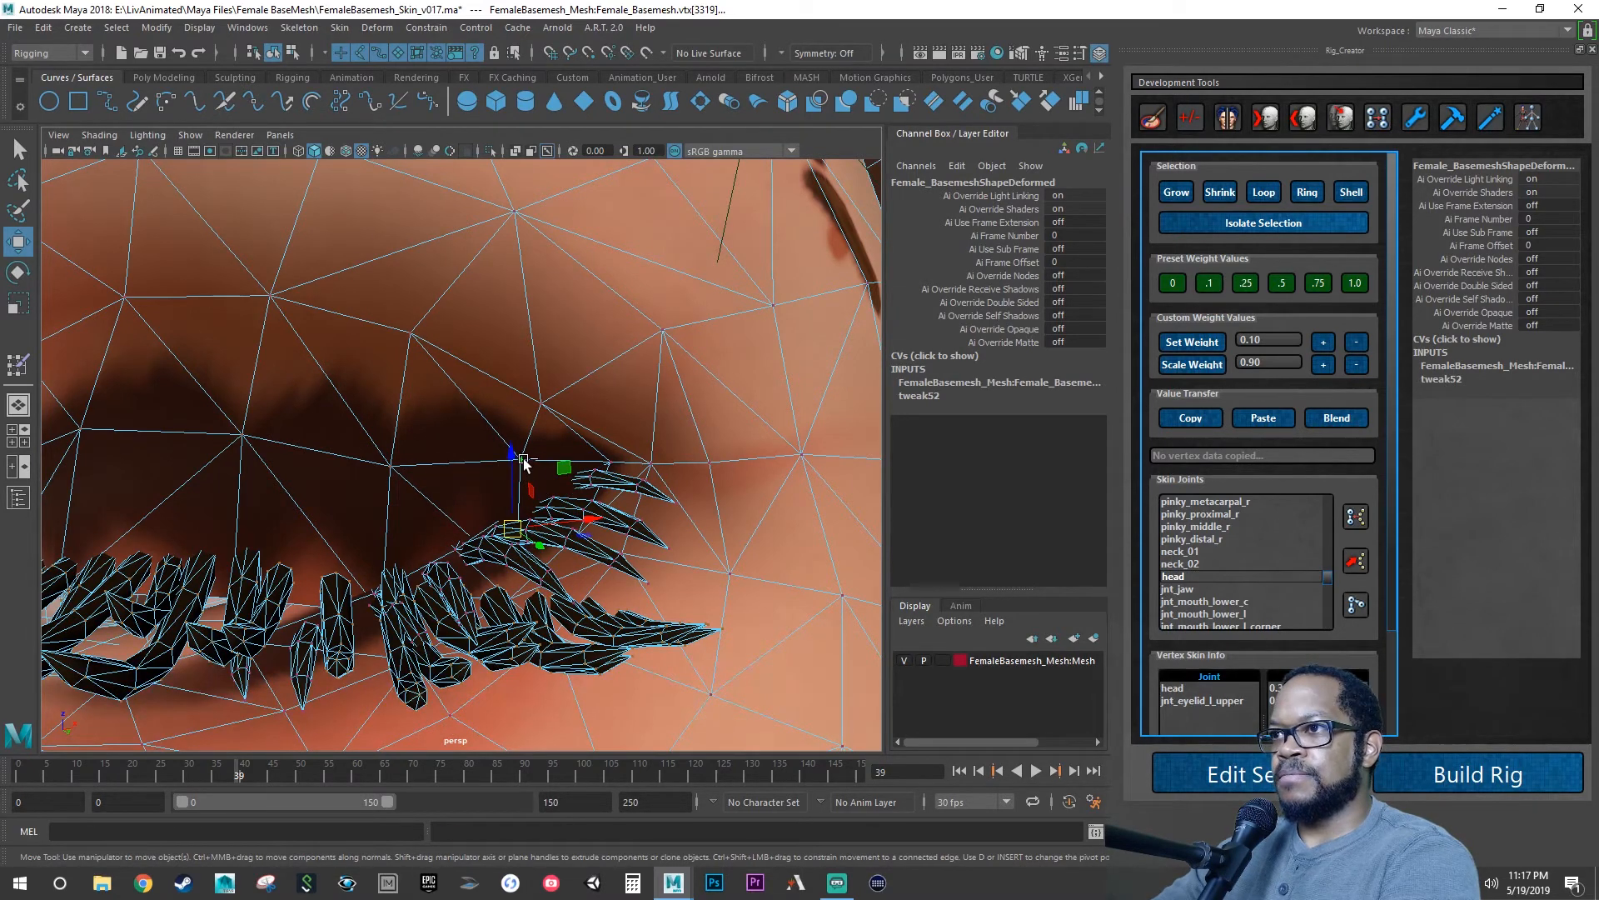
Remove the vertex above the lid edge from the selection and raise the remaining lid-edge selection's head weight in 0.10 increments to 0.60.
key("ctrl+z")
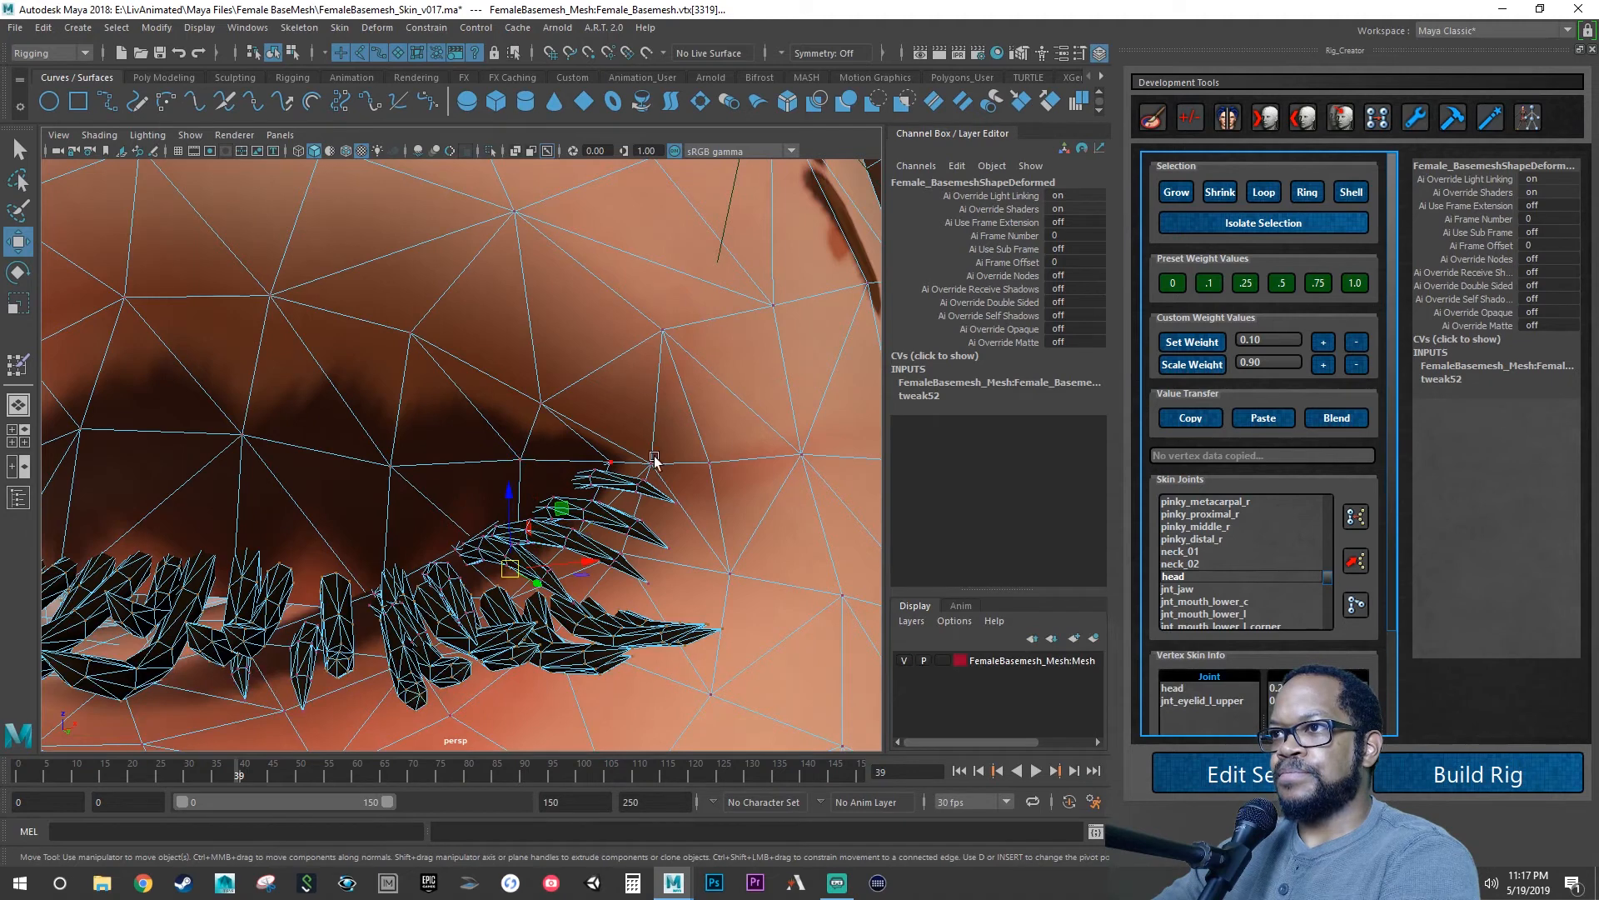
left_click(1323, 342)
left_click(1323, 342)
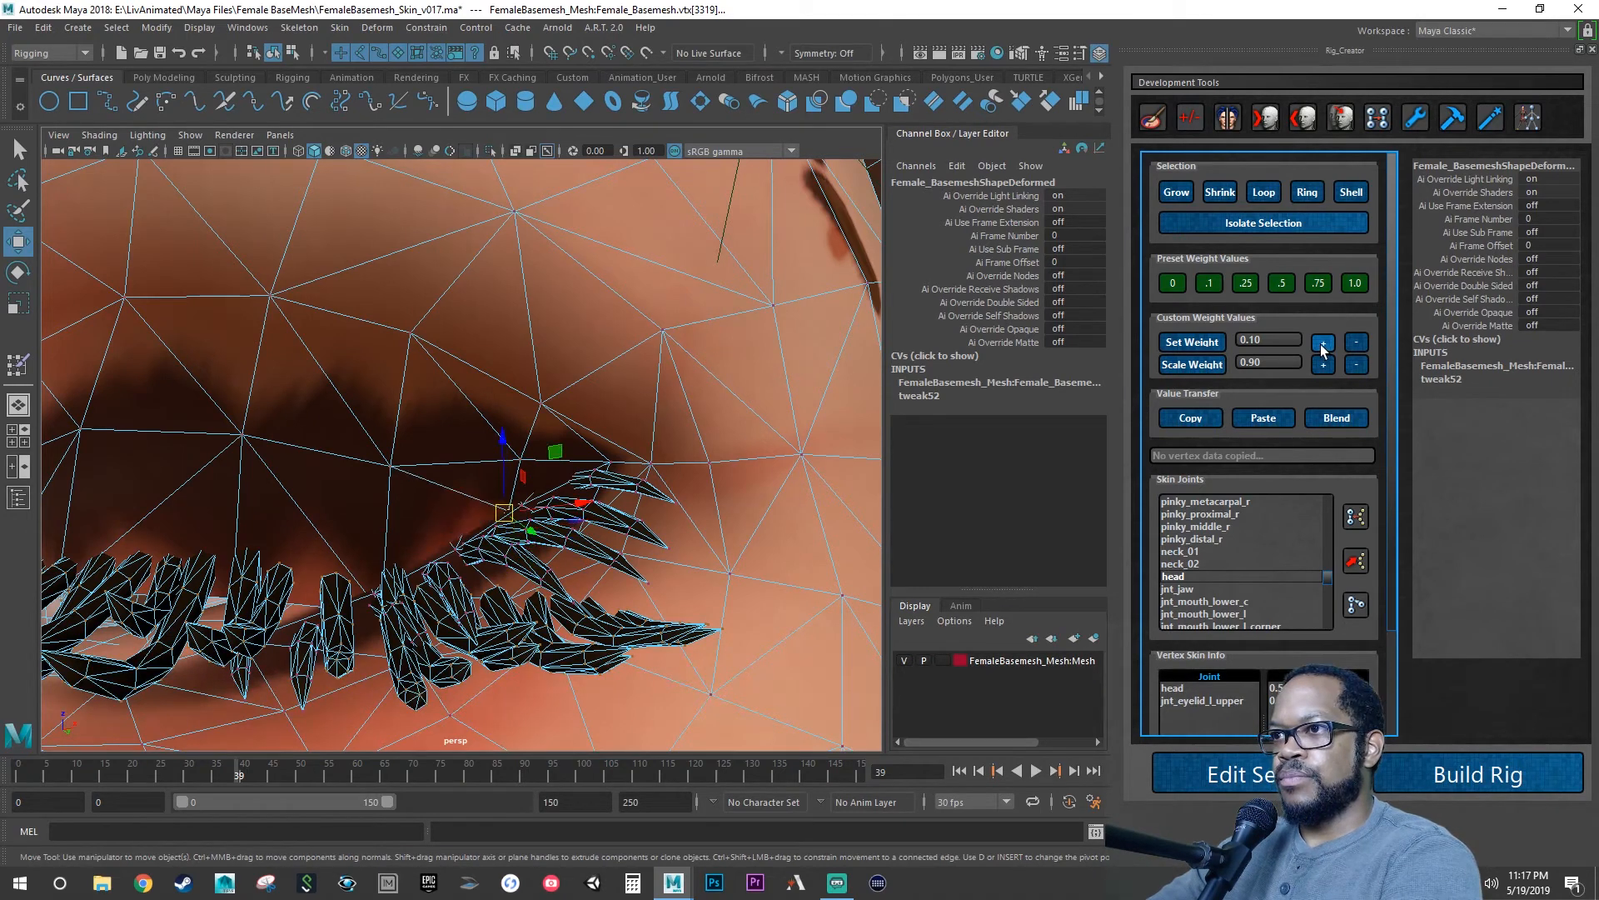
left_click(1323, 343)
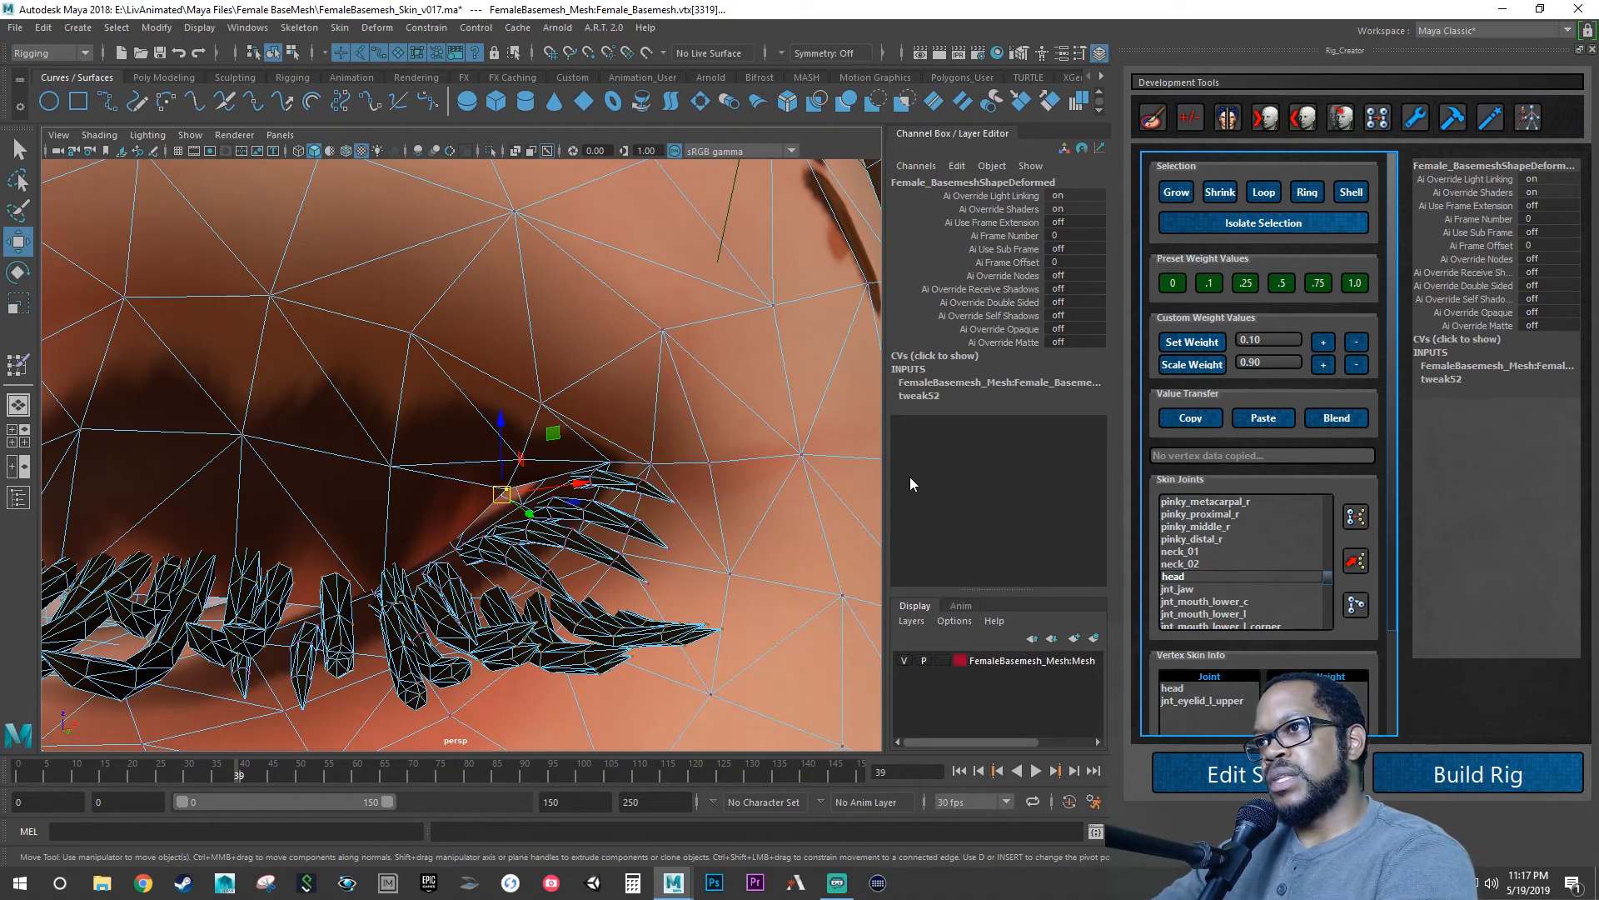
left_click_drag(580, 471, 567, 460, "alt")
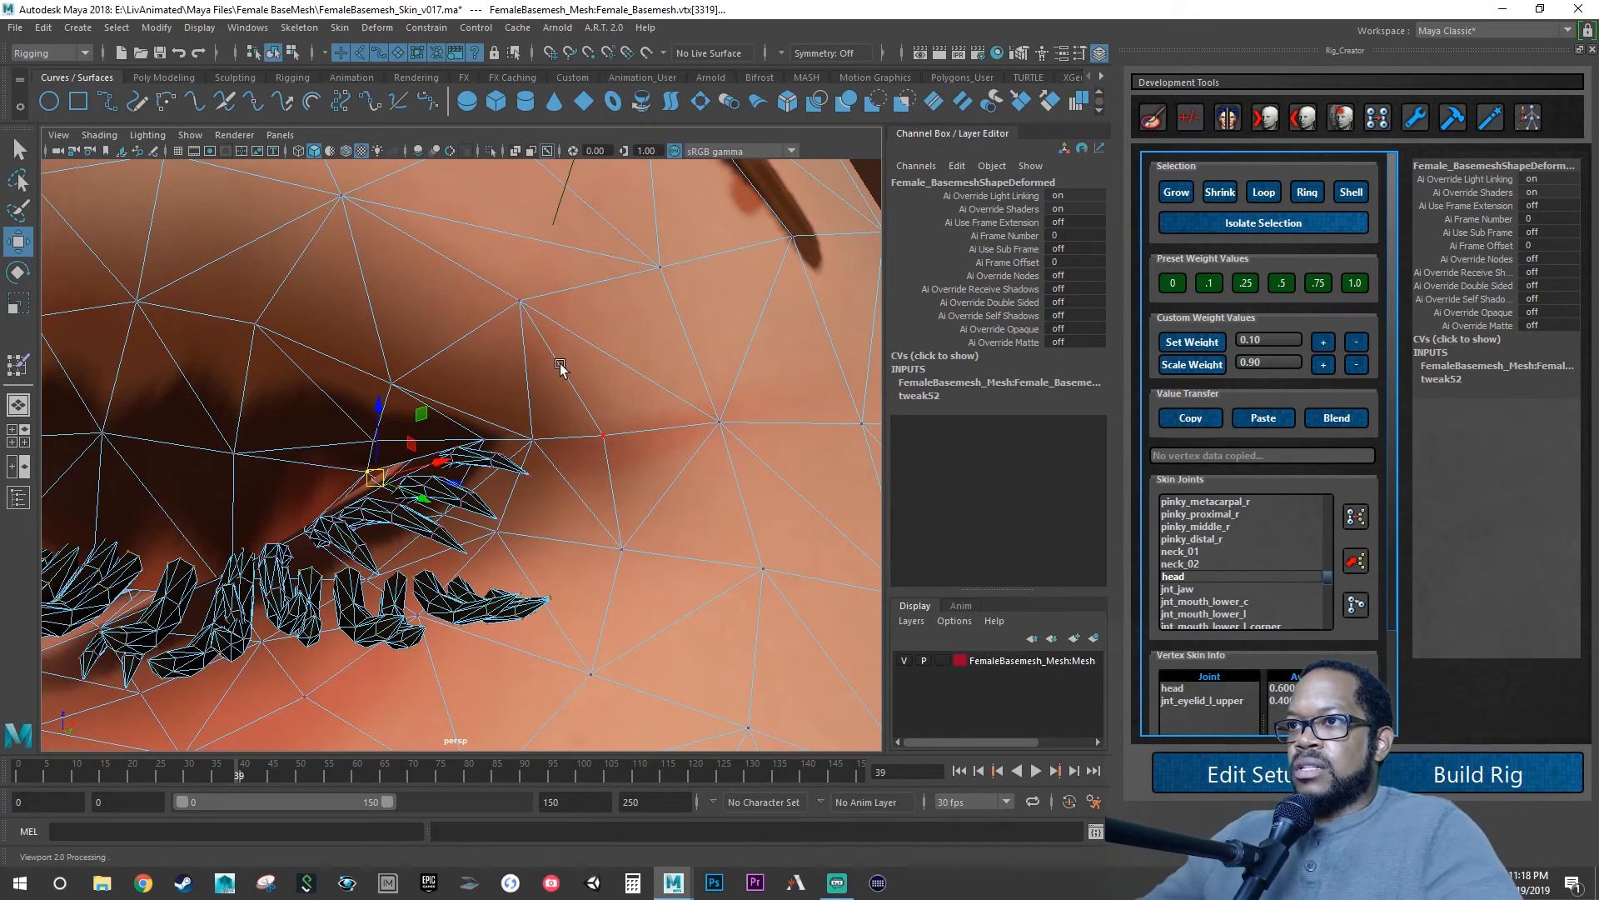
scroll(354, 440, "up", 2)
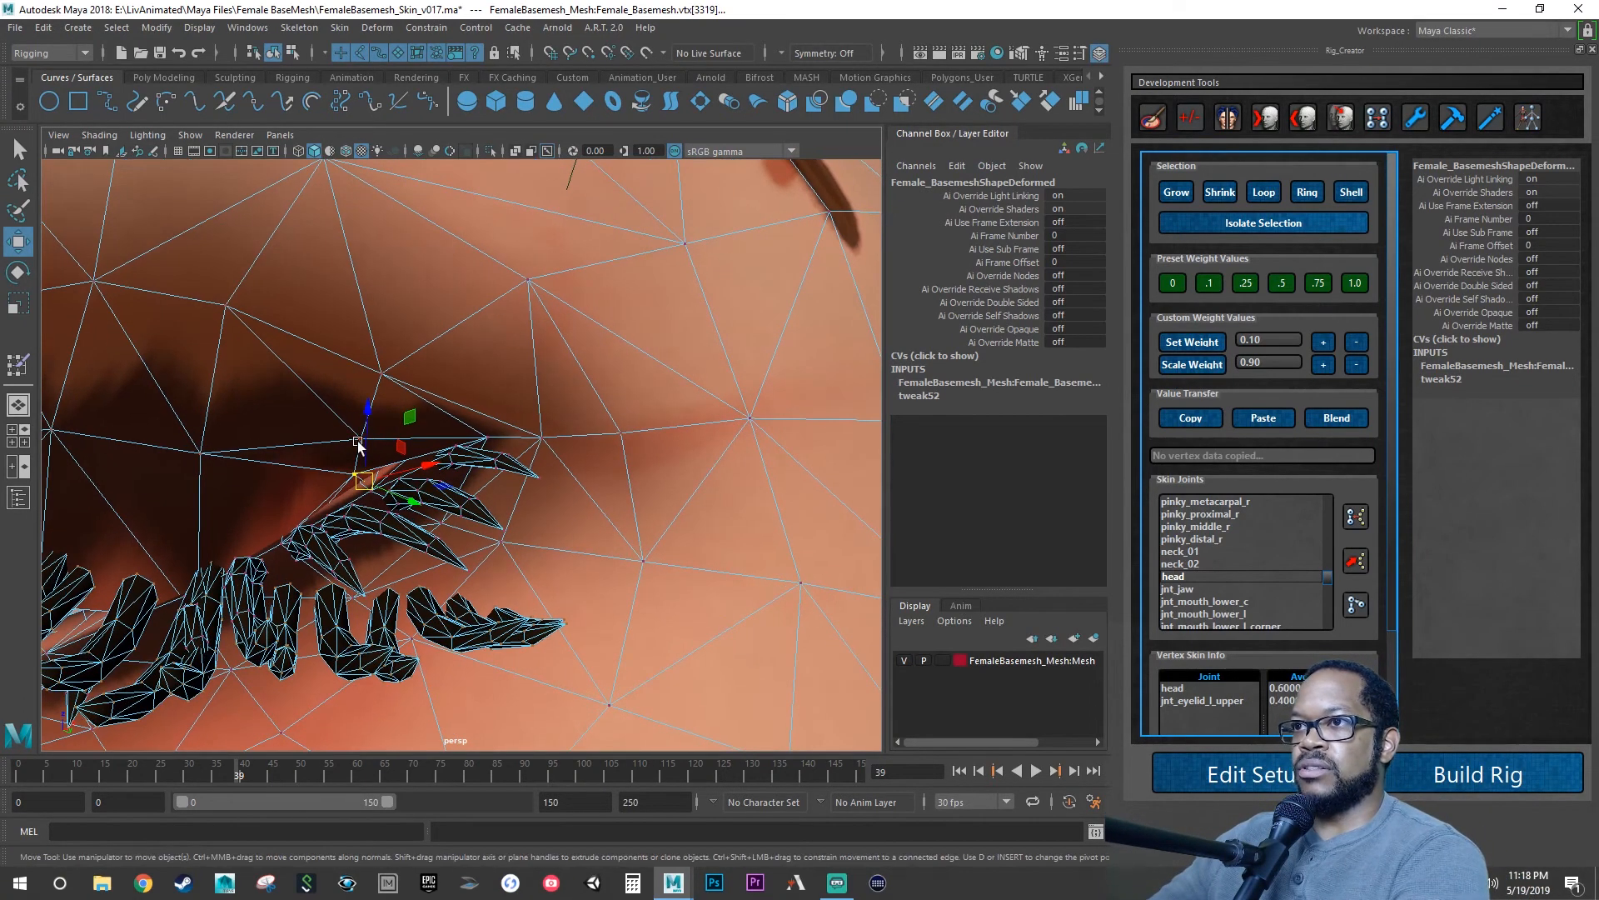